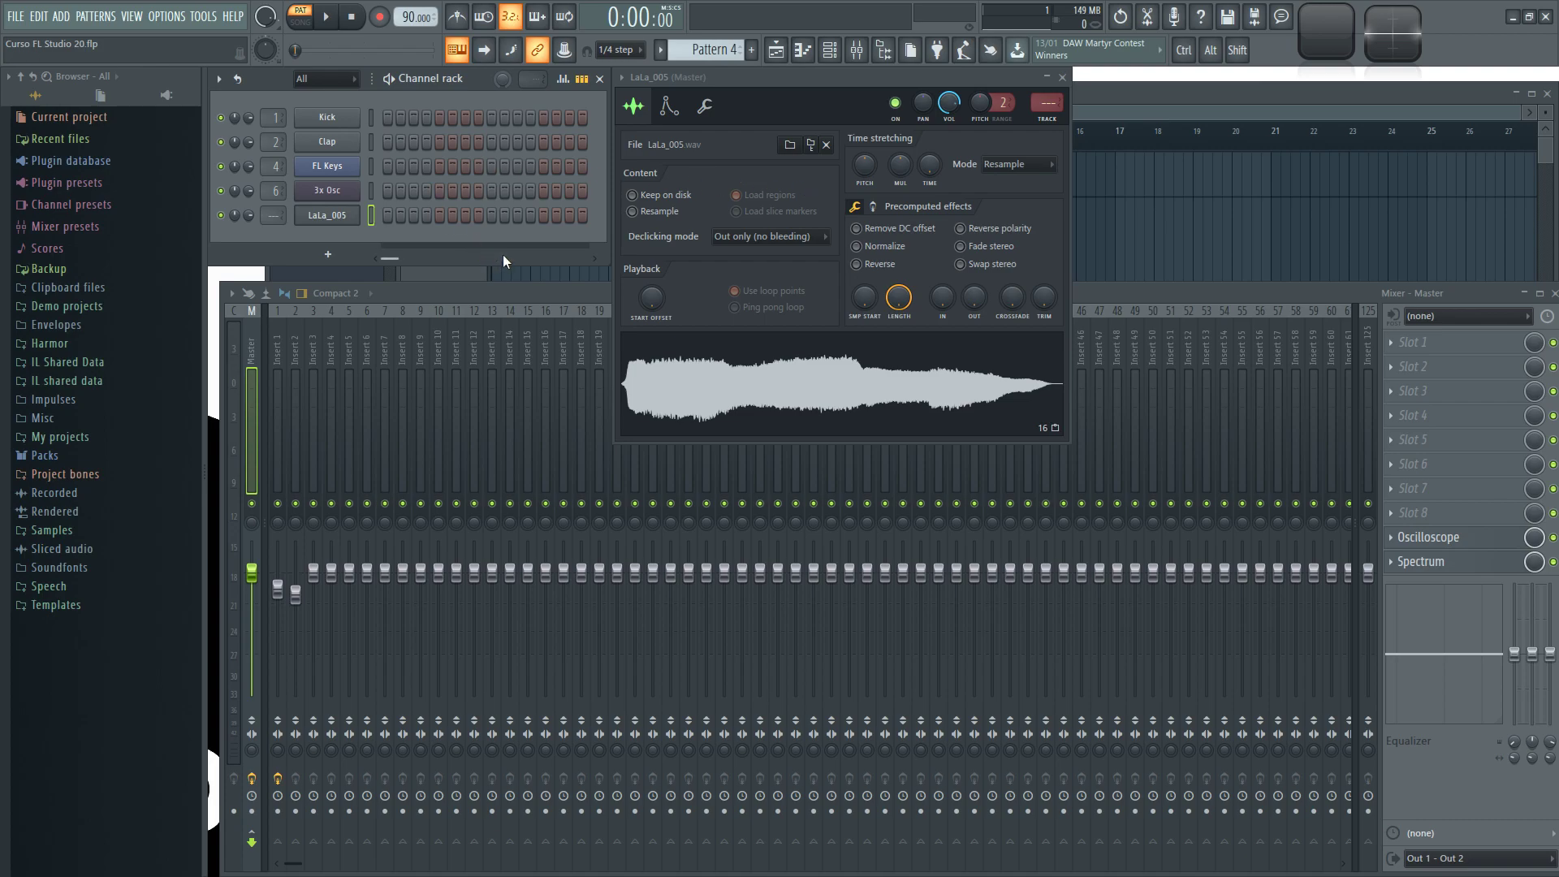
Step: Load Newtone into the first effect slot of mixer Insert 10, and reposition and enlarge its editor window
left_click_drag(290, 341, 442, 338)
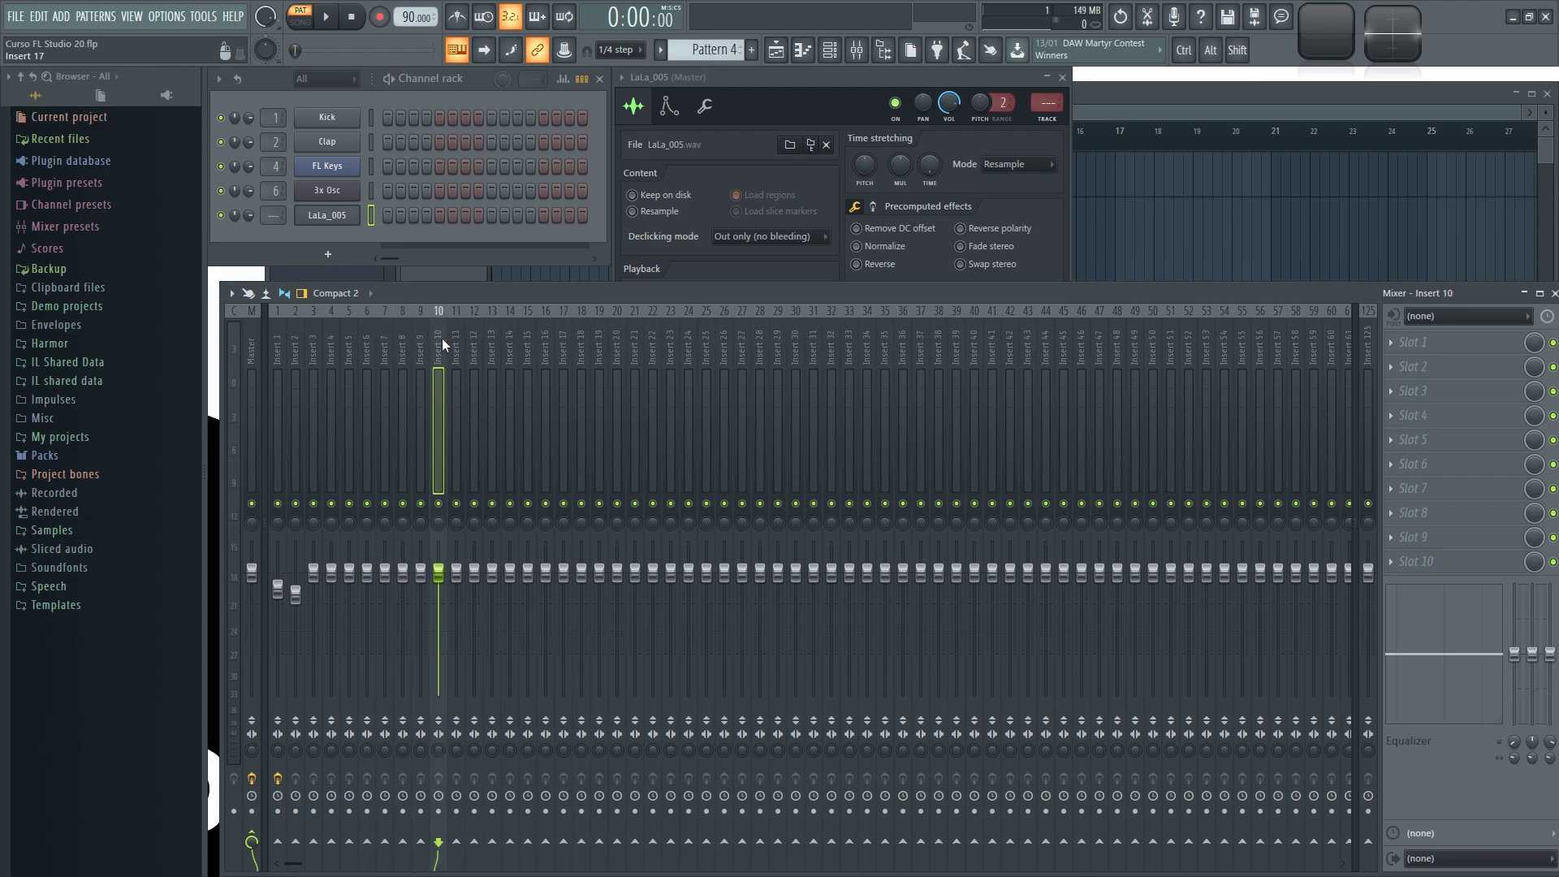
left_click(1394, 346)
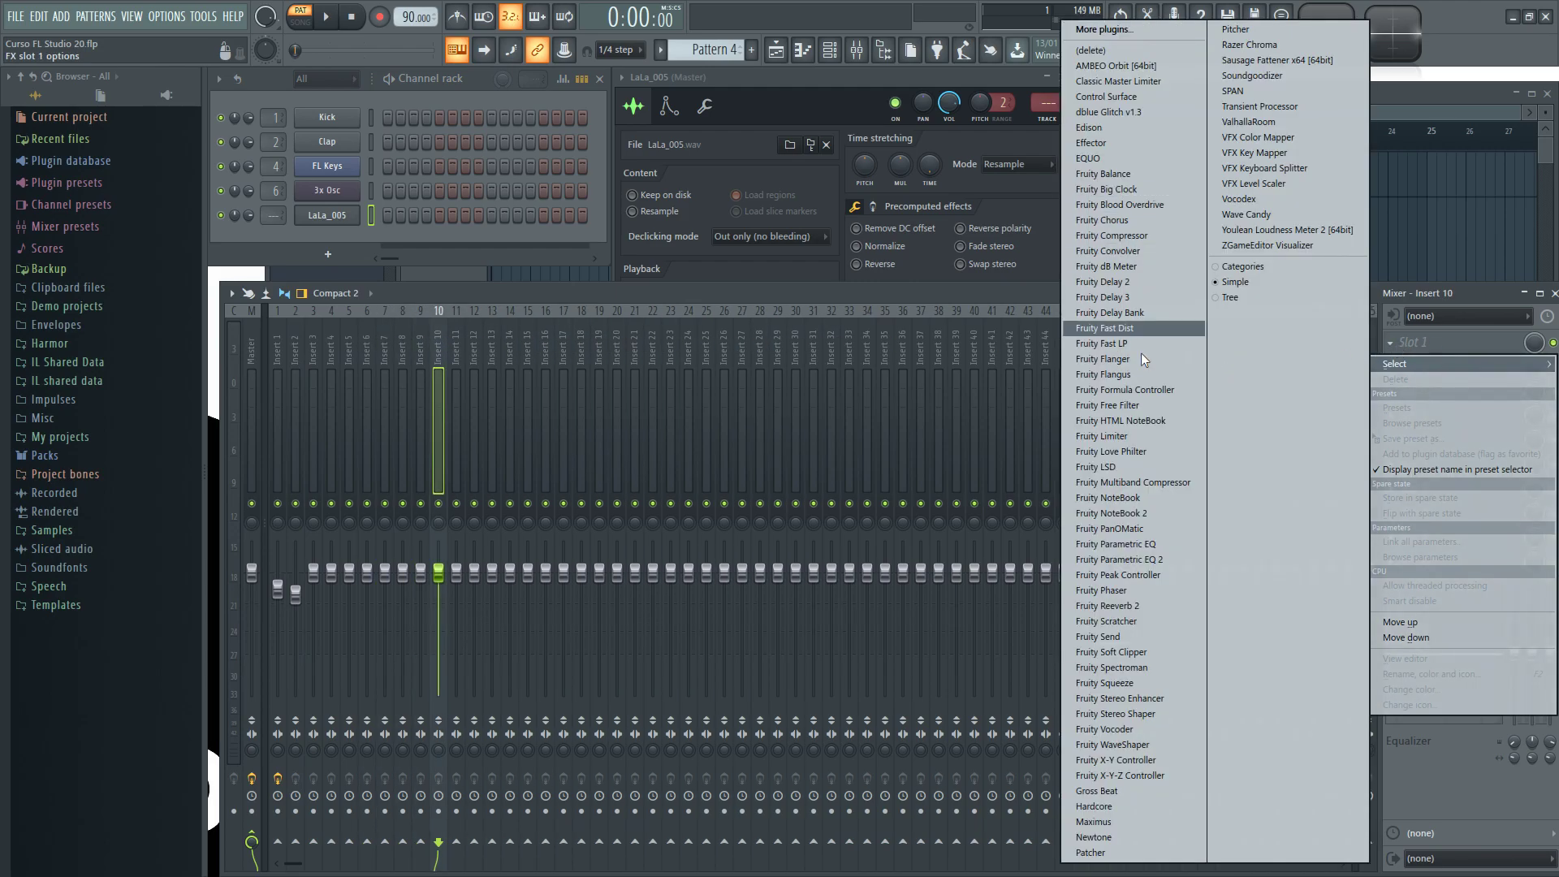
left_click(1100, 837)
left_click_drag(627, 276, 778, 76)
left_click_drag(1086, 541, 1513, 765)
left_click_drag(923, 82, 924, 124)
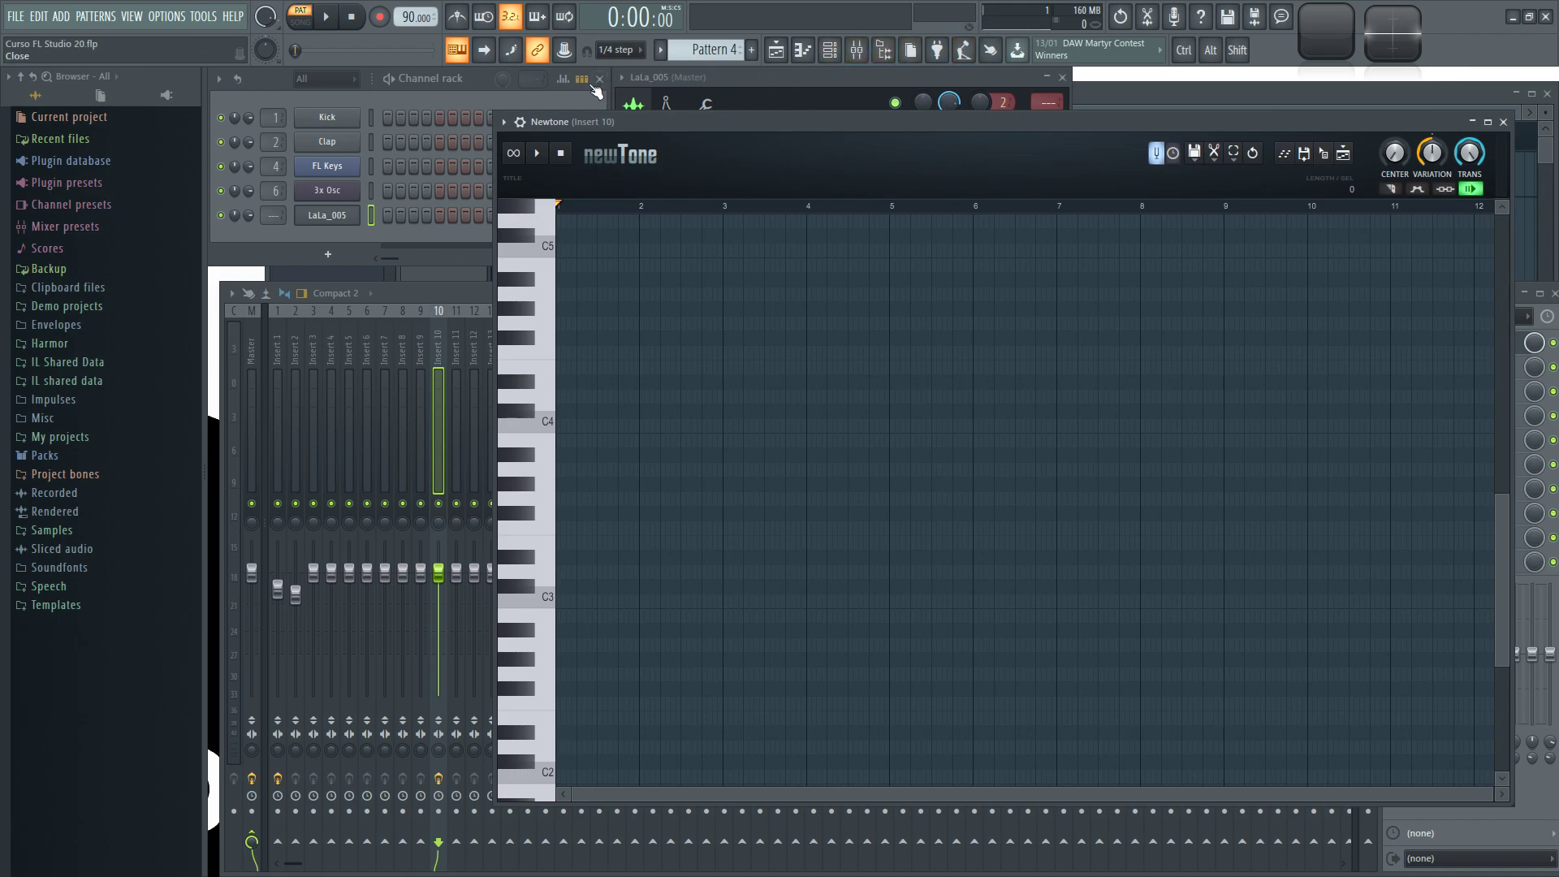
Step: Load the LaLa_005 channel's waveform into Newtone and close the channel's settings
left_click(464, 77)
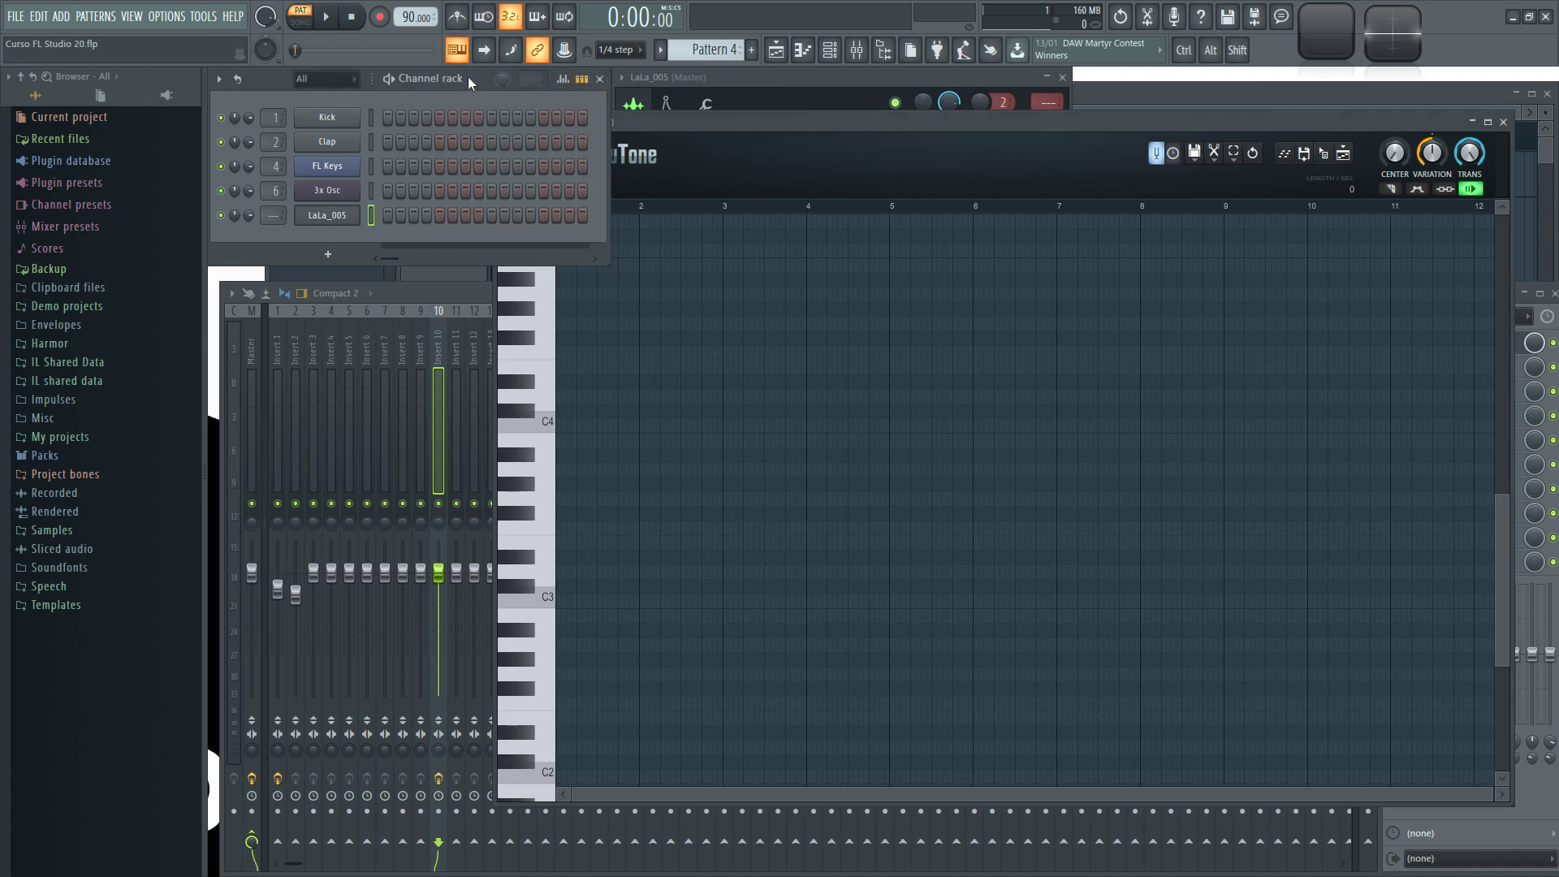
left_click(725, 101)
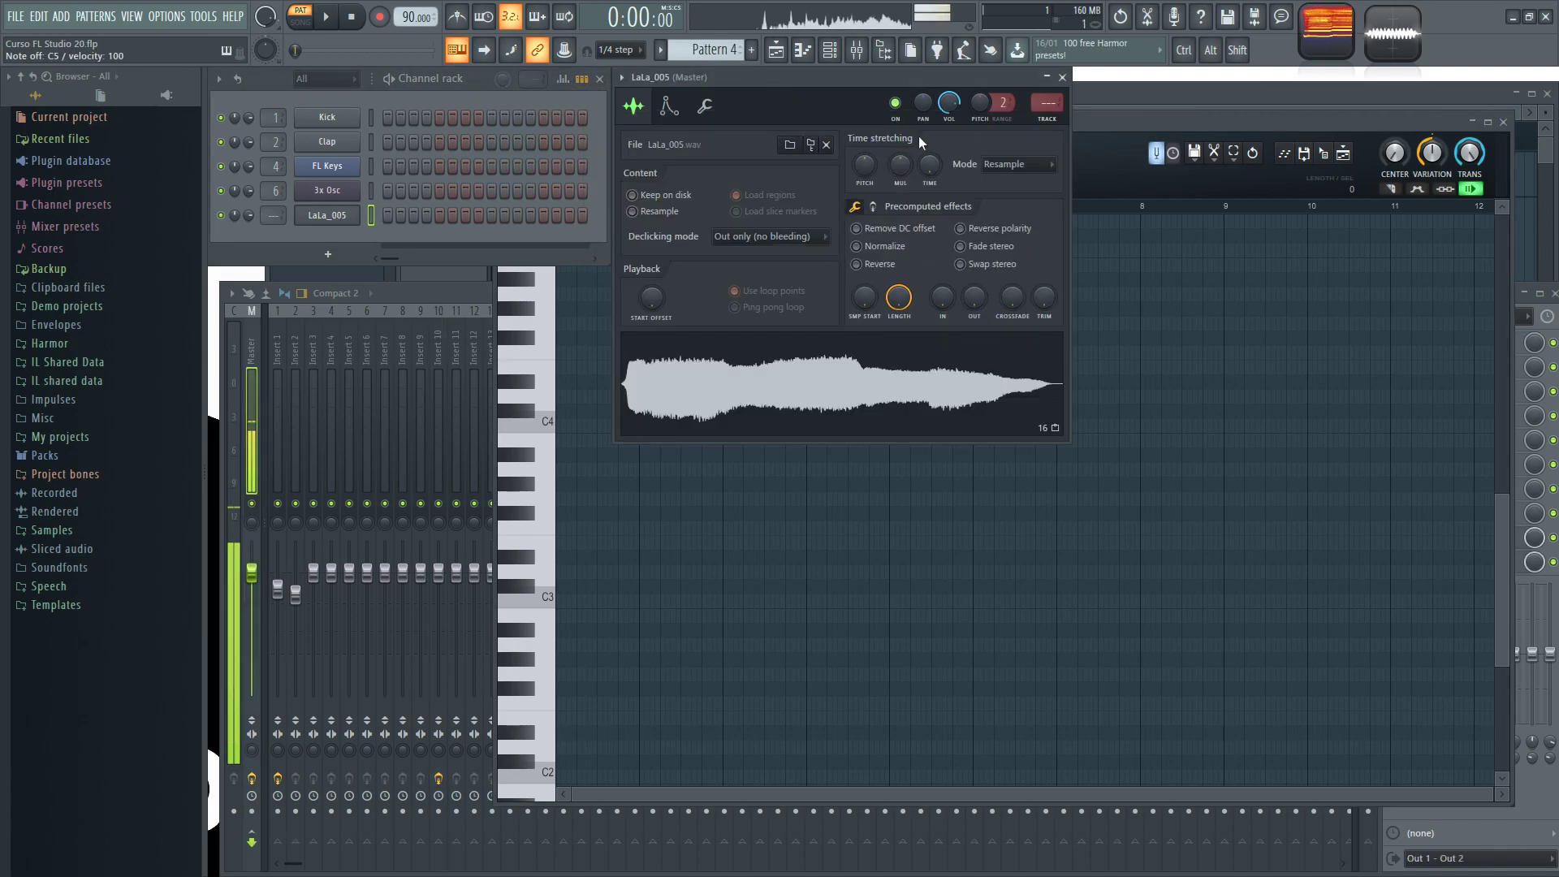
left_click(1081, 122)
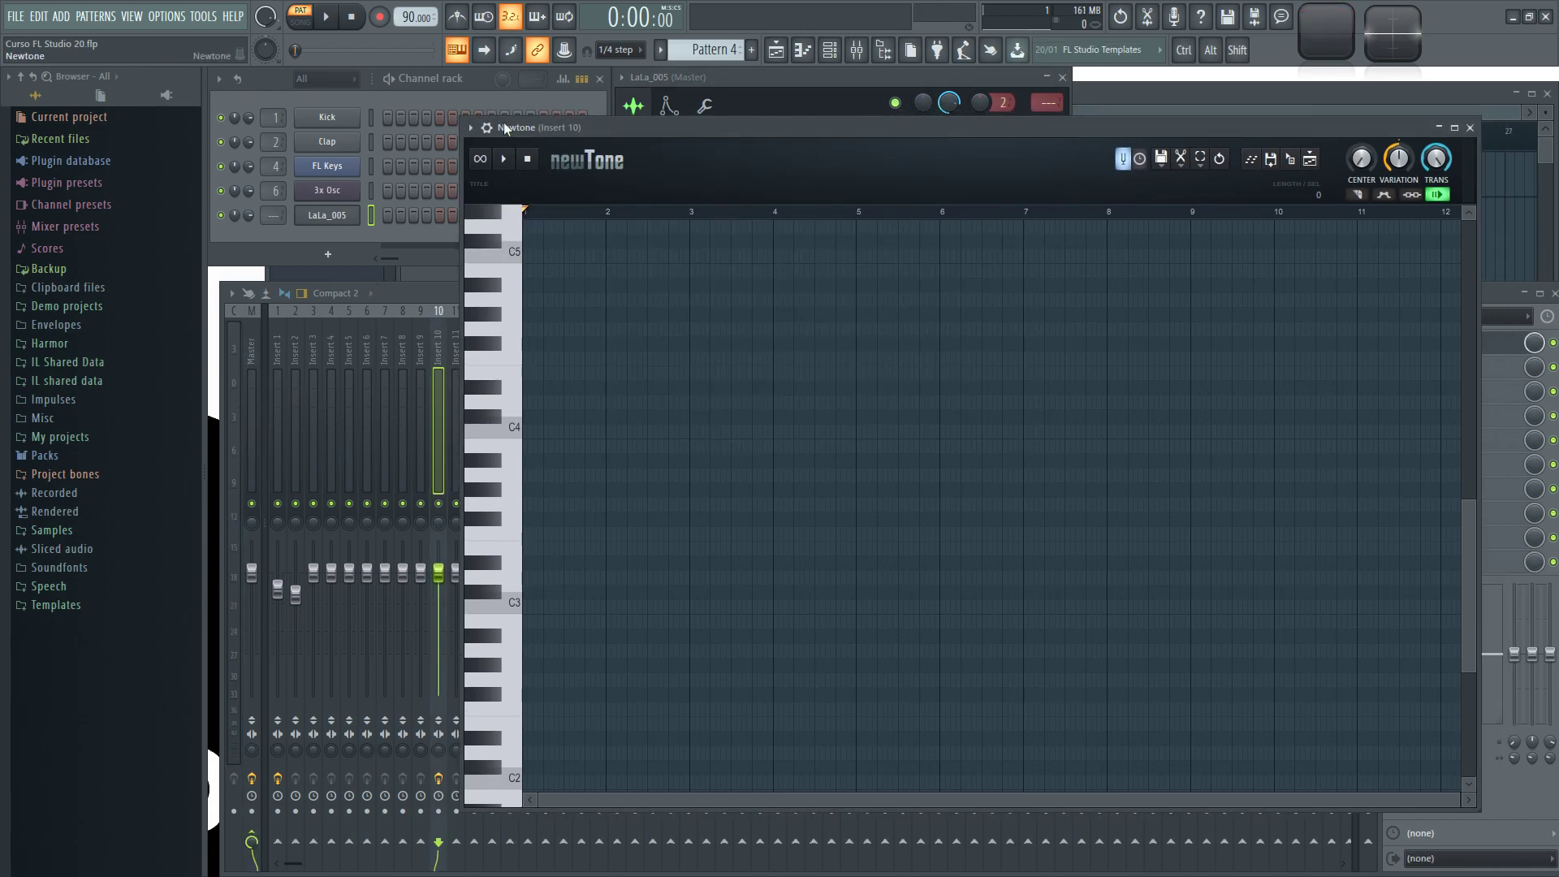
left_click(480, 71)
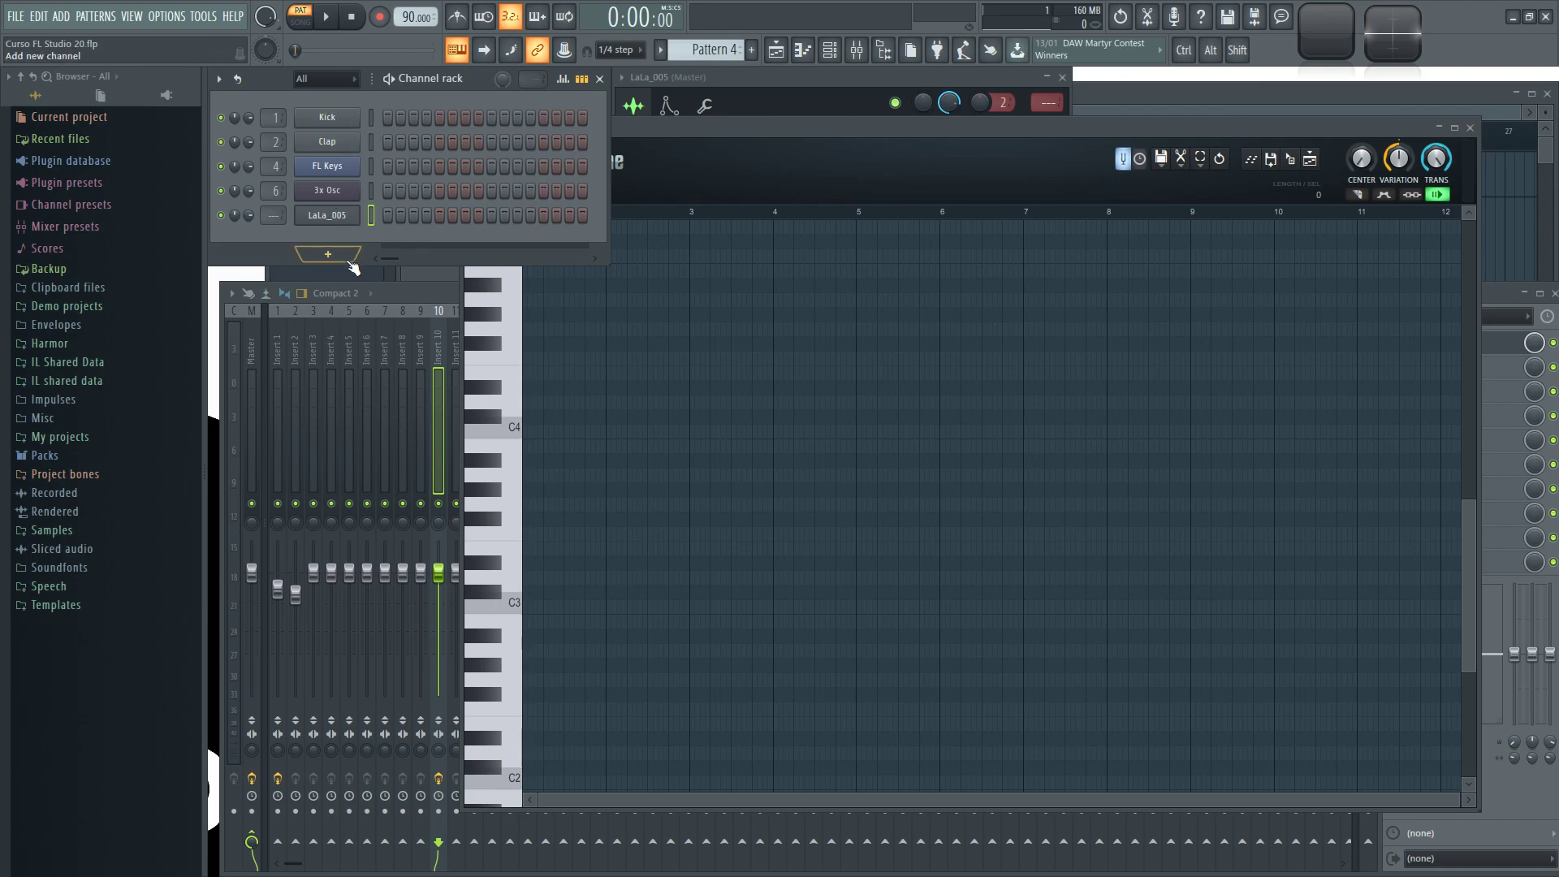
left_click(753, 76)
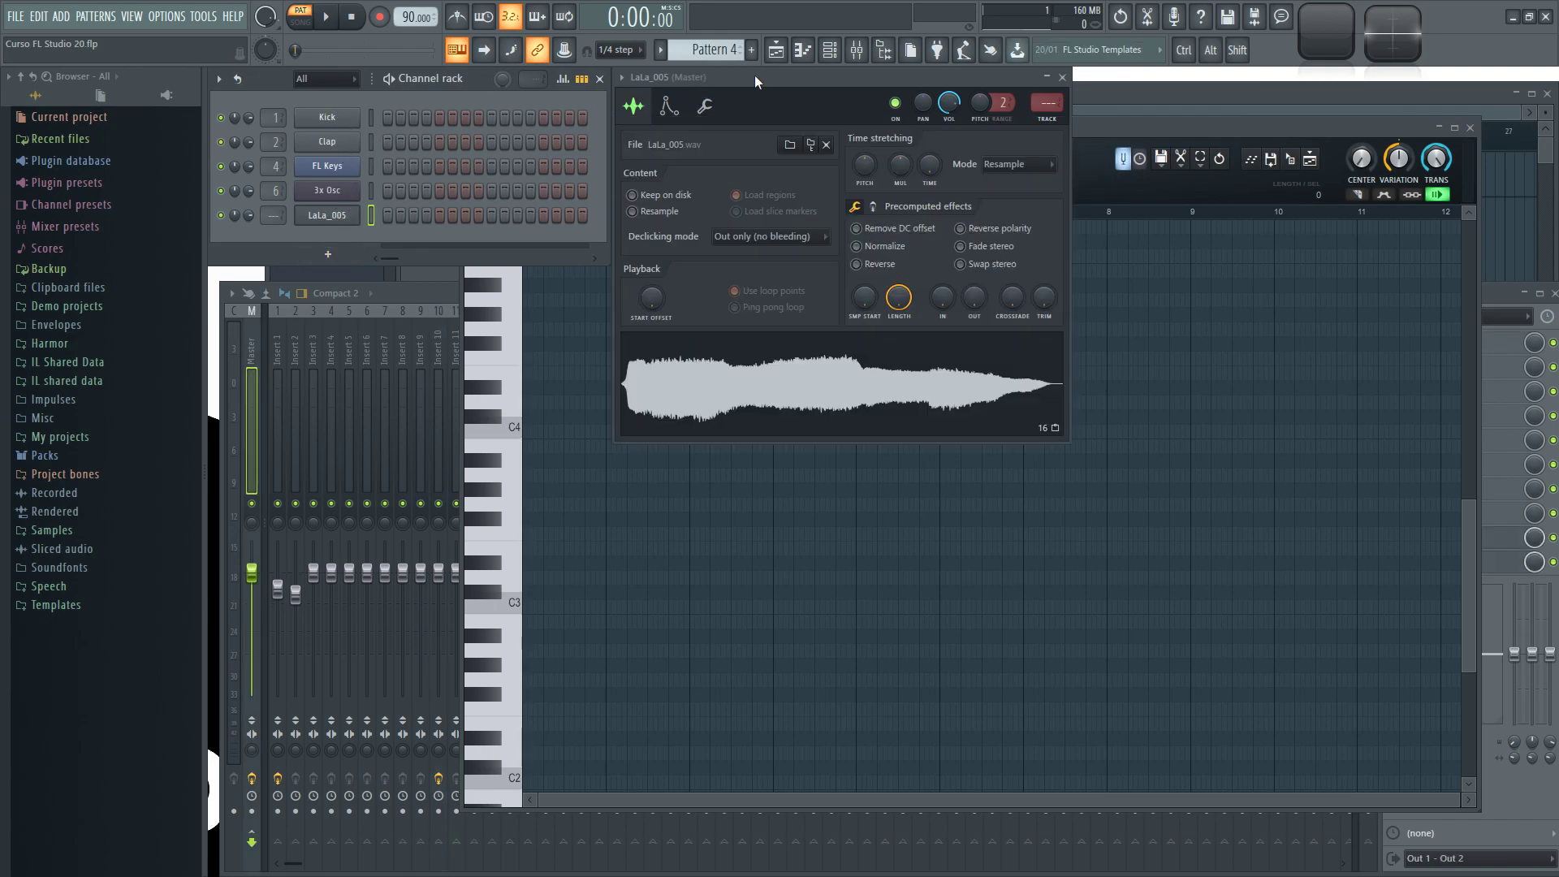
left_click_drag(818, 359, 997, 294)
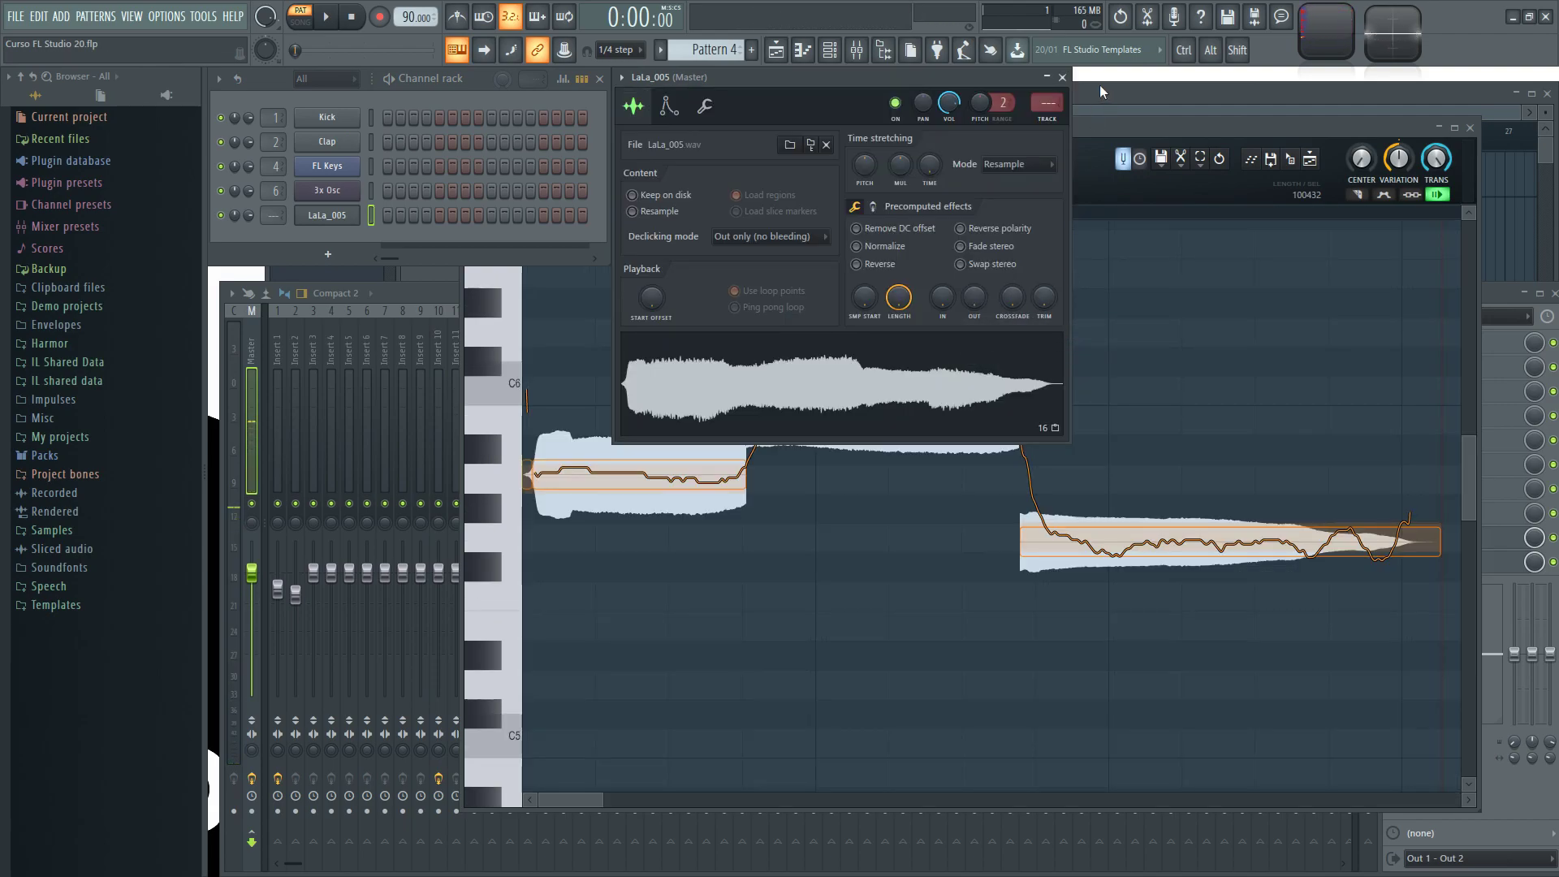
left_click(1063, 78)
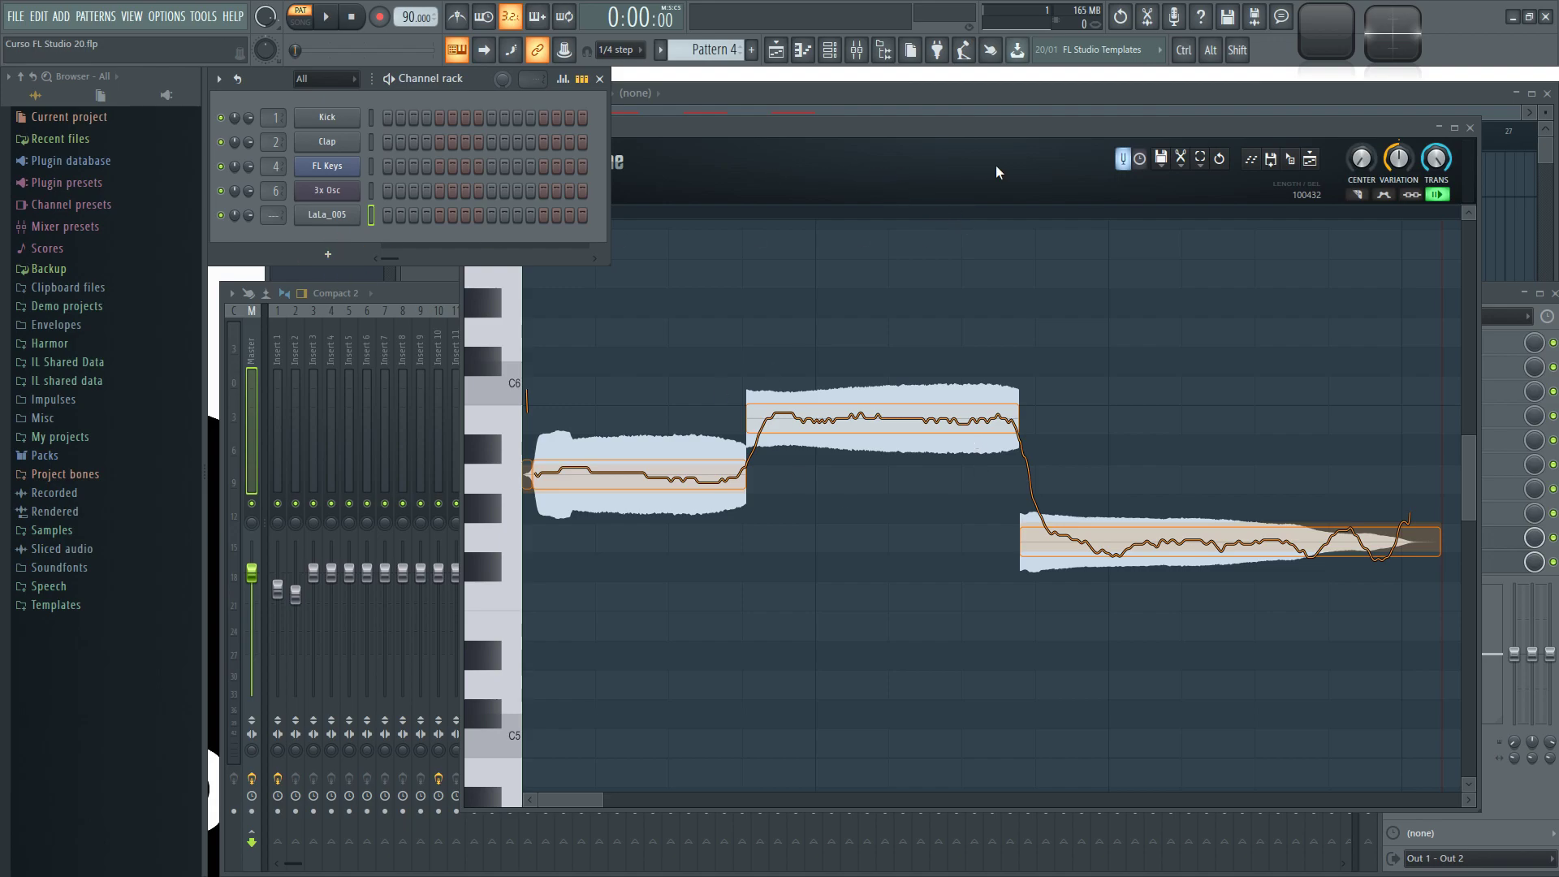
left_click(328, 215)
left_click_drag(812, 389, 1016, 174)
left_click(1063, 77)
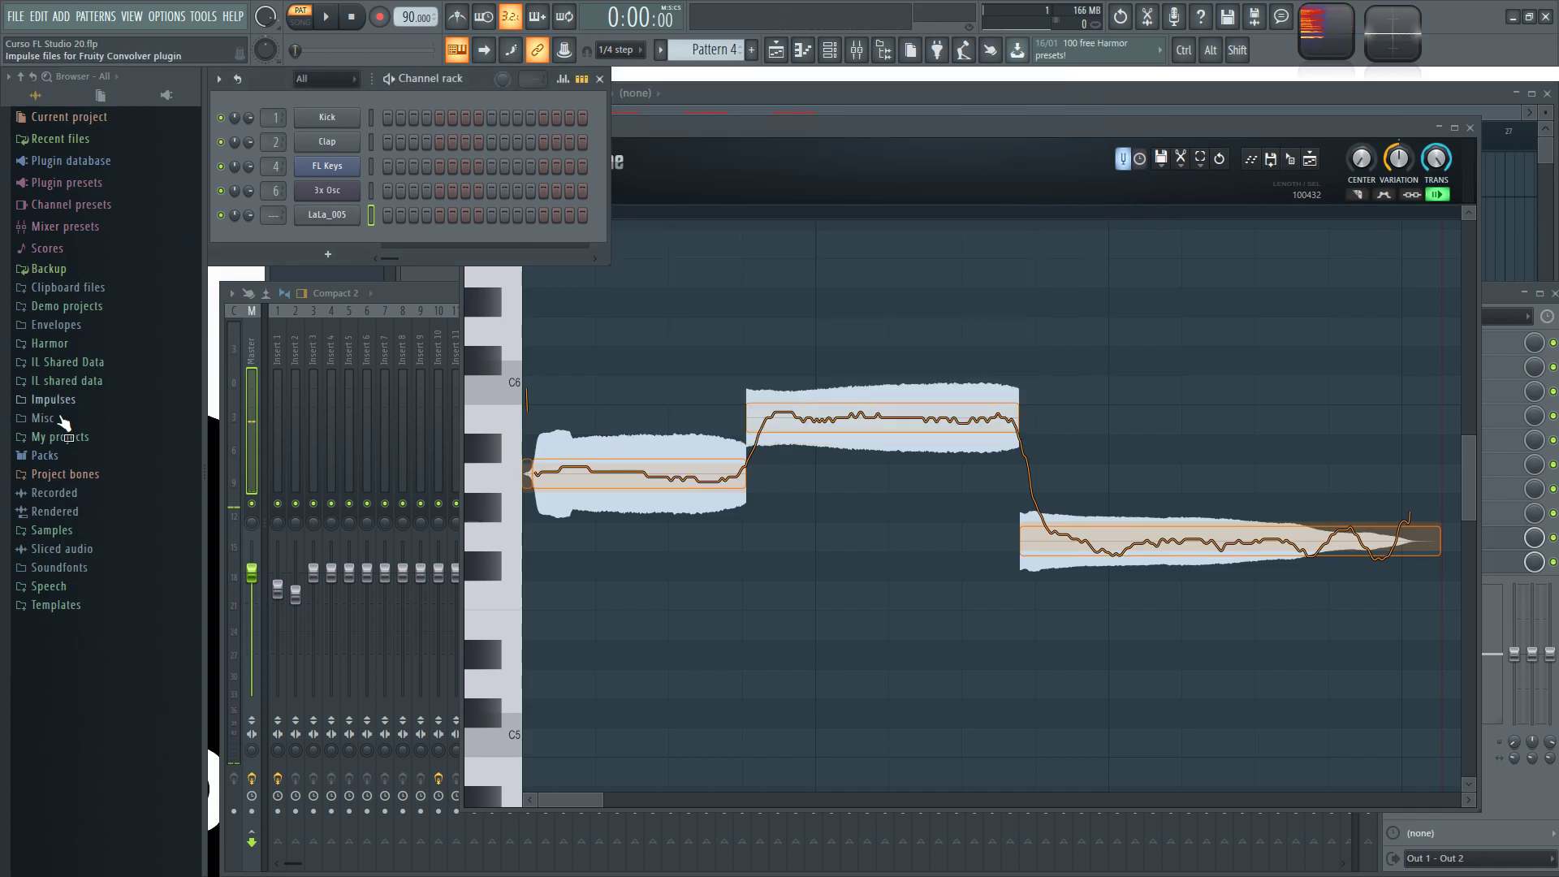
Step: Browse the Vocals sample pack for a vocal sample and return to the Newtone editor
left_click(61, 456)
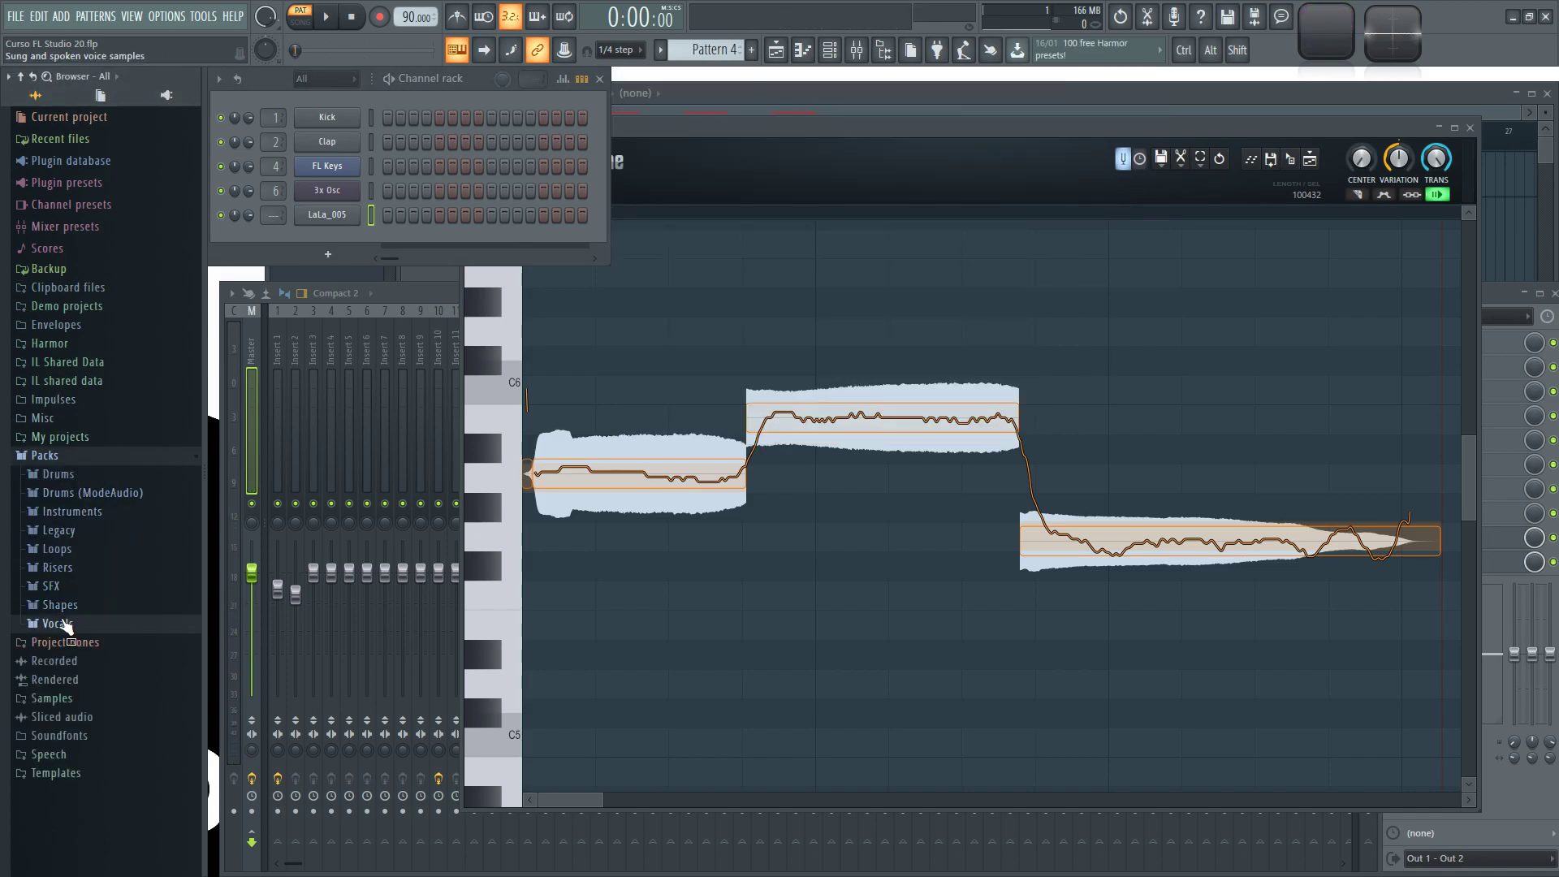
left_click(61, 623)
left_click_drag(90, 403, 773, 377)
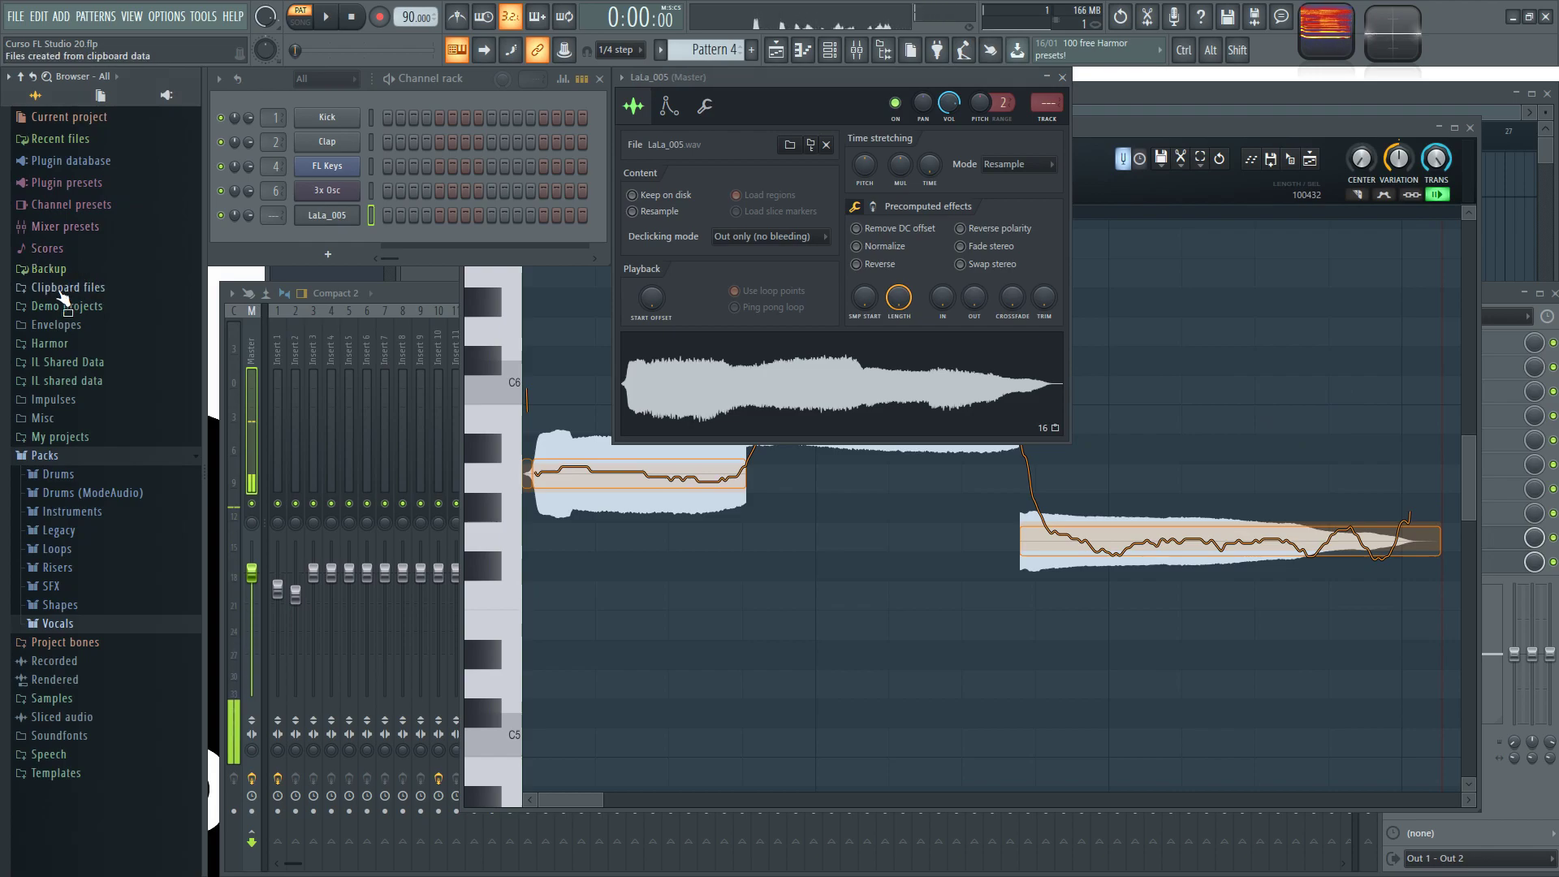
left_click(1114, 126)
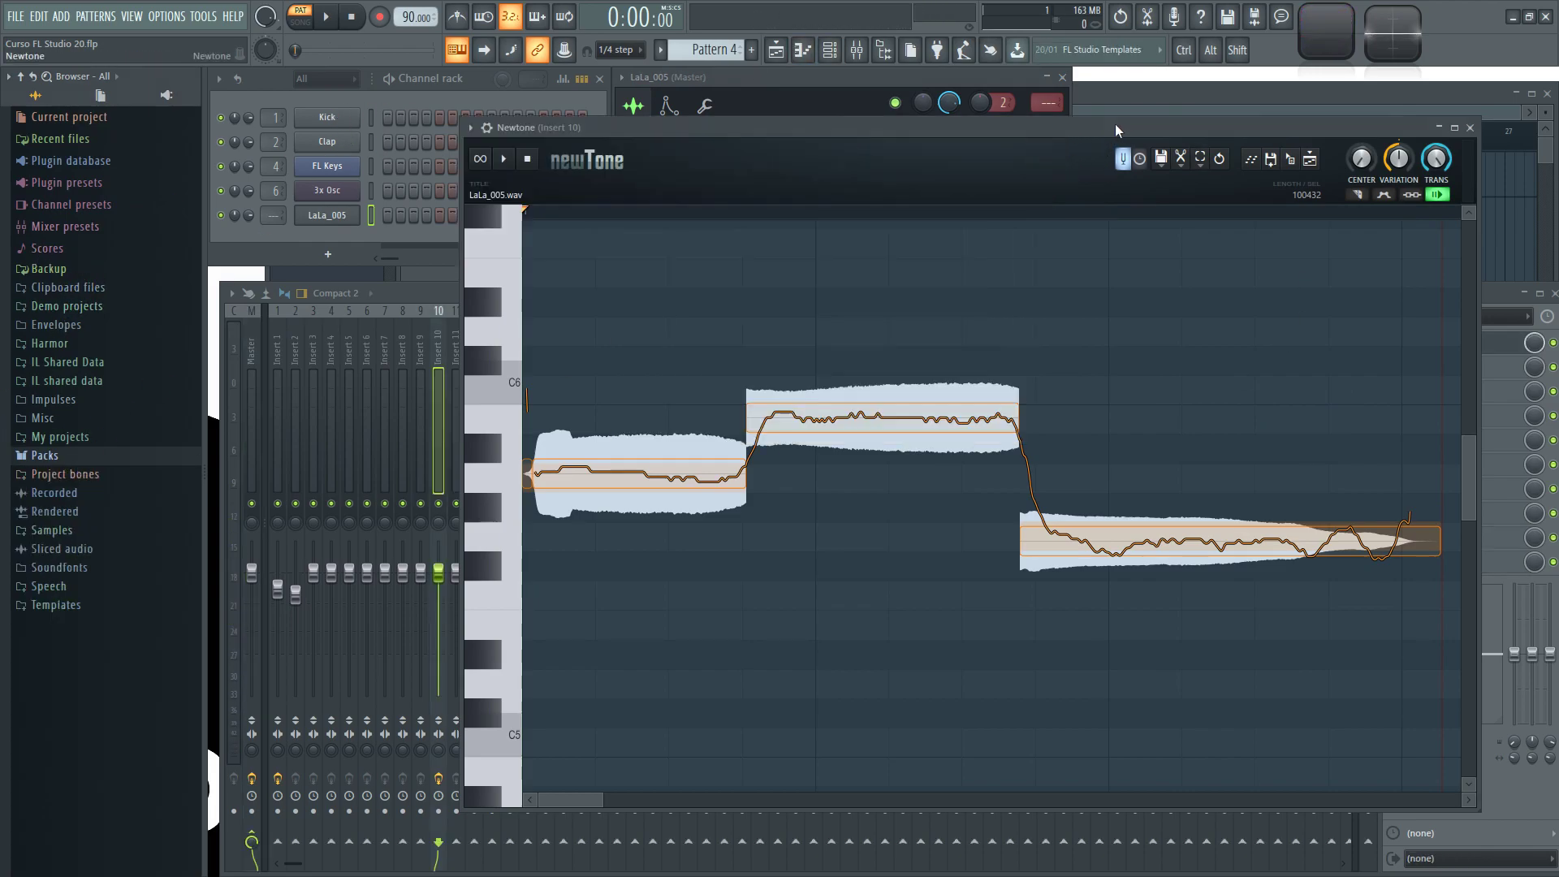
left_click_drag(1035, 125, 1013, 129)
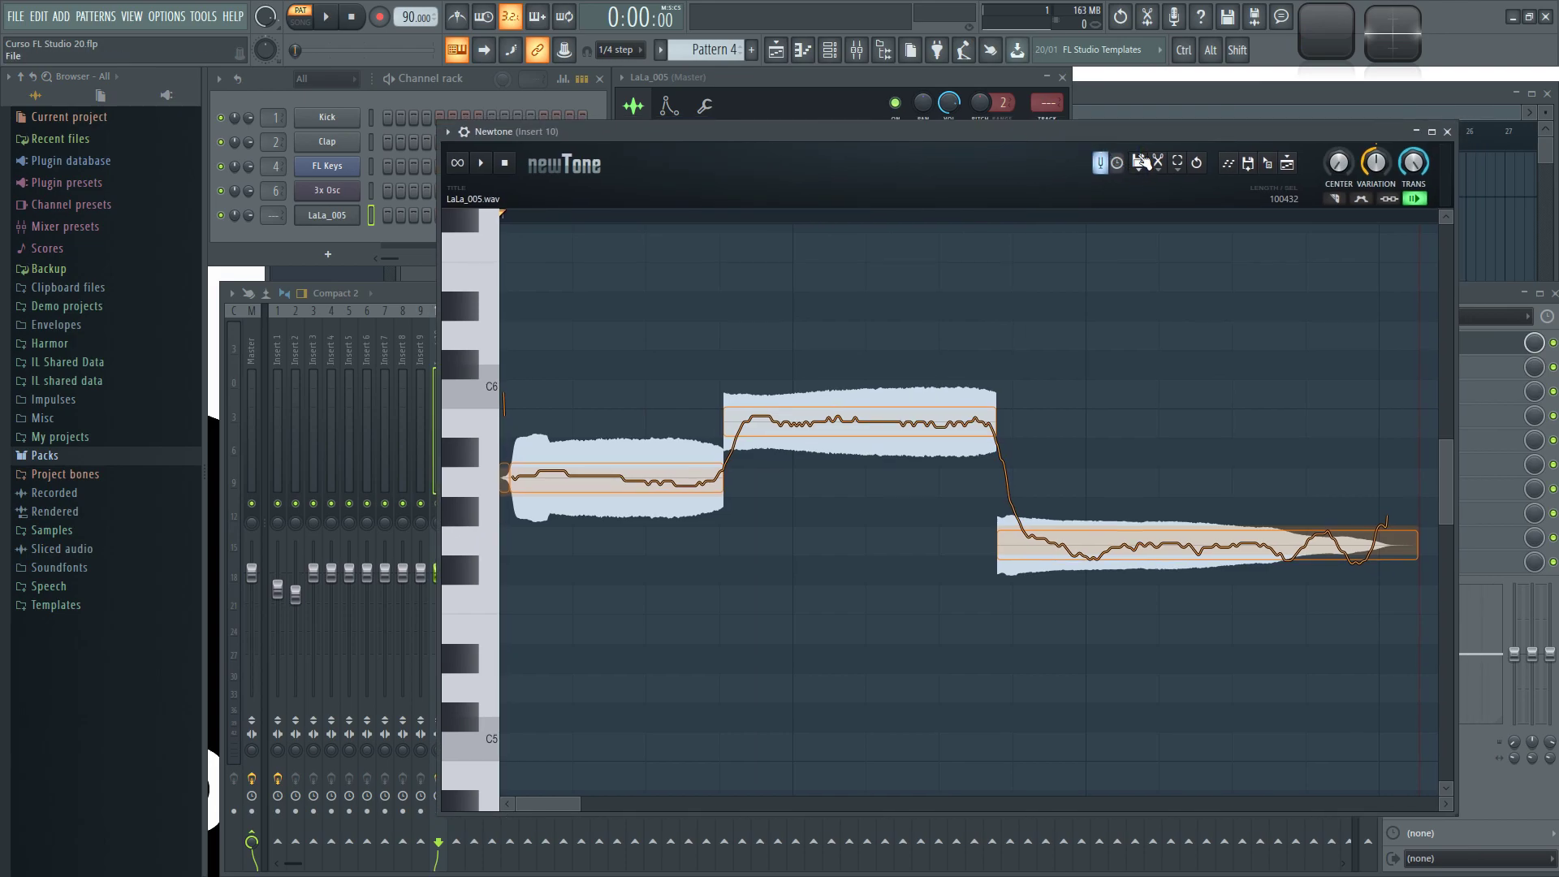
left_click(1140, 167)
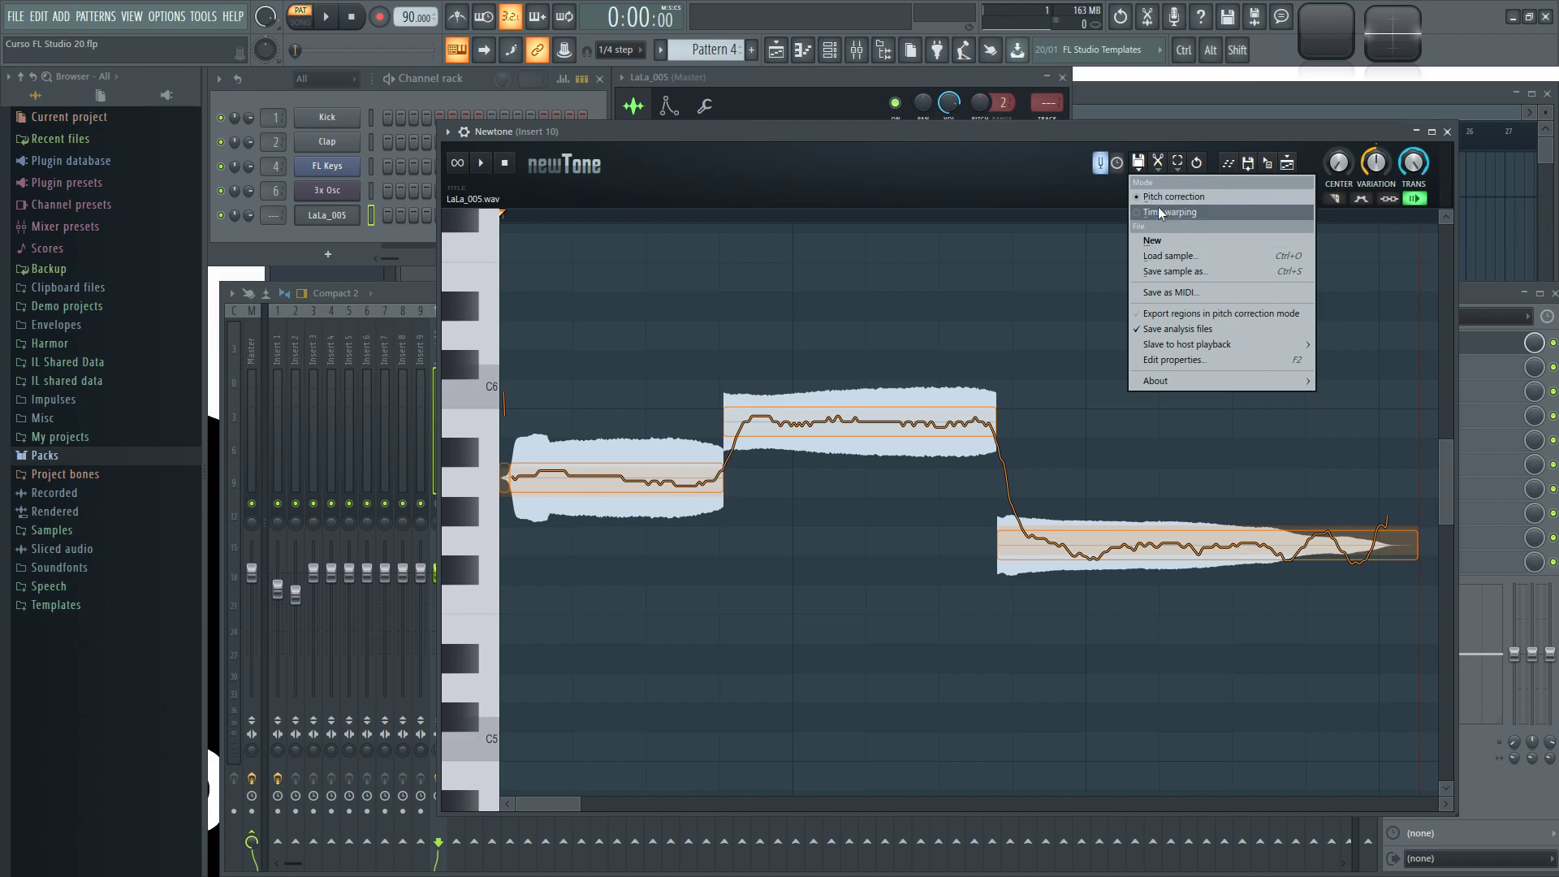
left_click(1201, 258)
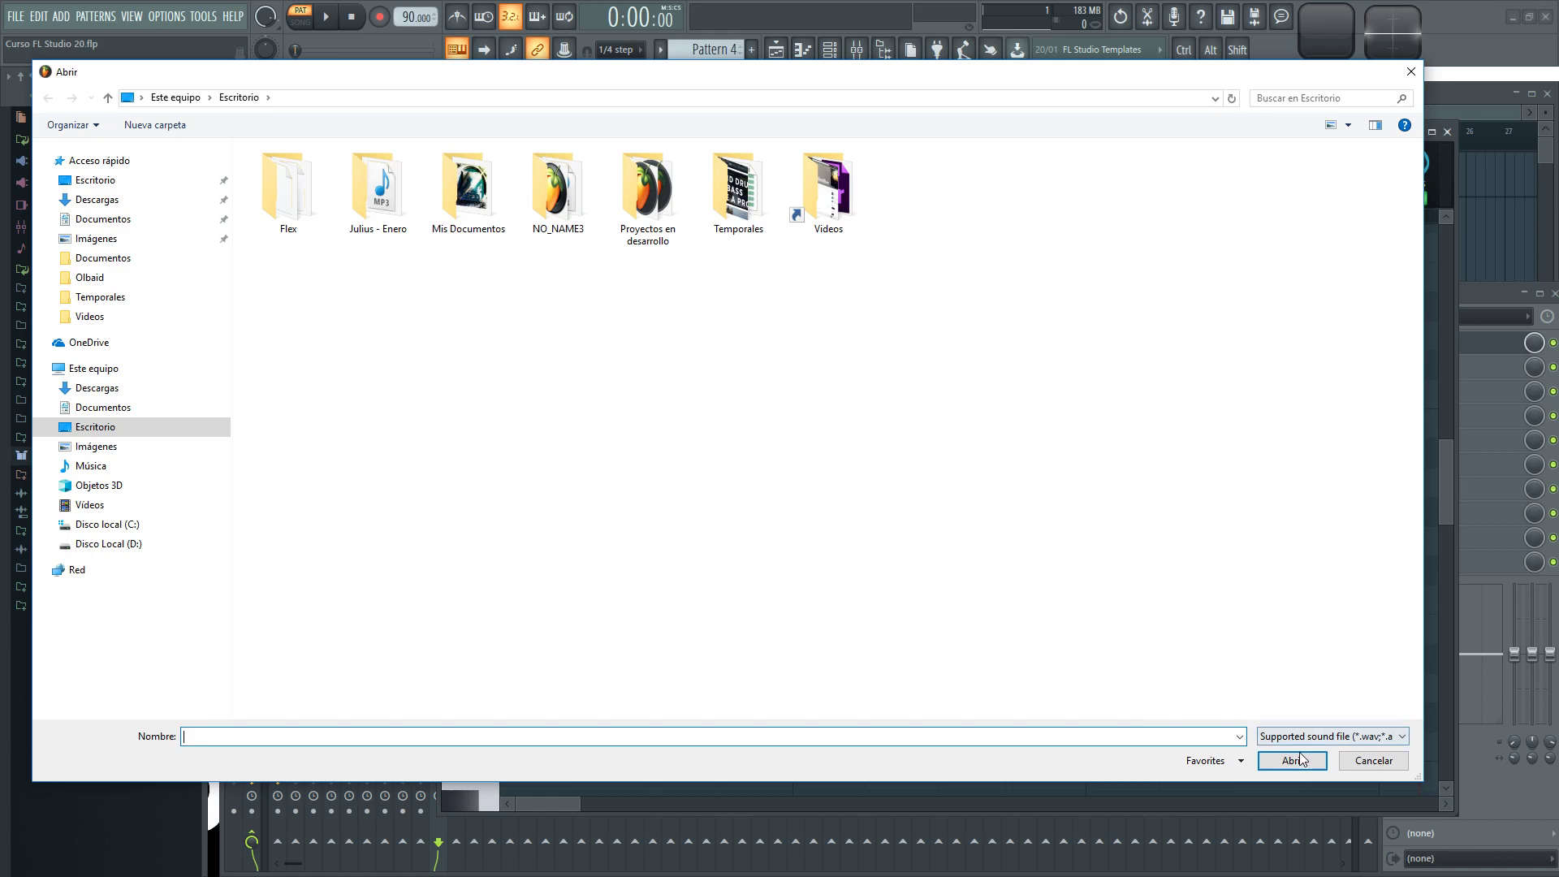
left_click(1374, 761)
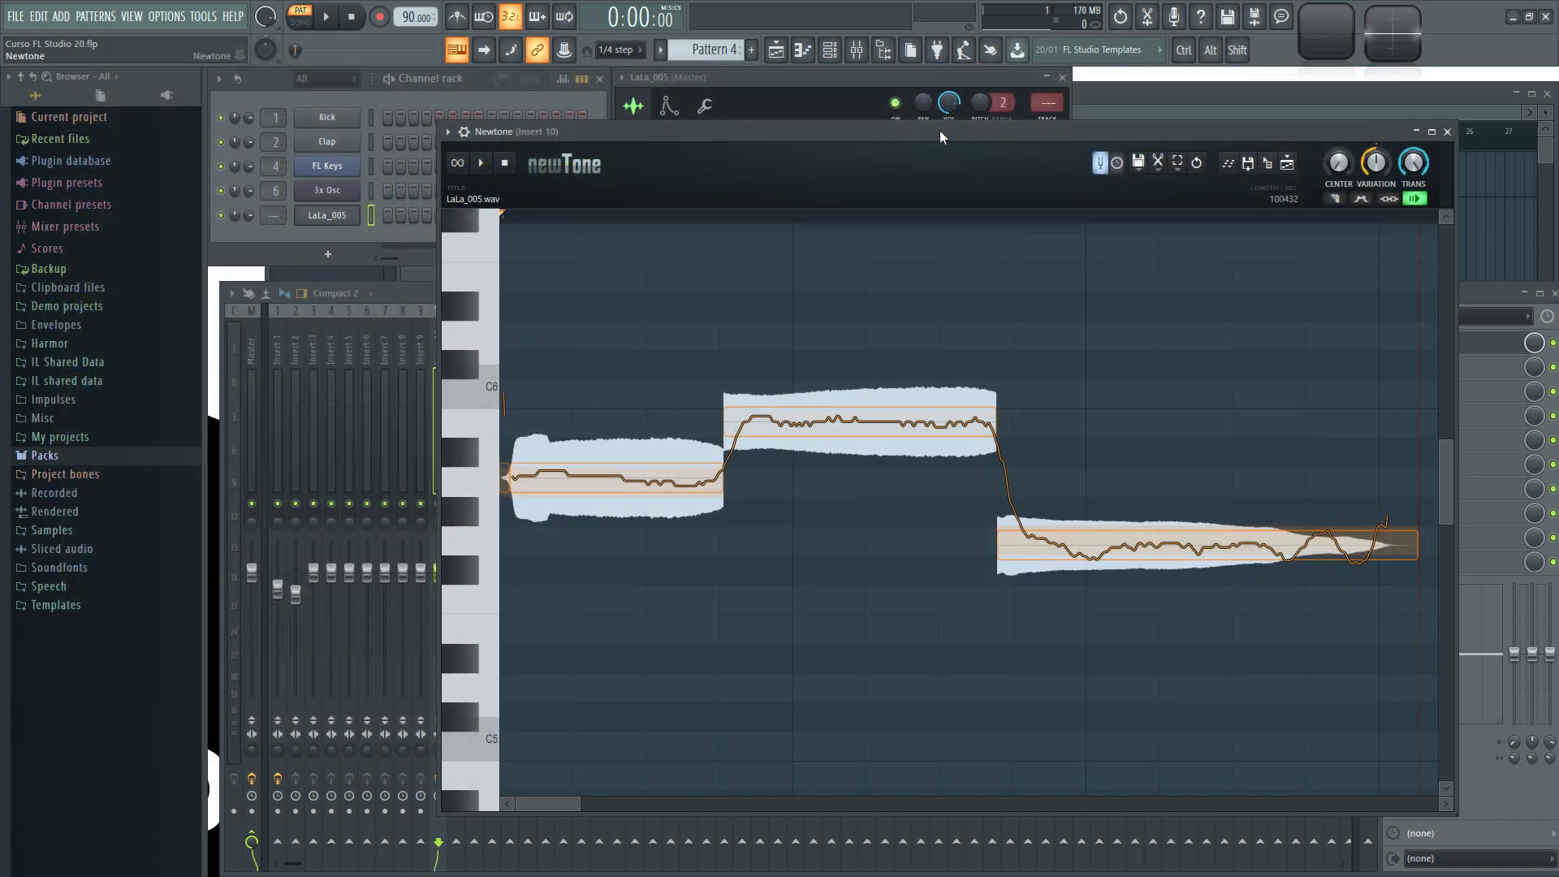
left_click_drag(915, 132, 819, 116)
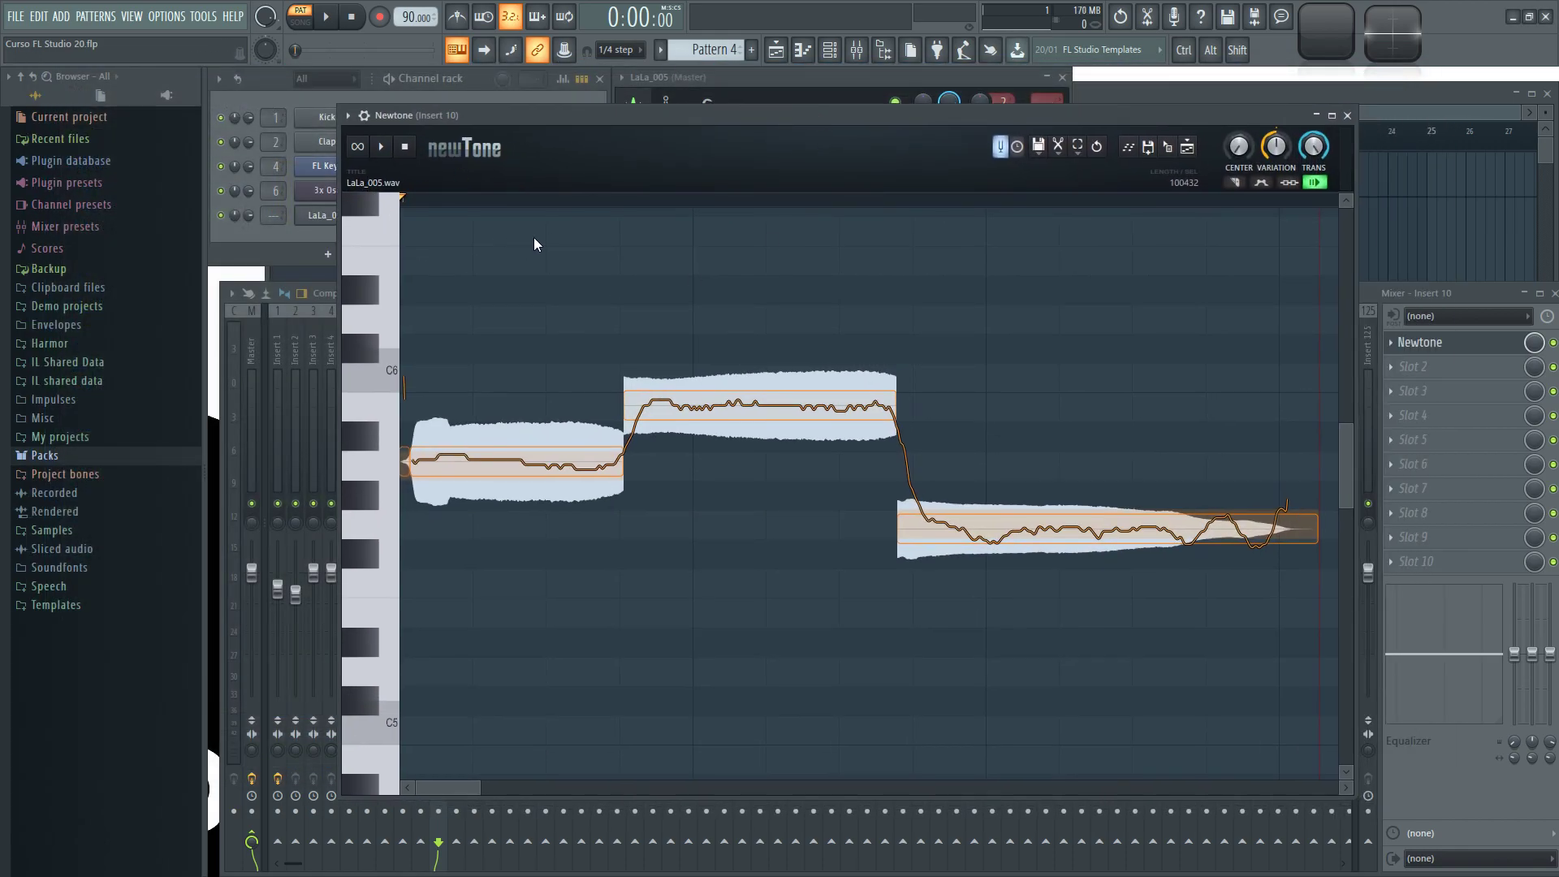
left_click_drag(576, 118, 603, 115)
left_click_drag(781, 115, 714, 115)
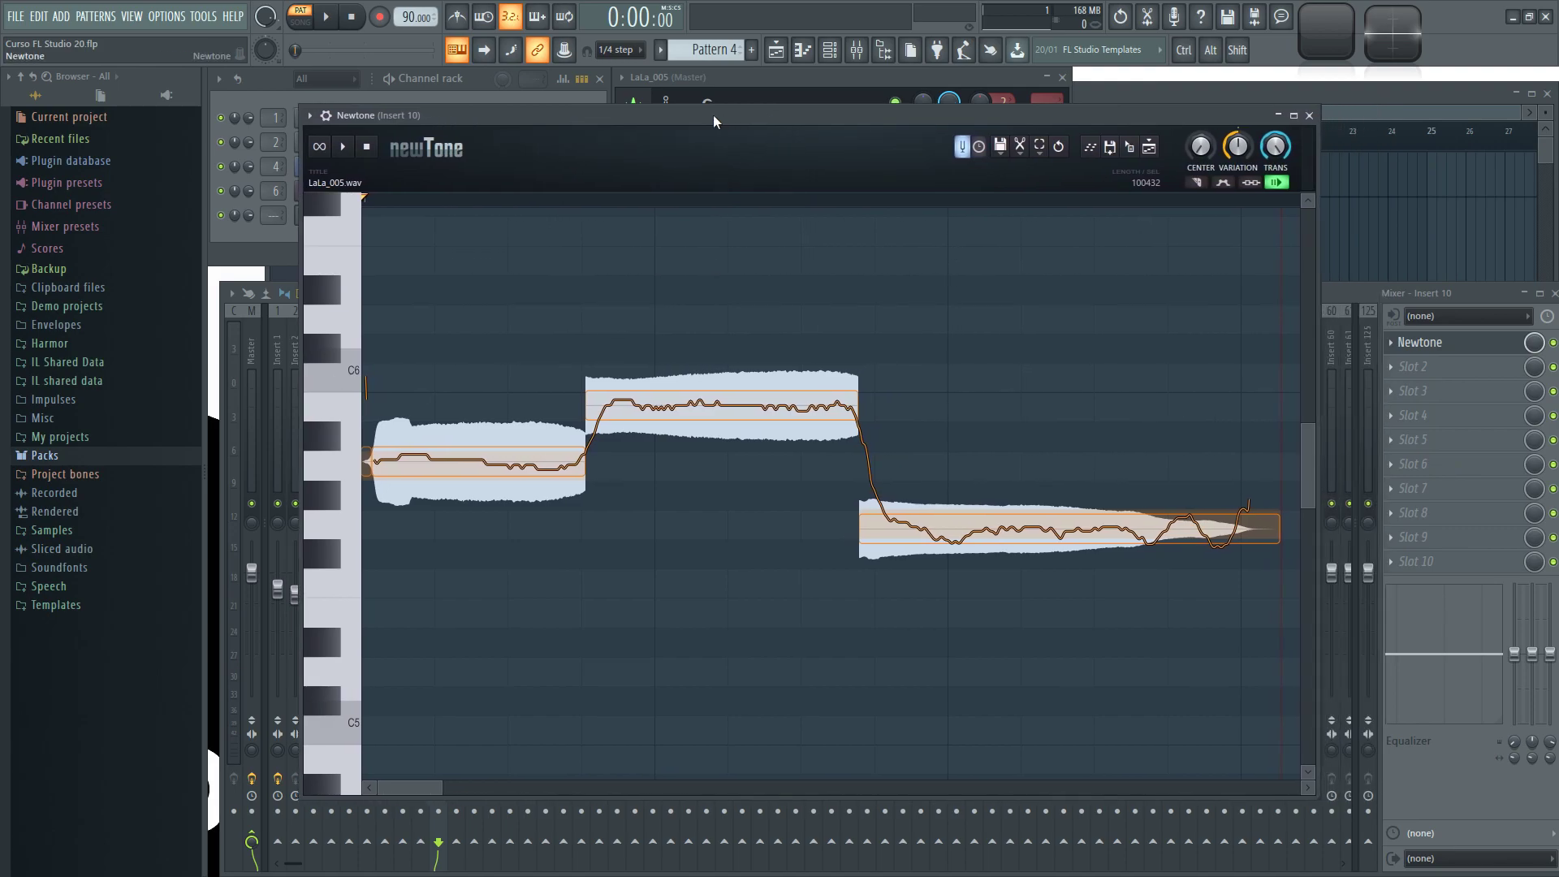
left_click_drag(923, 114, 1022, 119)
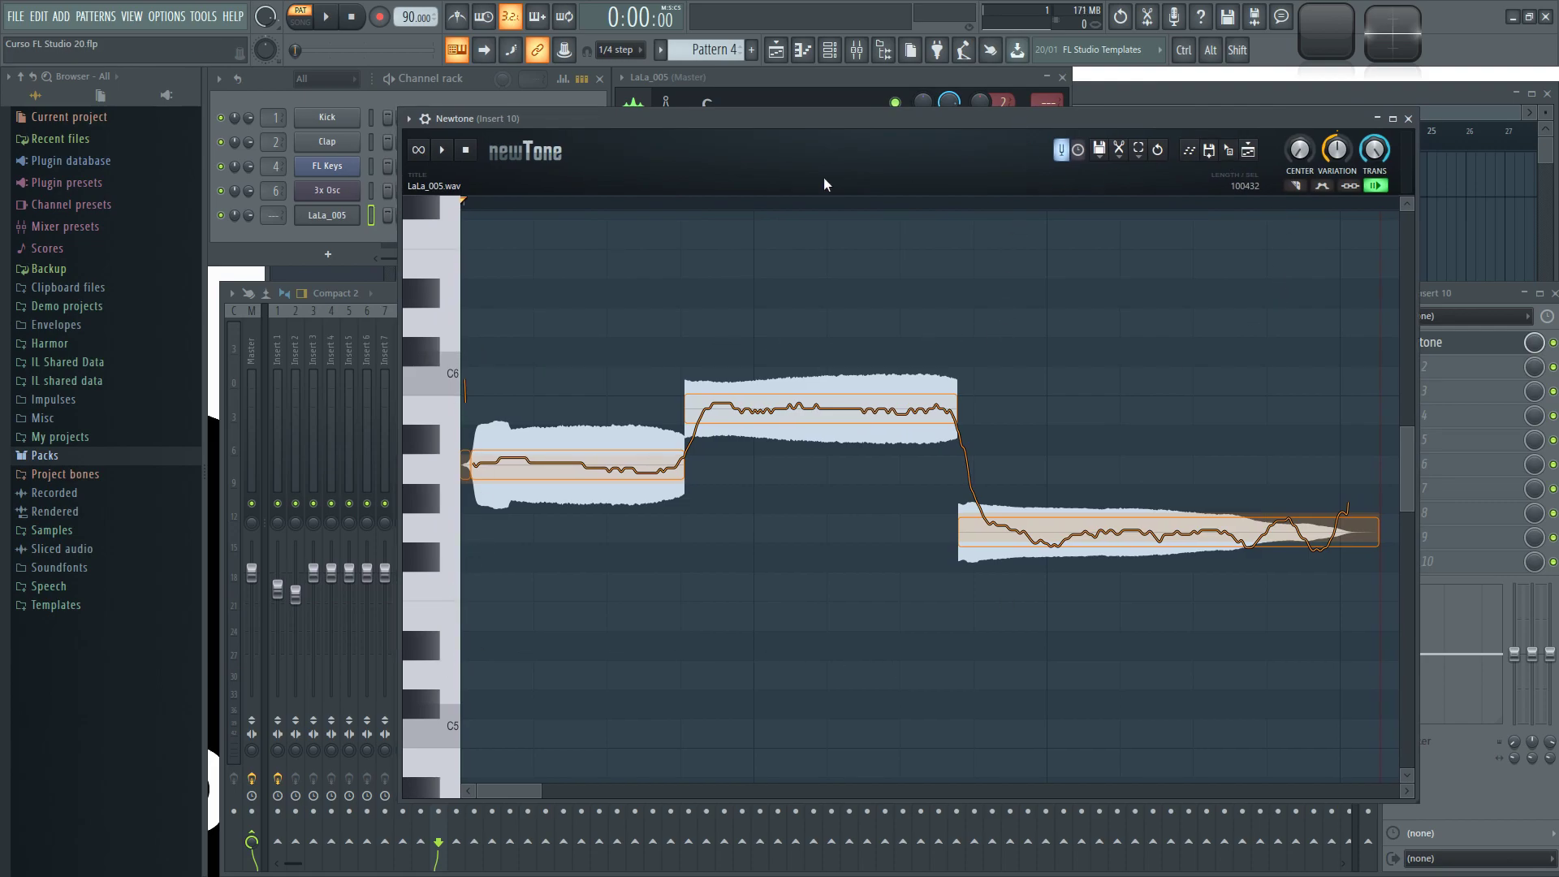
Step: View the FL Keys channel's piano roll for comparison and close it to return to Newtone
left_click(348, 170)
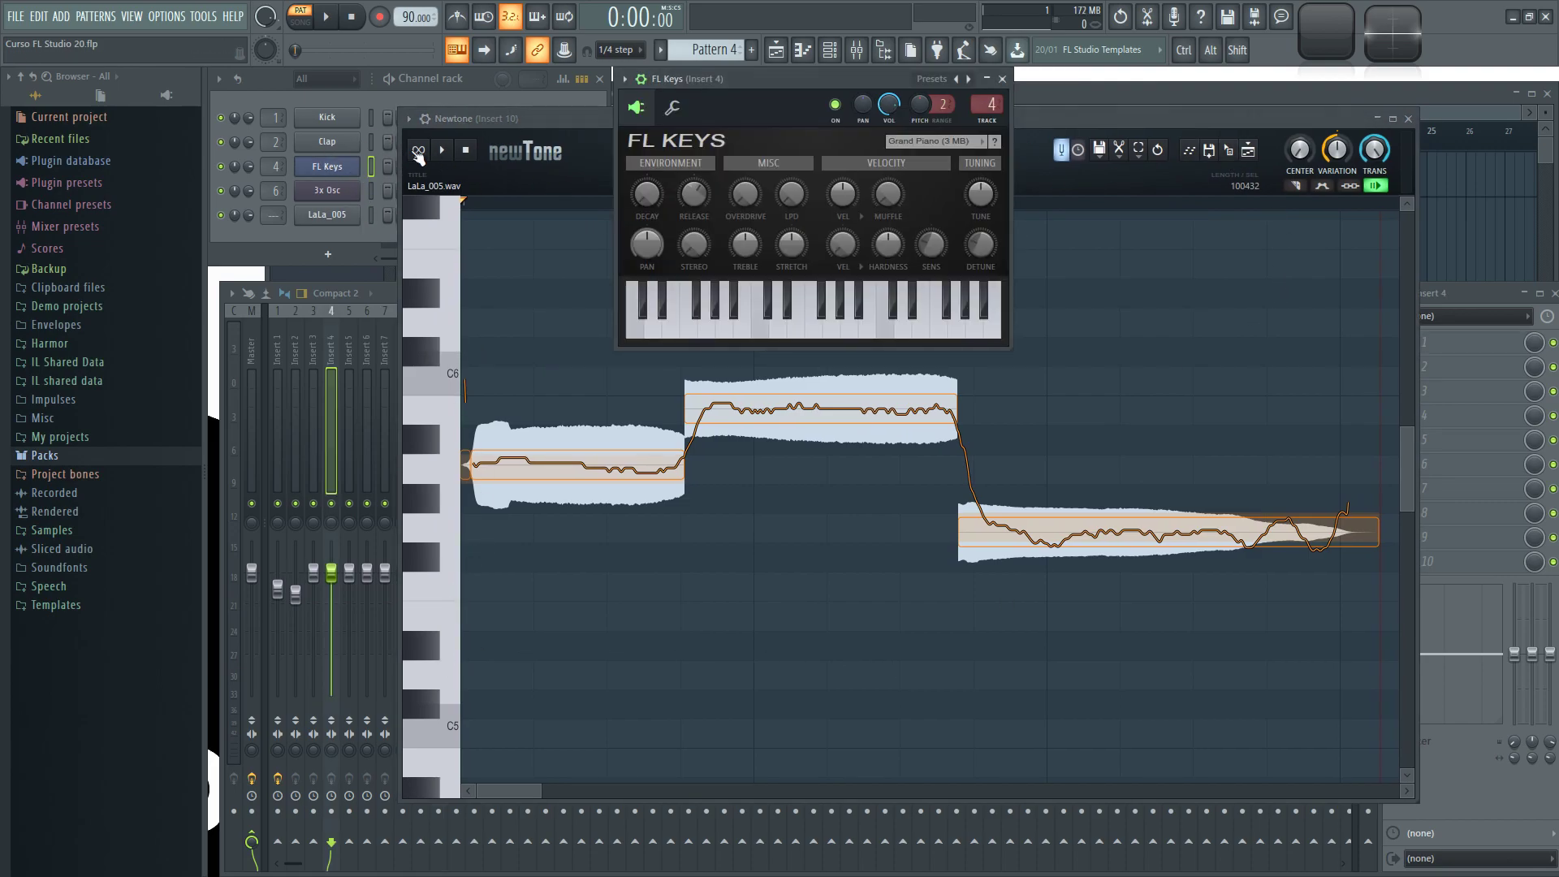
left_click(334, 169)
right_click(335, 172)
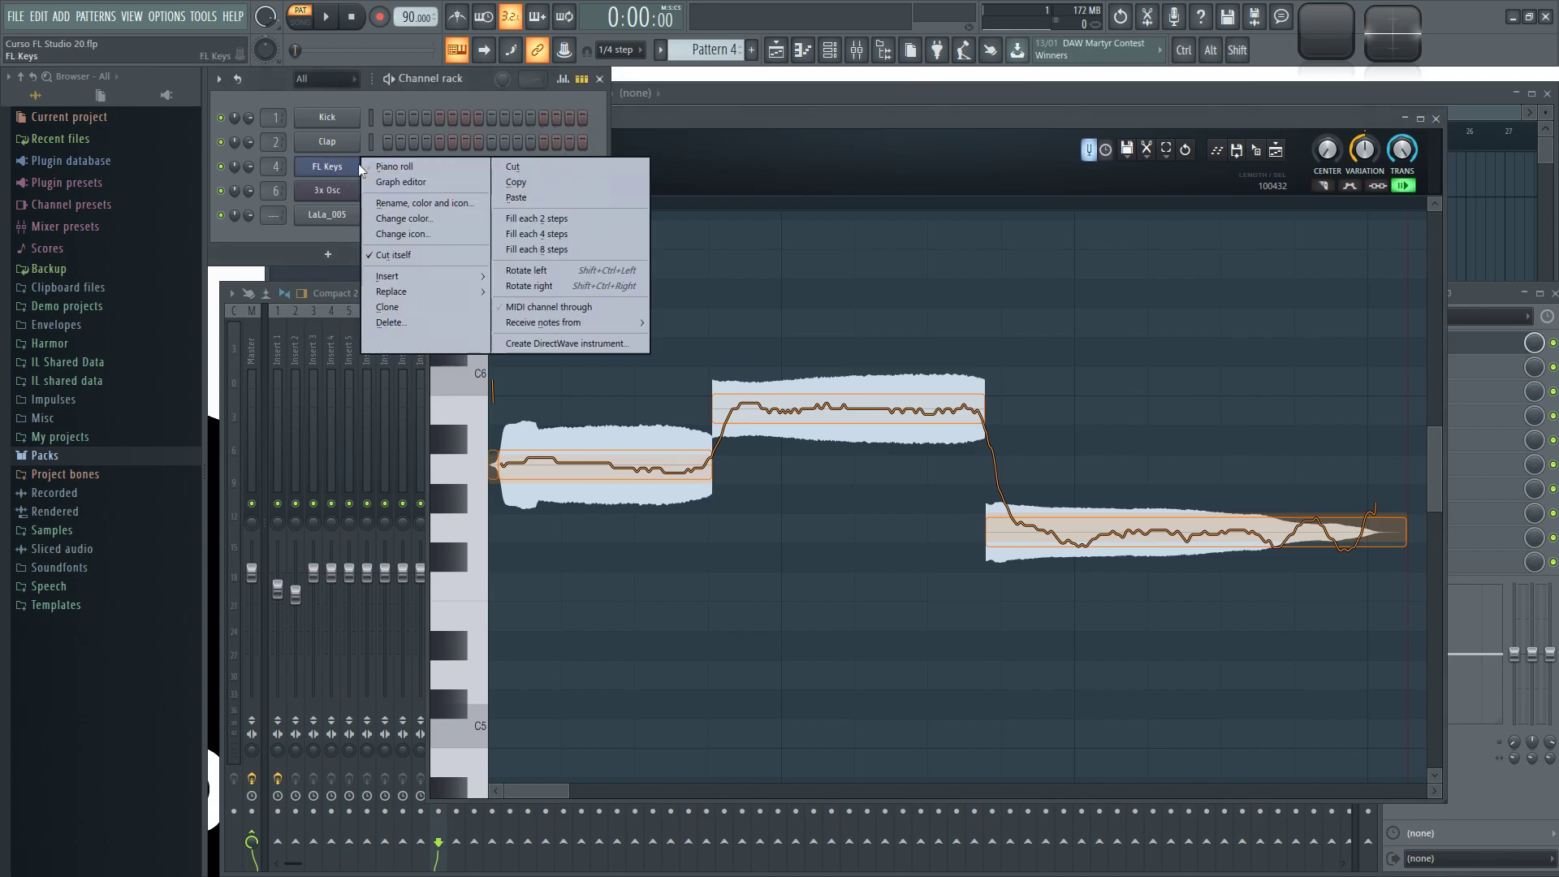
left_click(382, 164)
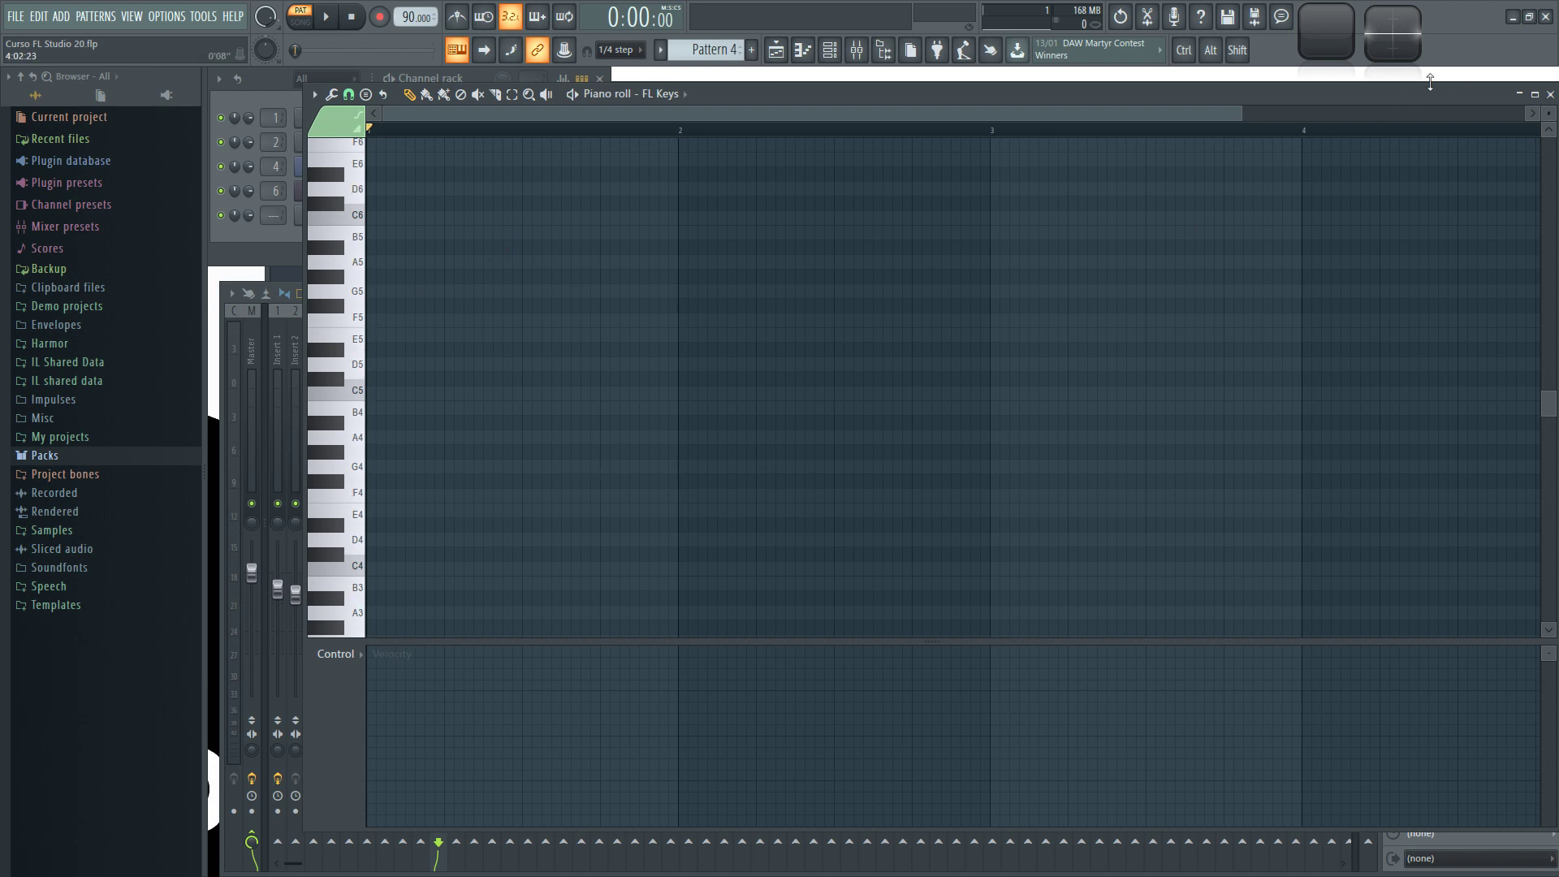
left_click(1550, 94)
left_click_drag(993, 120, 967, 115)
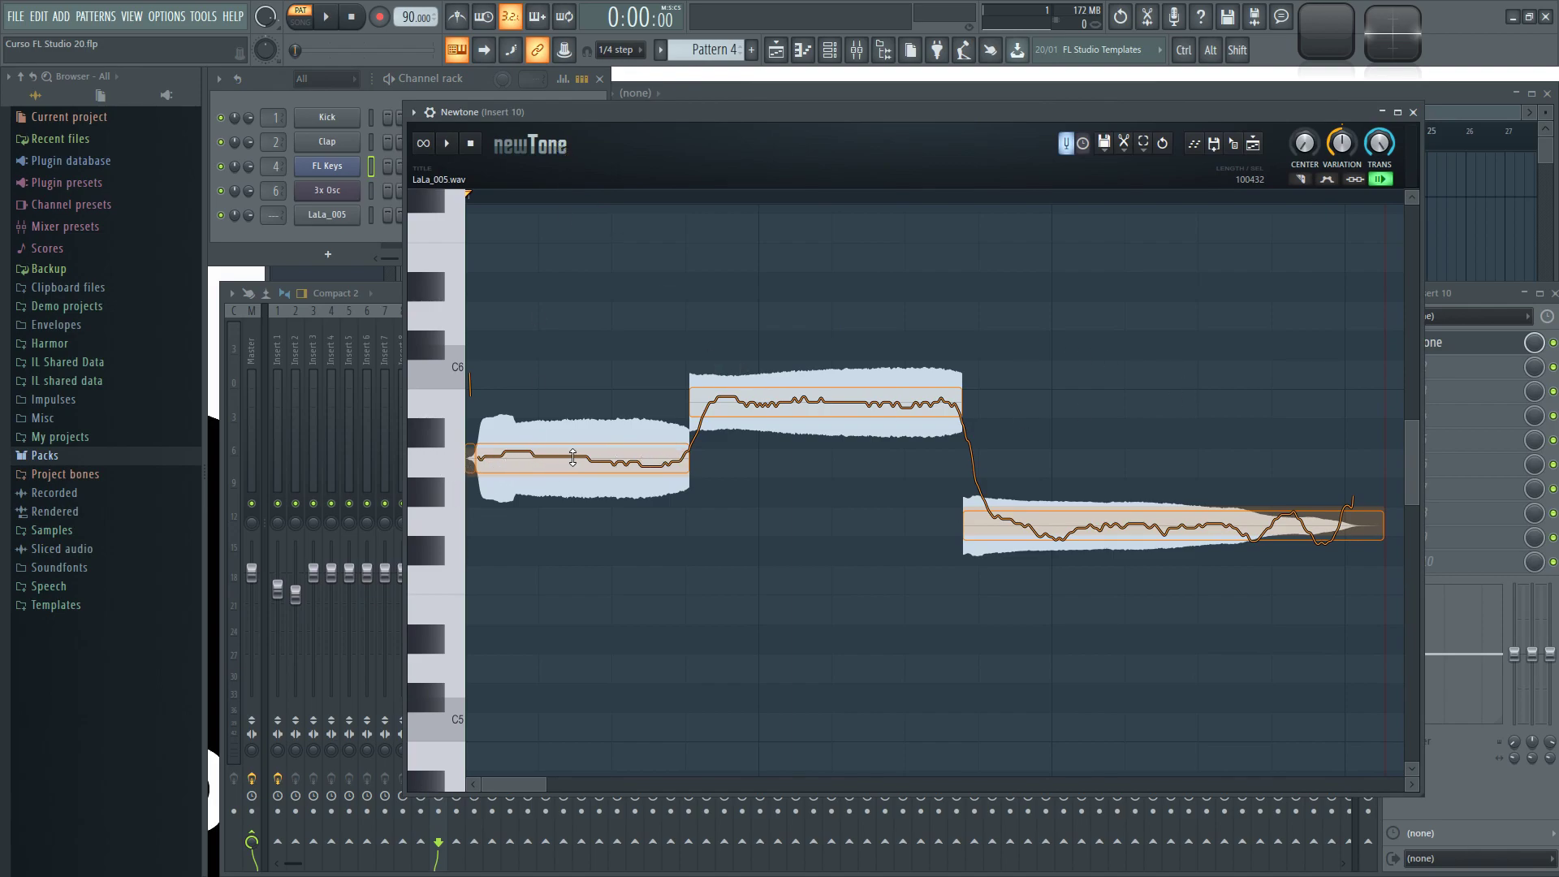
Step: Play LaLa_005.wav inside Newtone and stop the playback
left_click_drag(568, 115, 540, 120)
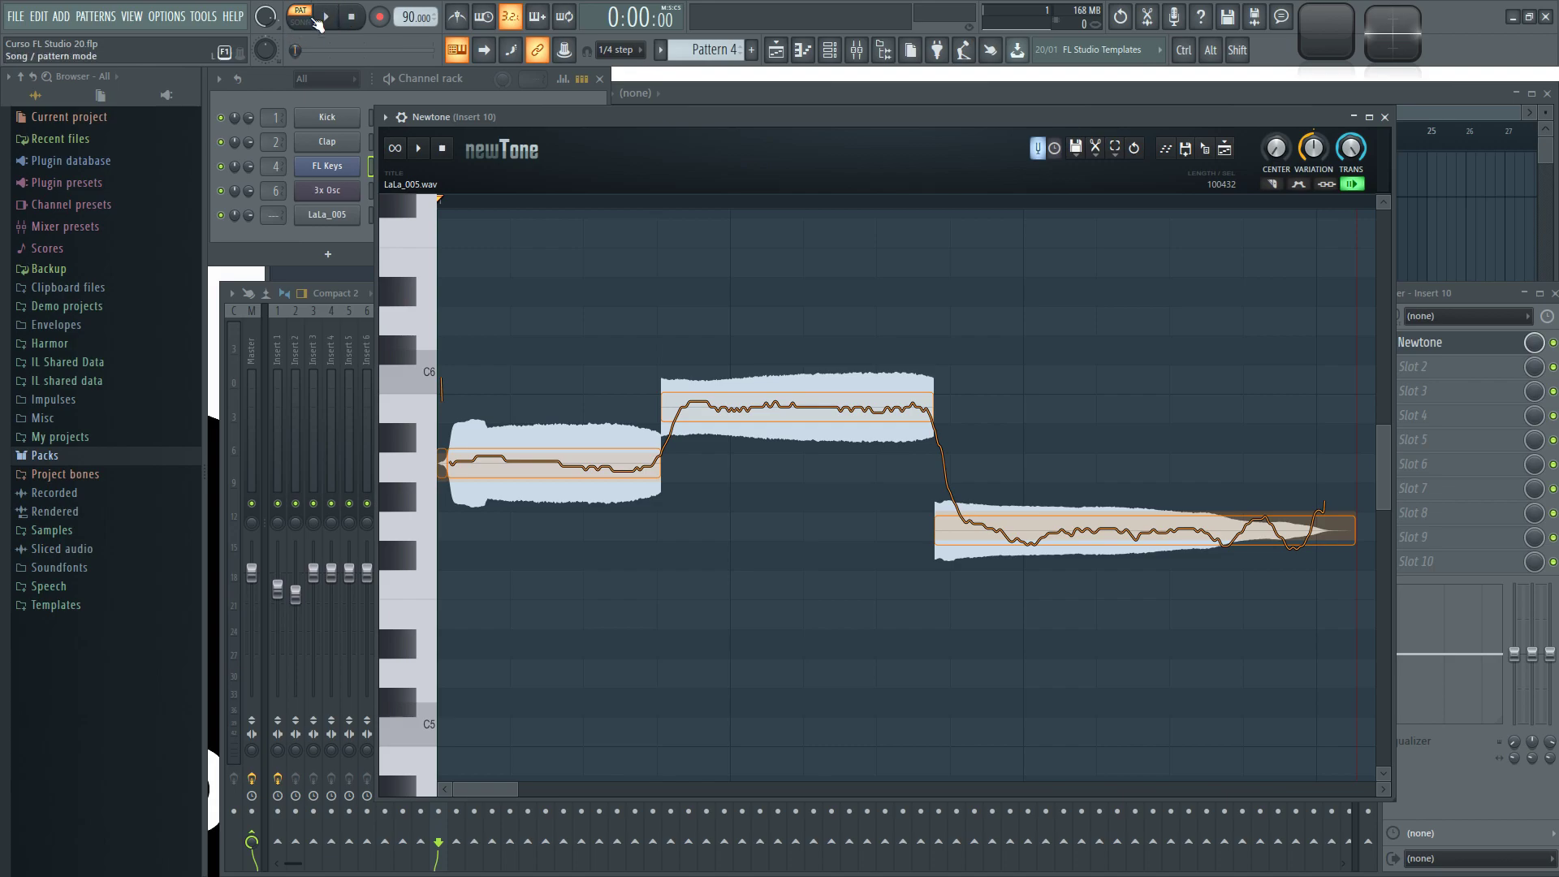
left_click_drag(578, 116, 539, 133)
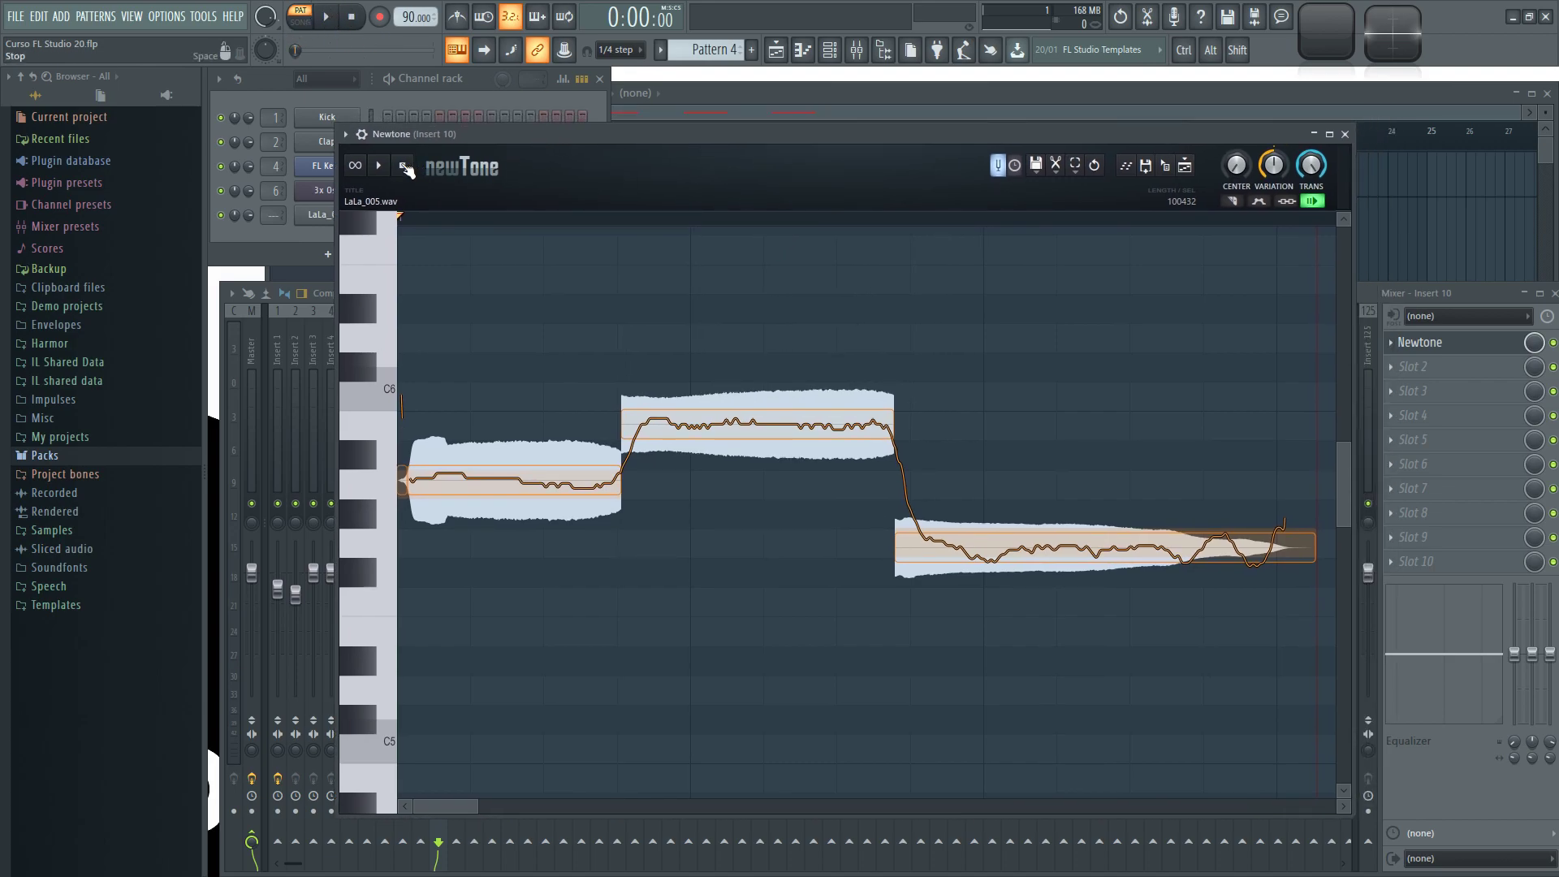
left_click(380, 166)
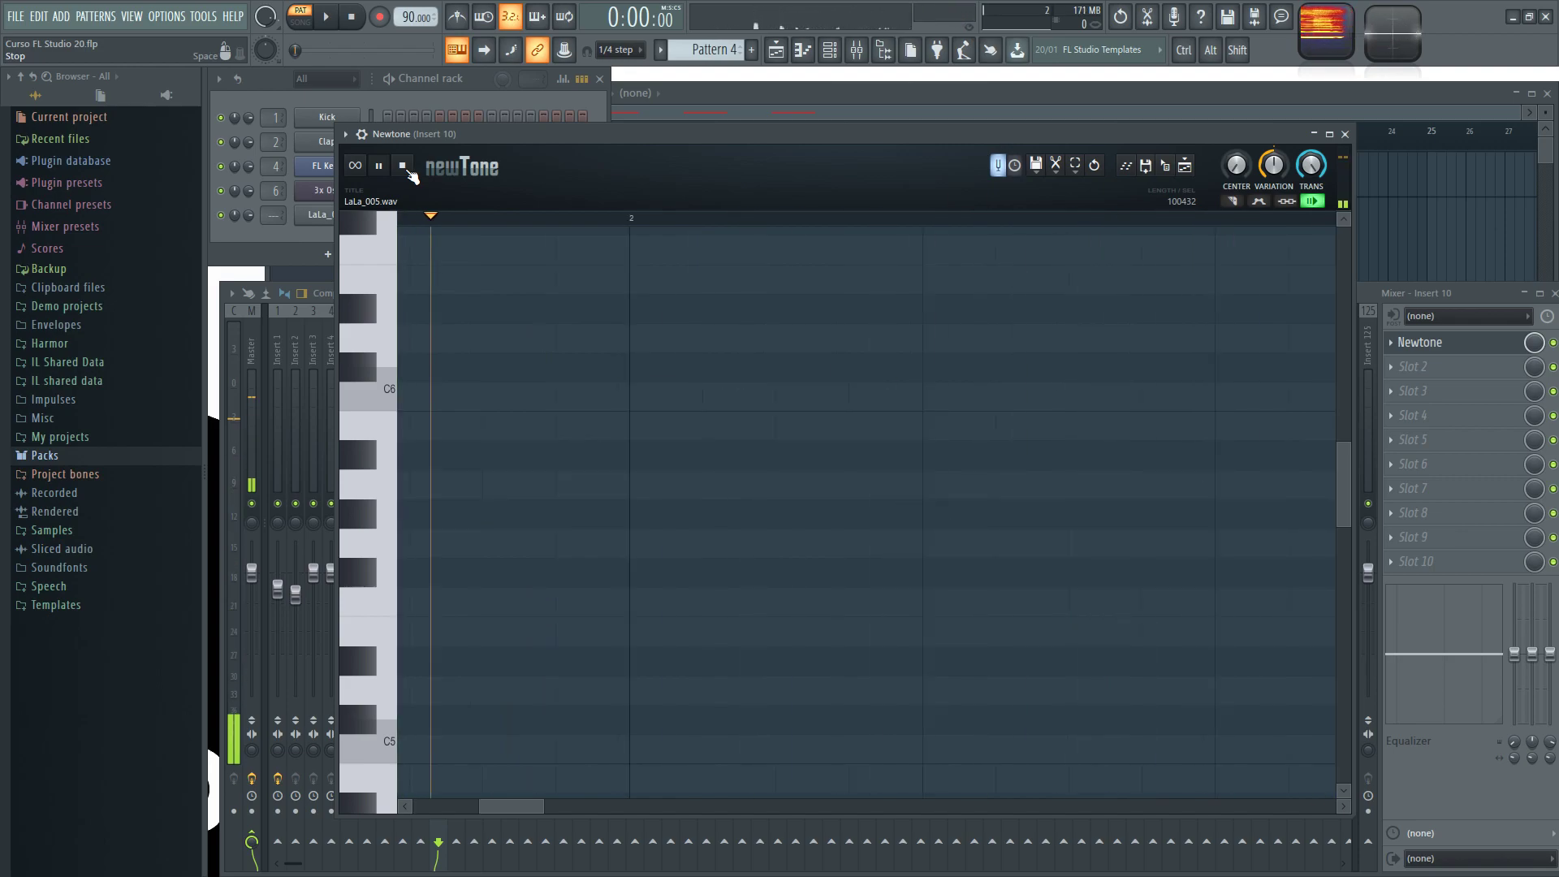
left_click_drag(471, 138, 500, 121)
left_click(430, 148)
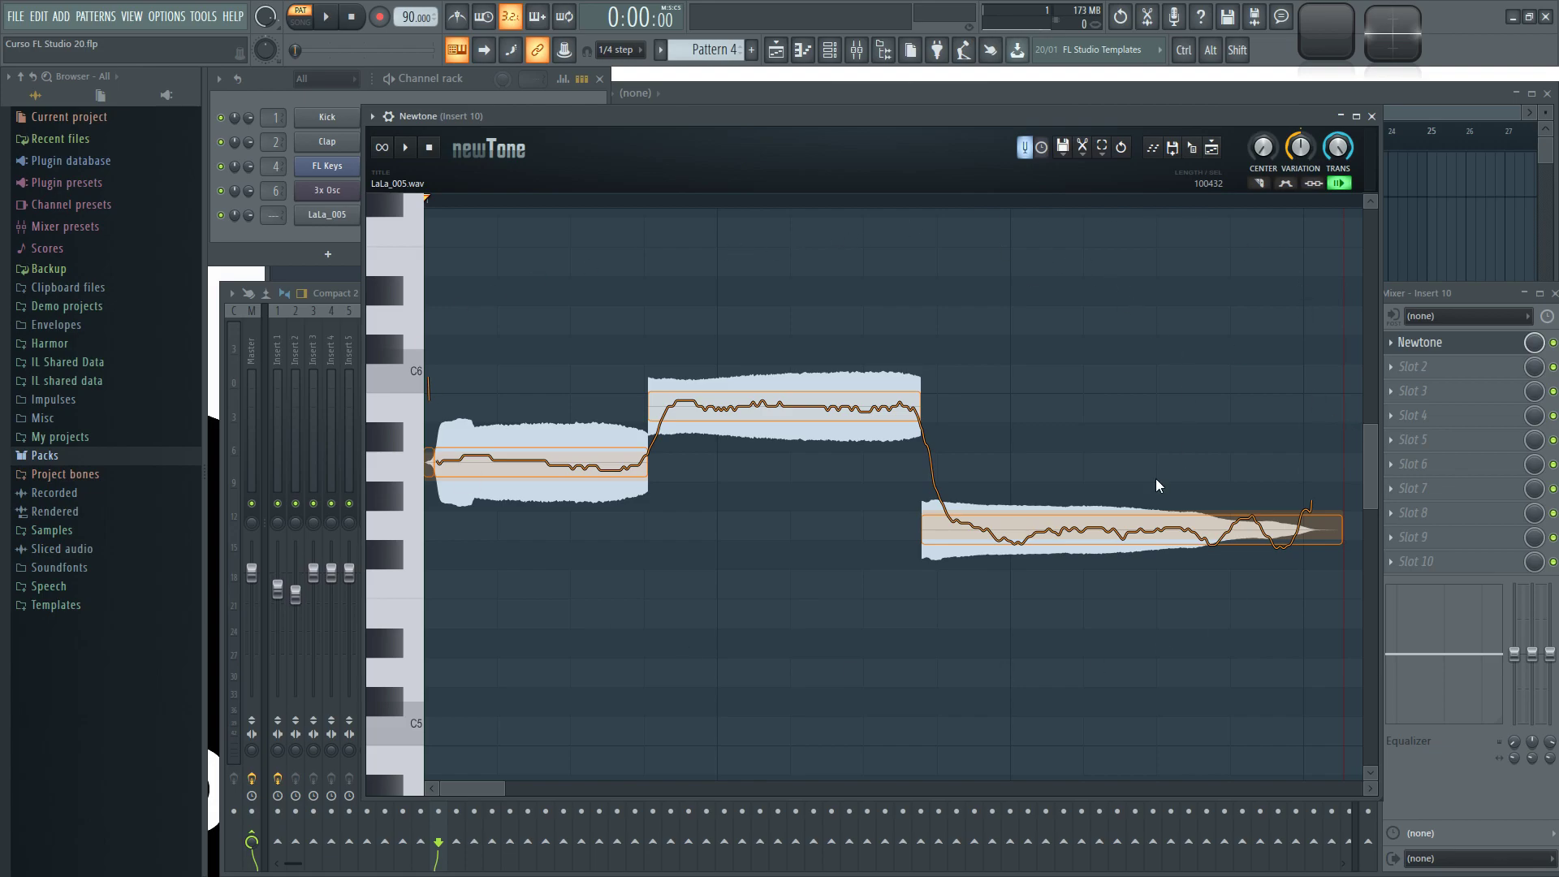
Step: Enable looped playback in Newtone, play the LaLa_005 sample and stop it
left_click(383, 150)
left_click(405, 147)
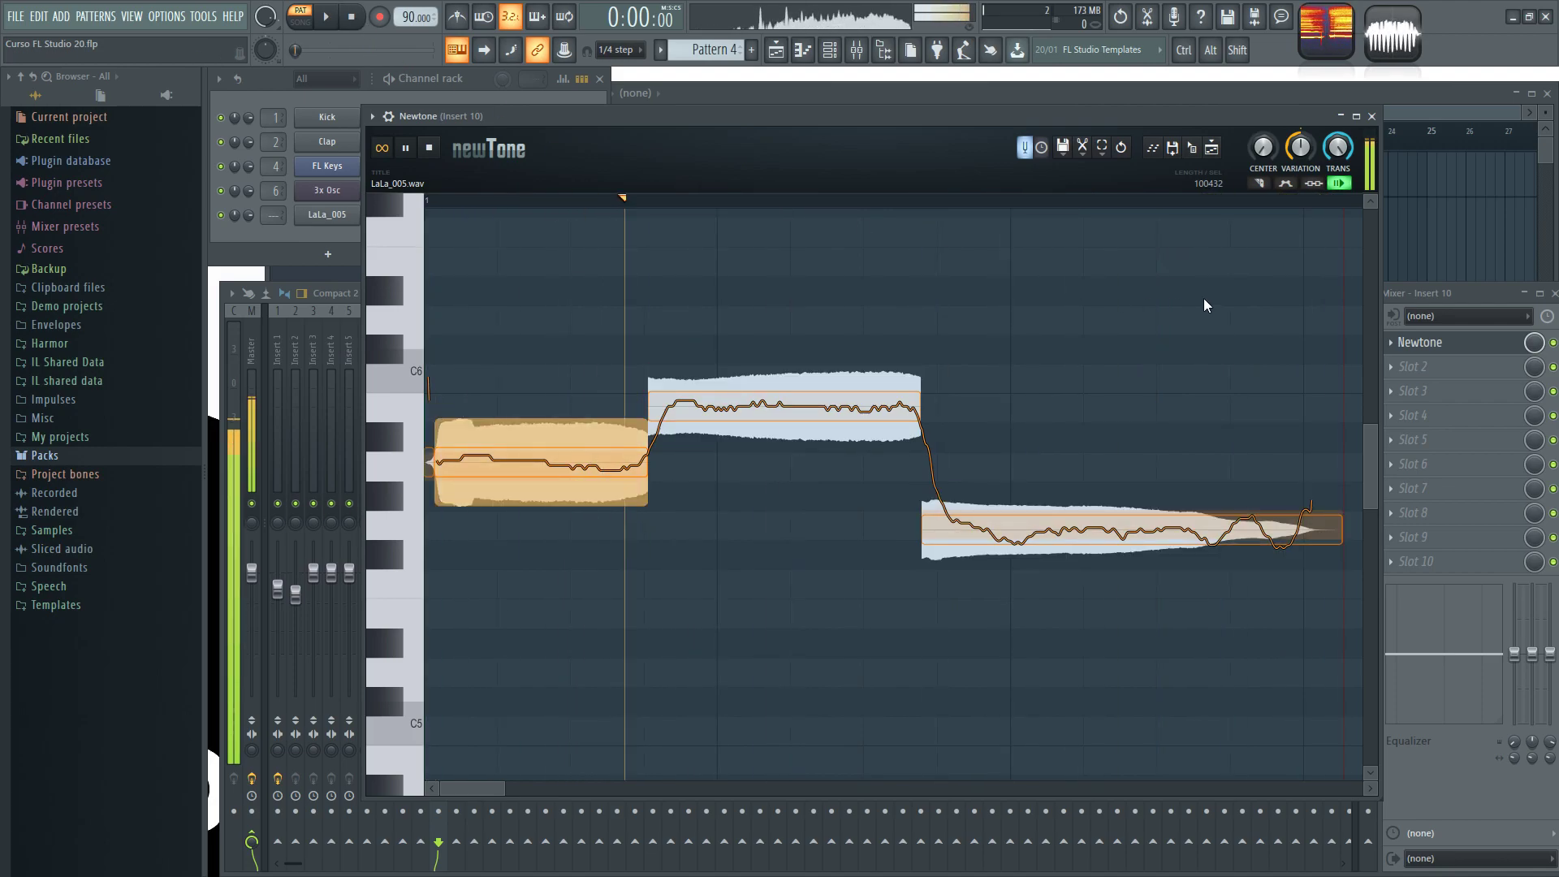
left_click(432, 150)
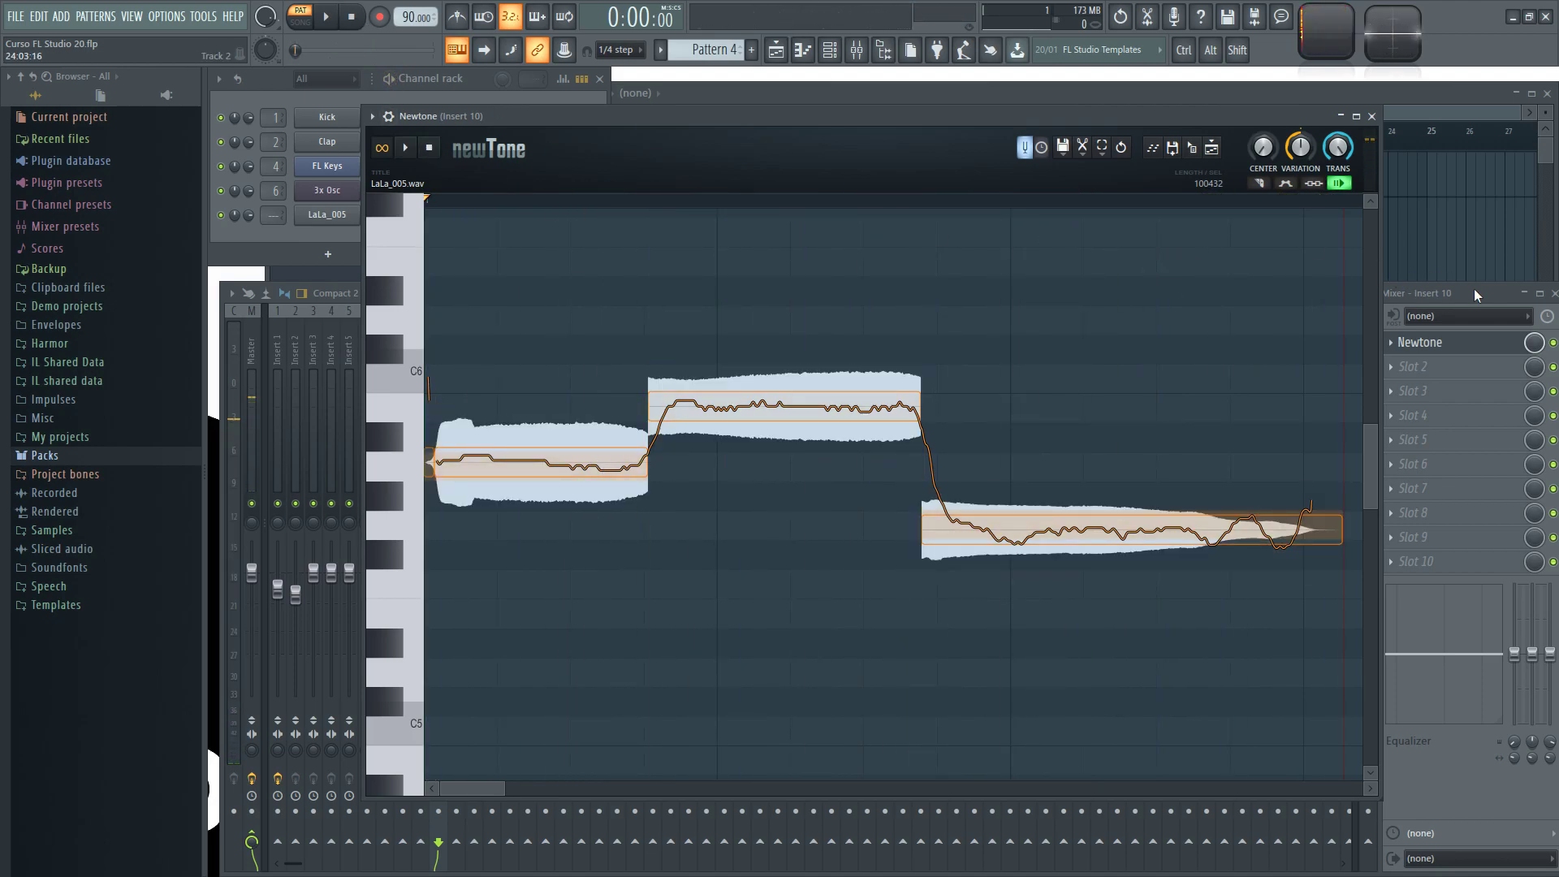
Step: Lower the Insert 10 mixer volume to about -8.6 dB and restart the looped playback in Newtone
key("F9")
left_click_drag(446, 567, 446, 610)
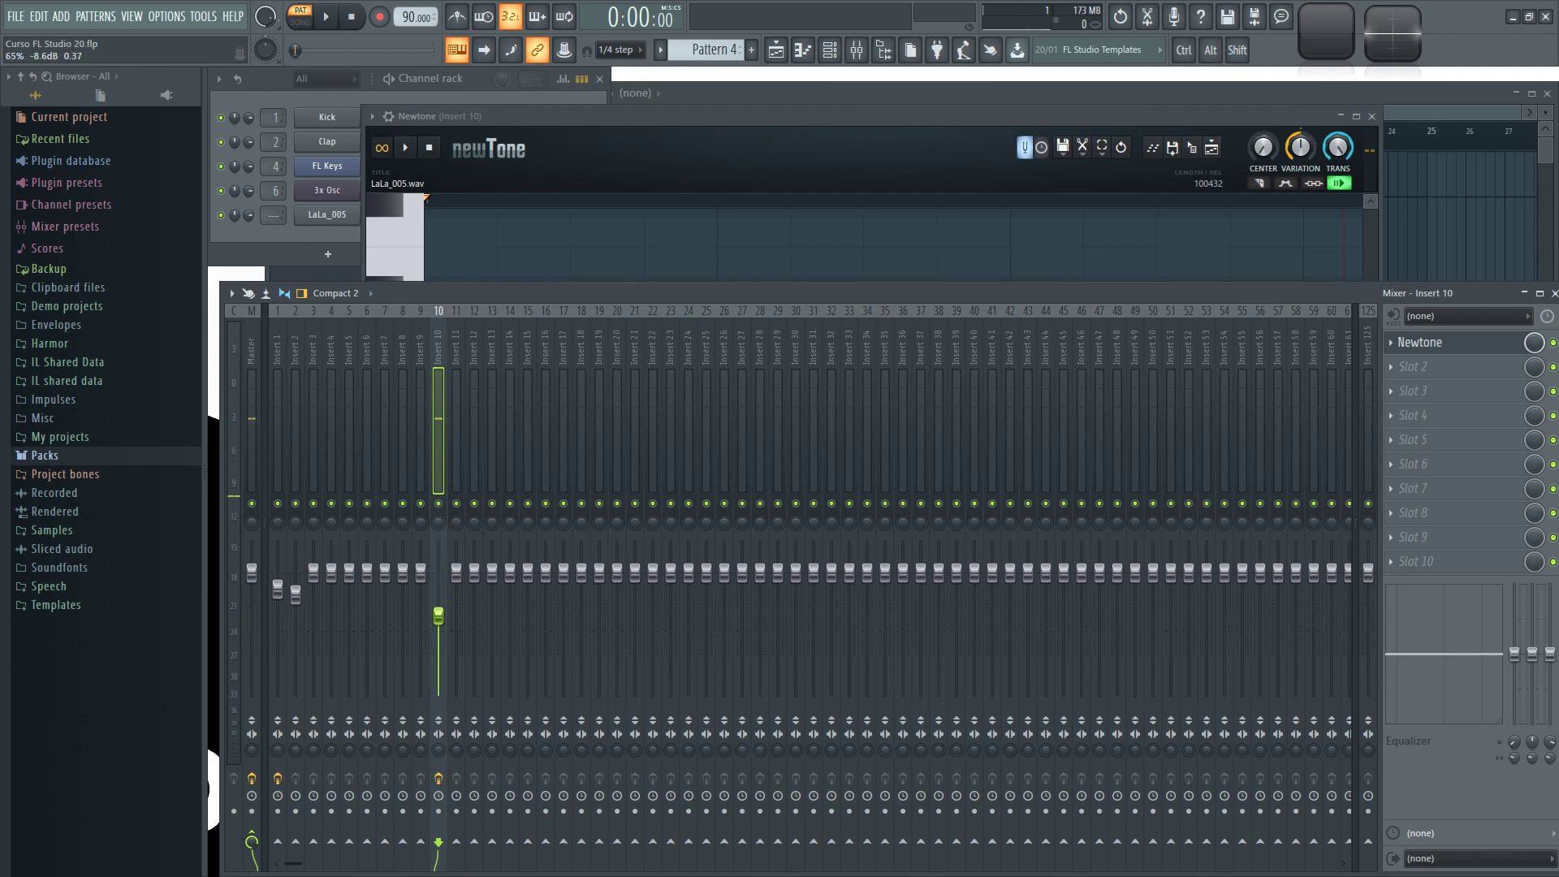
left_click(725, 115)
left_click(405, 148)
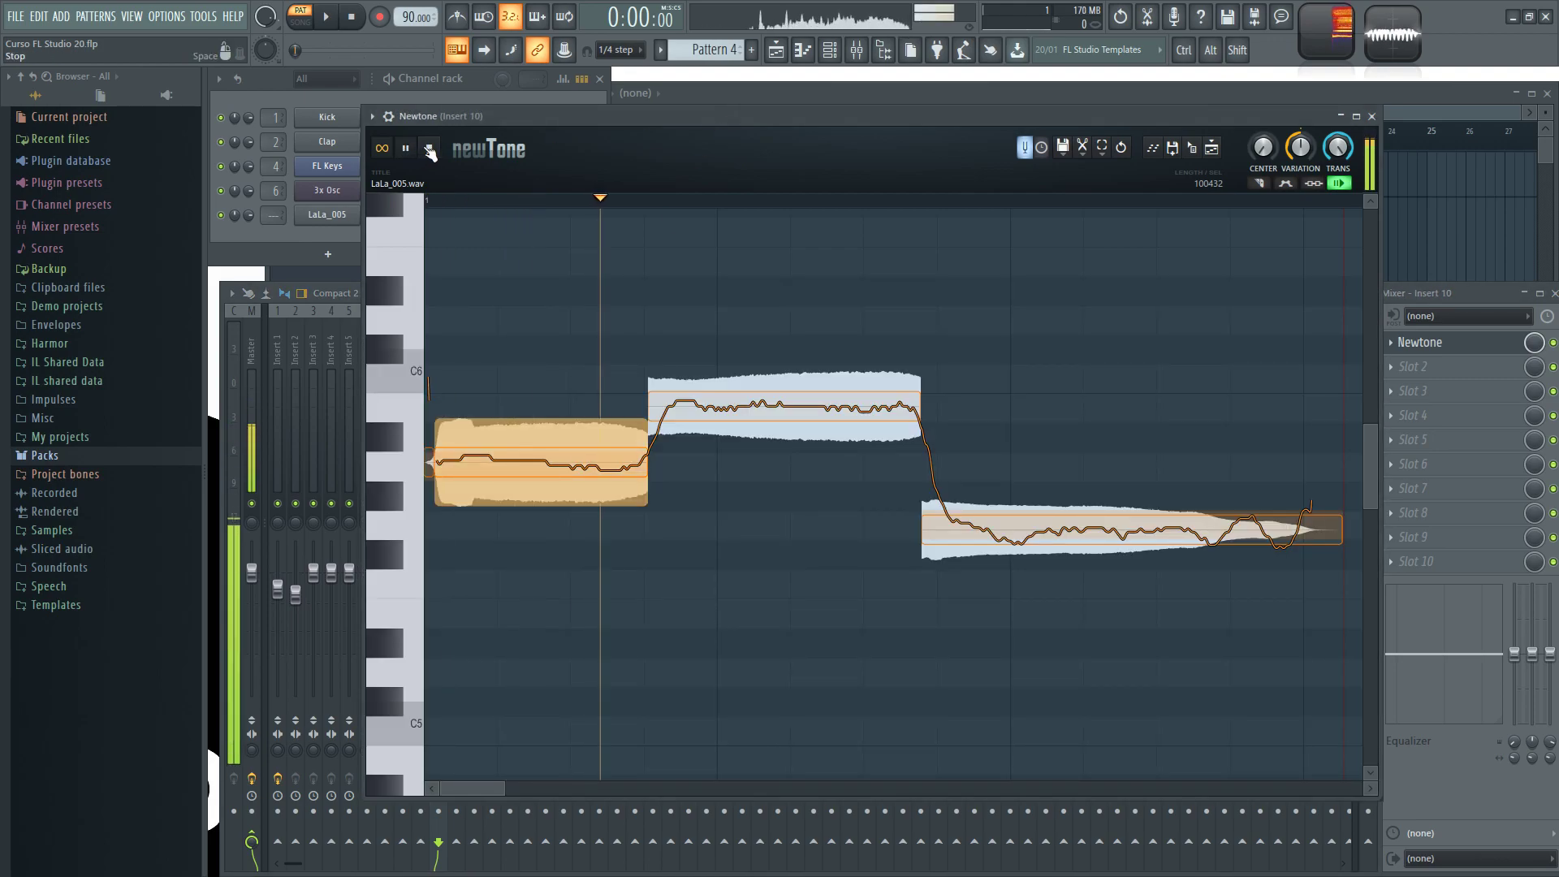
left_click(1467, 291)
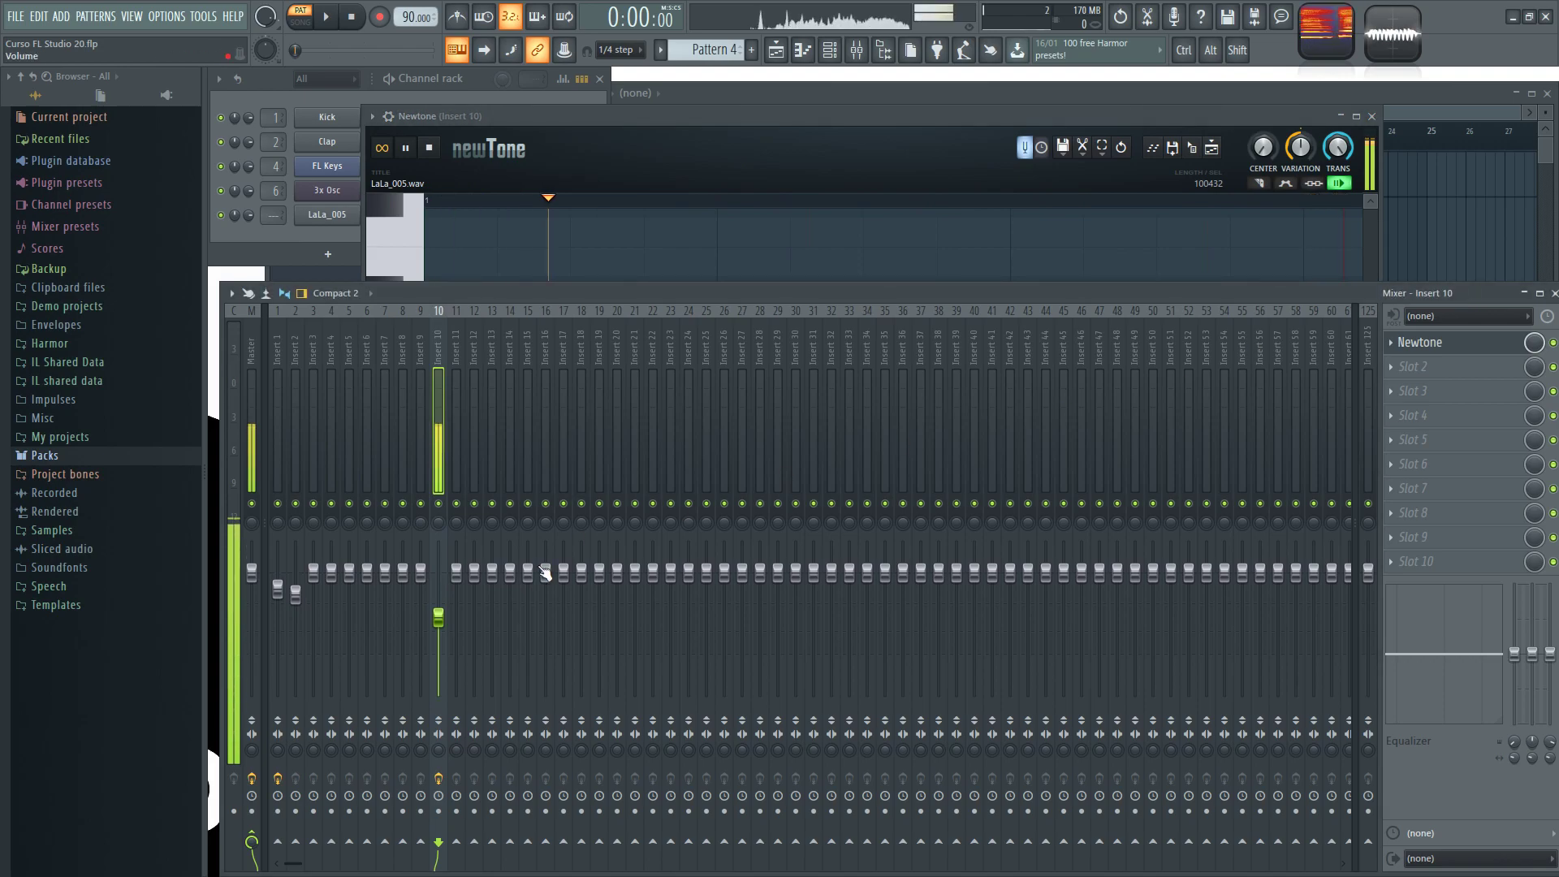
left_click(738, 138)
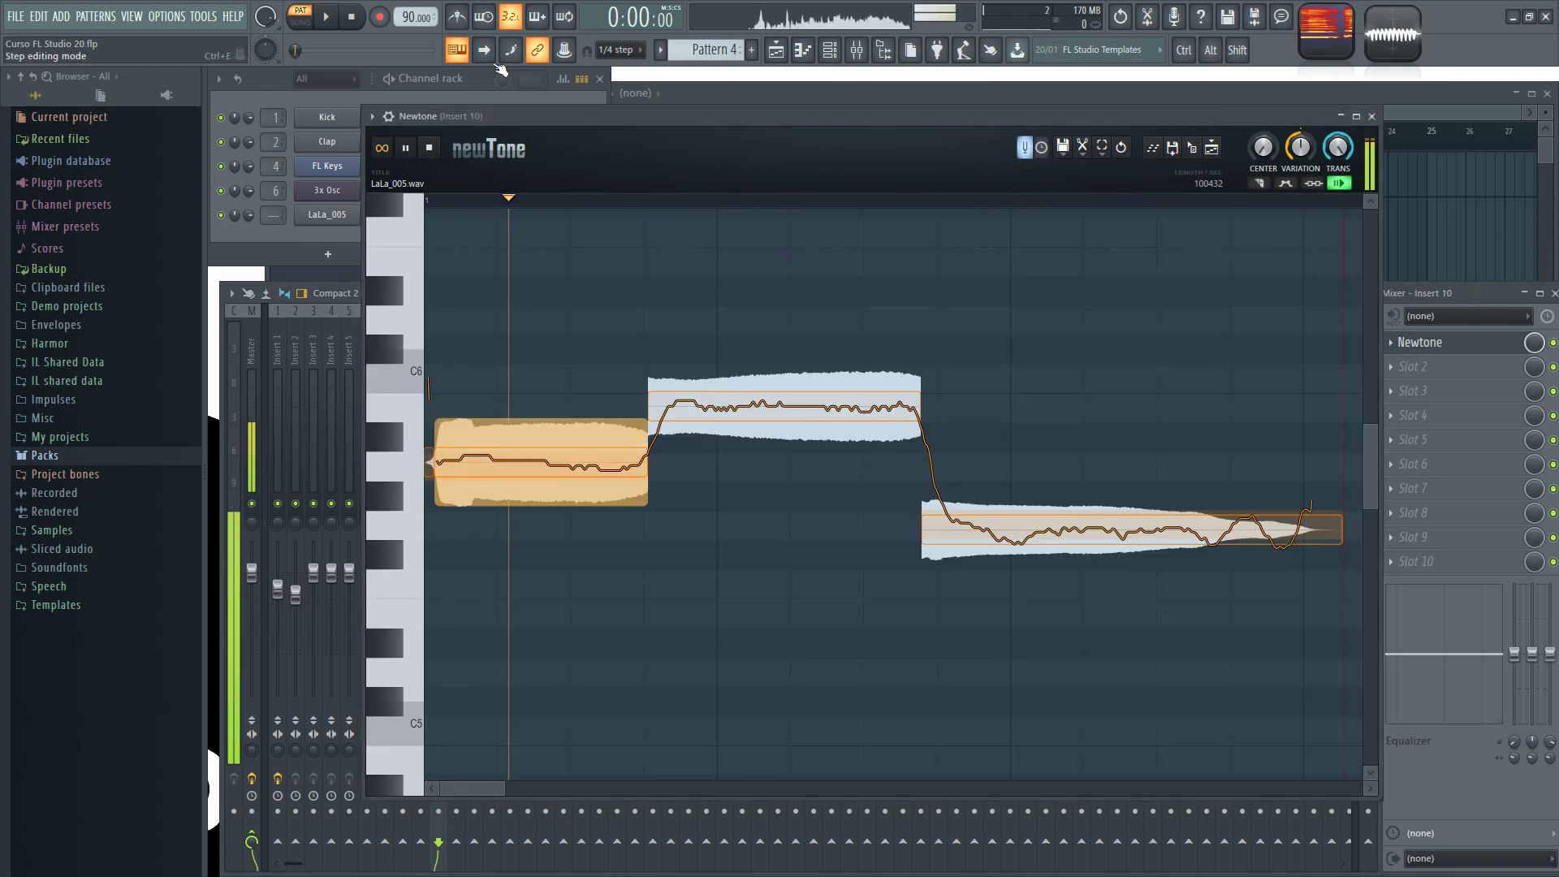
Step: Stop the looped playback and reposition the Newtone window
left_click(430, 149)
left_click_drag(634, 120, 600, 122)
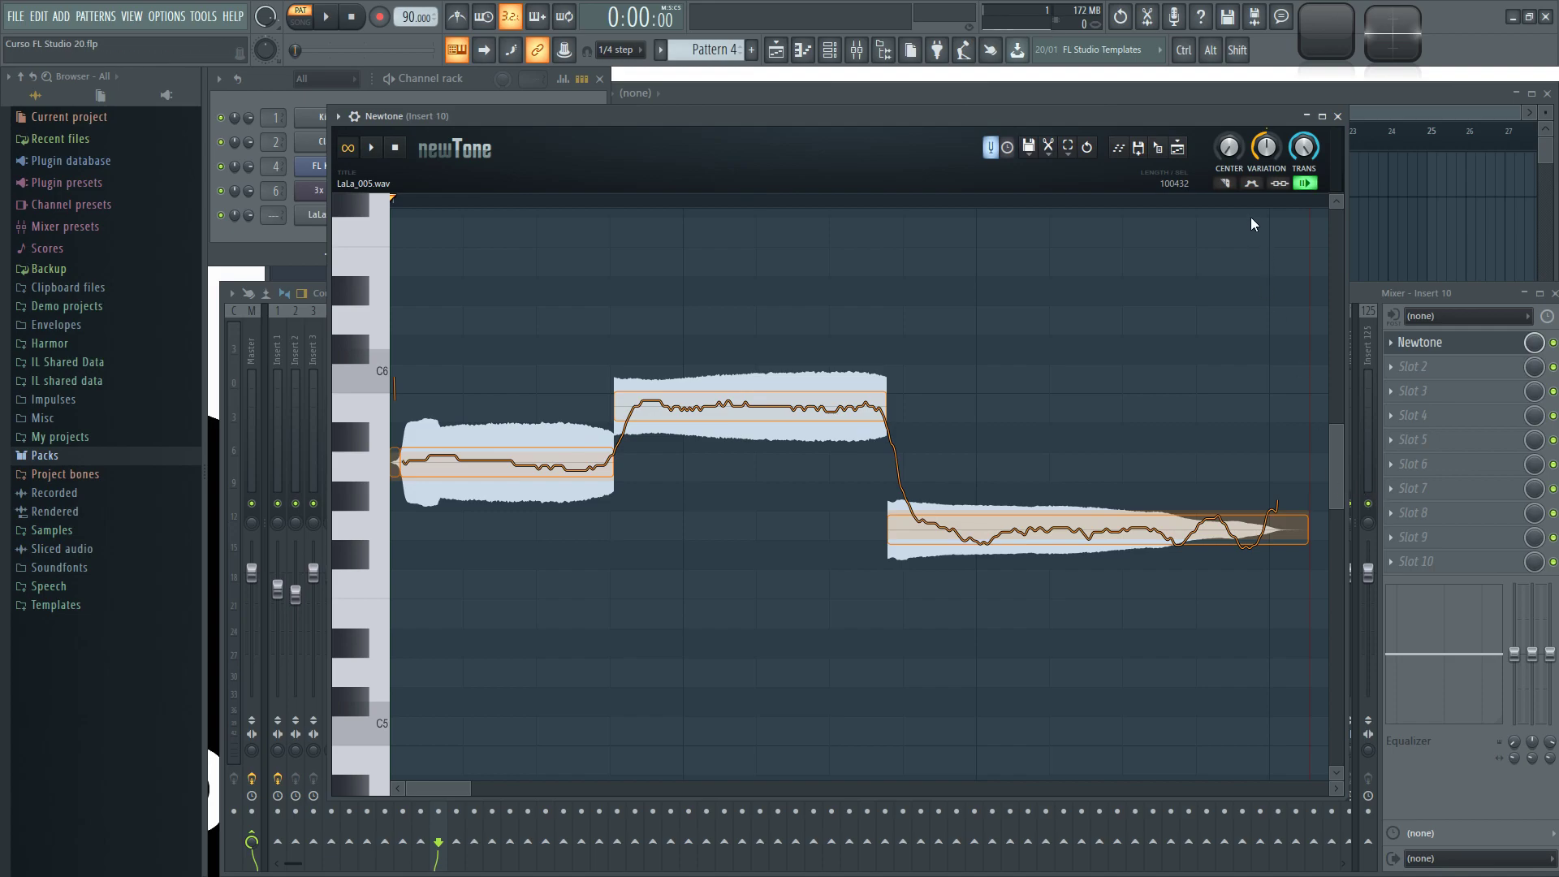
Step: Inspect the notes' pitch curves and set Newtone's Center correction to 100%
left_click_drag(1229, 147, 1229, 195)
scroll(1264, 536, "up", 4)
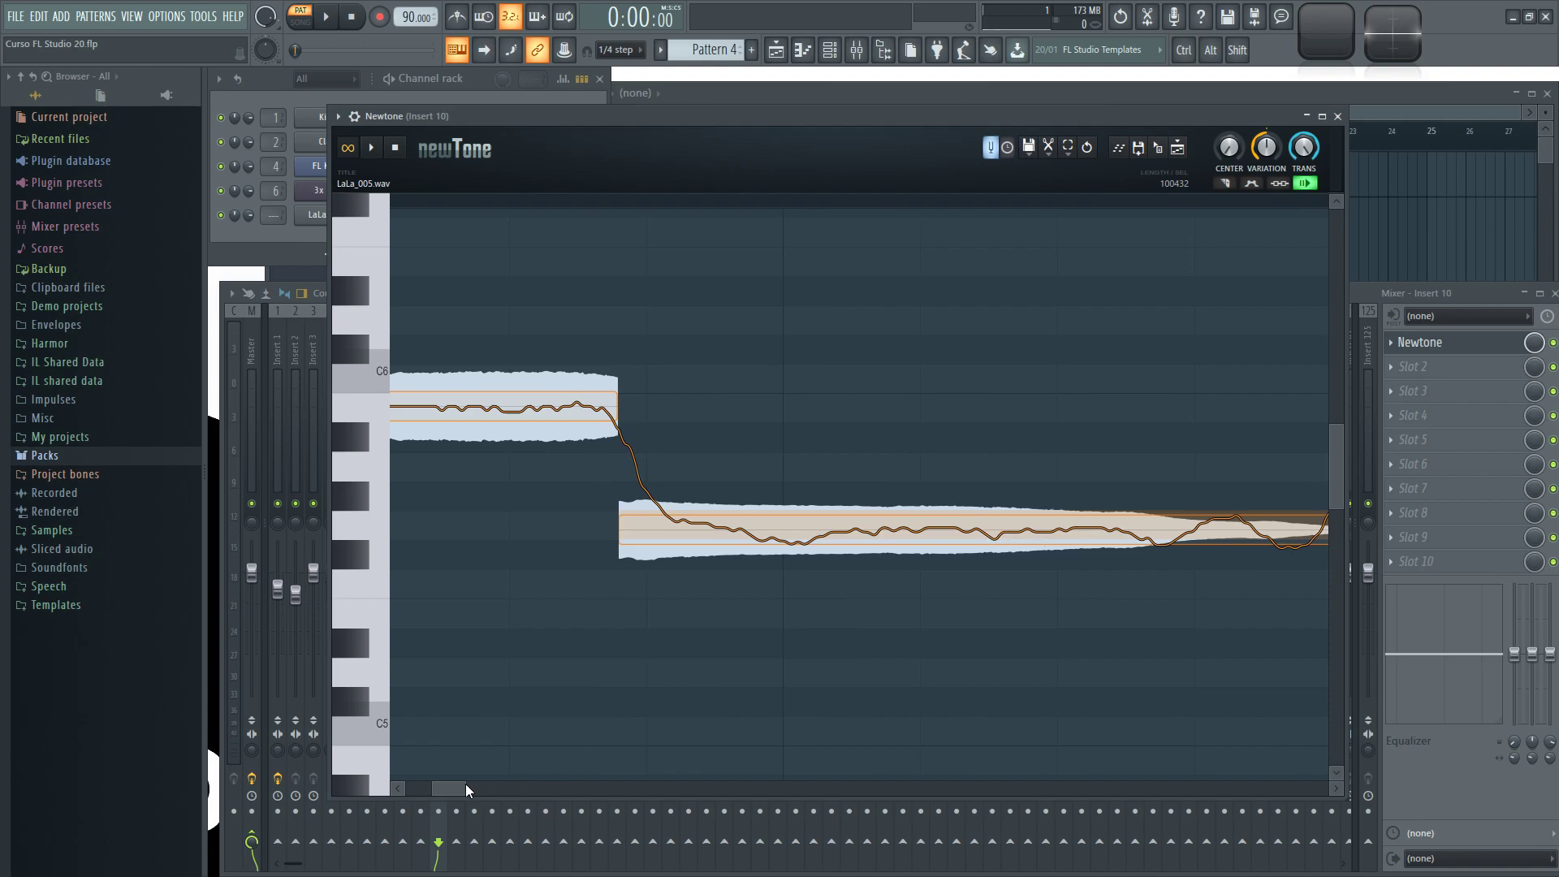
left_click_drag(1203, 662, 1006, 640)
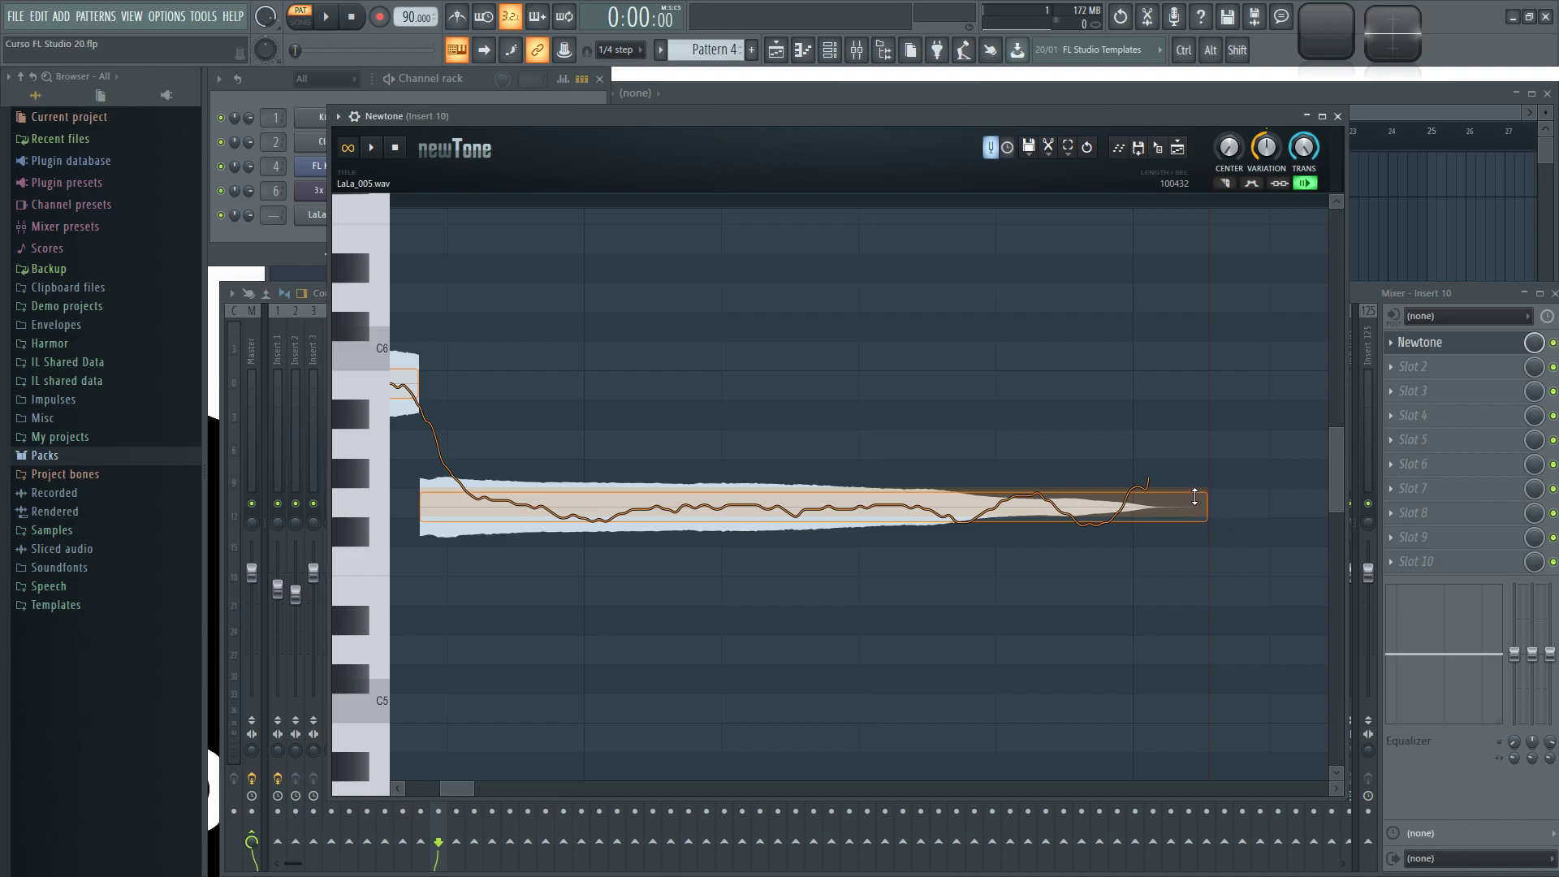
left_click_drag(1229, 147, 1227, 111)
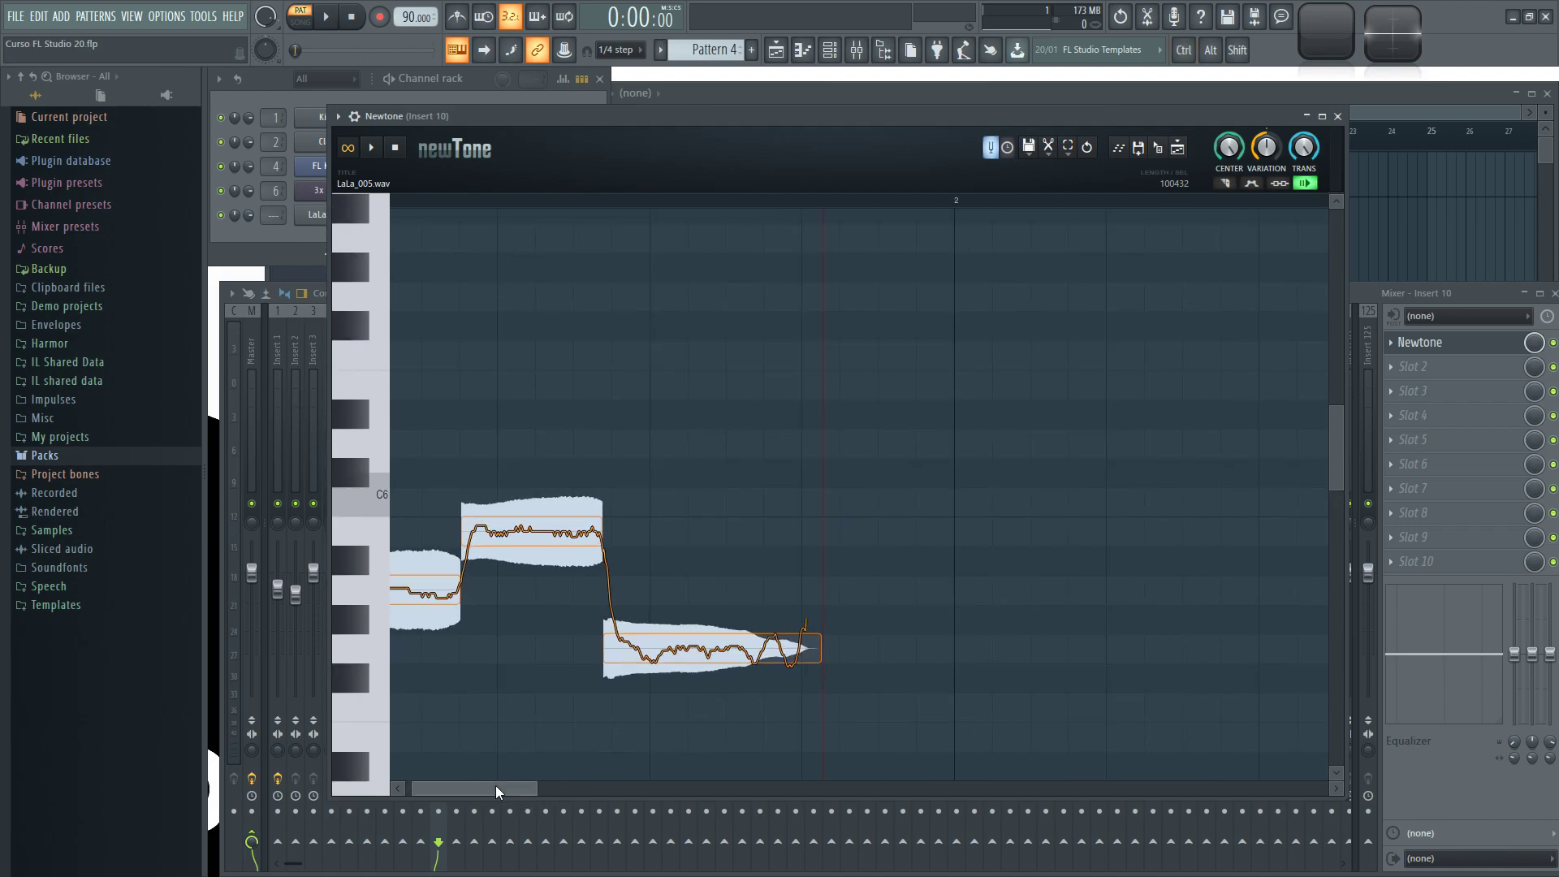
Step: Play the sample looped, compare Center at 0% and 100%, and stop the playback
scroll(496, 786, "up", 2)
key("space")
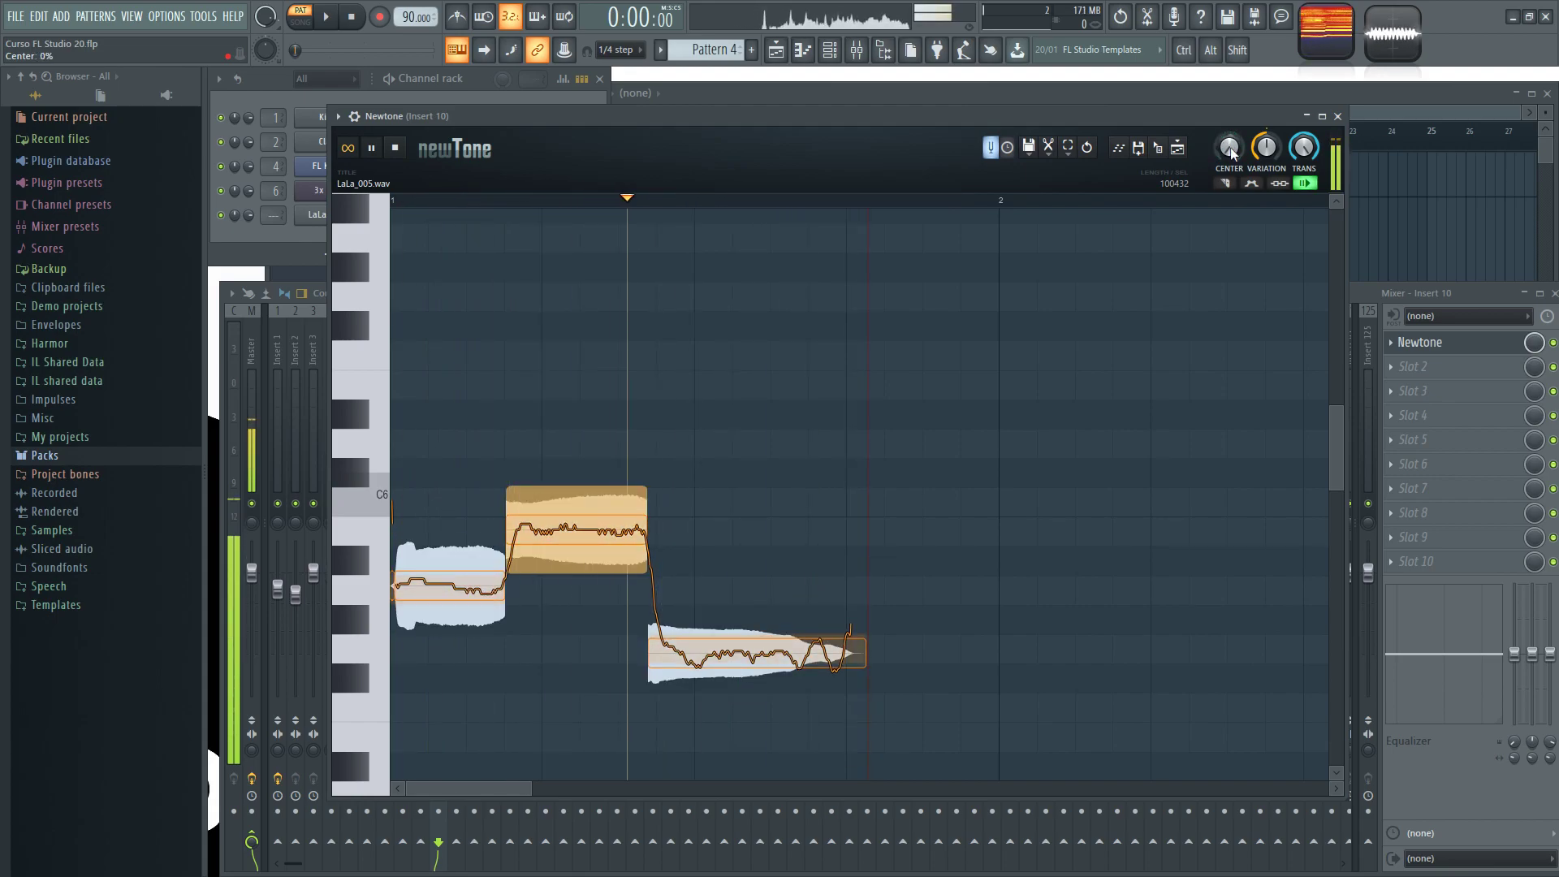
left_click_drag(1231, 152, 1232, 143)
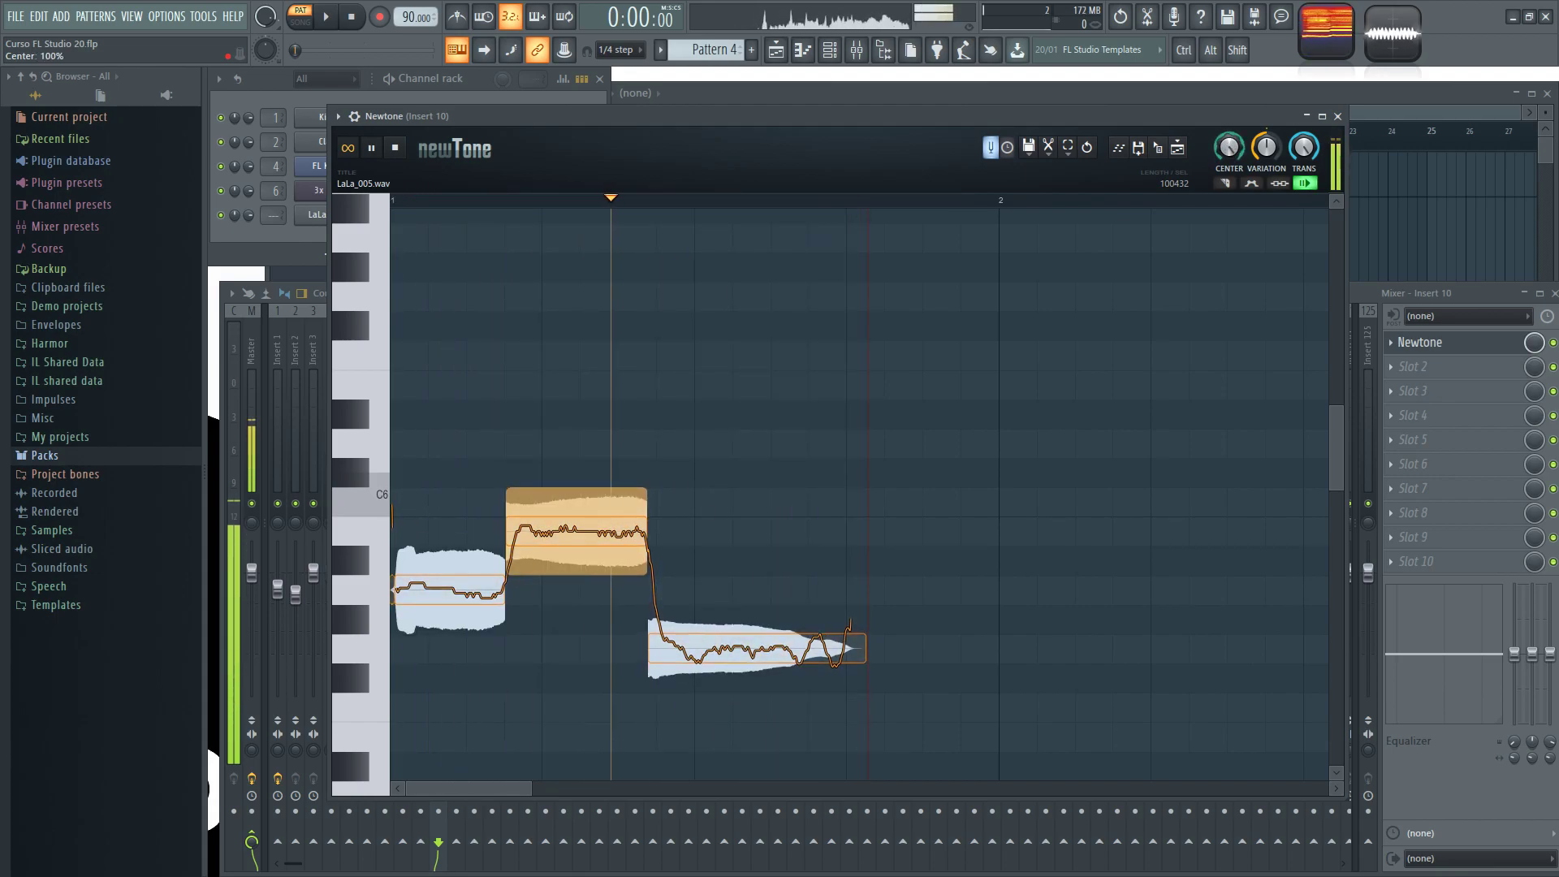
key("space")
Step: Inspect the centred notes up close and return Center to 0%
scroll(548, 374, "up", 3)
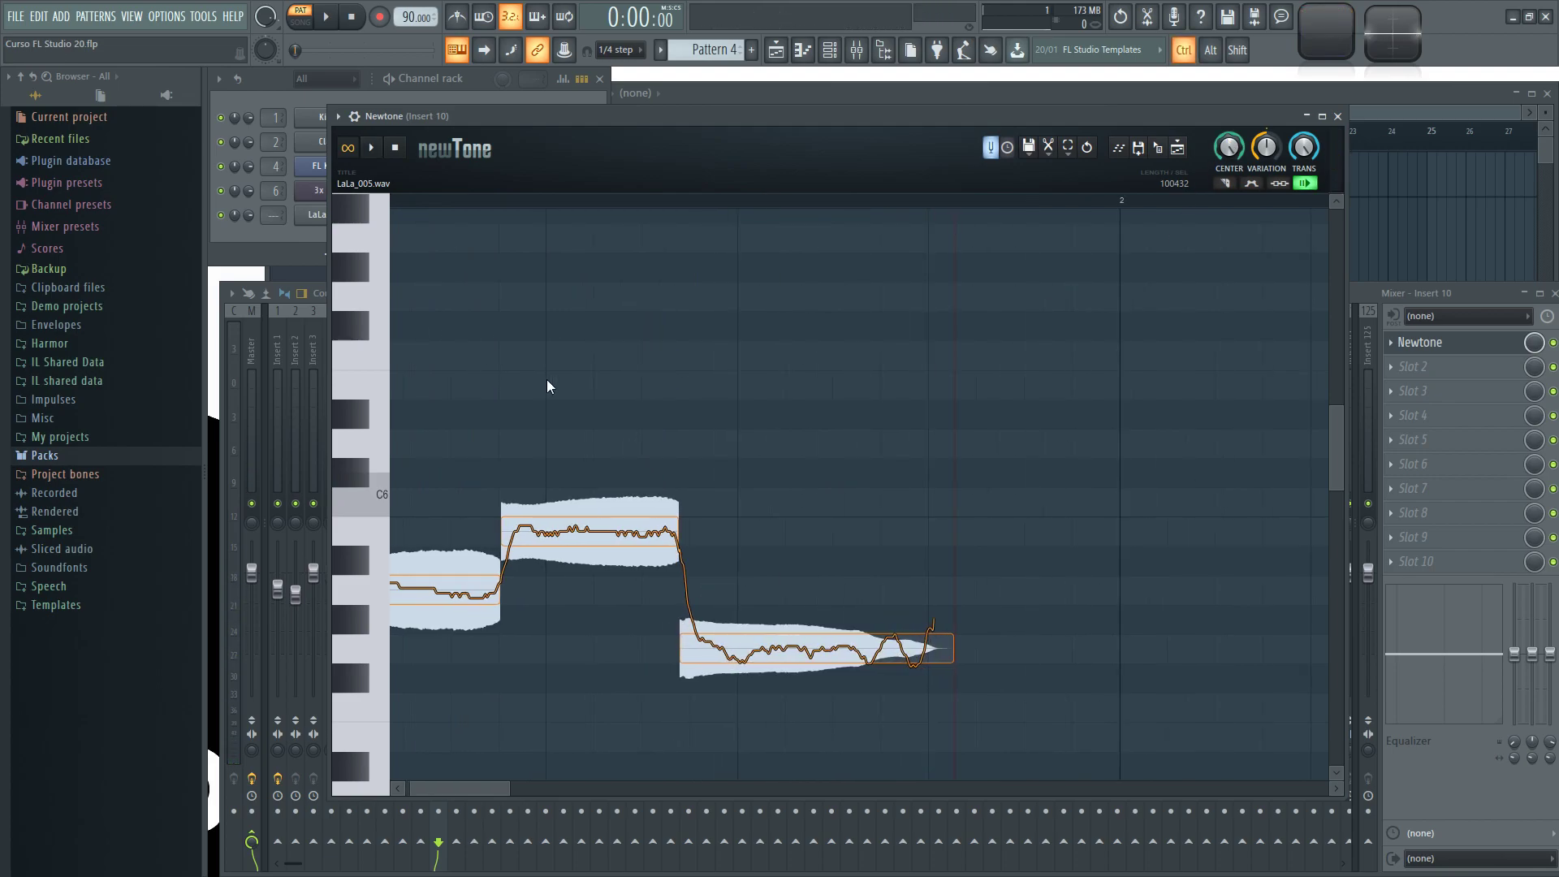
scroll(548, 375, "up", 1)
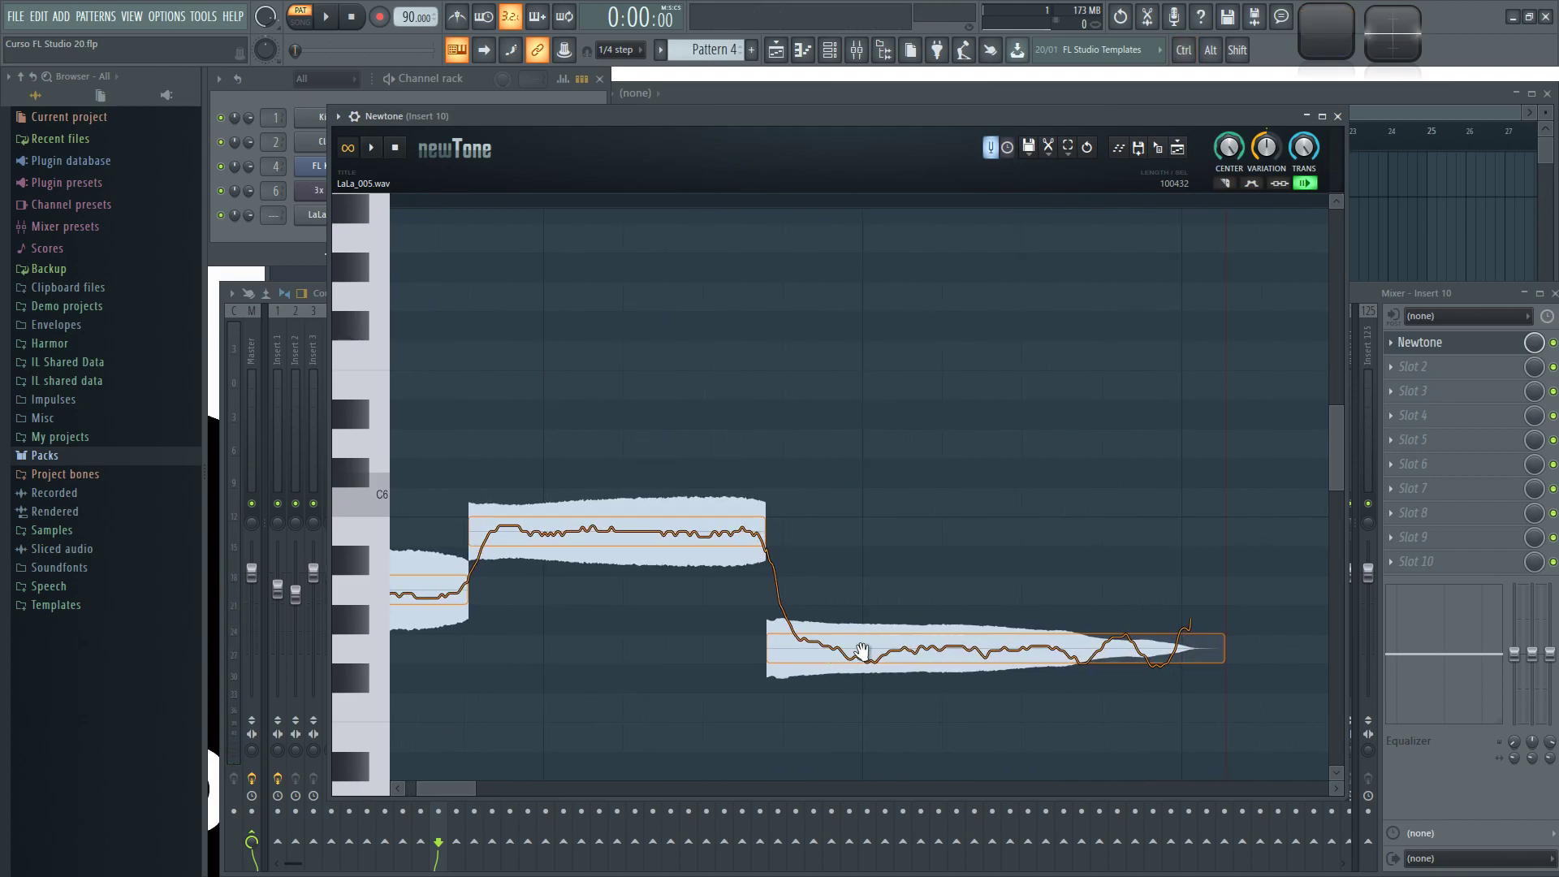
left_click_drag(443, 779, 429, 786)
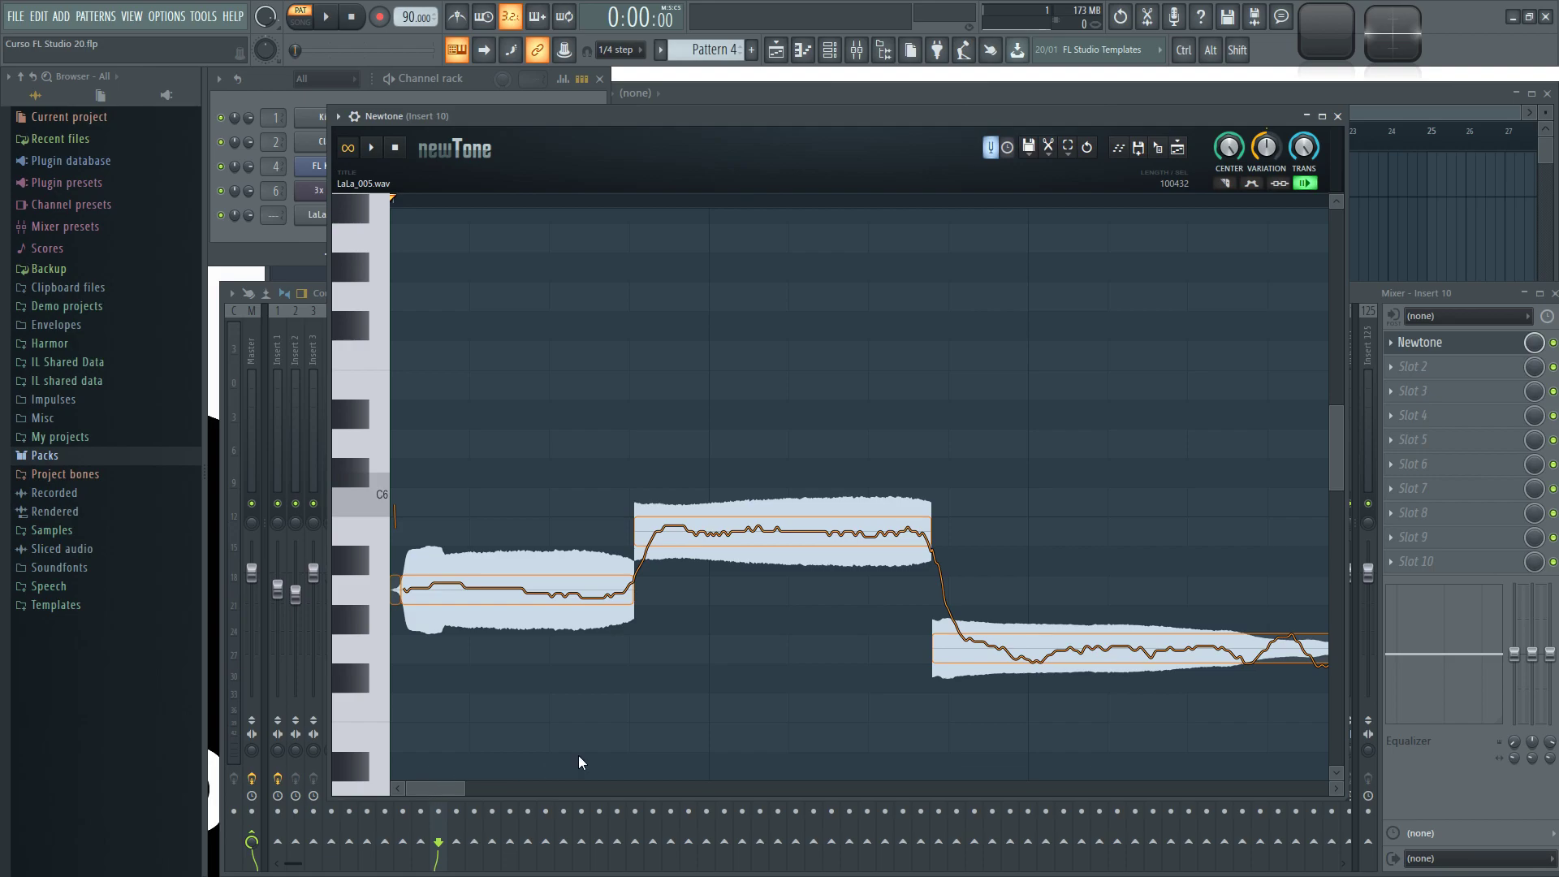
mouse_move(1229, 147)
left_mouse_down()
mouse_move(1229, 187)
mouse_move(1227, 147)
left_mouse_up()
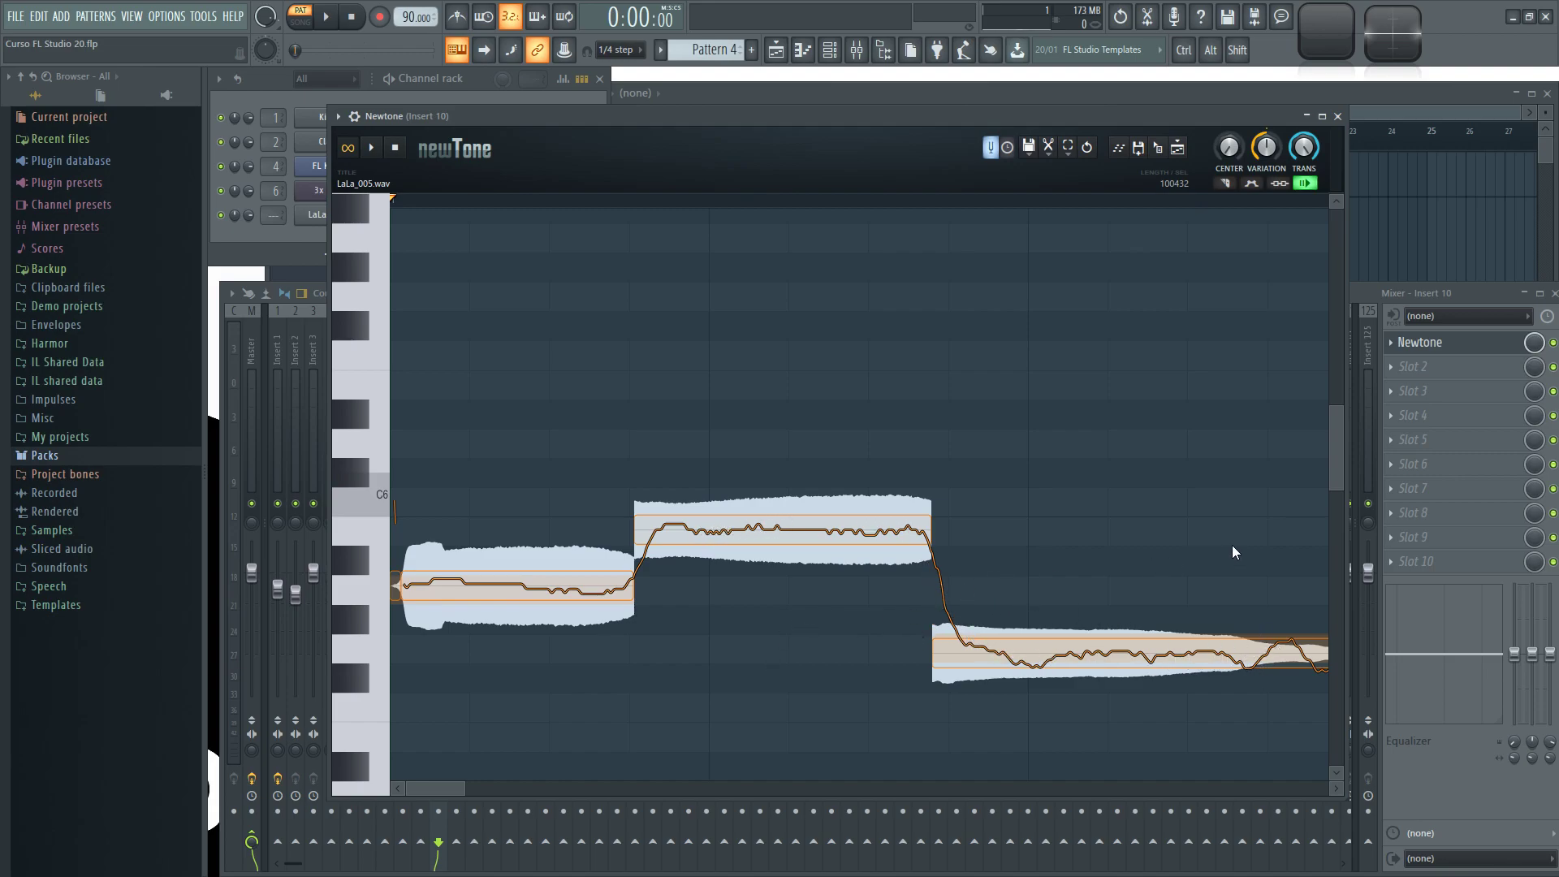
Step: Review all three notes' pitch curves and set Variation to 0% to flatten them
scroll(1233, 553, "right", 5)
scroll(1045, 512, "down", 2)
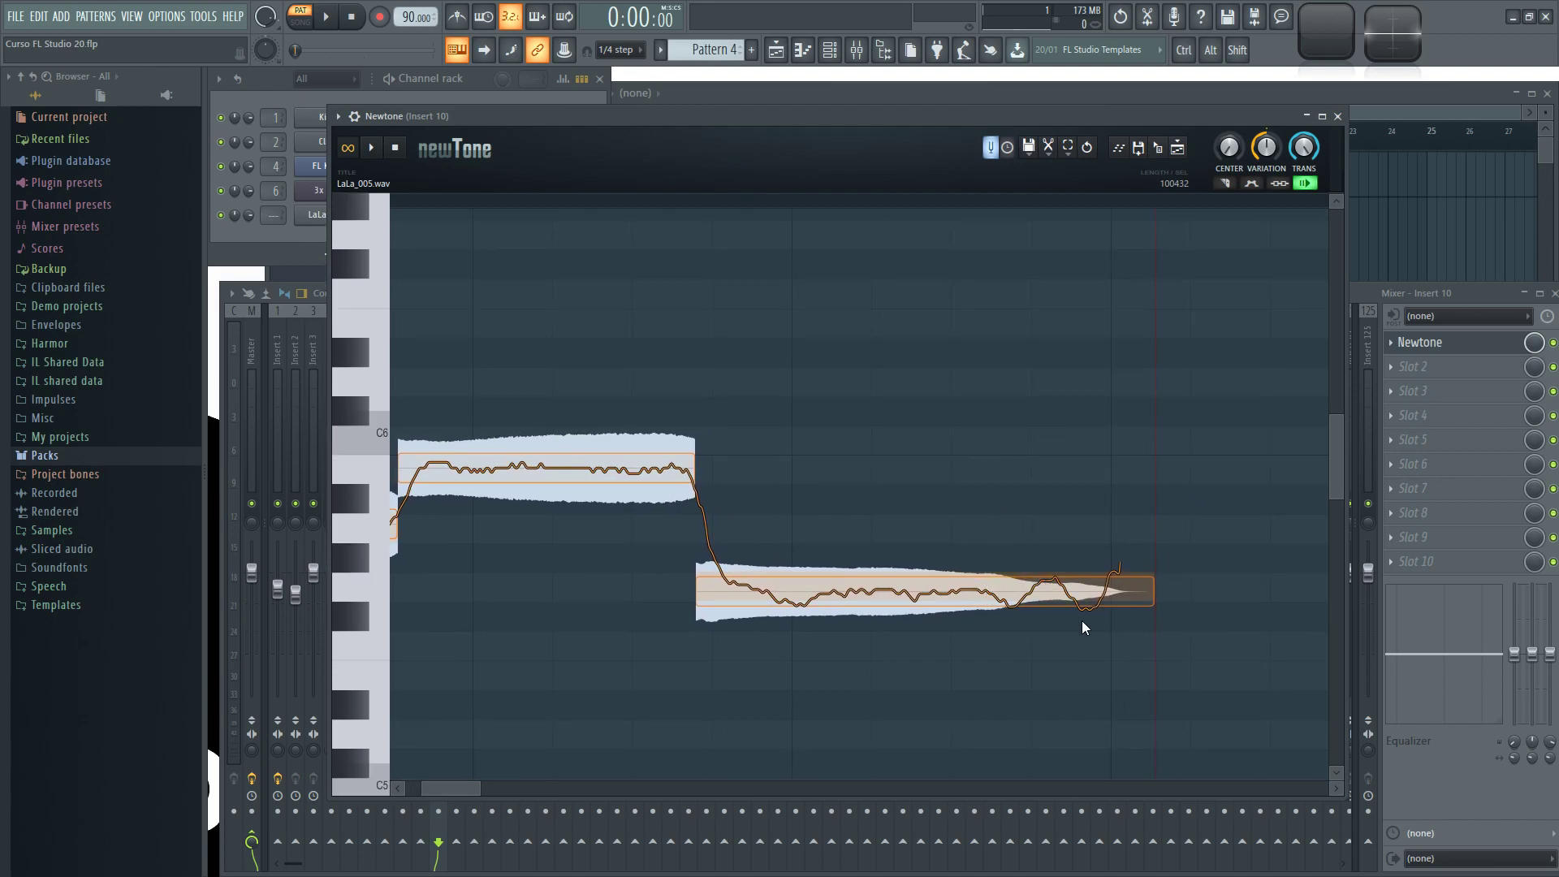
scroll(593, 586, "left", 5)
scroll(593, 586, "down", 1)
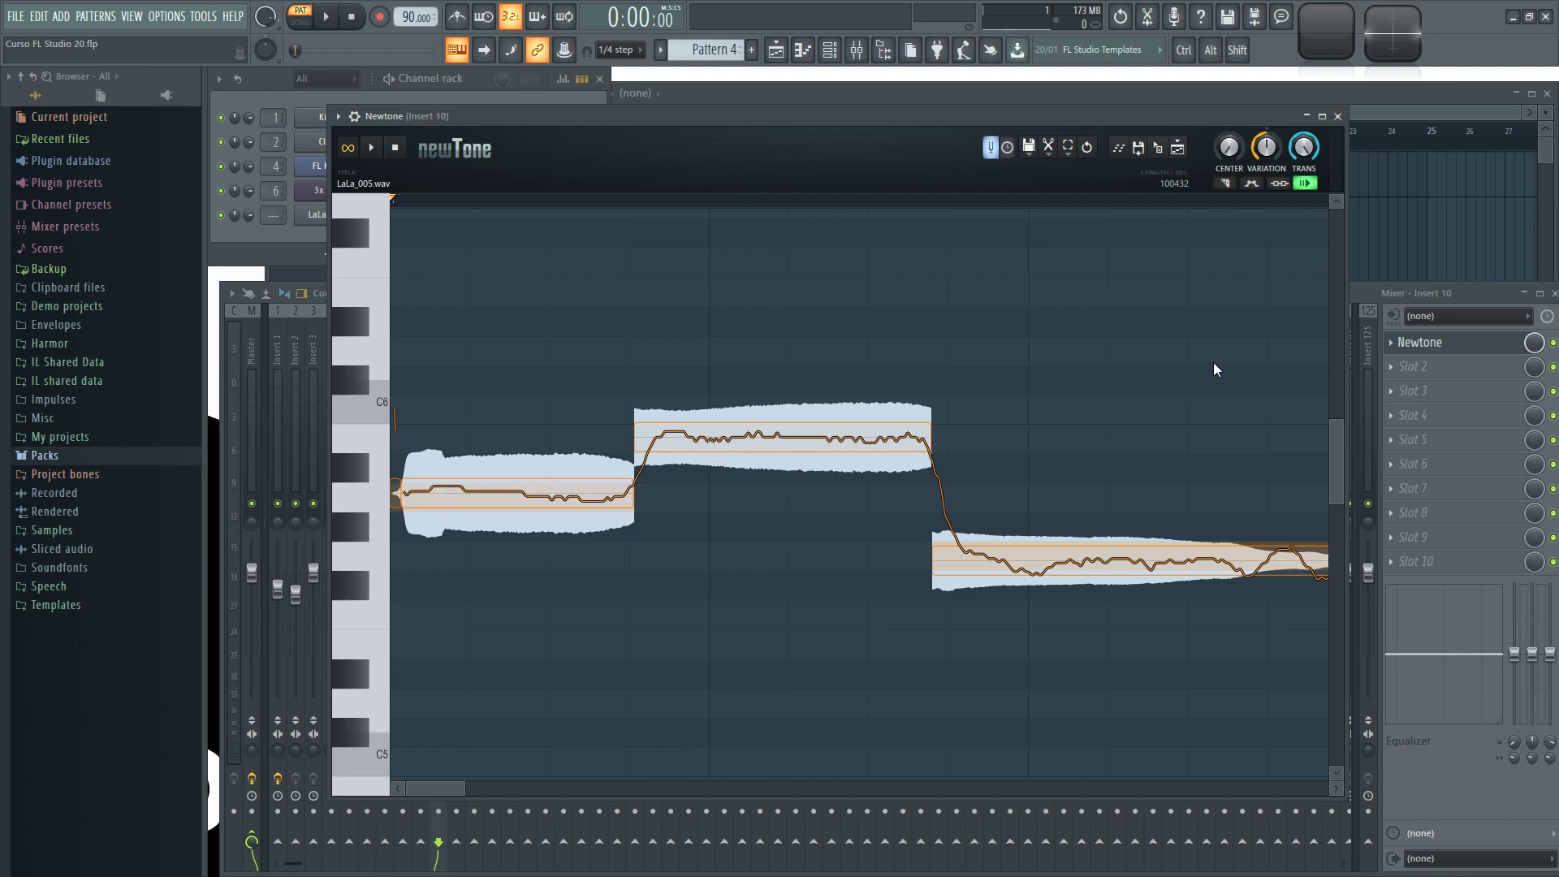
scroll(1216, 370, "right", 1)
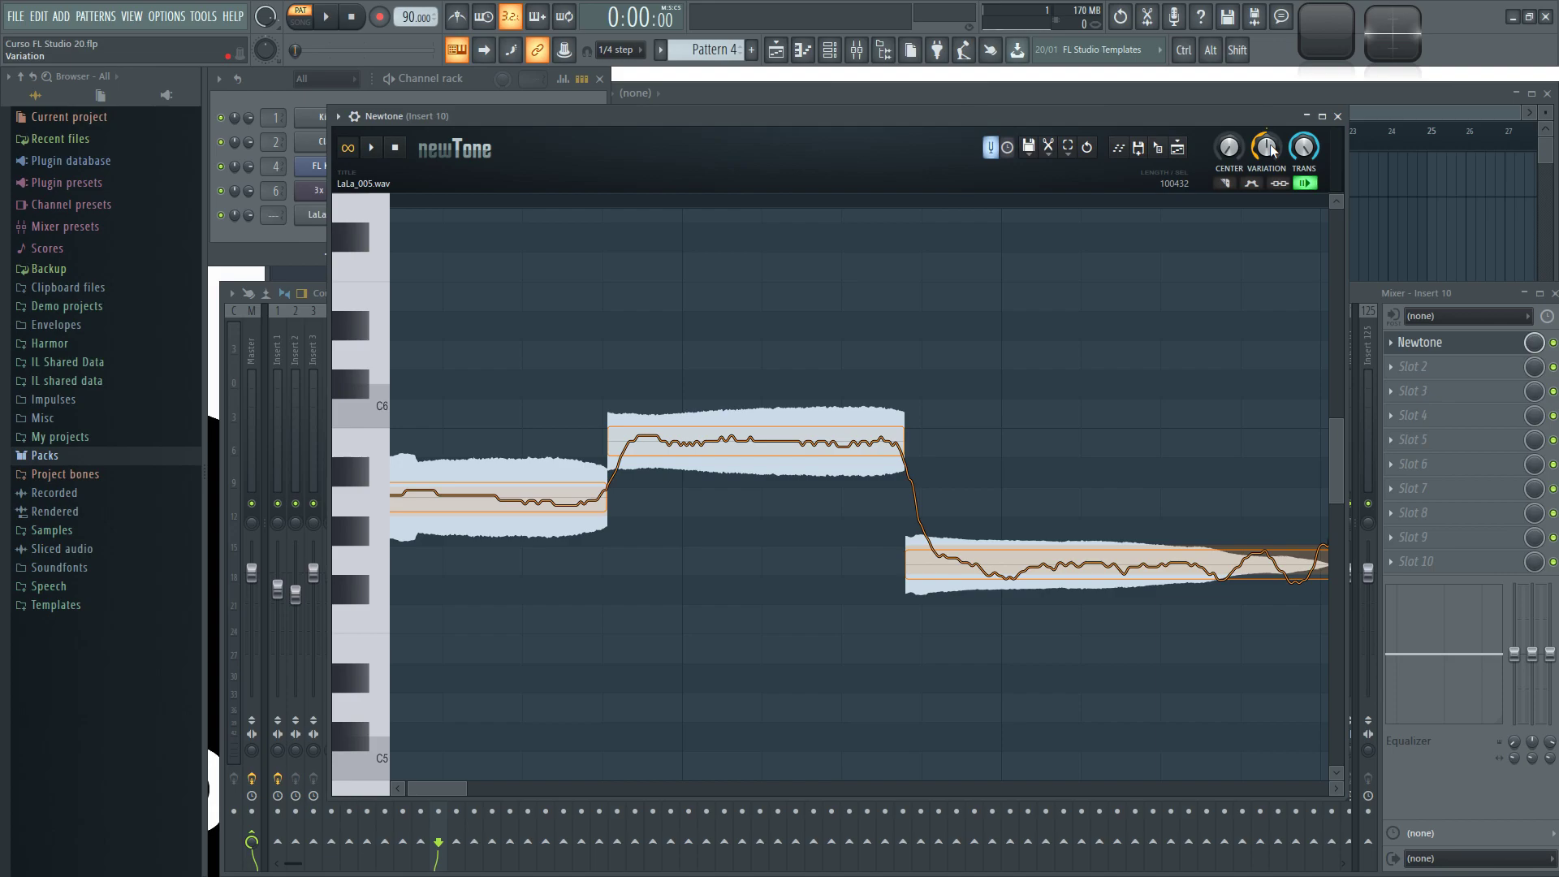
left_click_drag(1266, 147, 1267, 195)
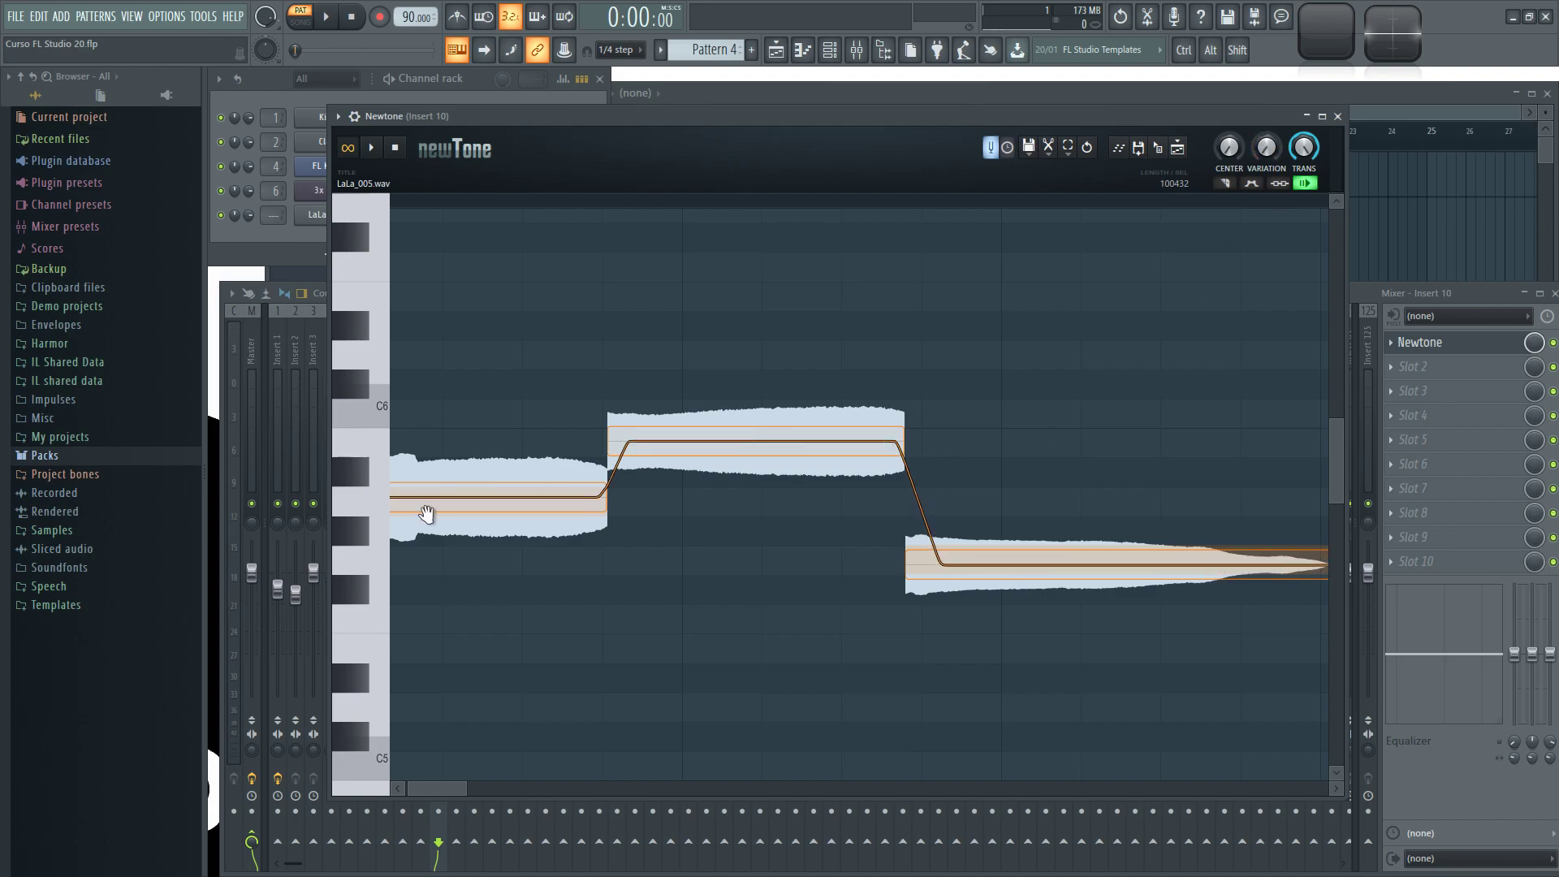
Step: Play the flattened notes looped, restore Variation to 100% during playback, and stop
mouse_move(1089, 445)
left_mouse_down()
mouse_move(1029, 453)
mouse_move(1089, 442)
left_mouse_up()
key("alt")
scroll(842, 347, "down", 3)
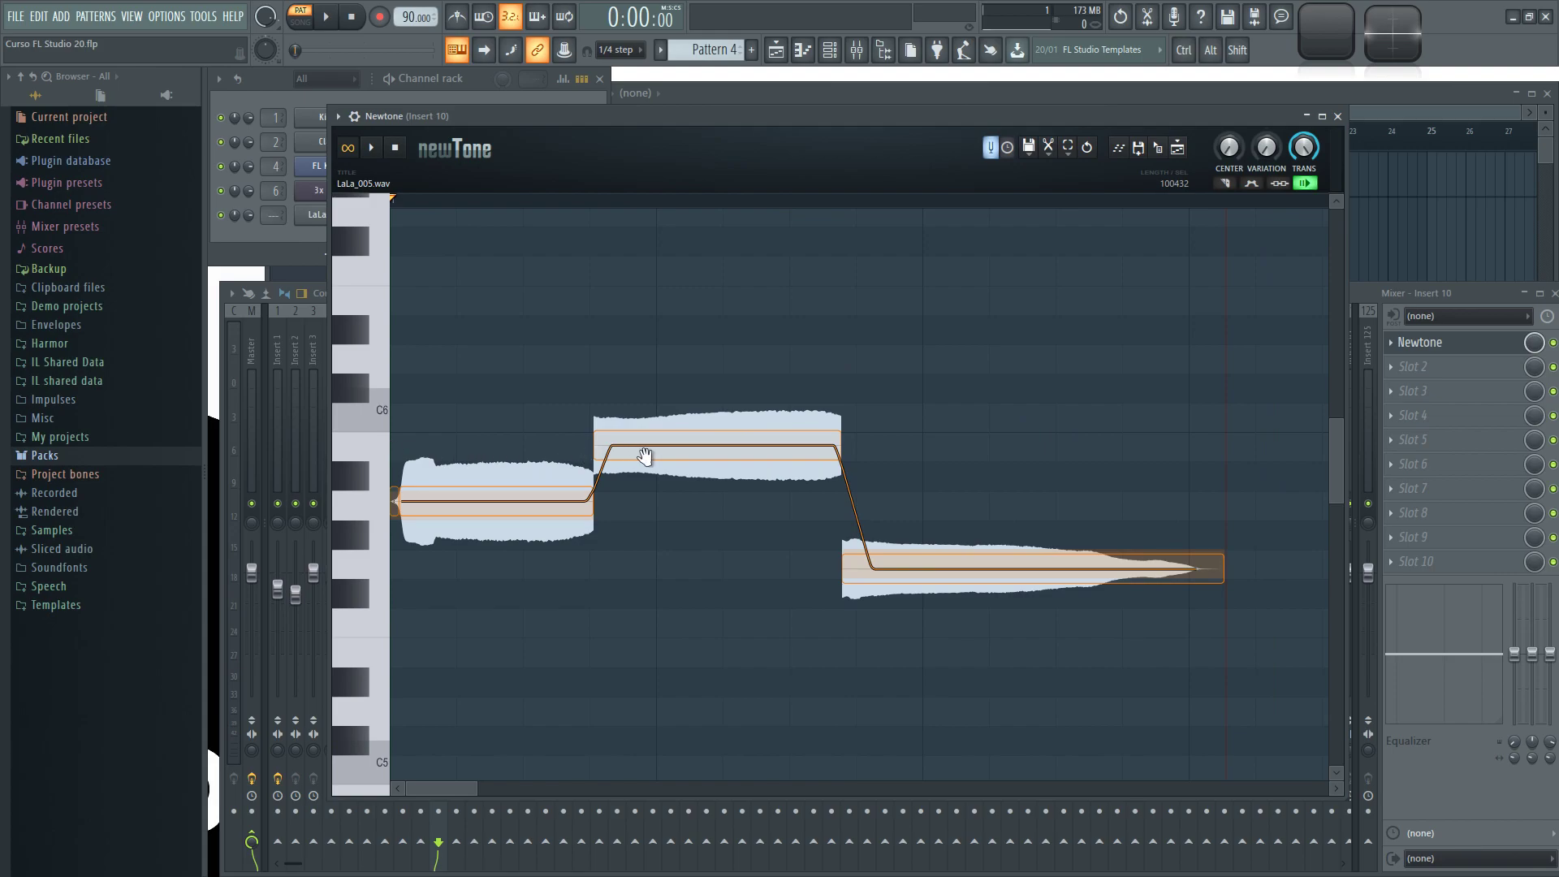
key("space")
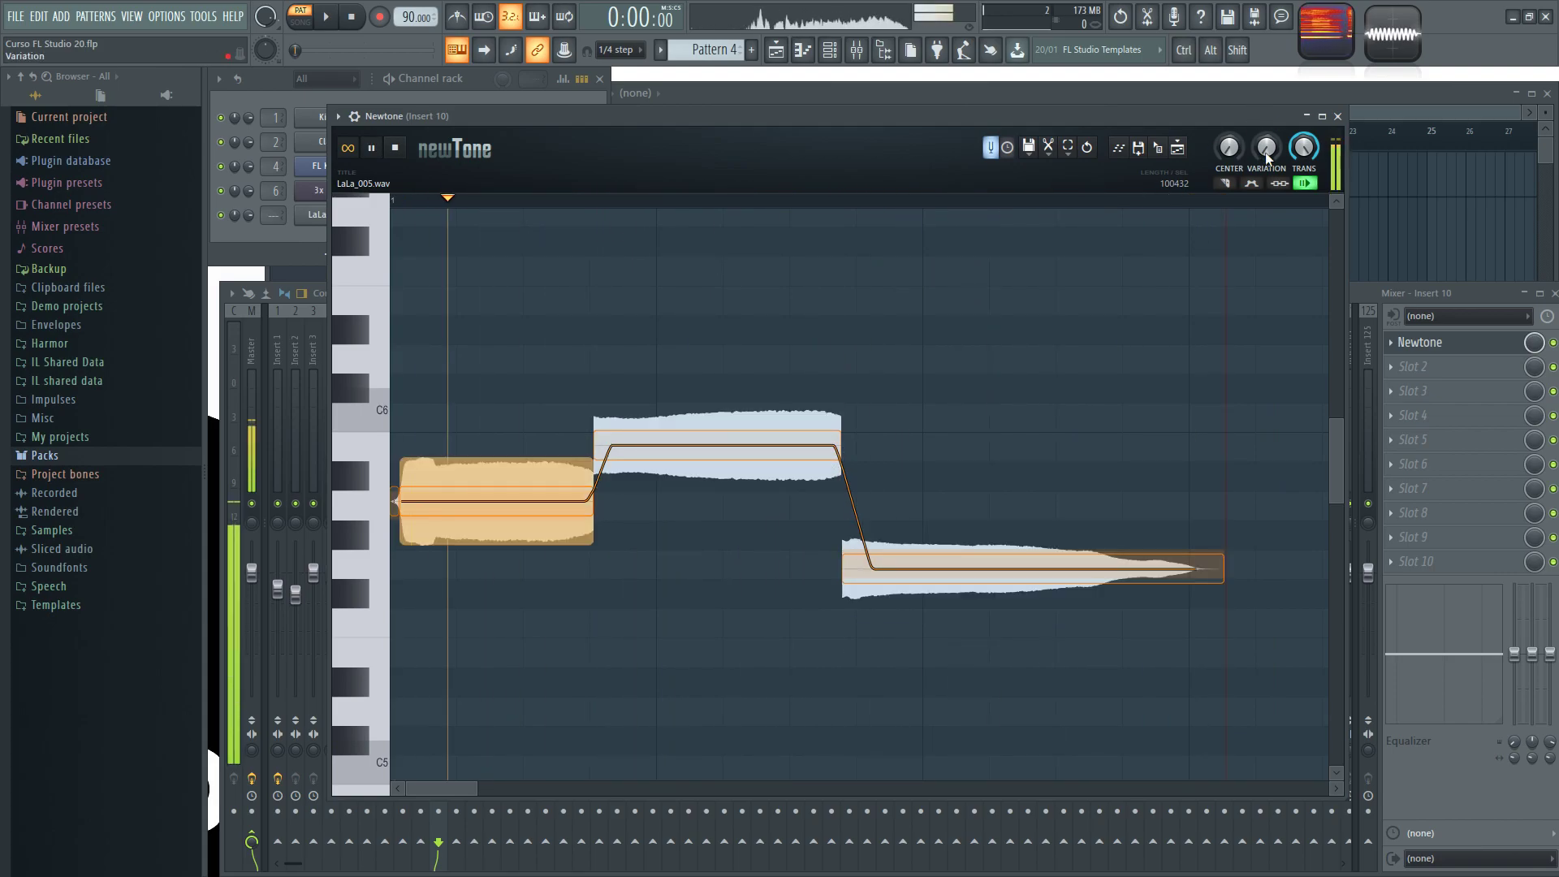
left_click_drag(1267, 158, 1267, 130)
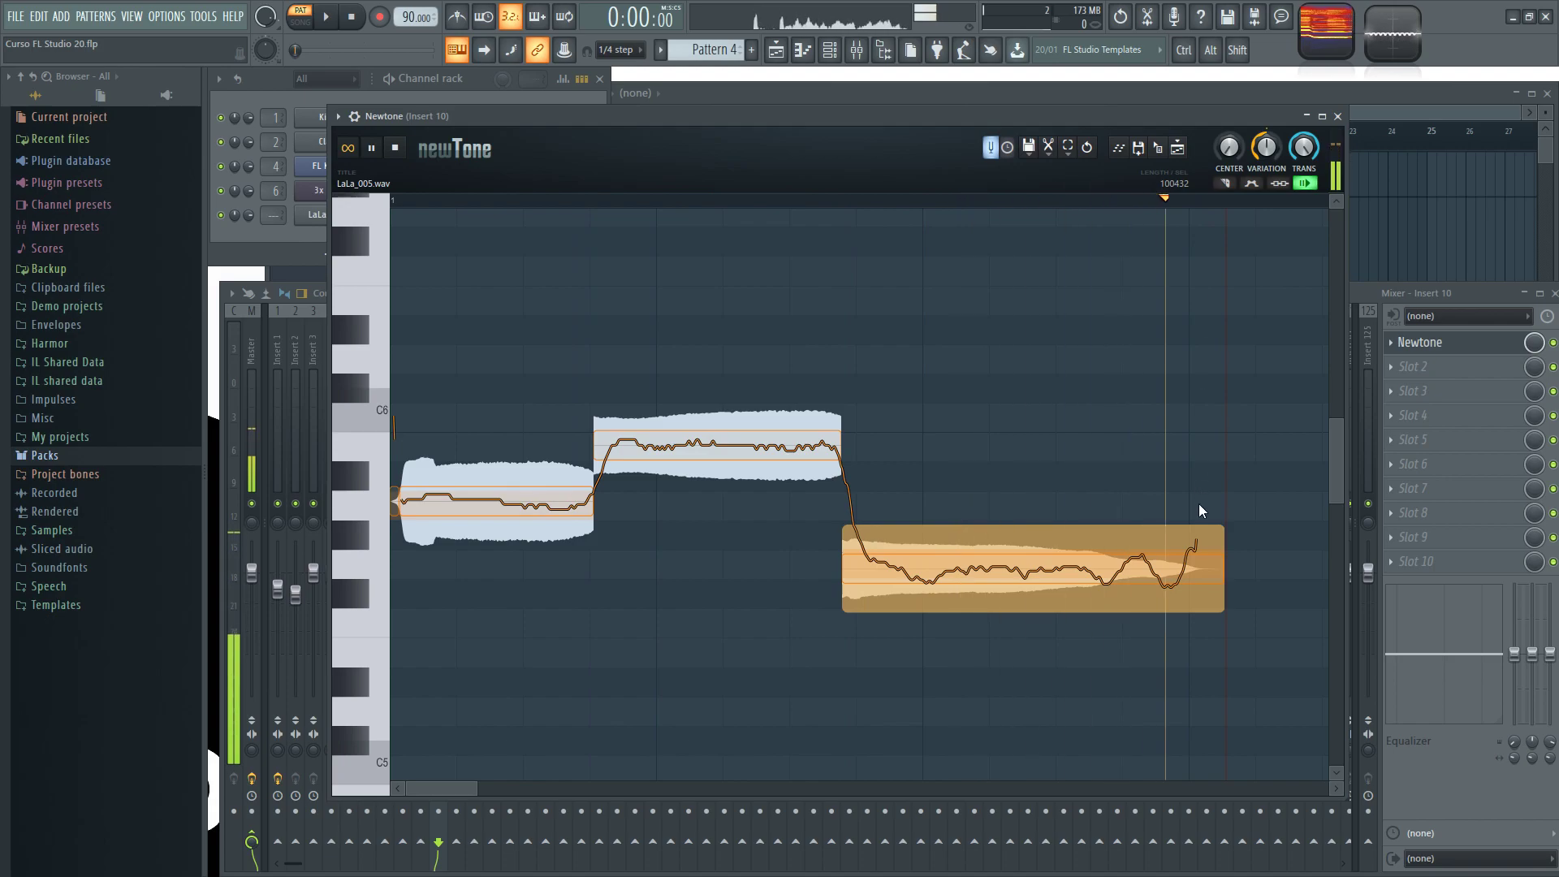
key("space")
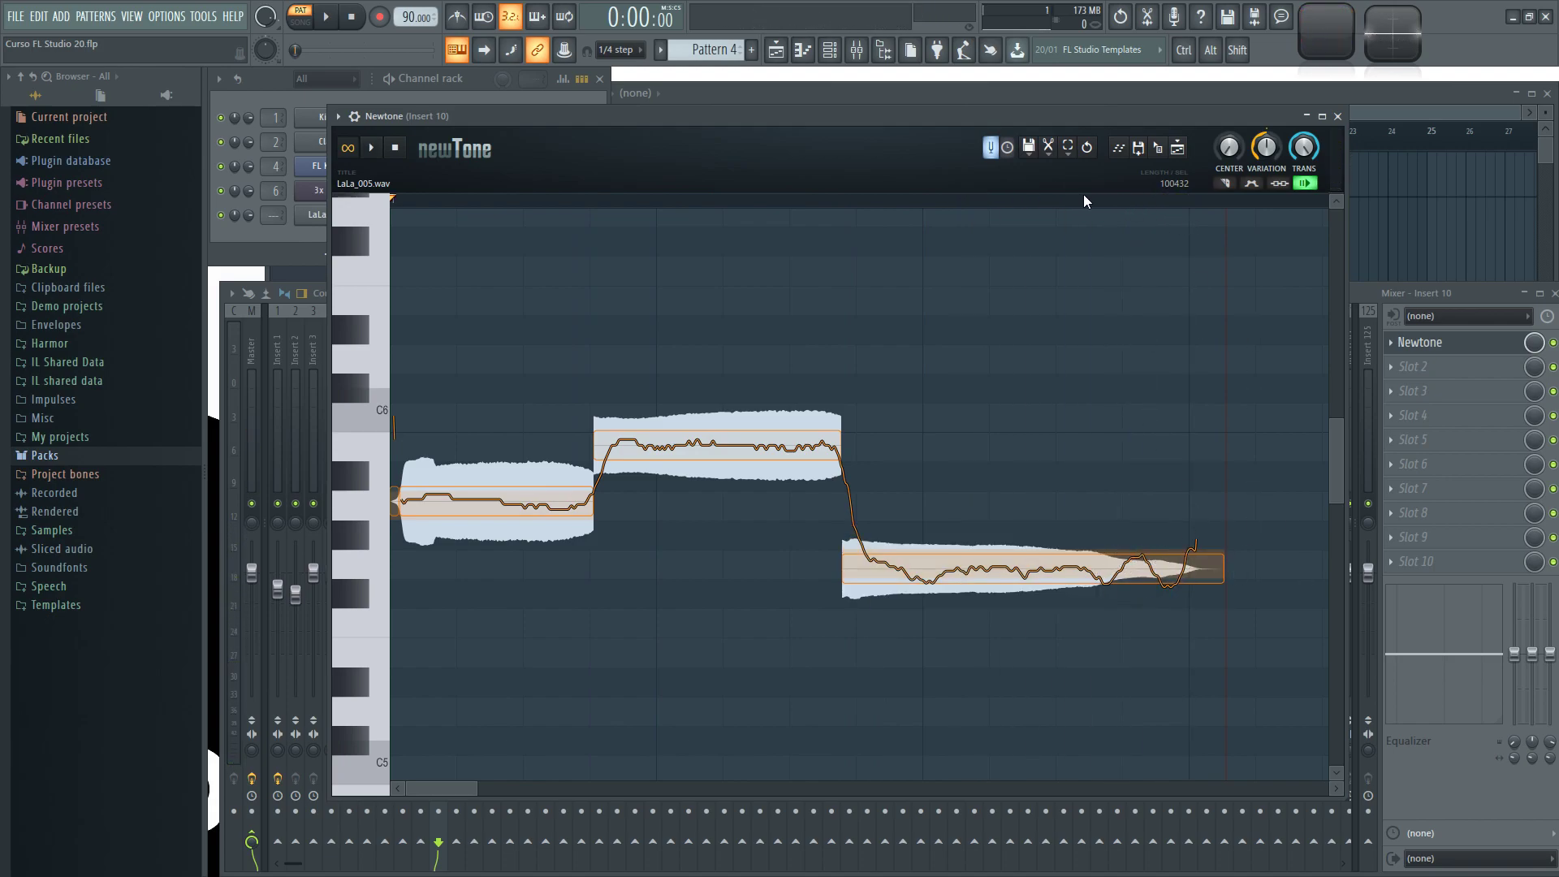
Step: Play the sample again and move the playback position to the middle of the last note
left_click(1014, 203)
left_click(1152, 280)
left_click(744, 284)
left_click(1061, 286)
key("space")
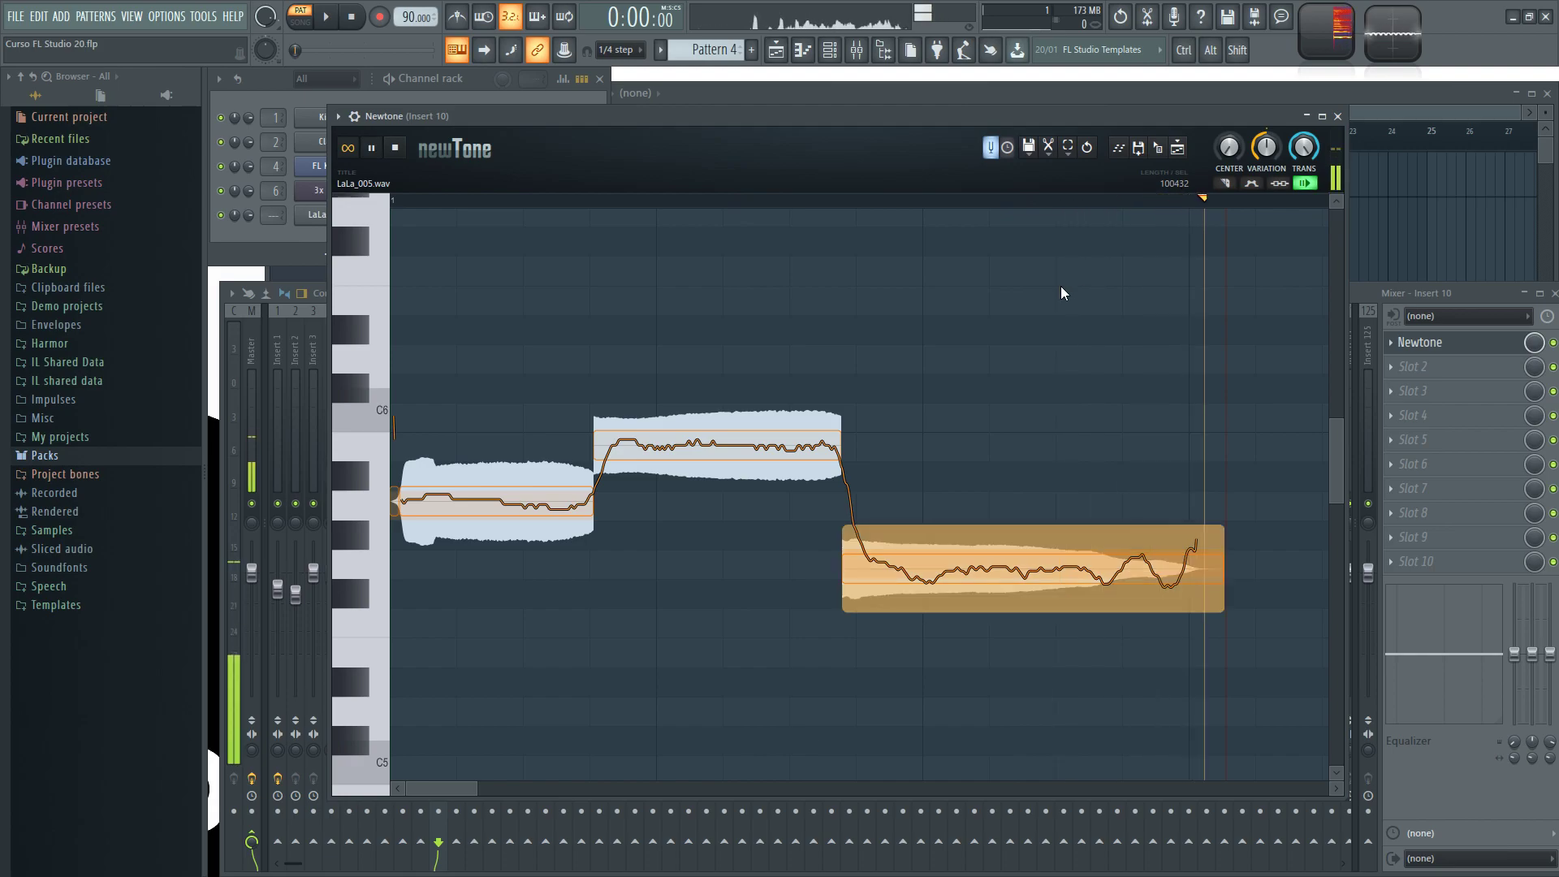
left_click(1032, 296)
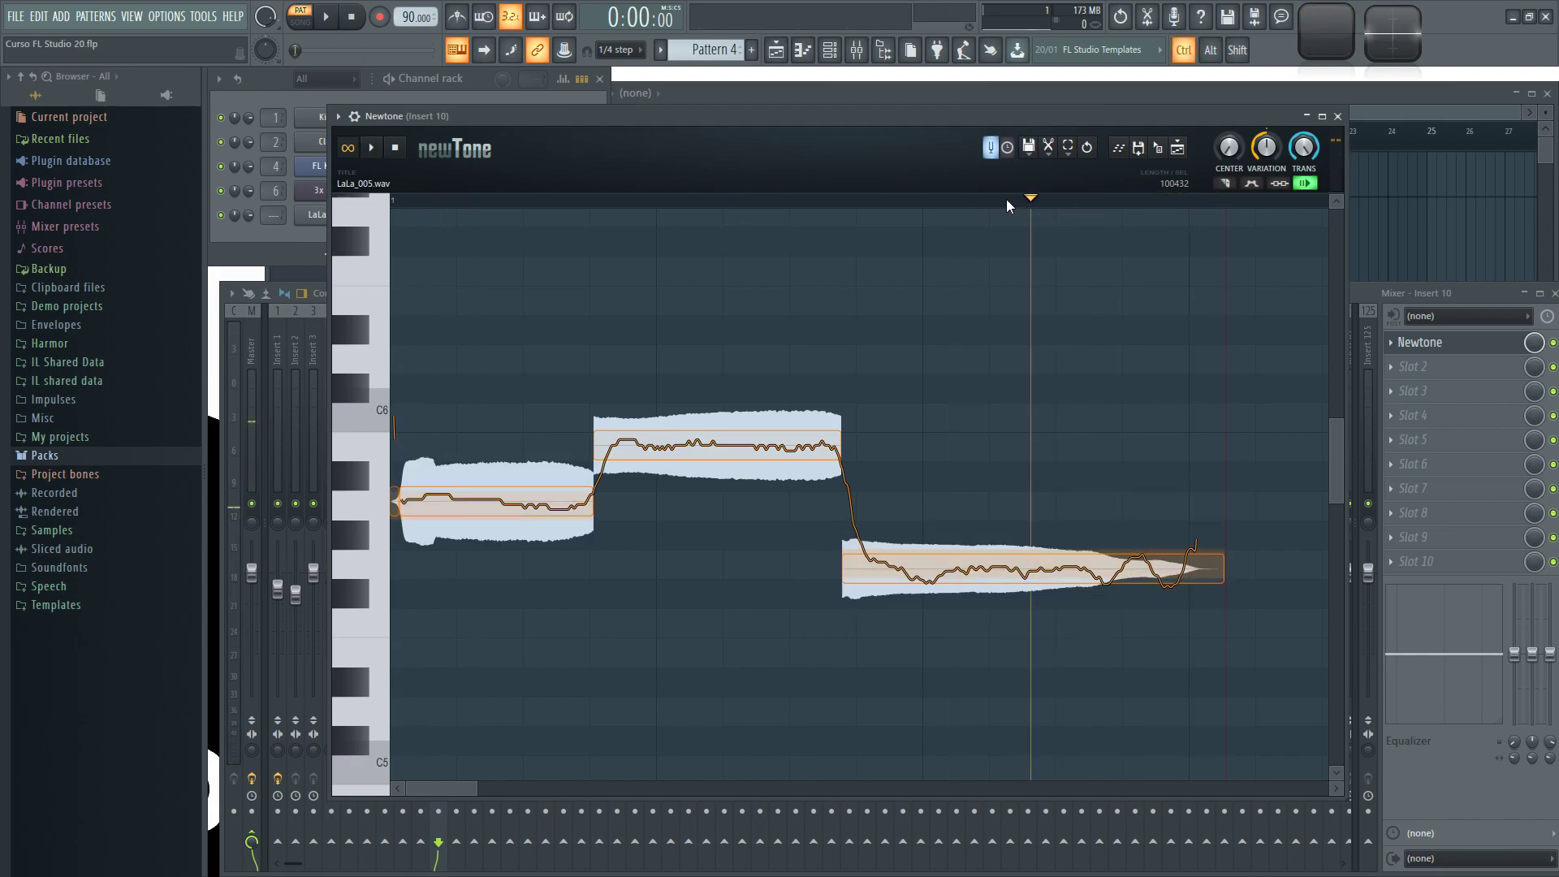
Step: Select the timeline range 72000 to 104000 over the last note, play it looped and stop
left_click_drag(1021, 204, 1234, 214)
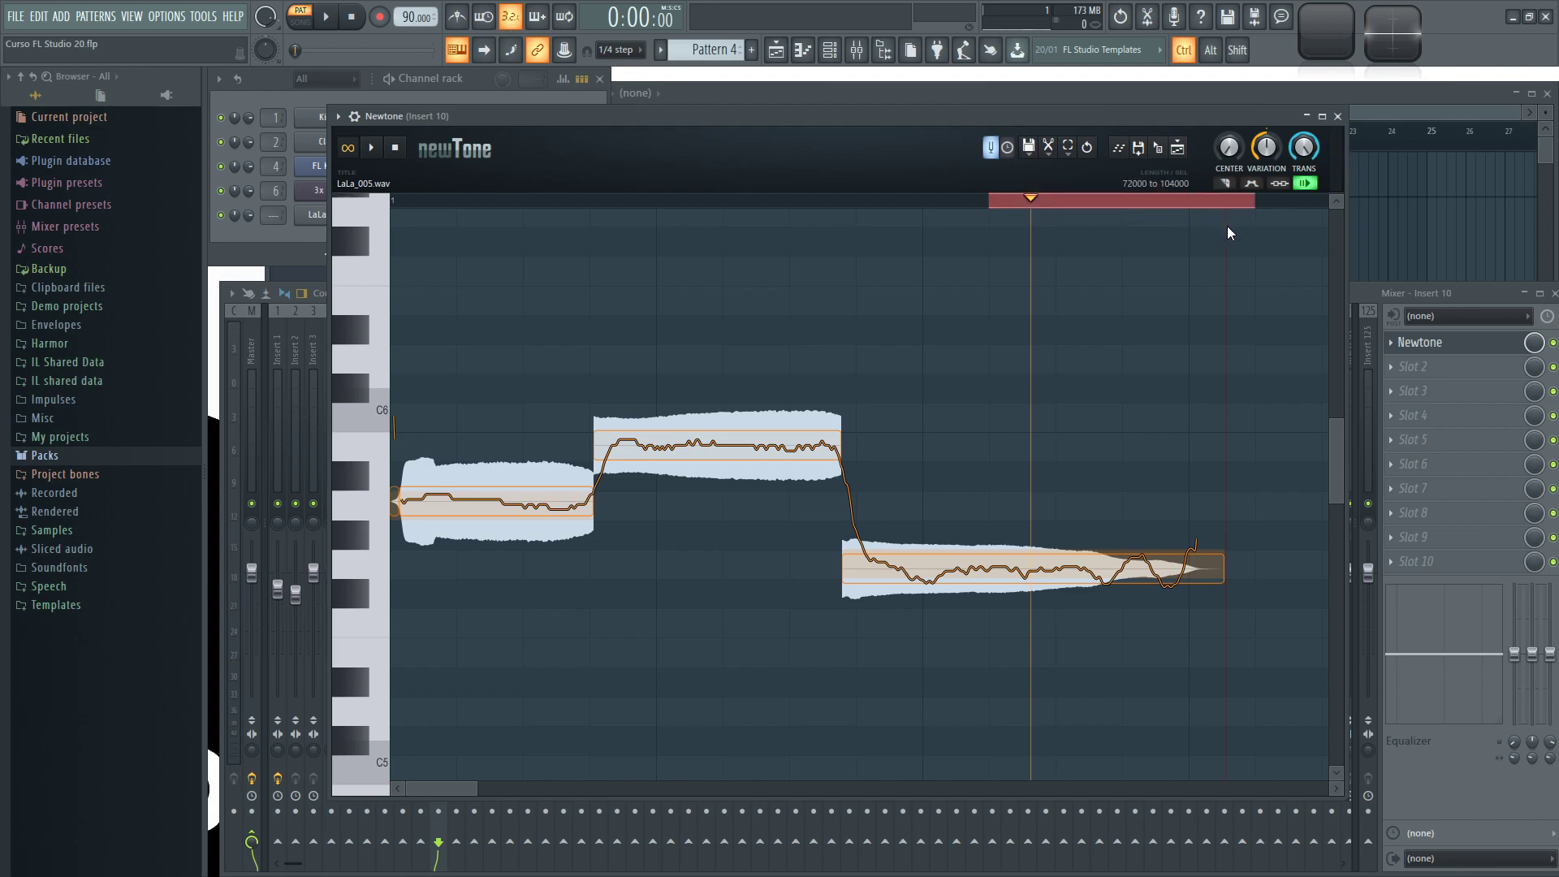
key("space")
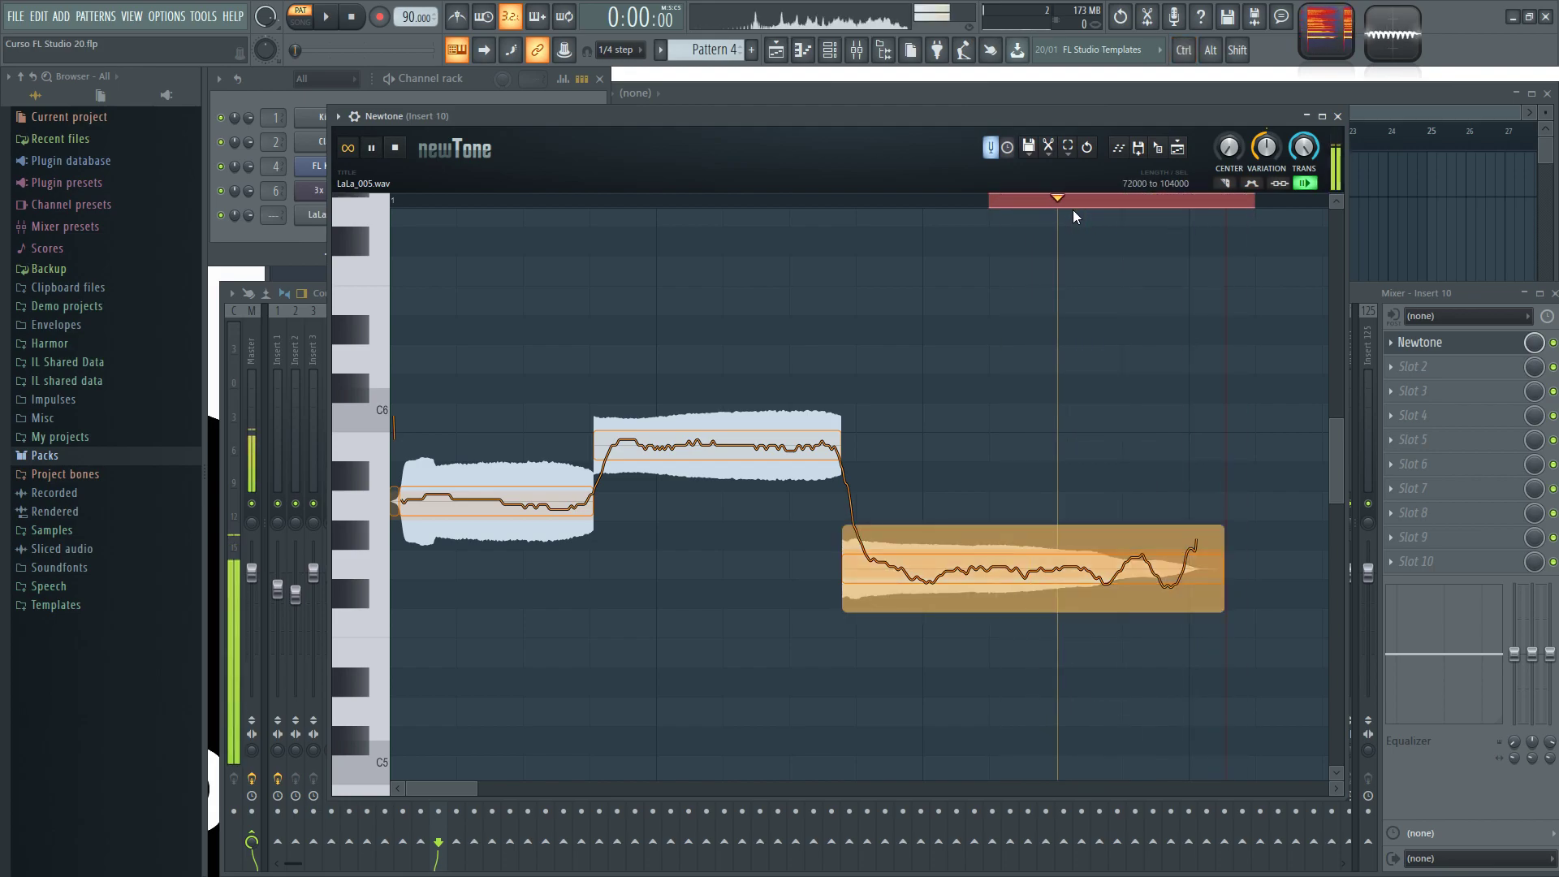
key("space")
key("ctrl")
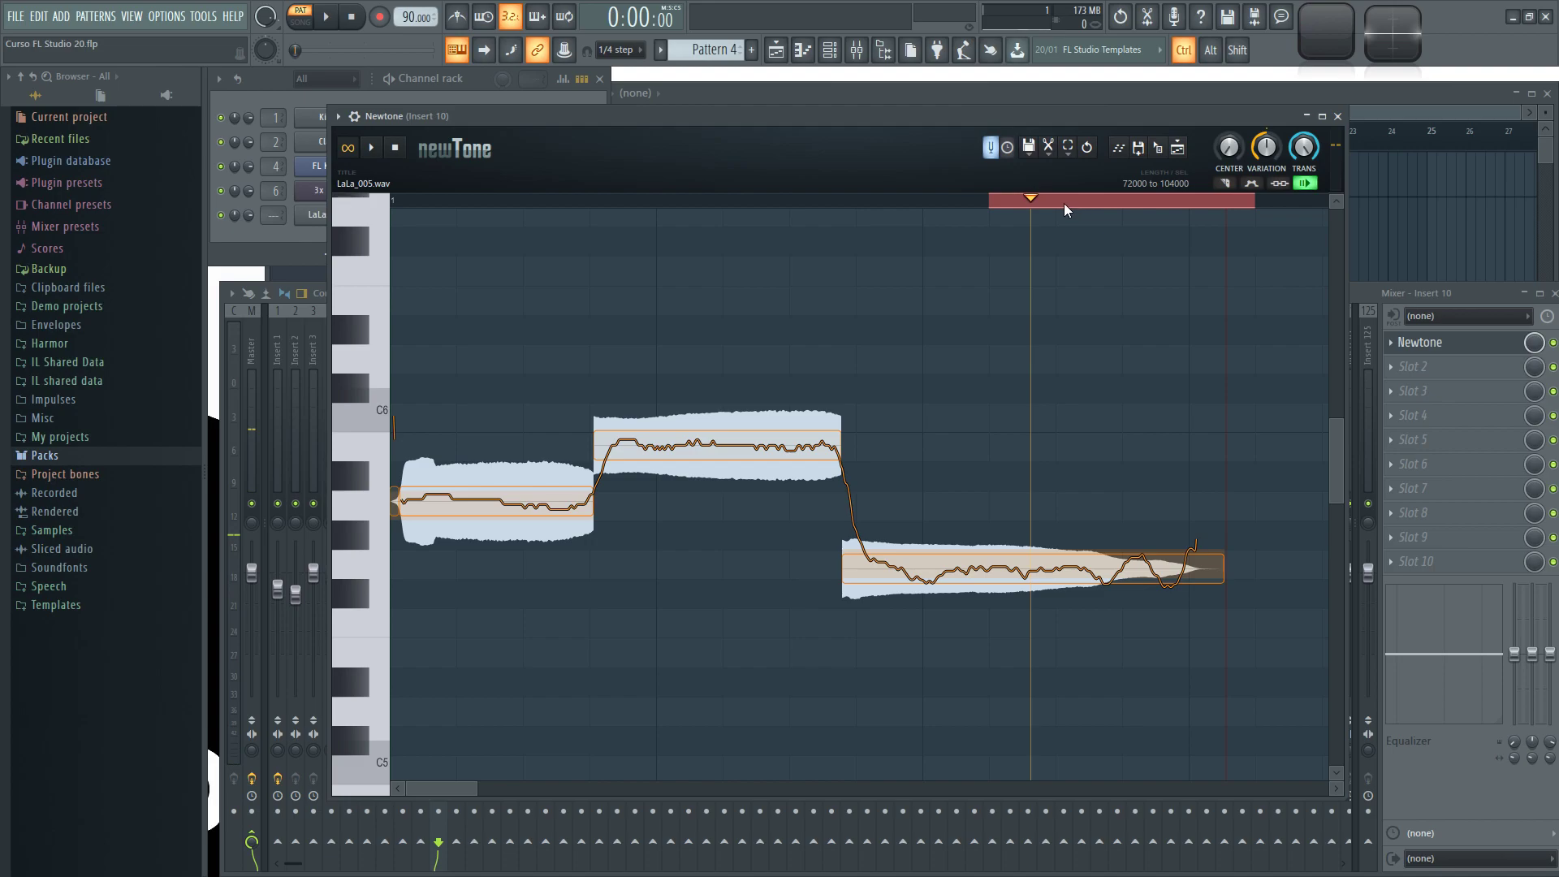
Step: Reselect the timeline range as 72000 to 112000 over the last note's ending and start looped playback
left_click(1221, 208)
key("ctrl+s")
left_click_drag(995, 206, 1322, 221)
key("space")
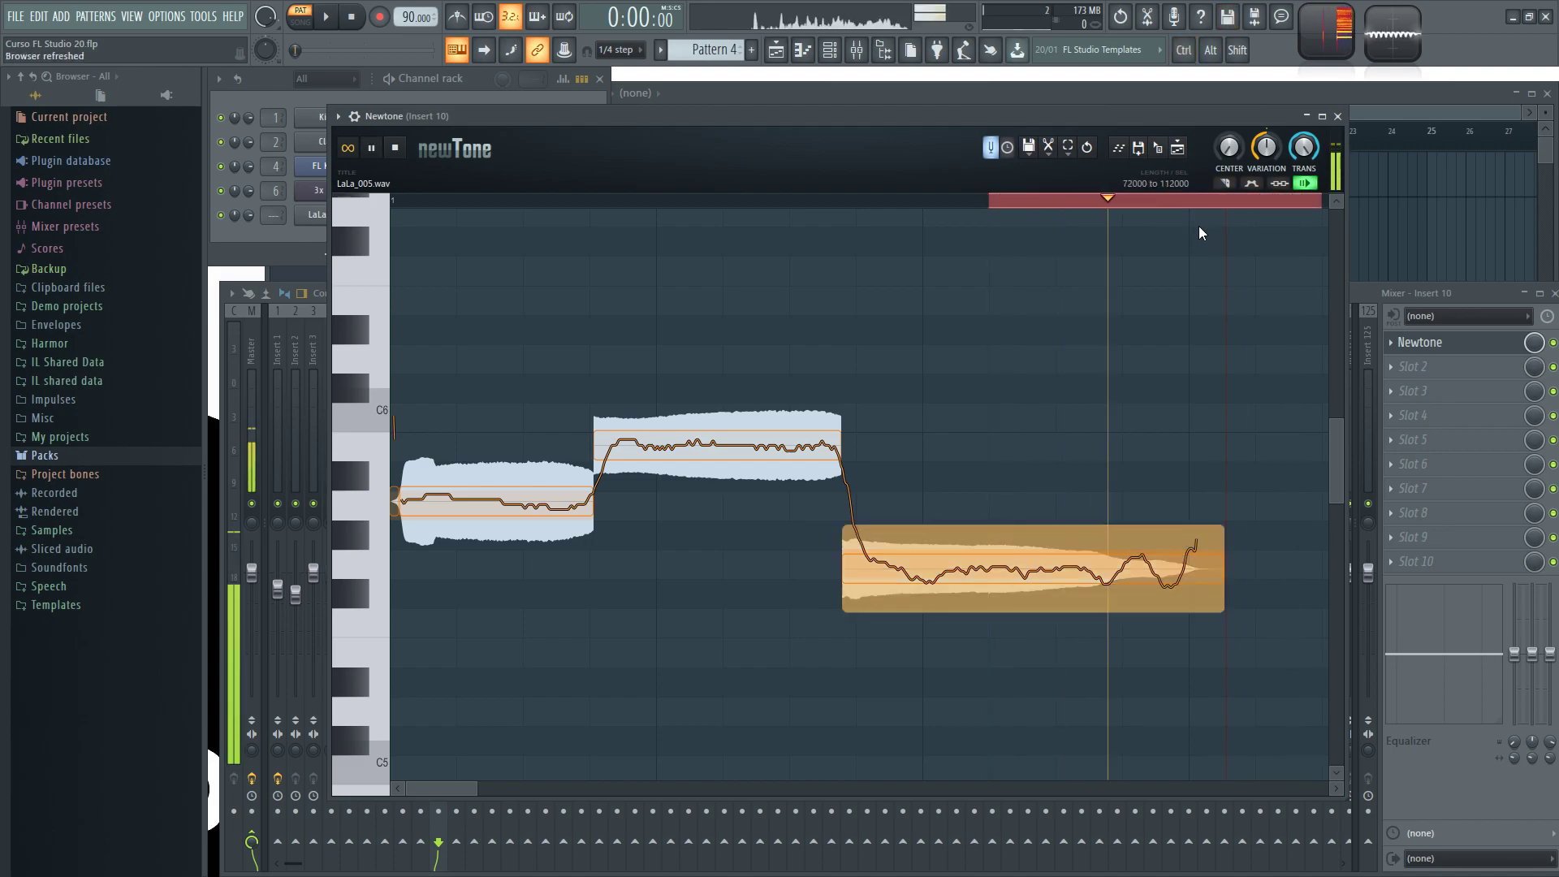
Step: Switch Variation repeatedly between 0% and 100% while the selected range loops to compare the sound
left_click_drag(1272, 149, 1272, 211)
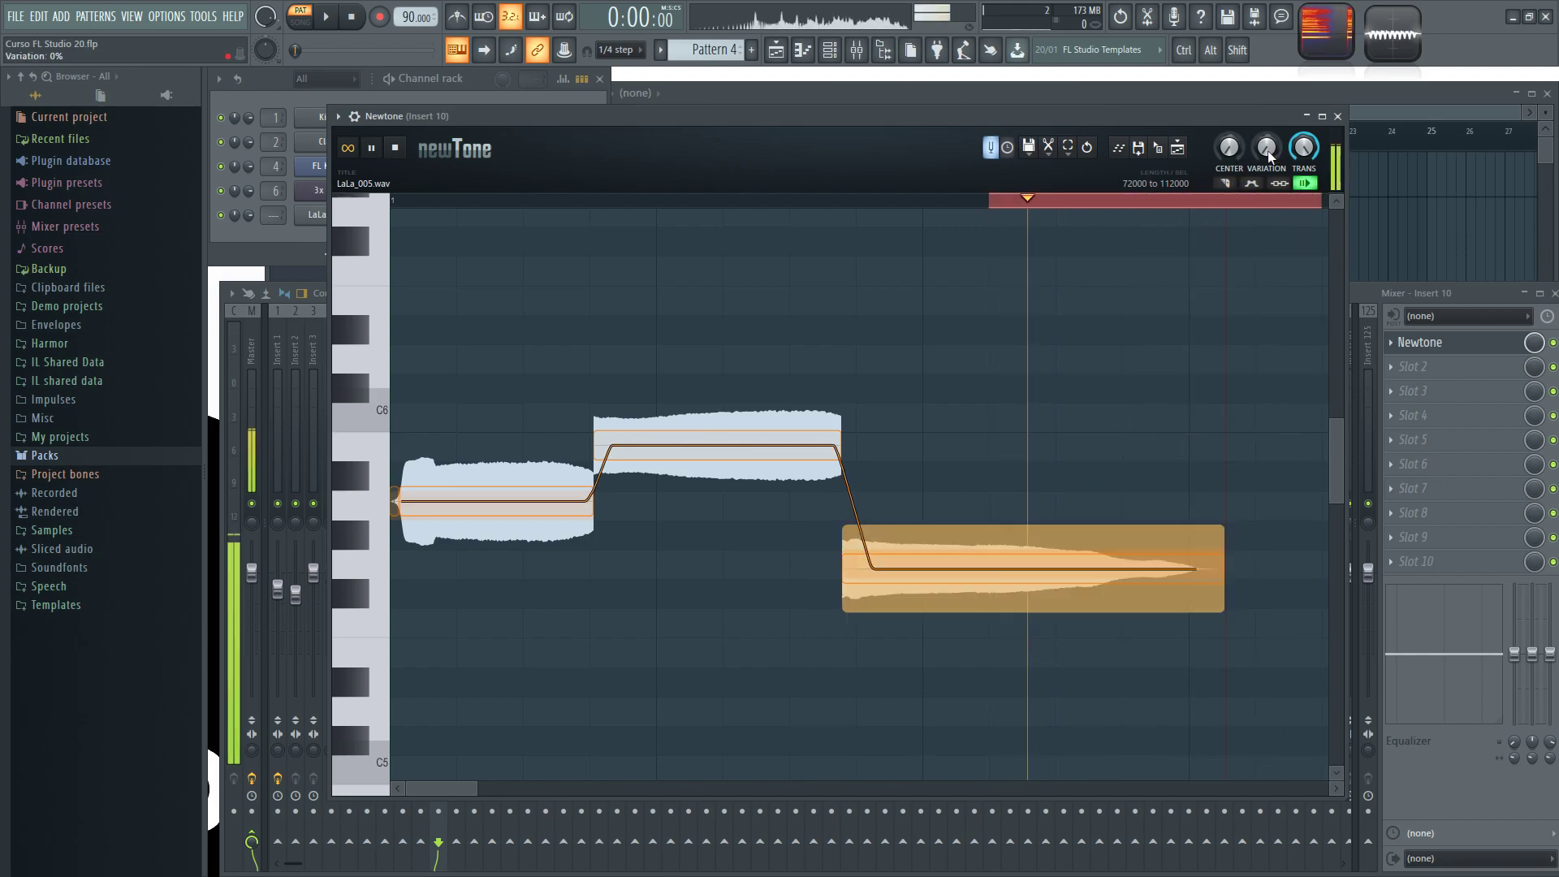
left_click_drag(1272, 156, 1272, 89)
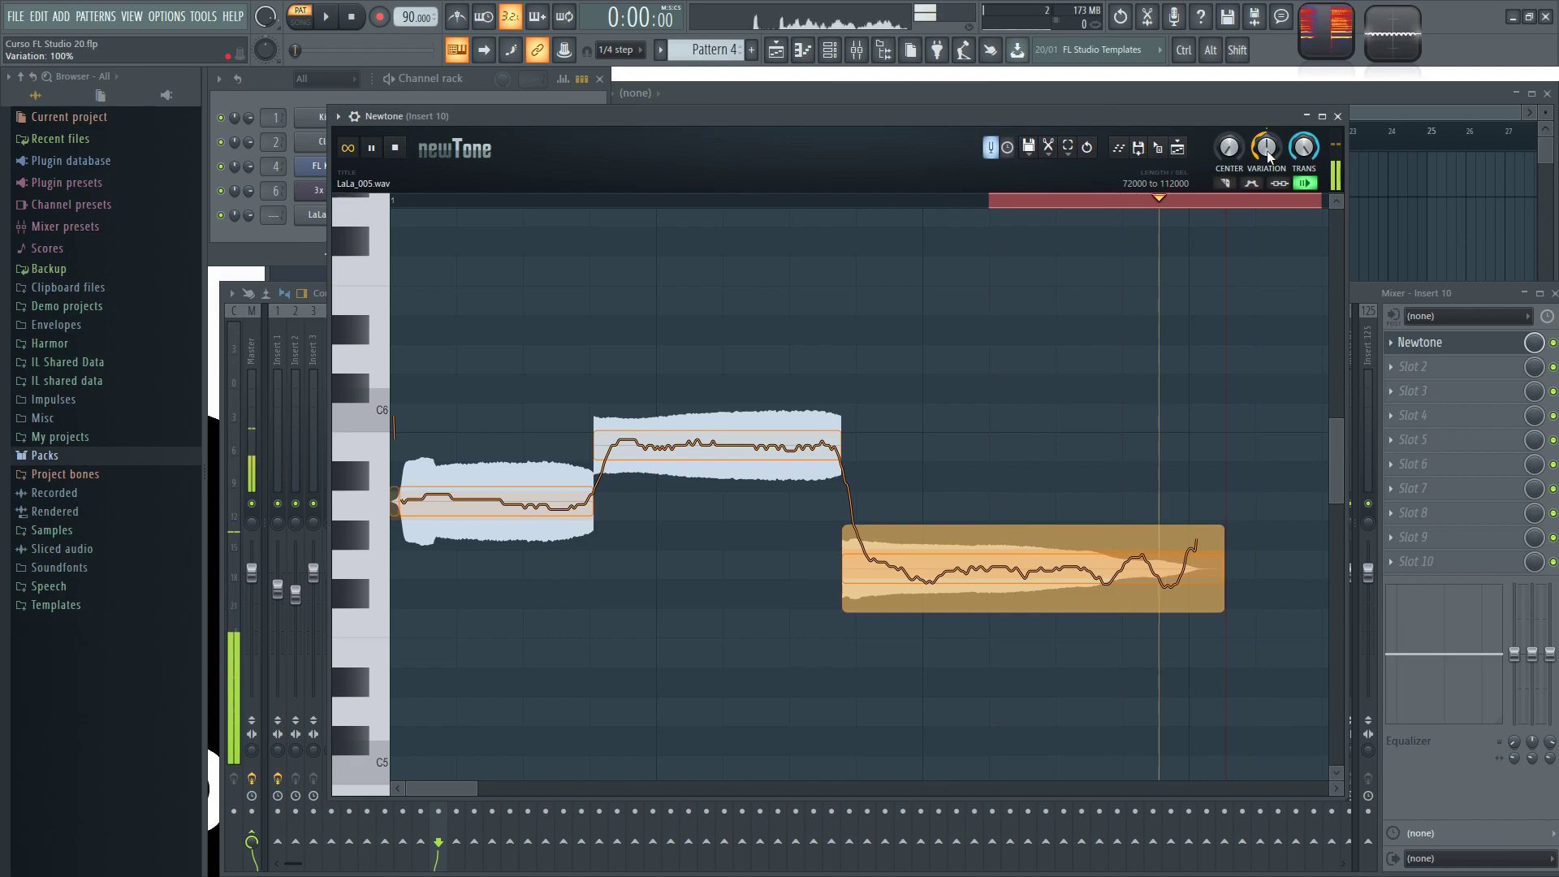
left_click_drag(1266, 147, 1266, 212)
left_click_drag(1267, 148, 1267, 81)
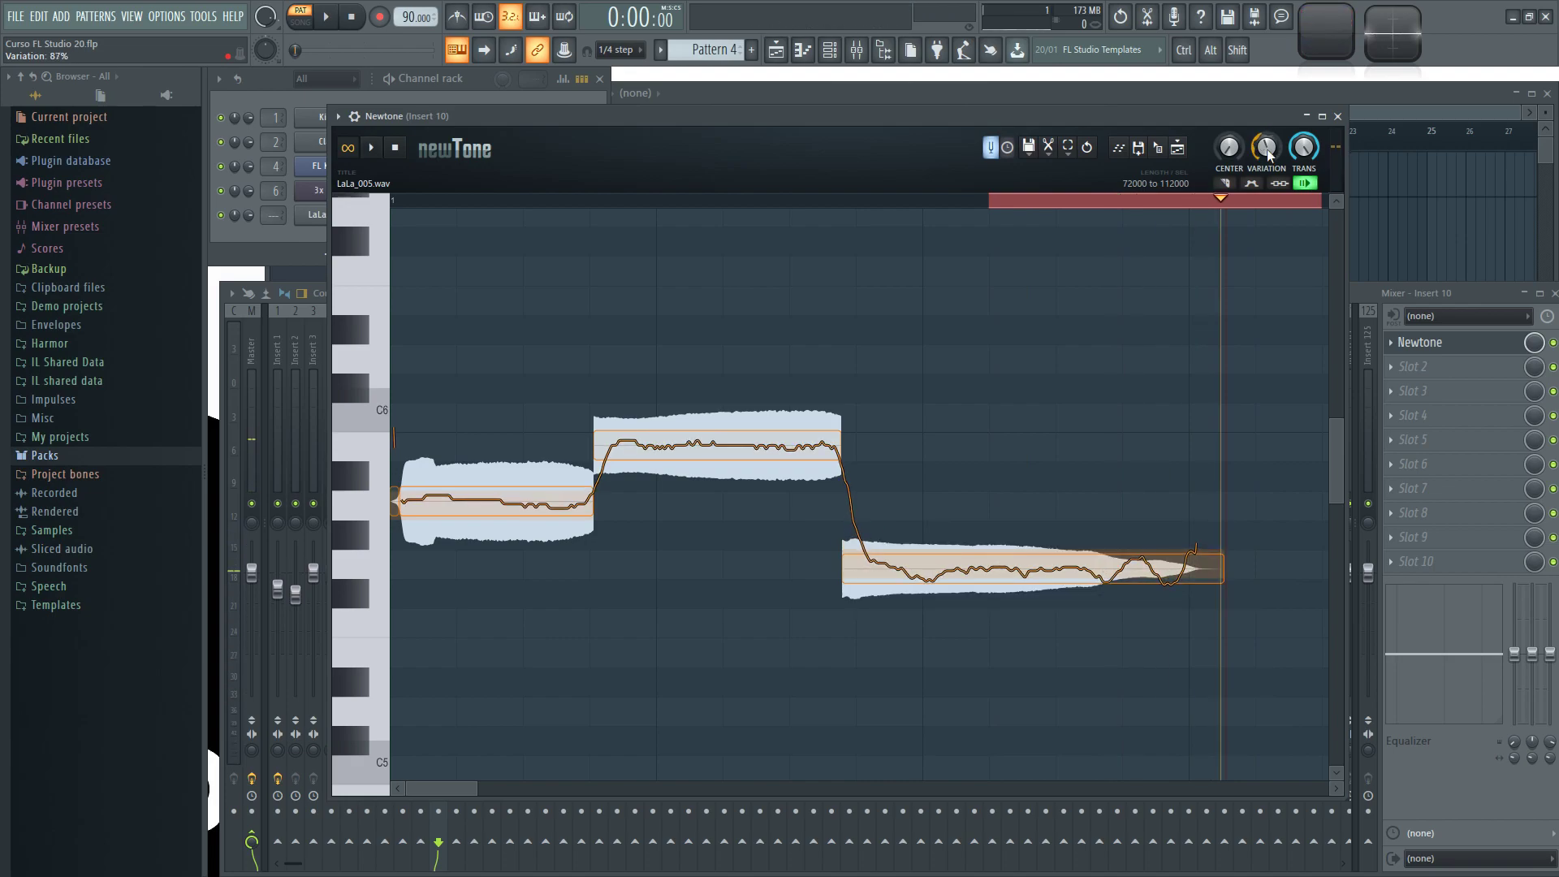
Step: Try Variation at 200%, return it to 100% and resume the looped playback
left_click_drag(1270, 152, 1269, 89)
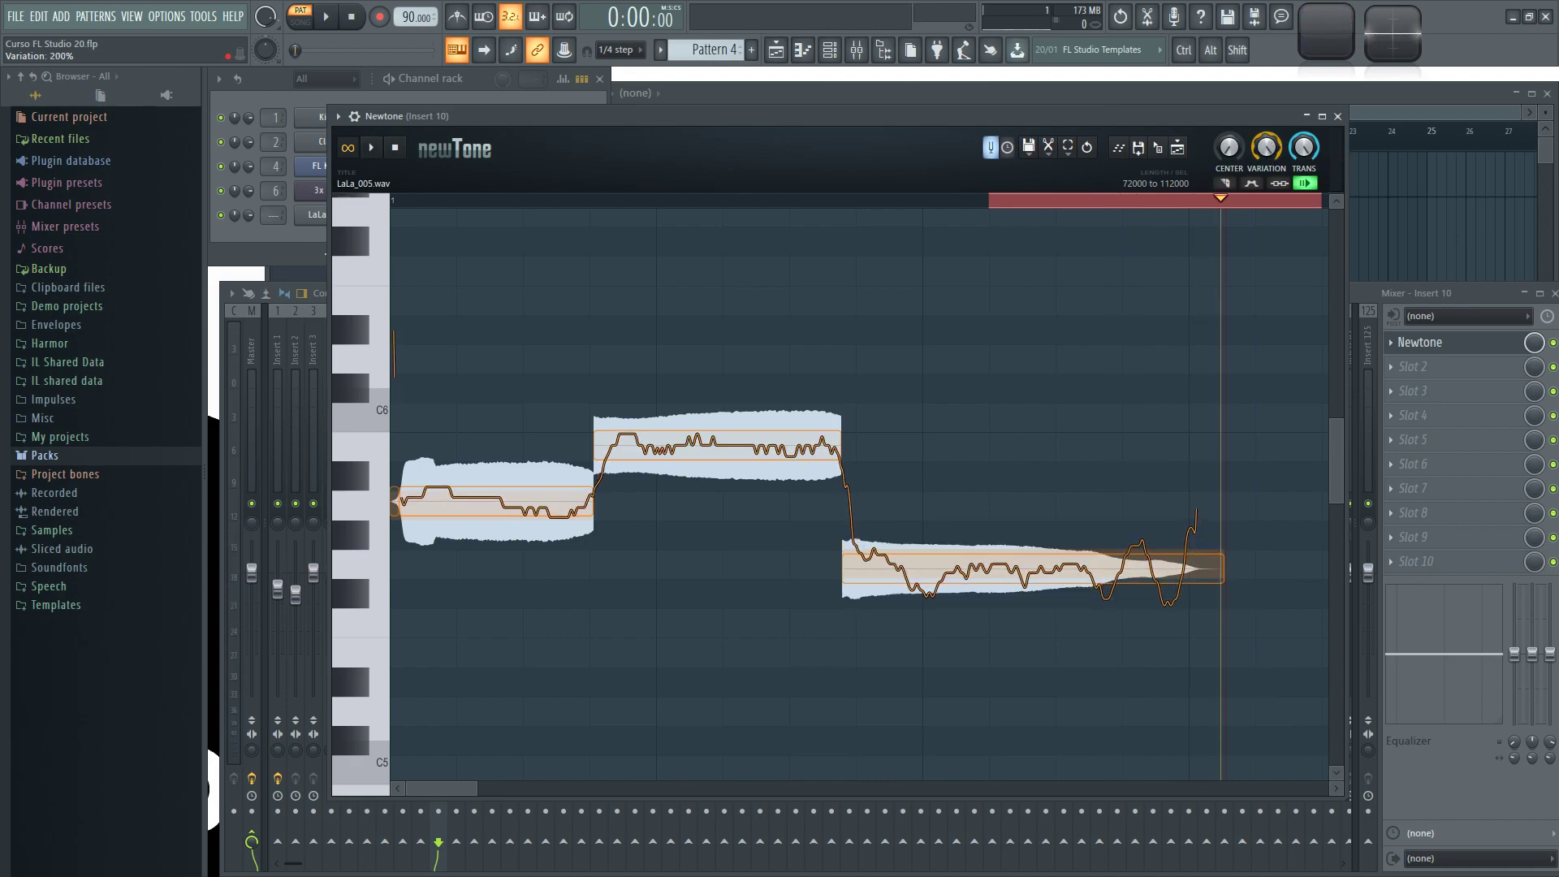
mouse_move(1270, 153)
left_mouse_down()
mouse_move(1270, 185)
mouse_move(1282, 114)
mouse_move(1282, 155)
mouse_move(1269, 111)
left_mouse_up()
key("space")
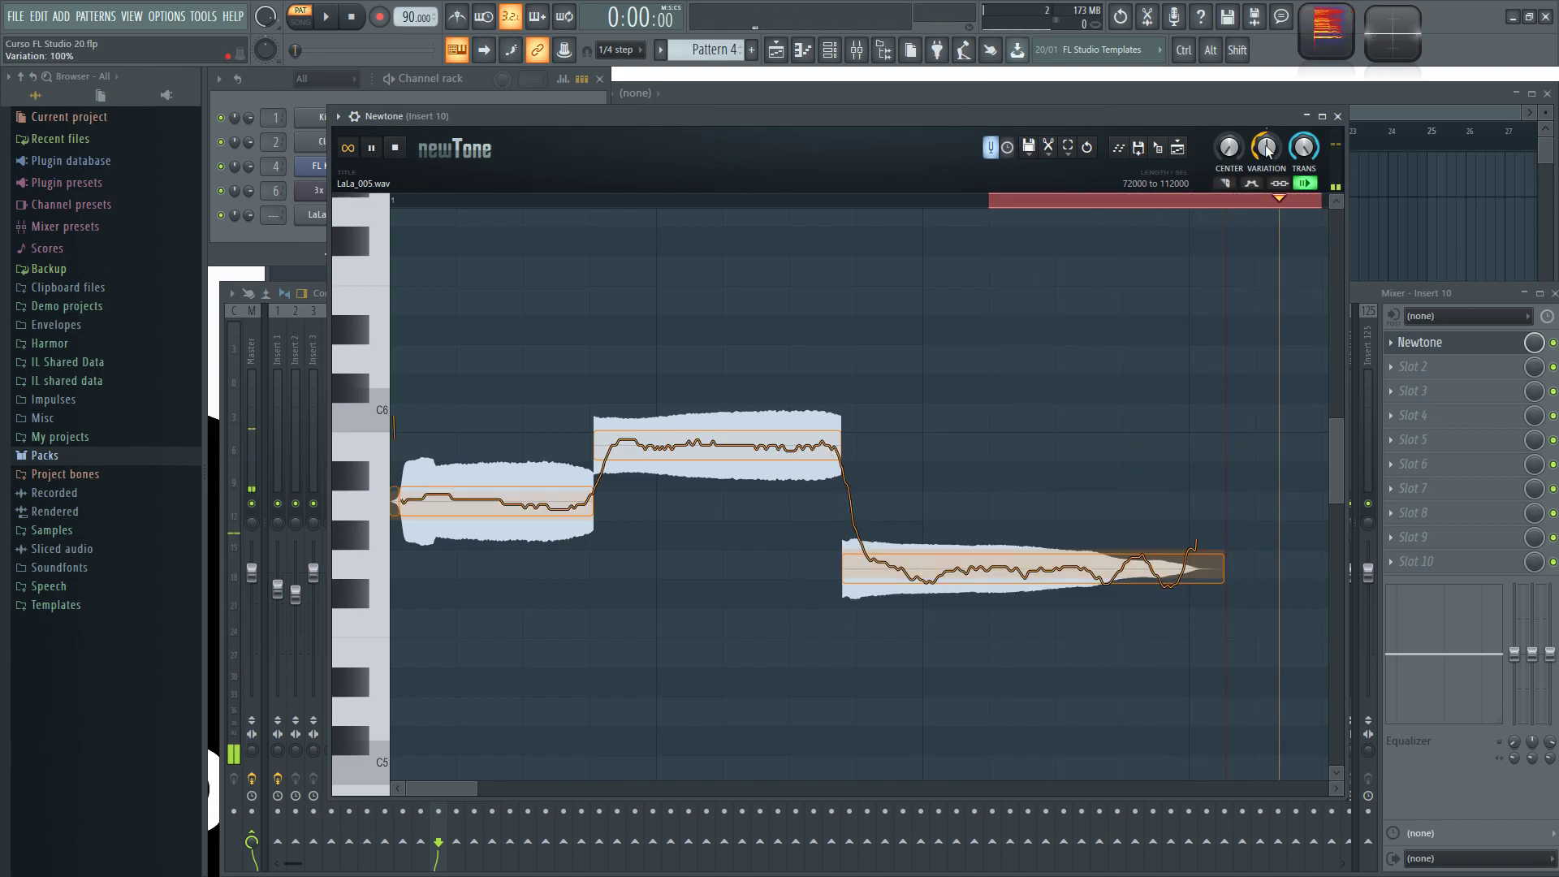
Step: Clear the selected timeline range and bring the whole sample into view
left_click(1084, 203, "ctrl")
scroll(838, 246, "down", 3)
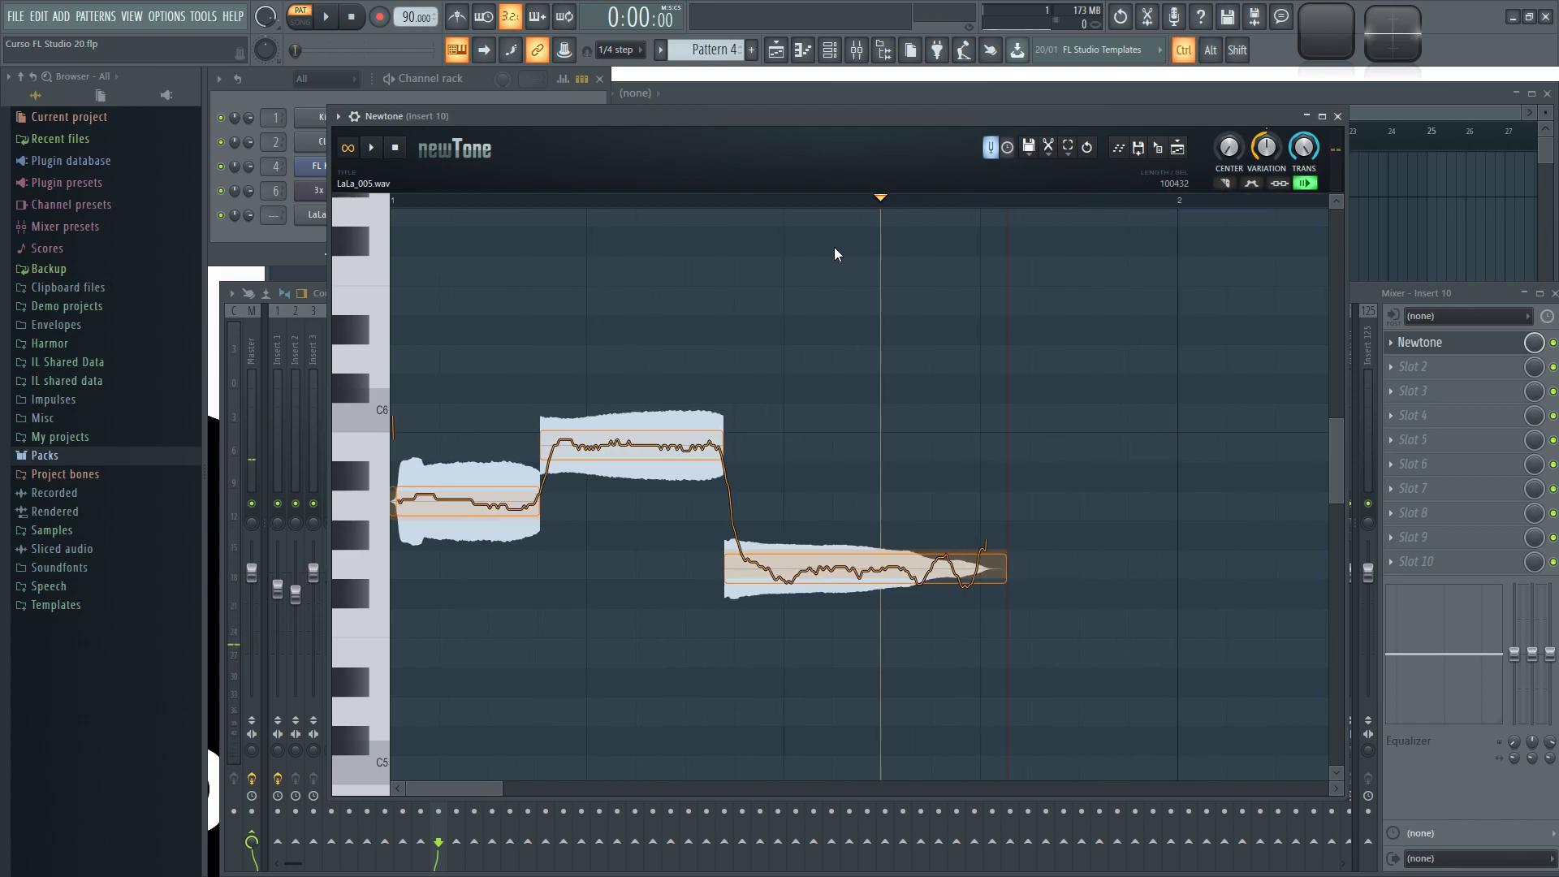
left_click_drag(466, 781, 437, 784)
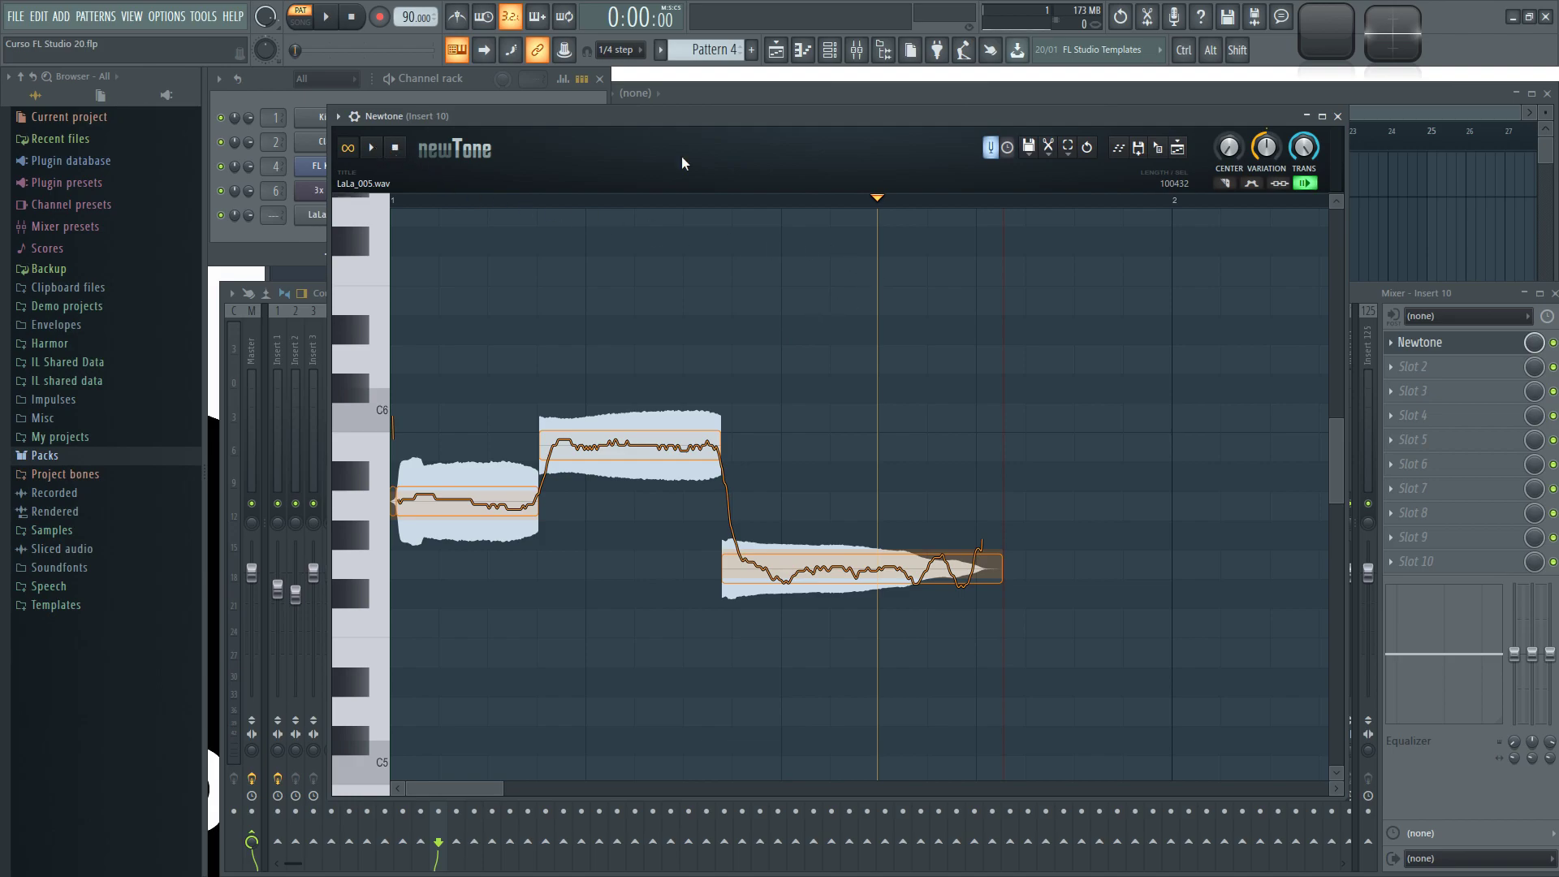
Step: Examine the pitch curve's transitions between neighbouring notes, up close and across the whole sample
left_click_drag(1221, 150, 1264, 130)
scroll(484, 326, "up", 1)
scroll(484, 327, "up", 2)
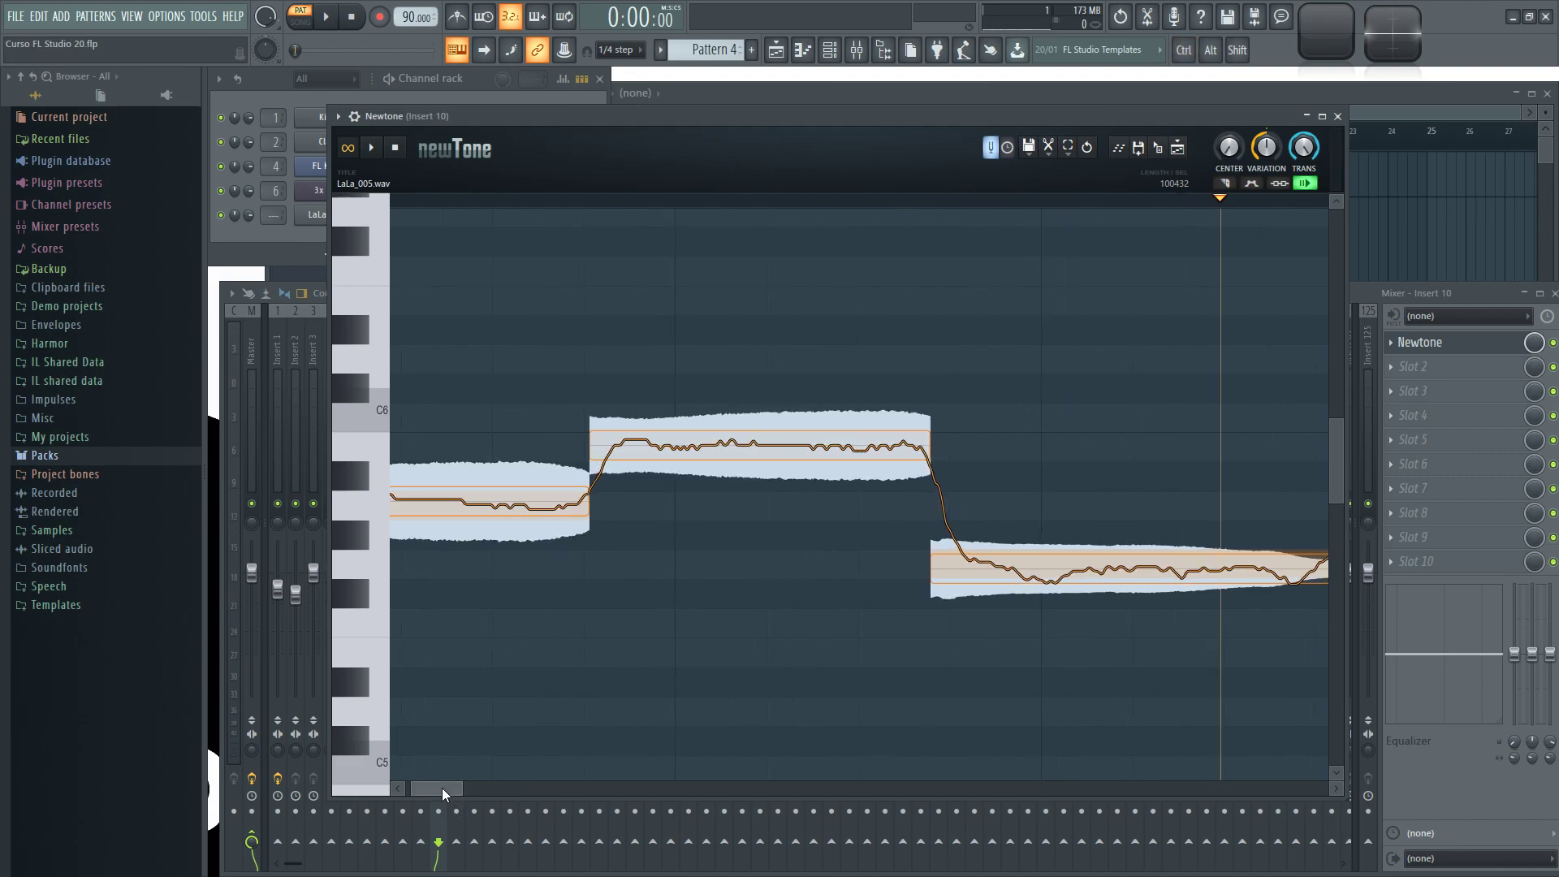
left_click_drag(442, 789, 437, 789)
scroll(779, 343, "right", 2)
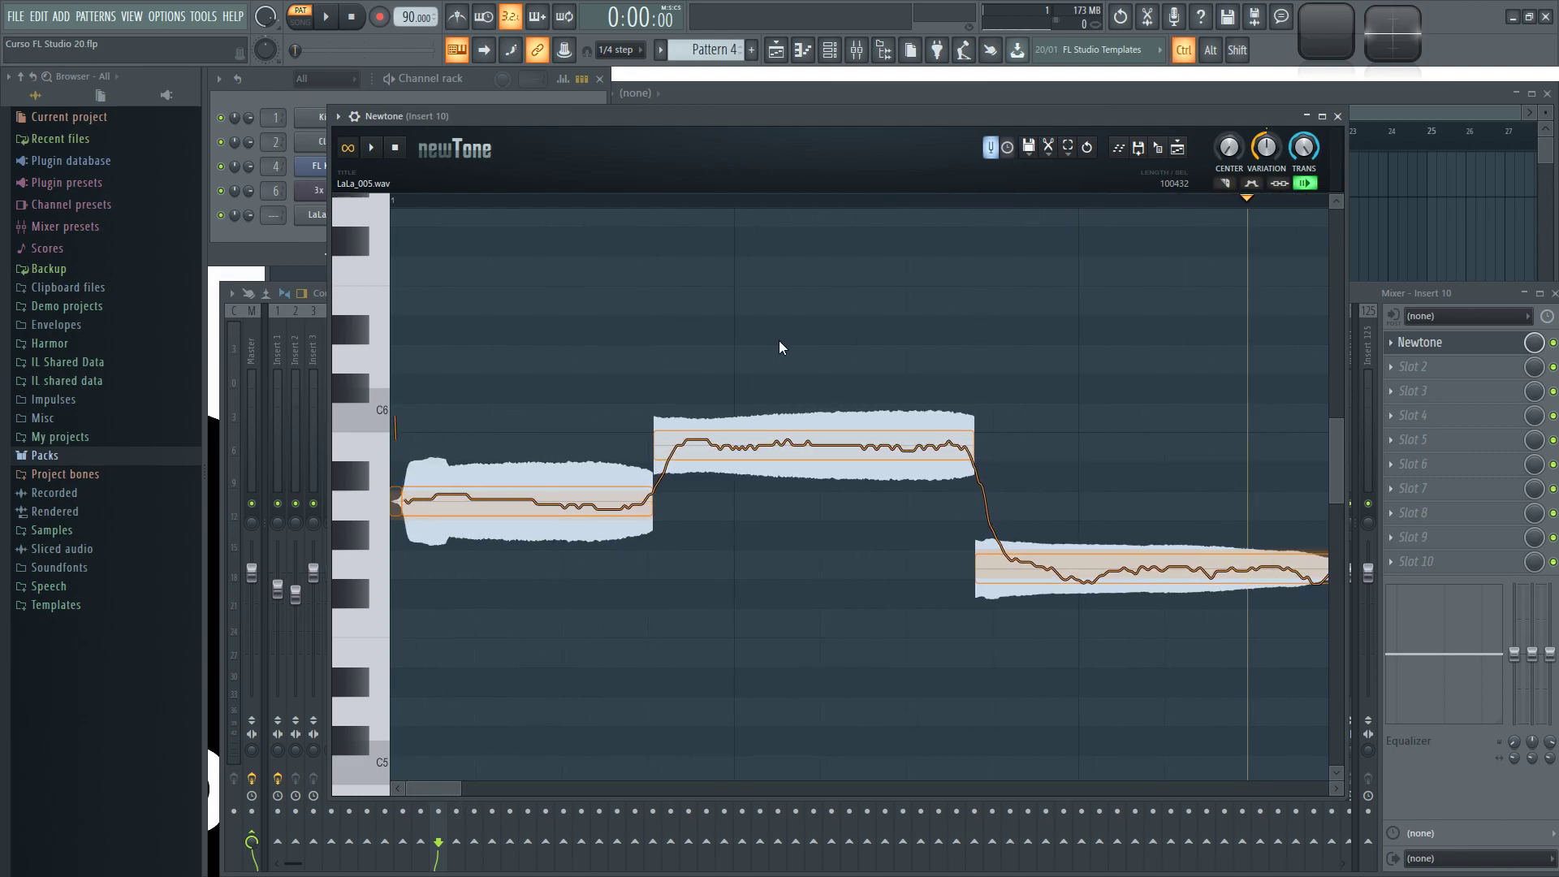
scroll(1004, 462, "up", 1)
scroll(1004, 462, "up", 1)
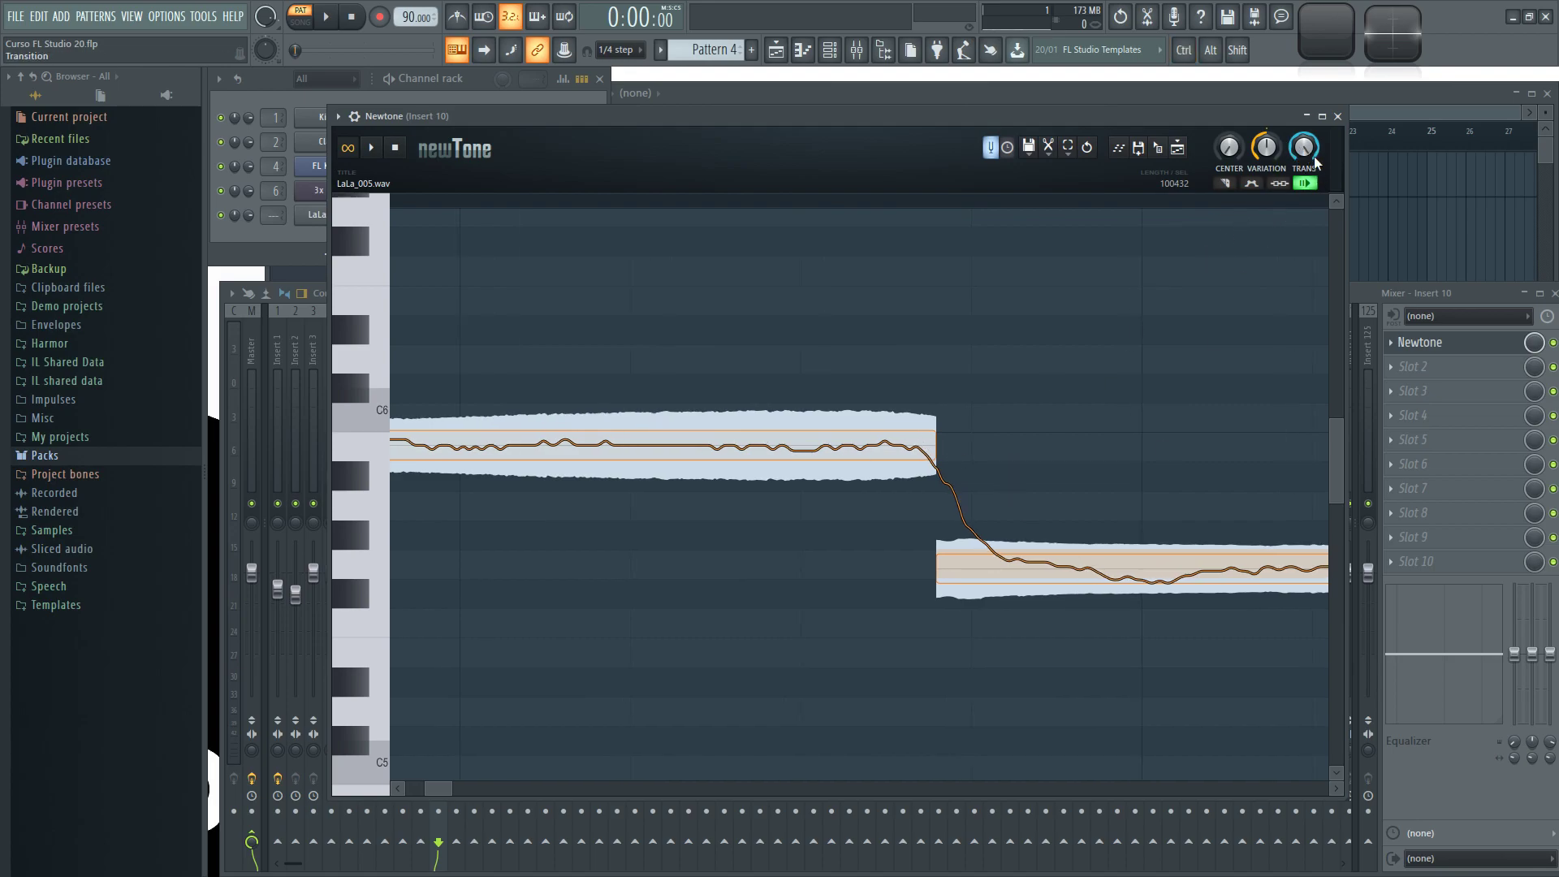
left_click_drag(1304, 147, 1303, 98)
scroll(801, 296, "down", 4)
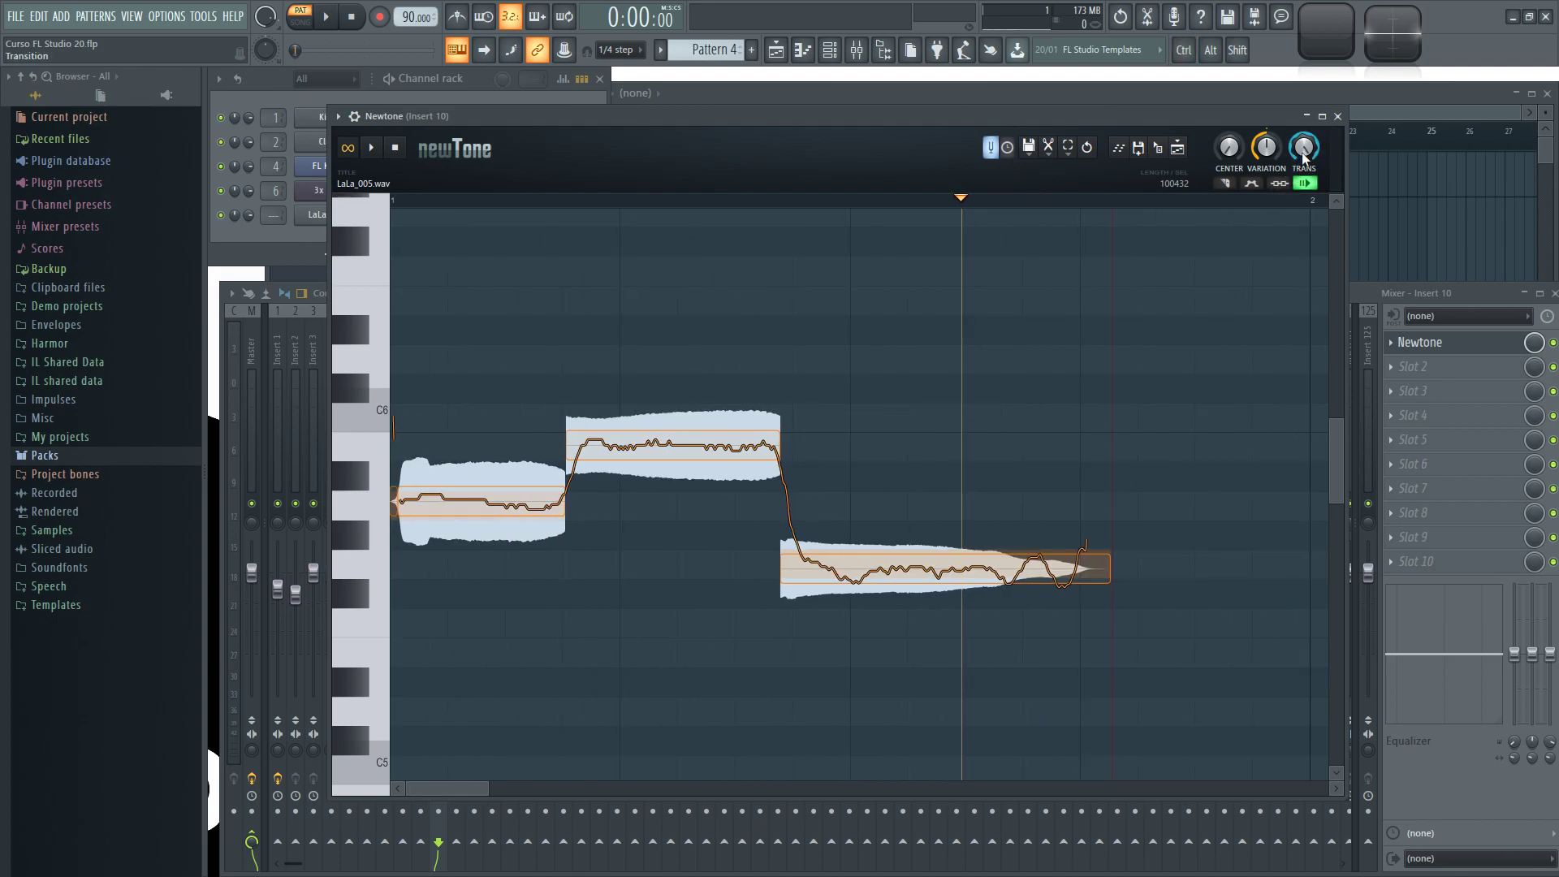
Step: Set both Variation and Transition to 0% and start playback of the sample
left_click_drag(1303, 147, 1267, 211)
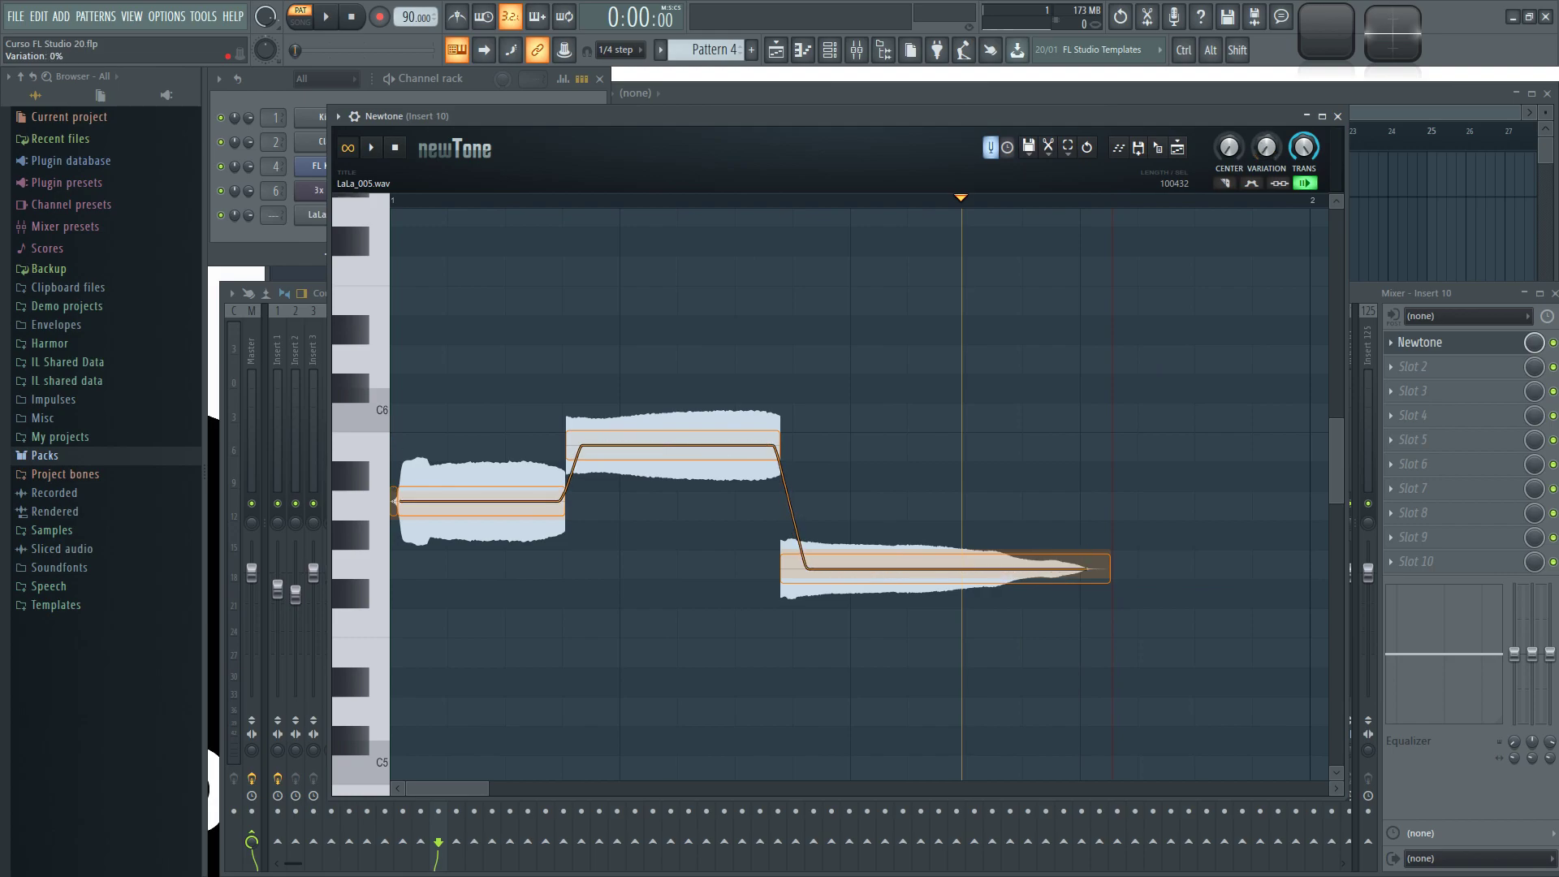
left_click_drag(1306, 155, 1304, 211)
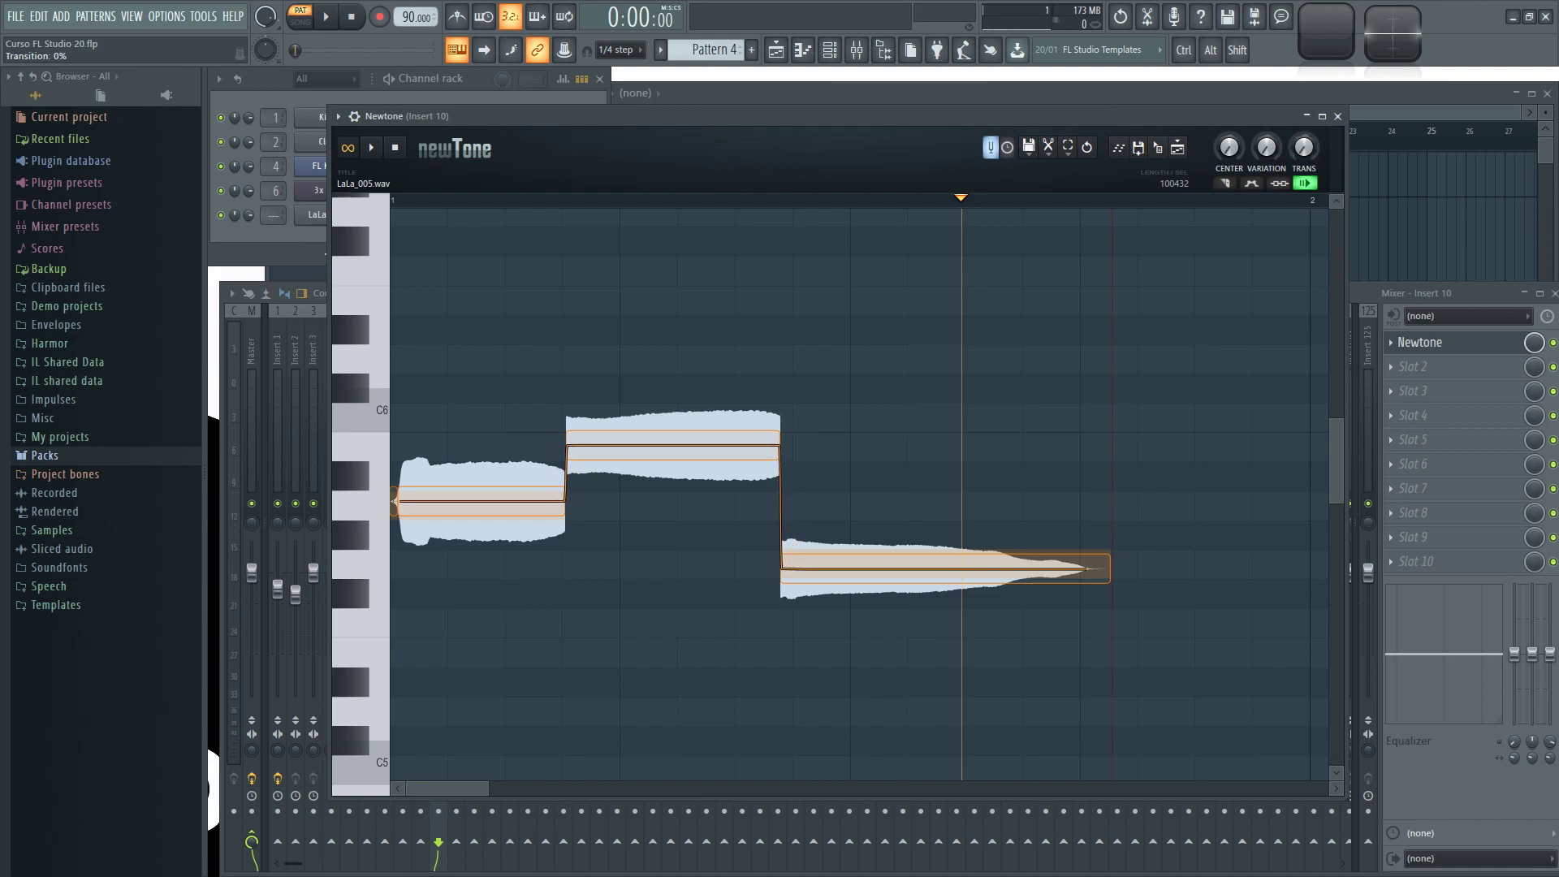
key("space")
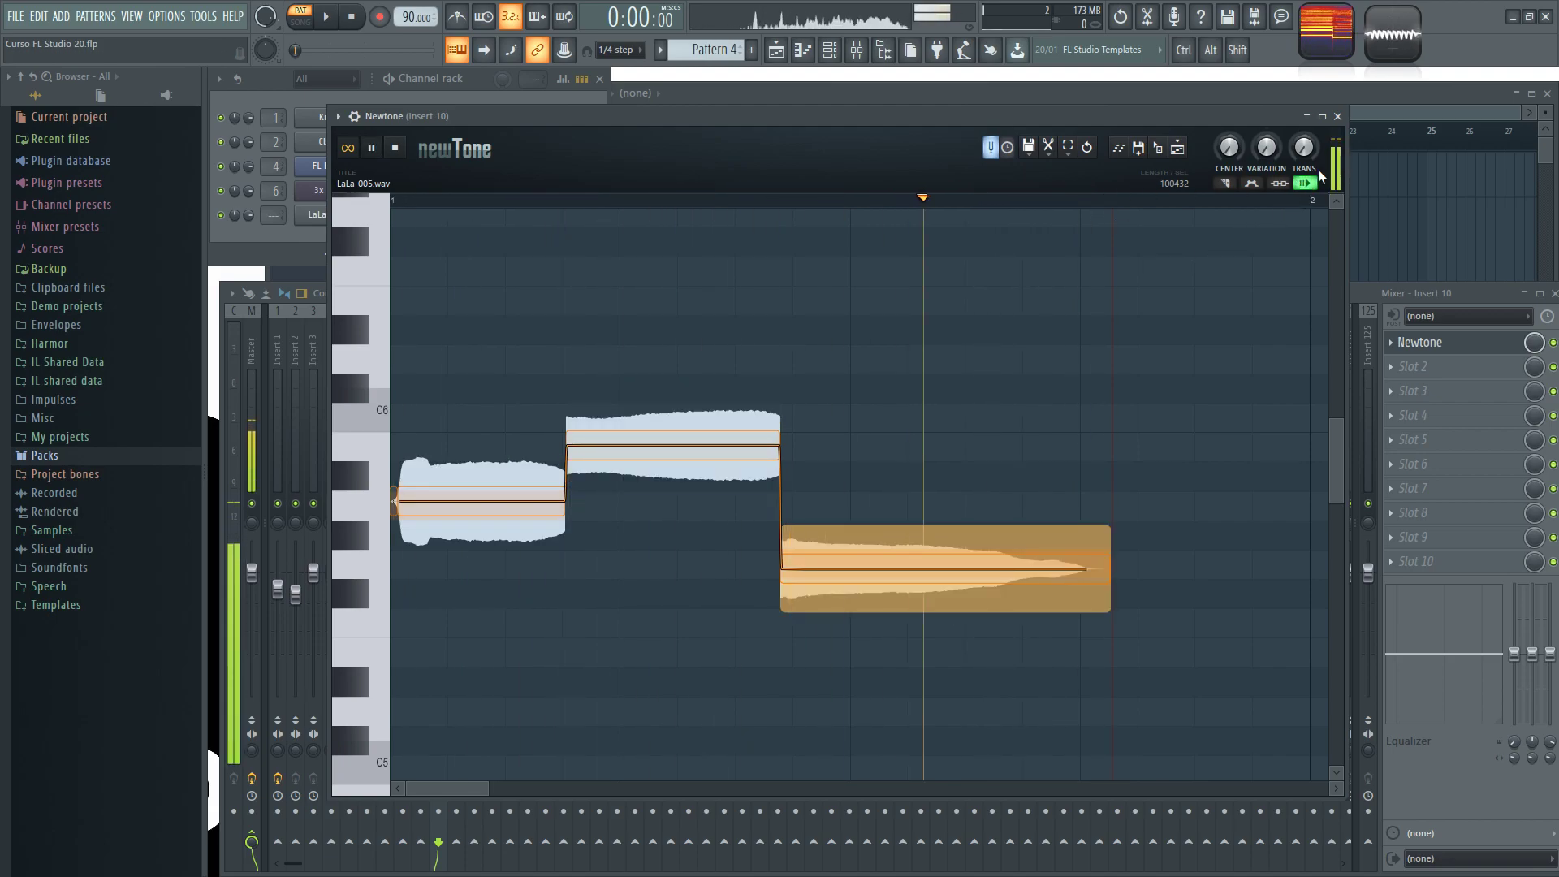
Step: Switch Transition between 0%, about 51% and 100% during playback to compare the note changes, ending at 100% with playback stopped
scroll(1302, 151, "up", 5)
scroll(1302, 150, "down", 4)
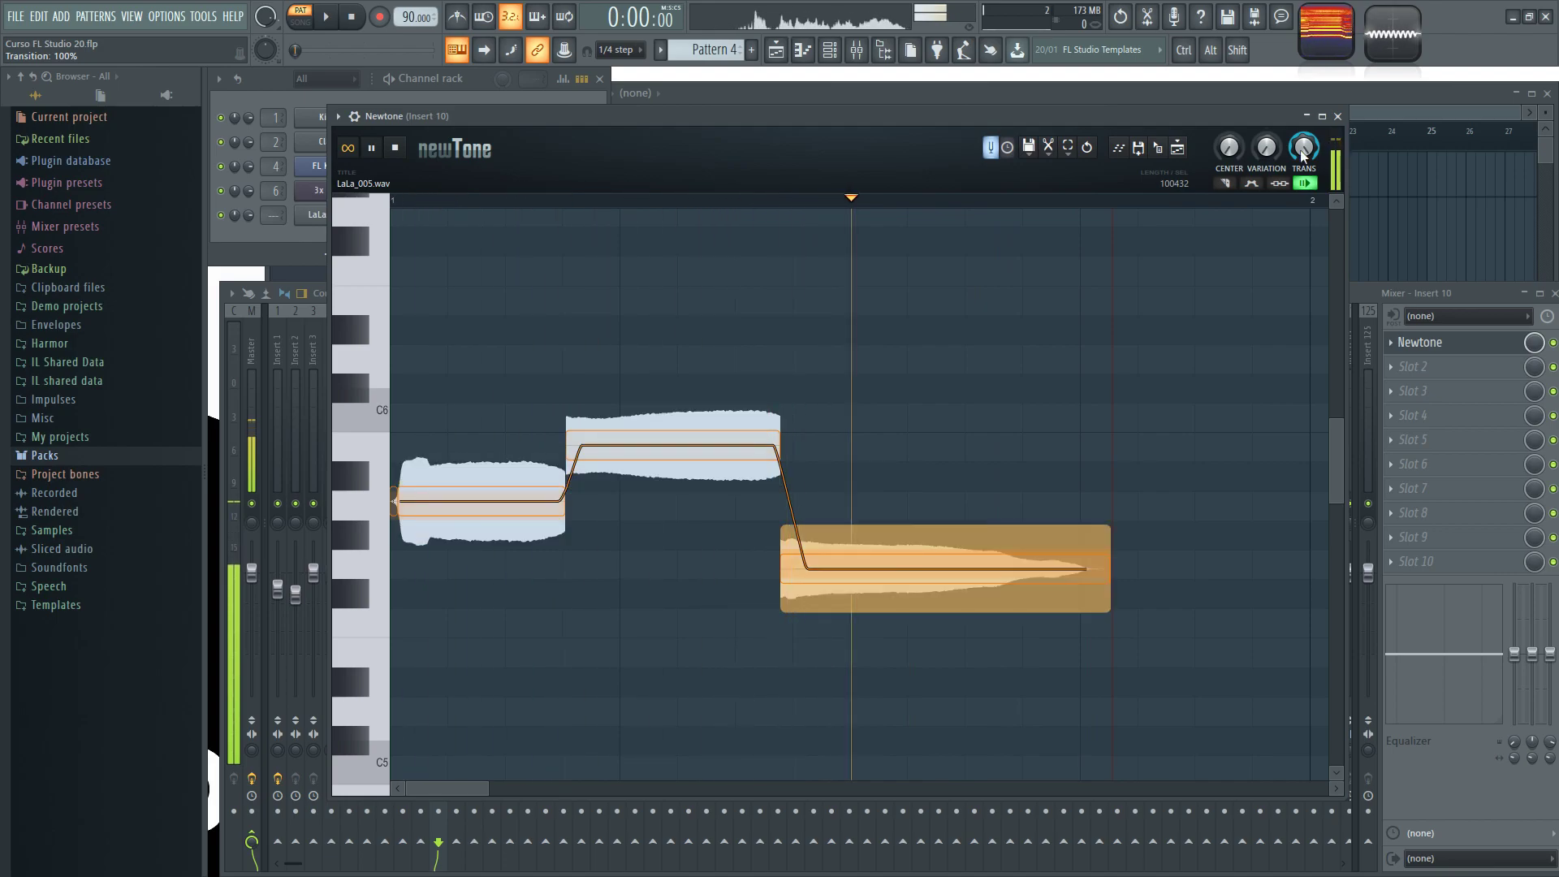
scroll(1302, 153, "down", 2)
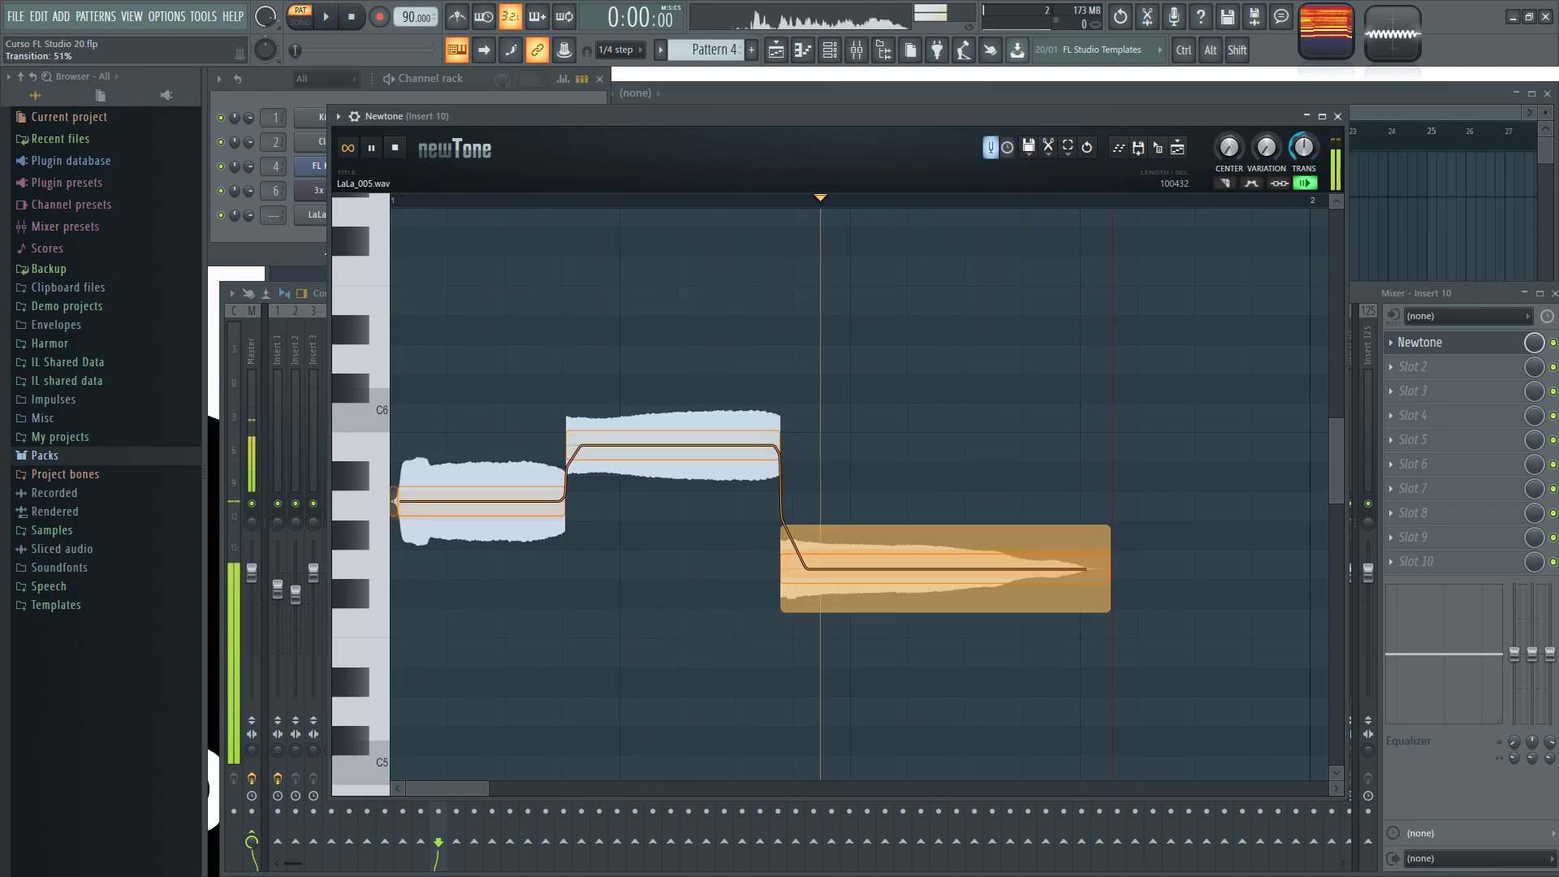
left_click_drag(1301, 154, 1332, 199)
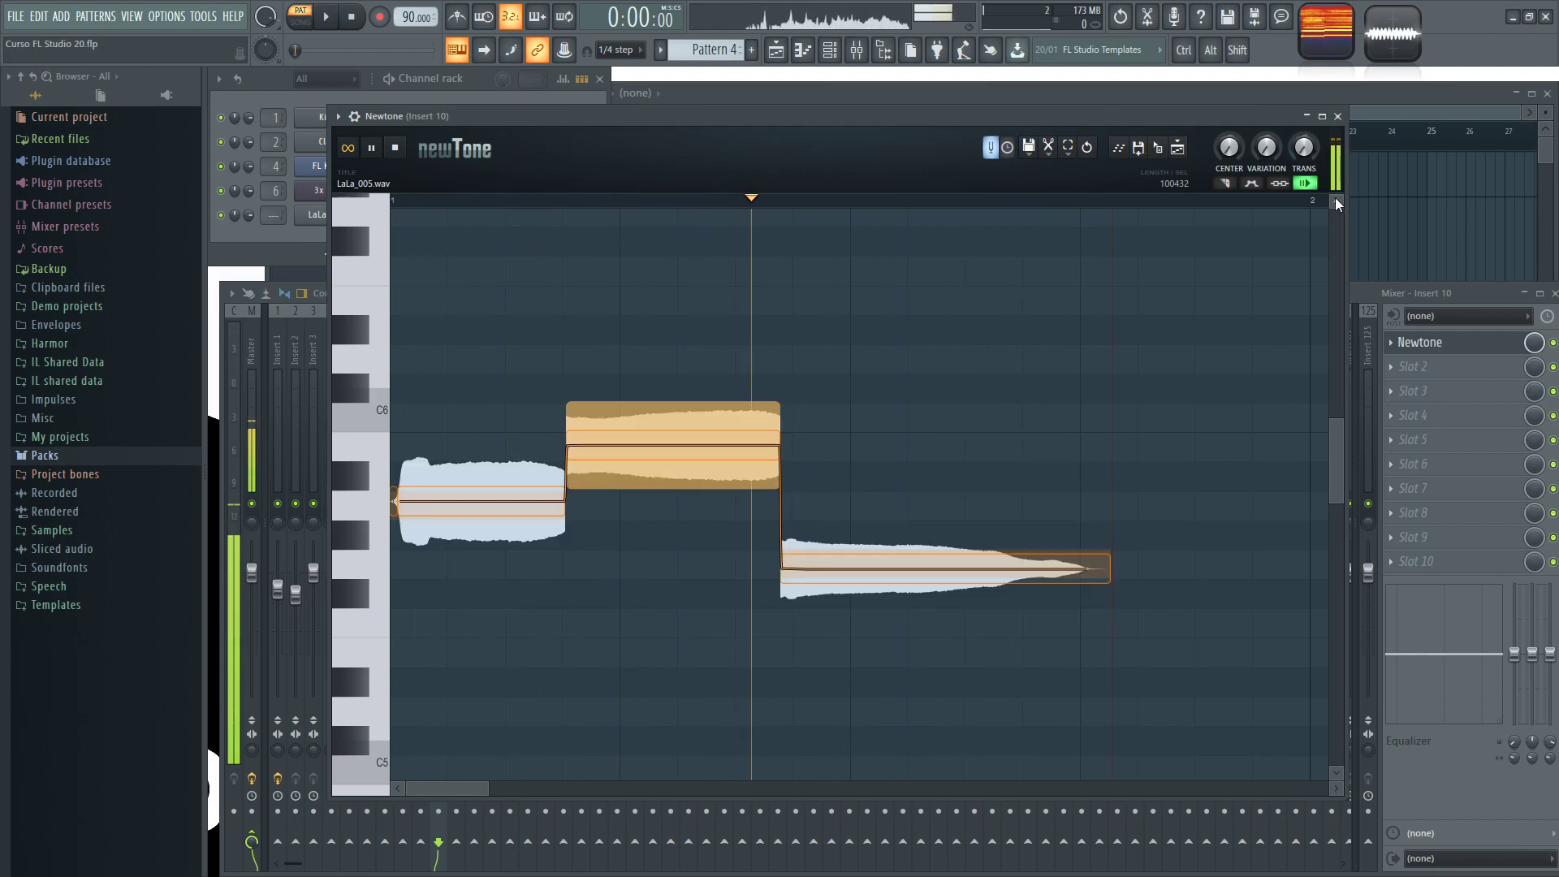
left_click_drag(1339, 203, 1309, 156)
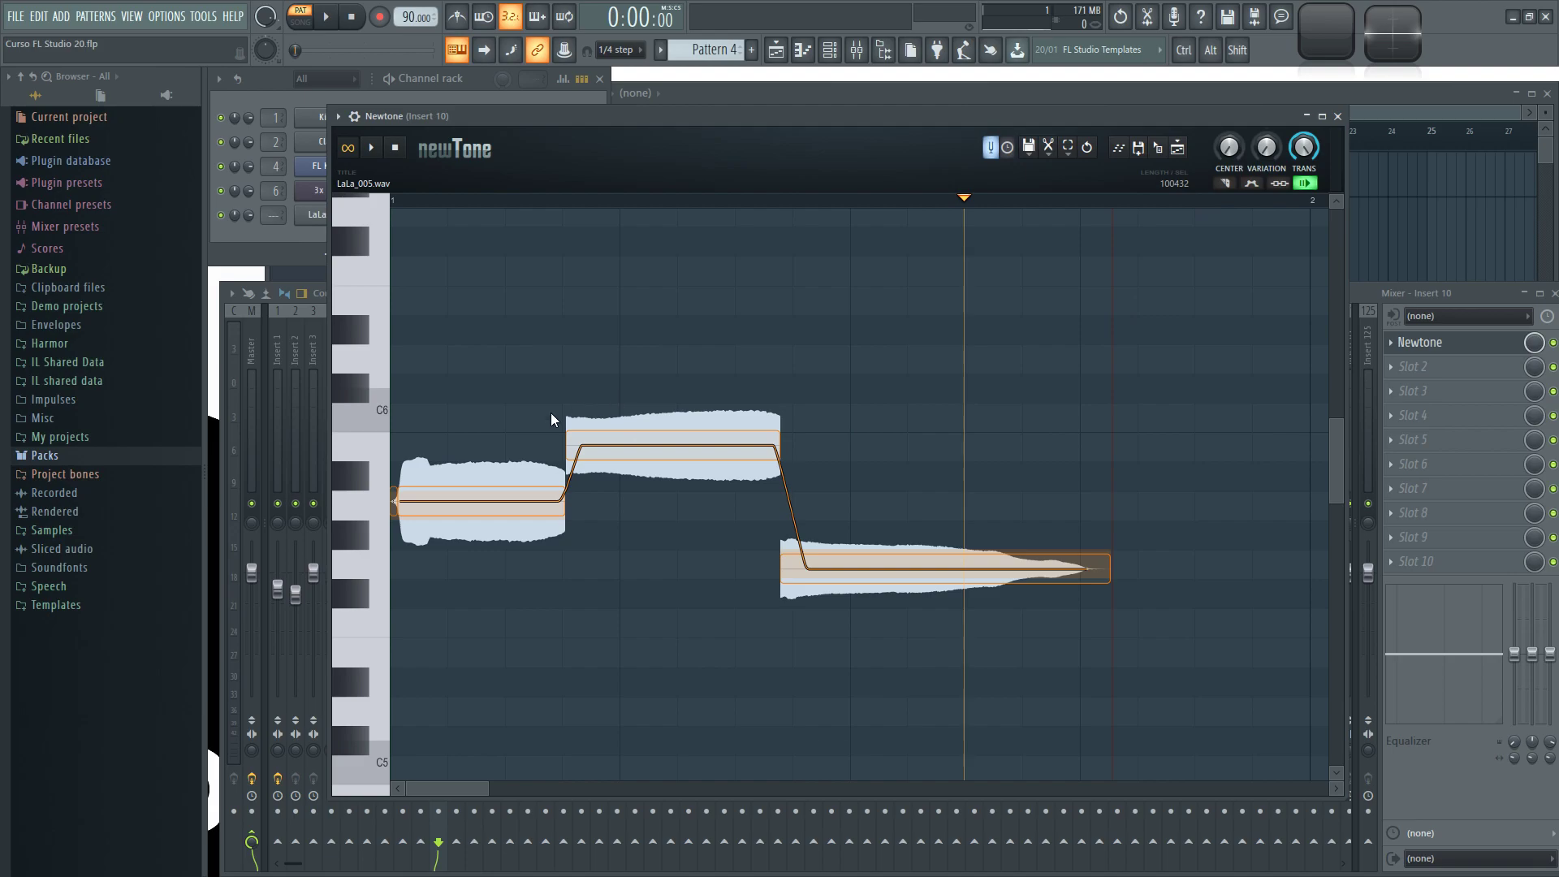
Step: Examine the slopes connecting the flattened notes, from the first note to the last
scroll(455, 388, "up", 1)
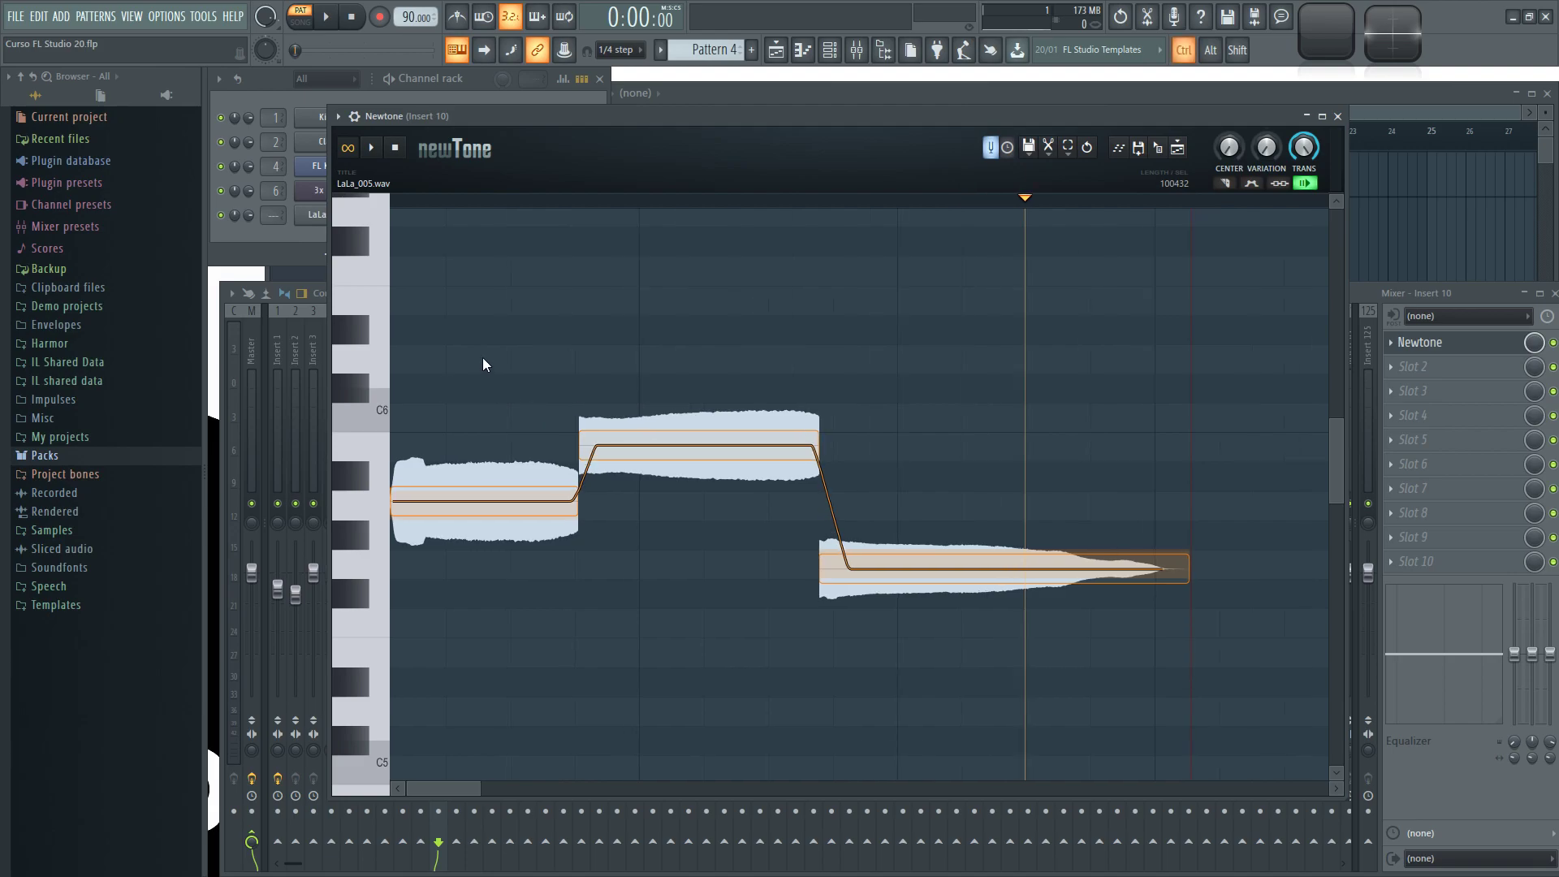
scroll(505, 349, "up", 2)
scroll(518, 354, "down", 3)
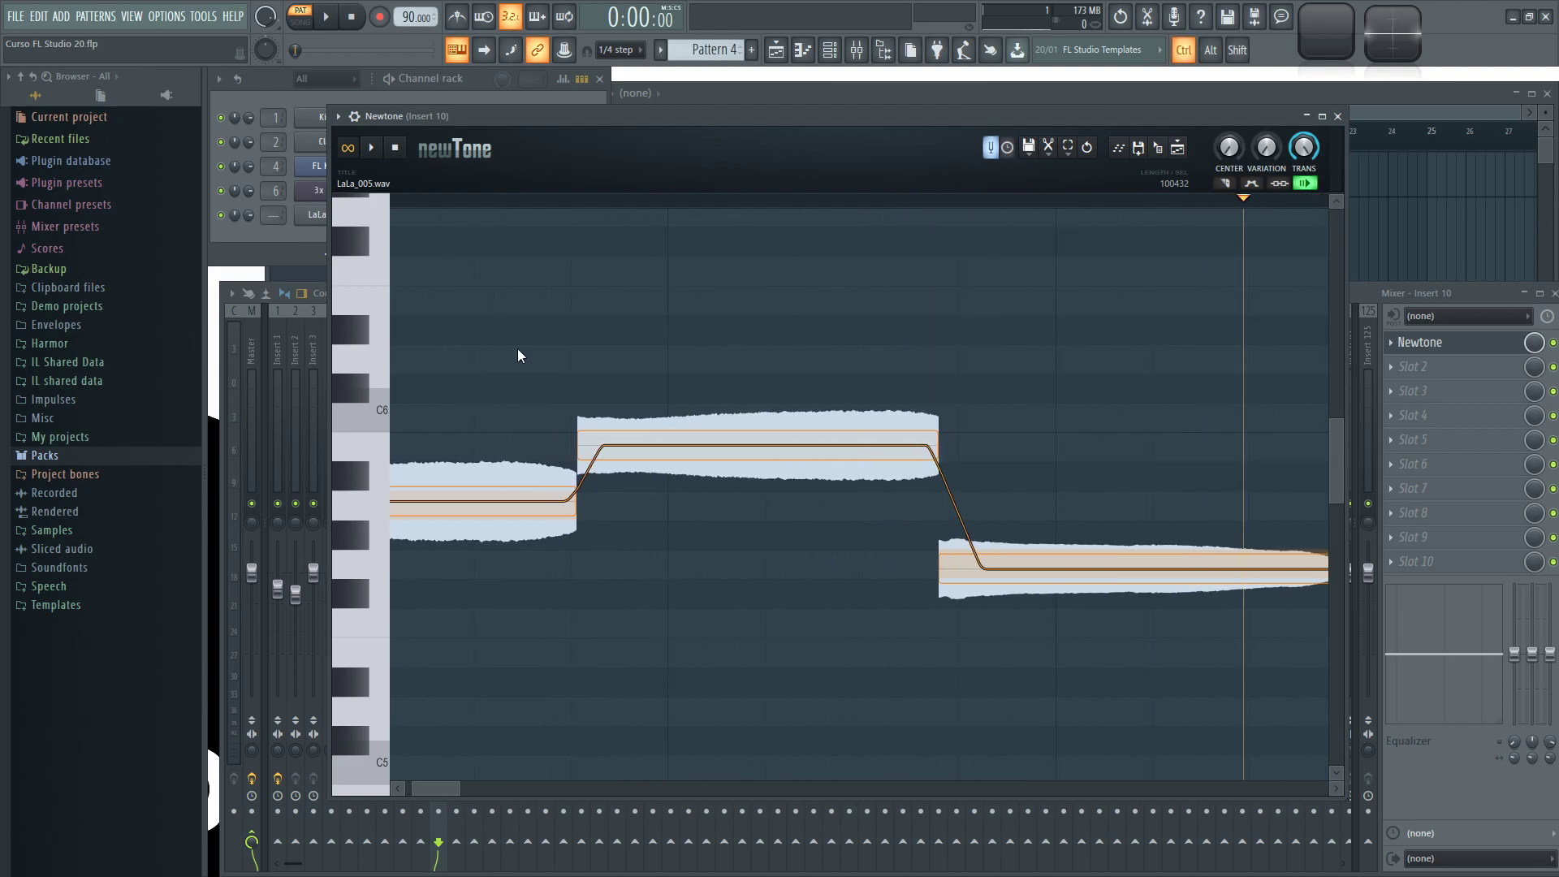
scroll(518, 355, "up", 1)
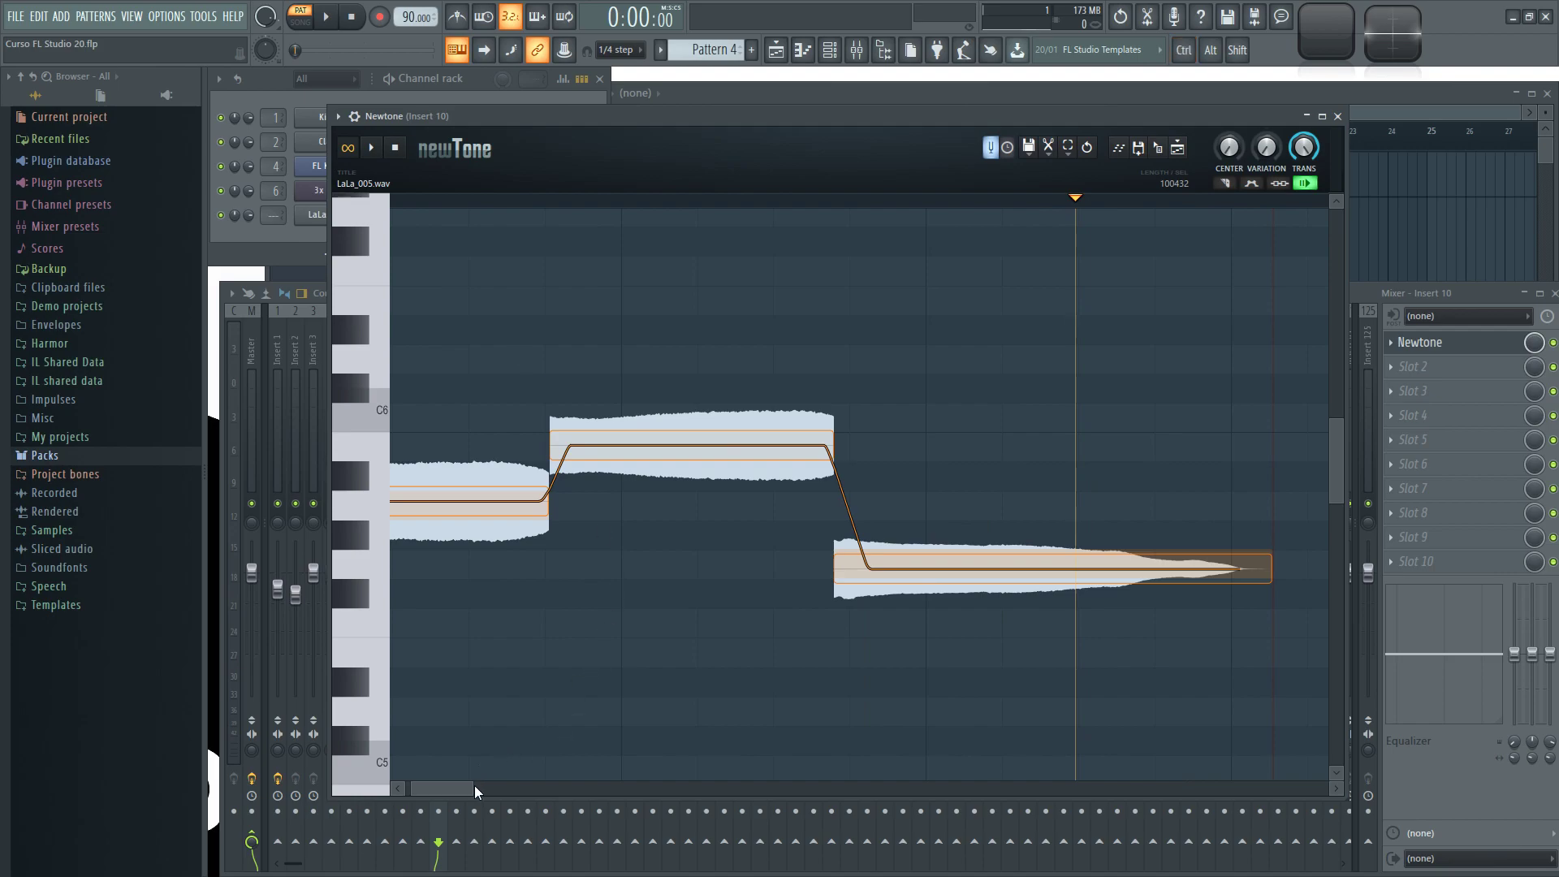
left_click_drag(474, 786, 402, 793)
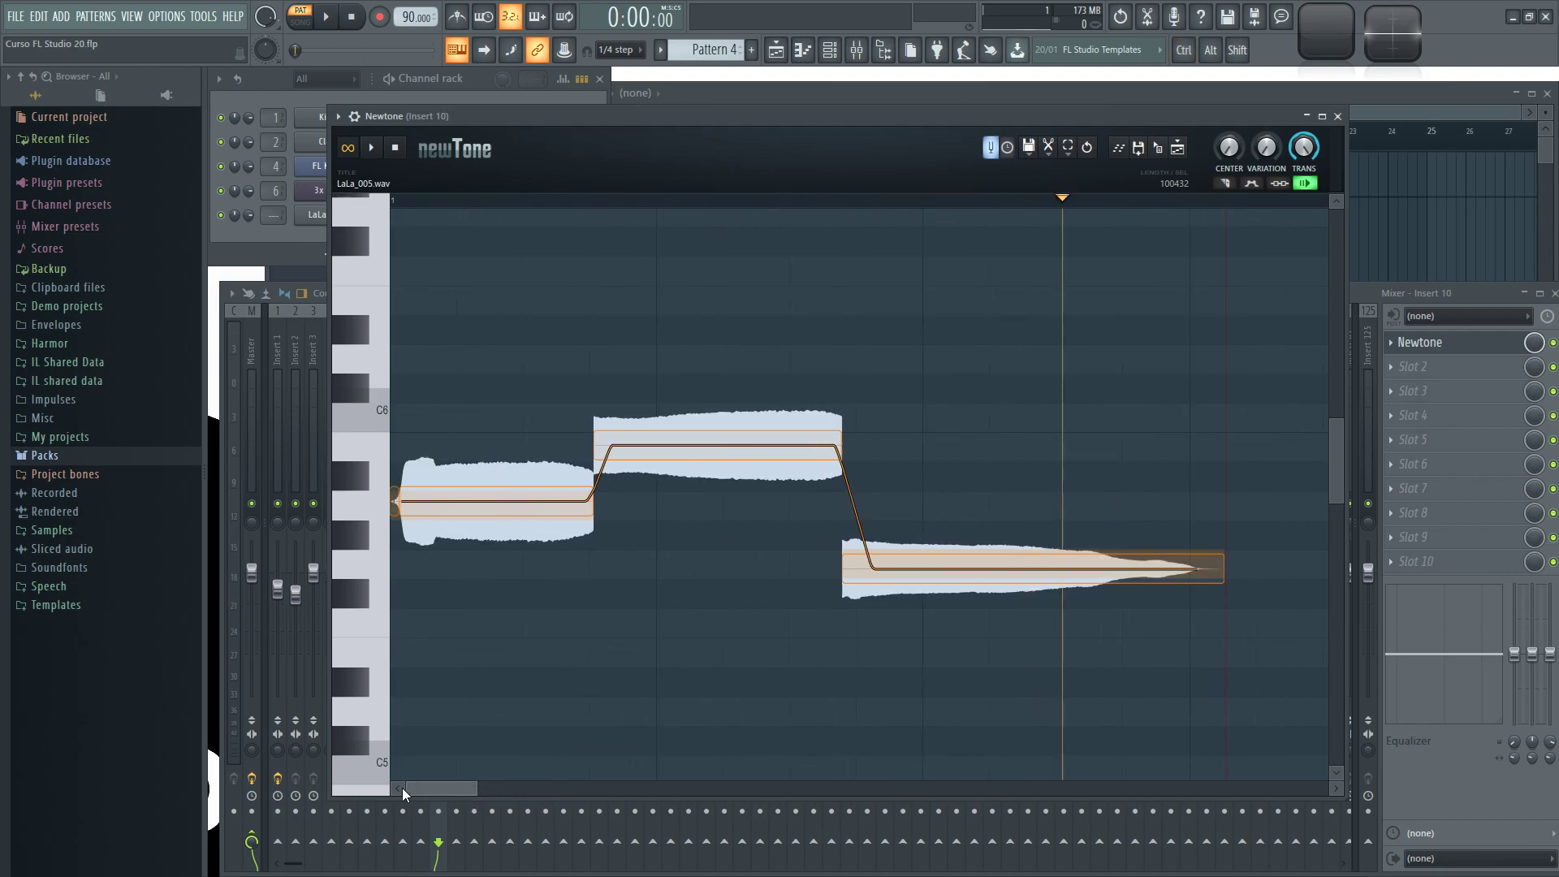
mouse_move(1338, 500)
left_mouse_down()
mouse_move(1337, 560)
mouse_move(1322, 526)
left_mouse_up()
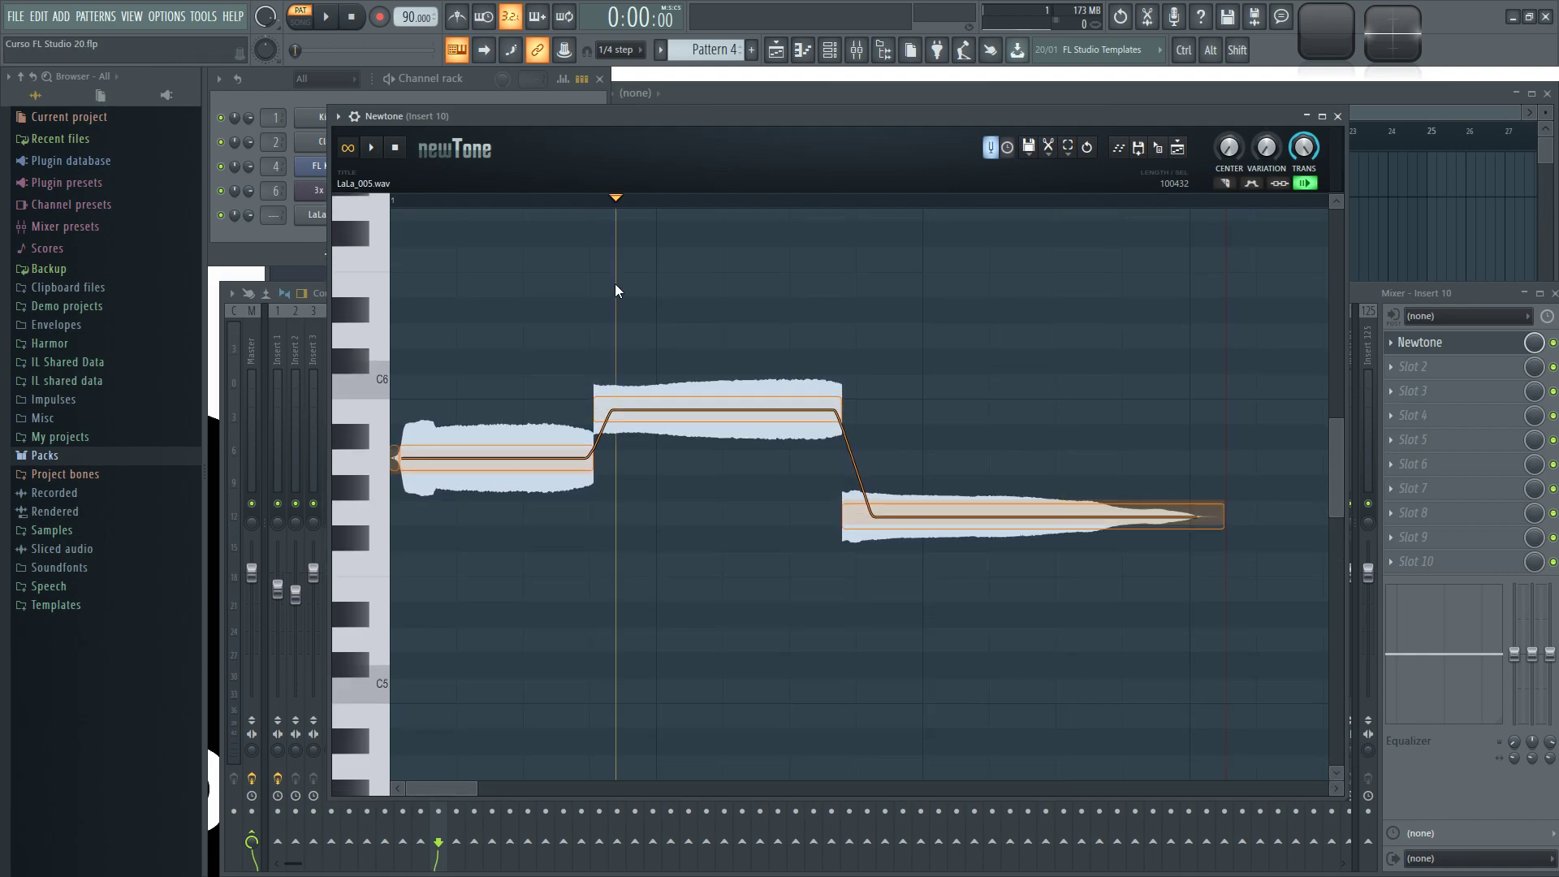
scroll(538, 276, "up", 3, "ctrl")
left_click_drag(437, 793, 437, 651)
Step: Restore Variation to 100% and inspect the natural pitch curve around the first and middle notes
left_click_drag(1264, 152, 1232, 153)
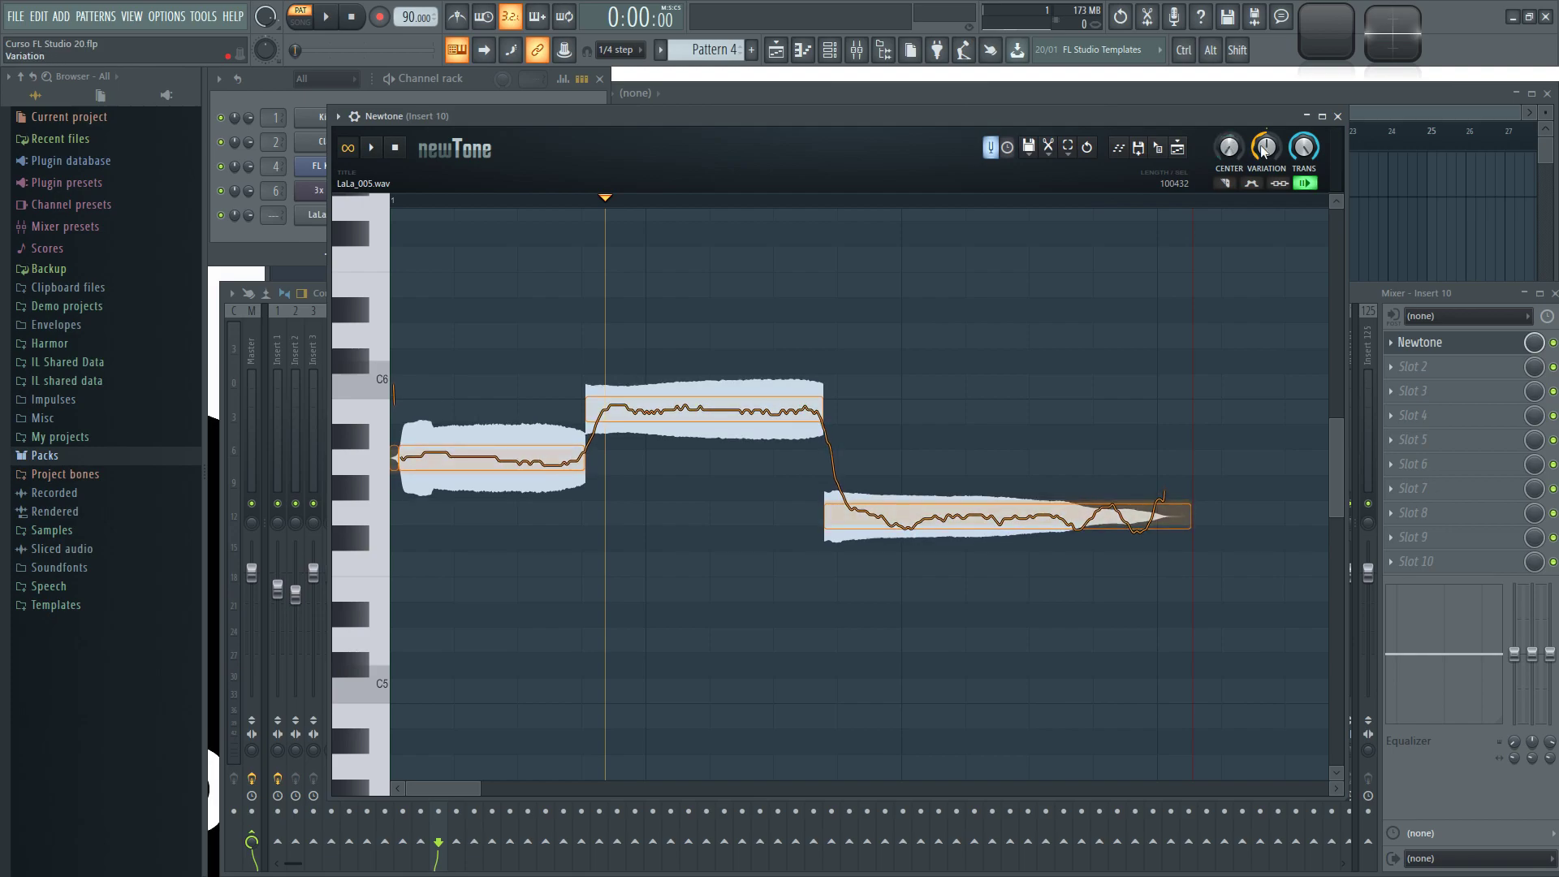
scroll(460, 339, "up", 3)
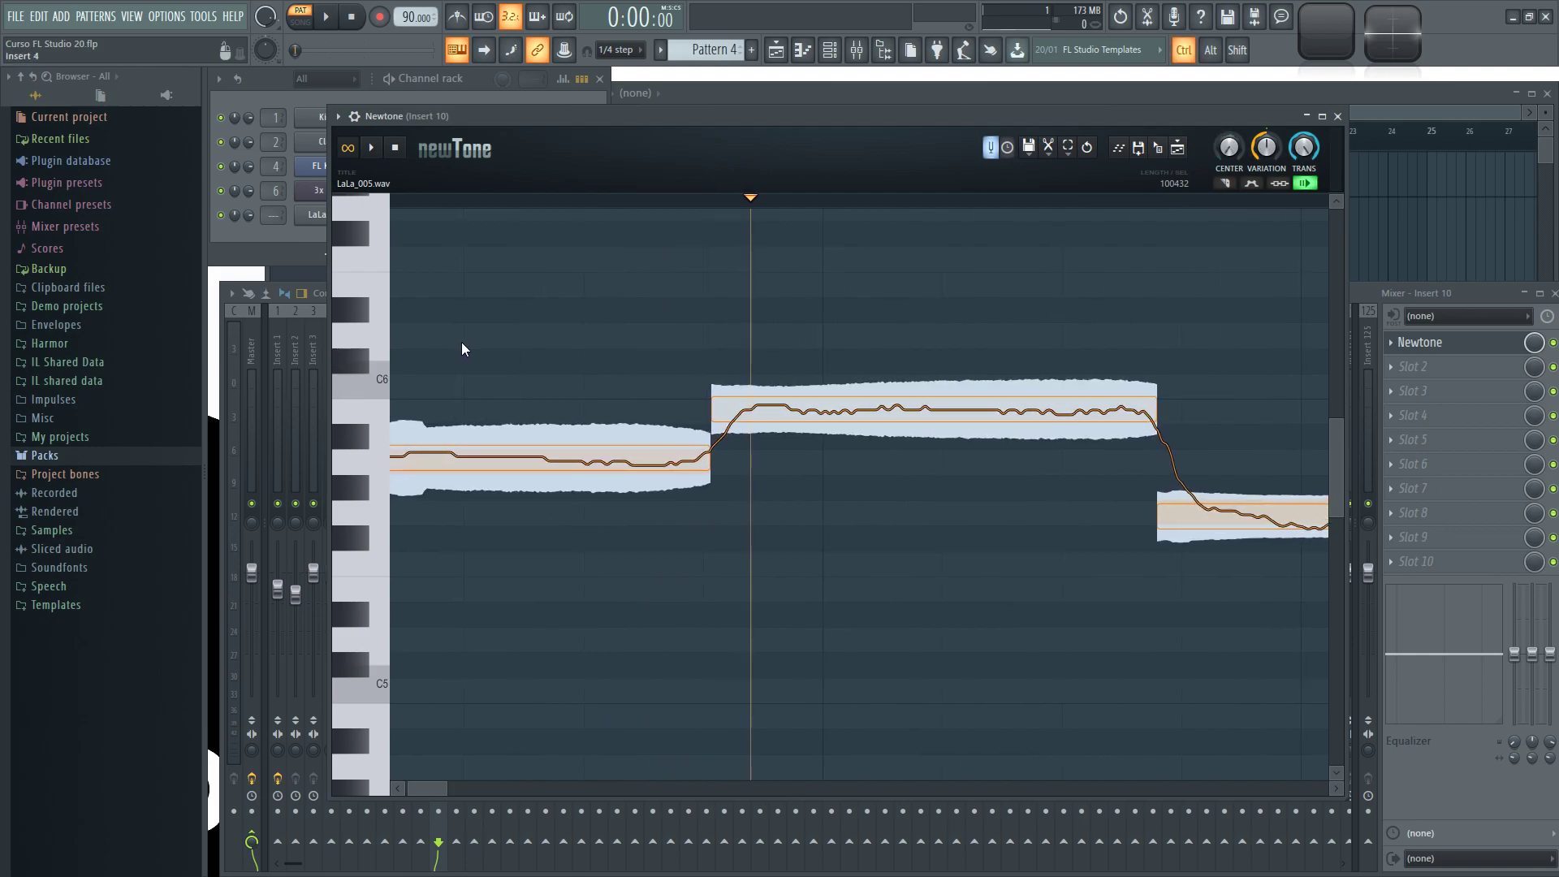
left_click_drag(424, 786, 413, 788)
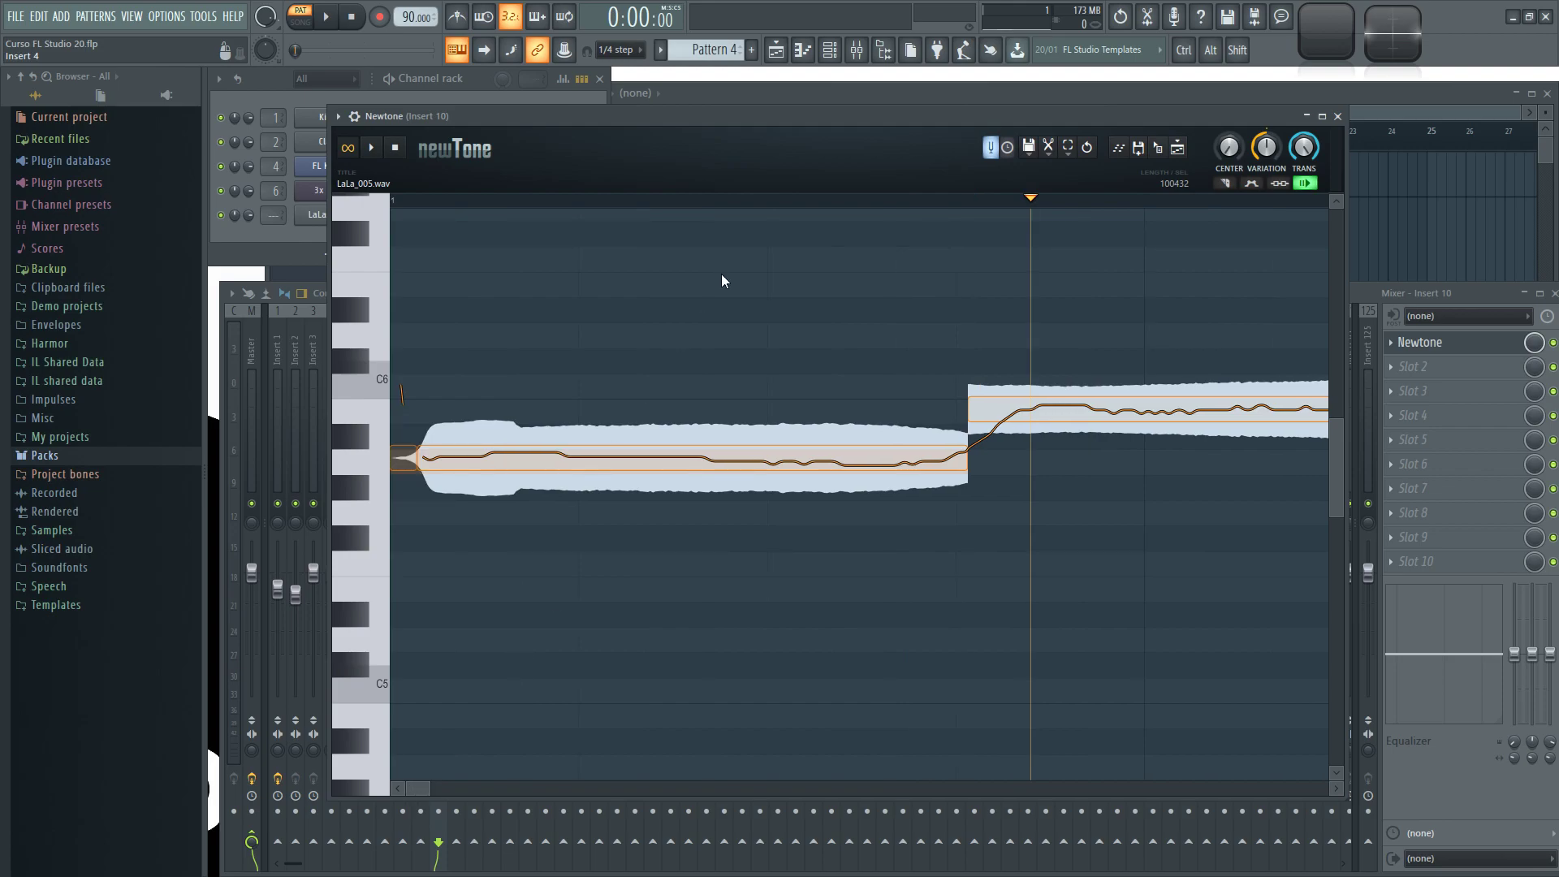
scroll(536, 373, "down", 4)
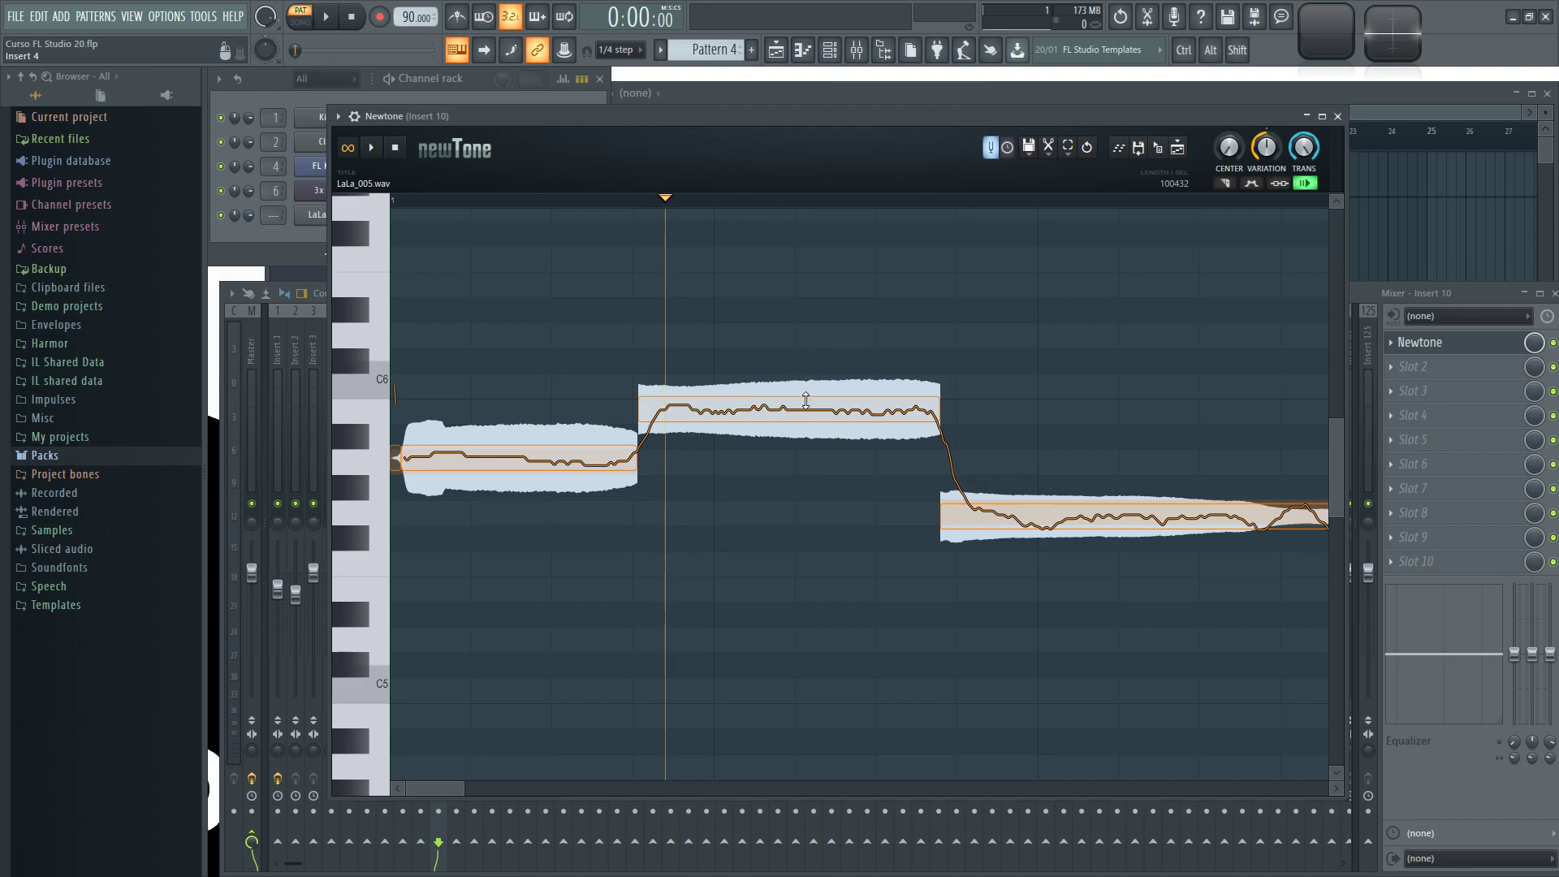
Step: Audition the middle note and lower it by one semitone to A#5
left_click(800, 419)
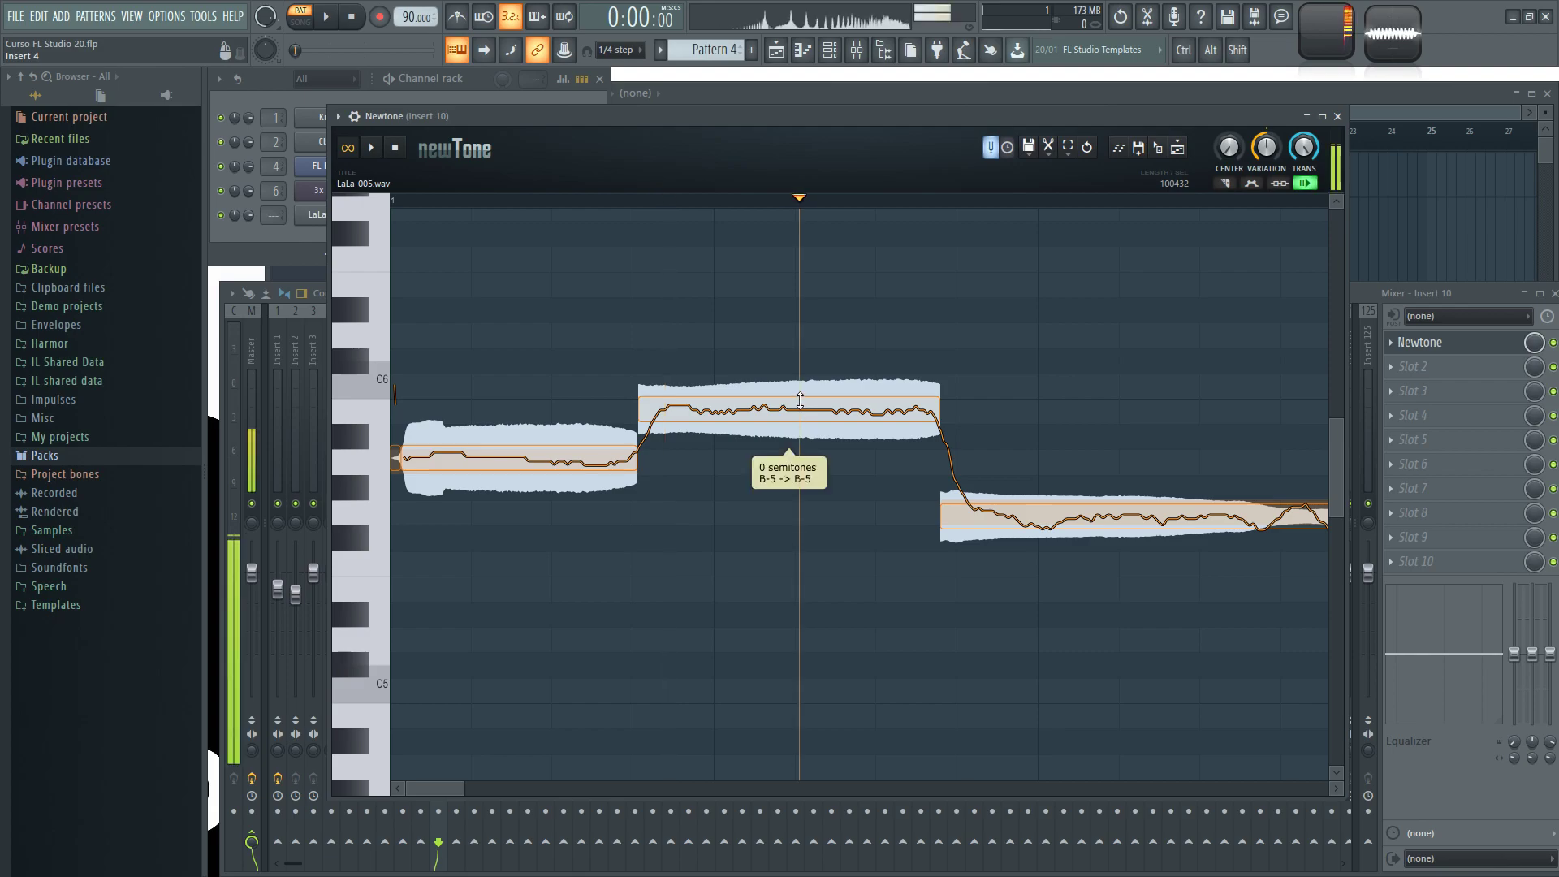
mouse_move(801, 419)
left_mouse_down()
mouse_move(796, 465)
mouse_move(794, 415)
left_mouse_up()
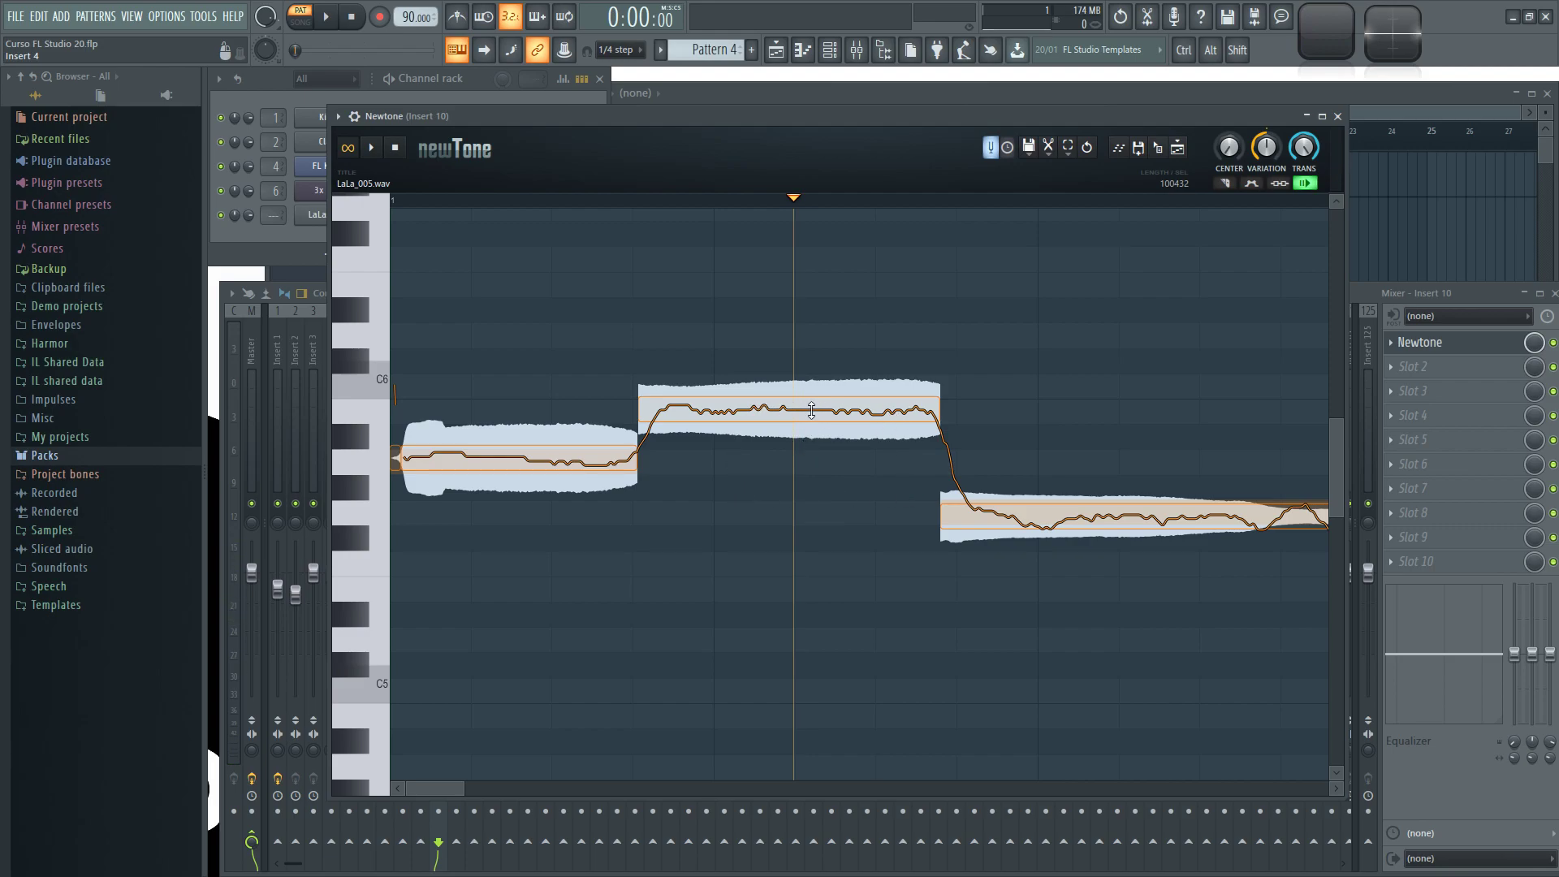
left_click_drag(811, 410, 811, 437)
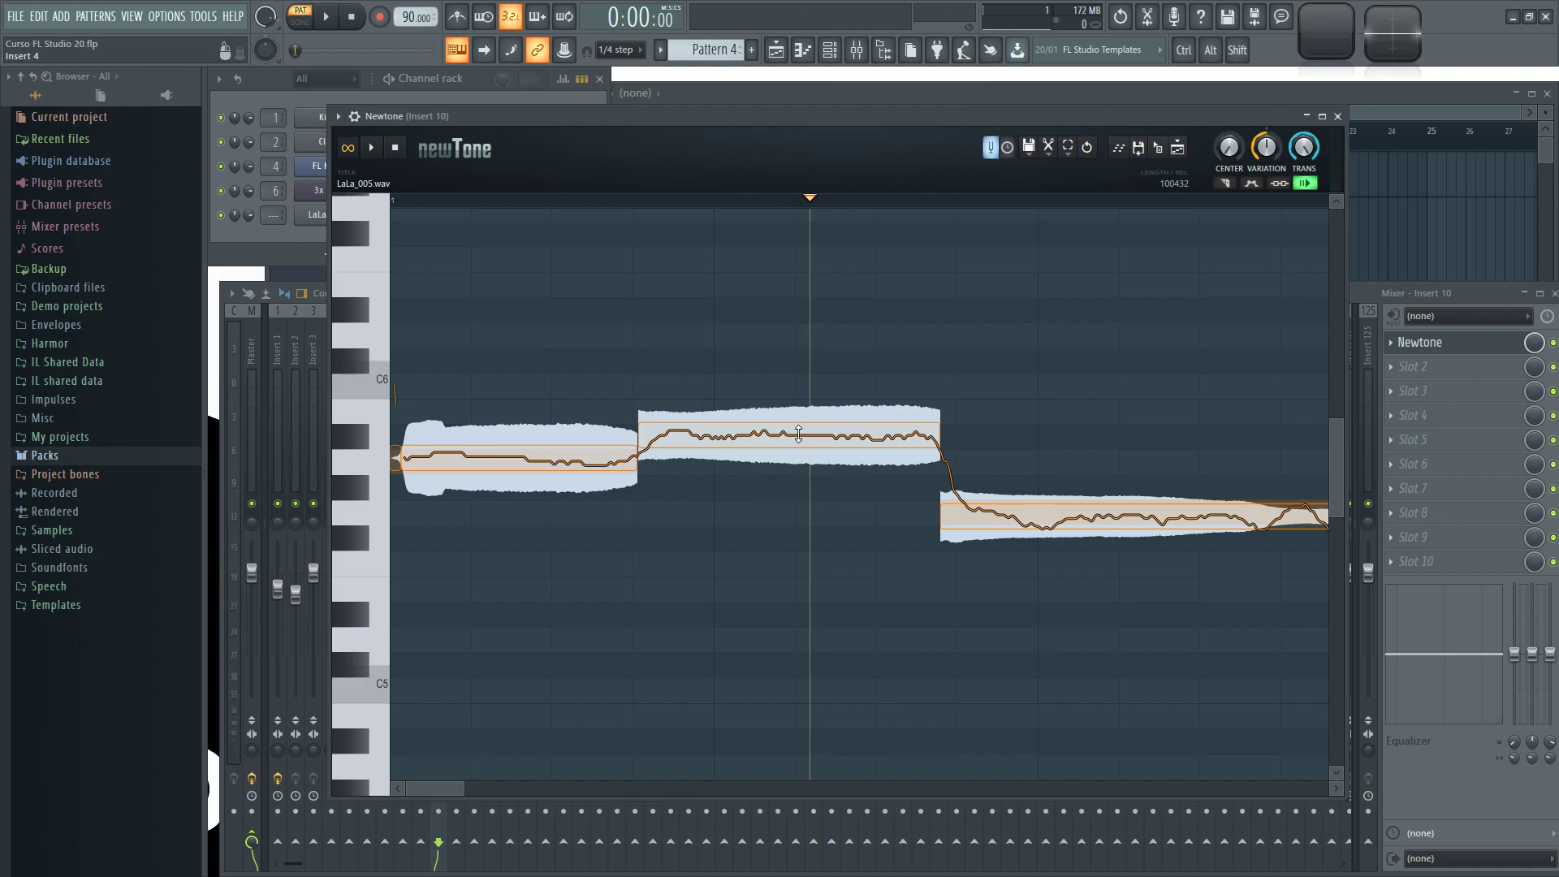
mouse_move(799, 434)
left_mouse_down()
mouse_move(794, 599)
mouse_move(791, 382)
mouse_move(791, 425)
left_mouse_up()
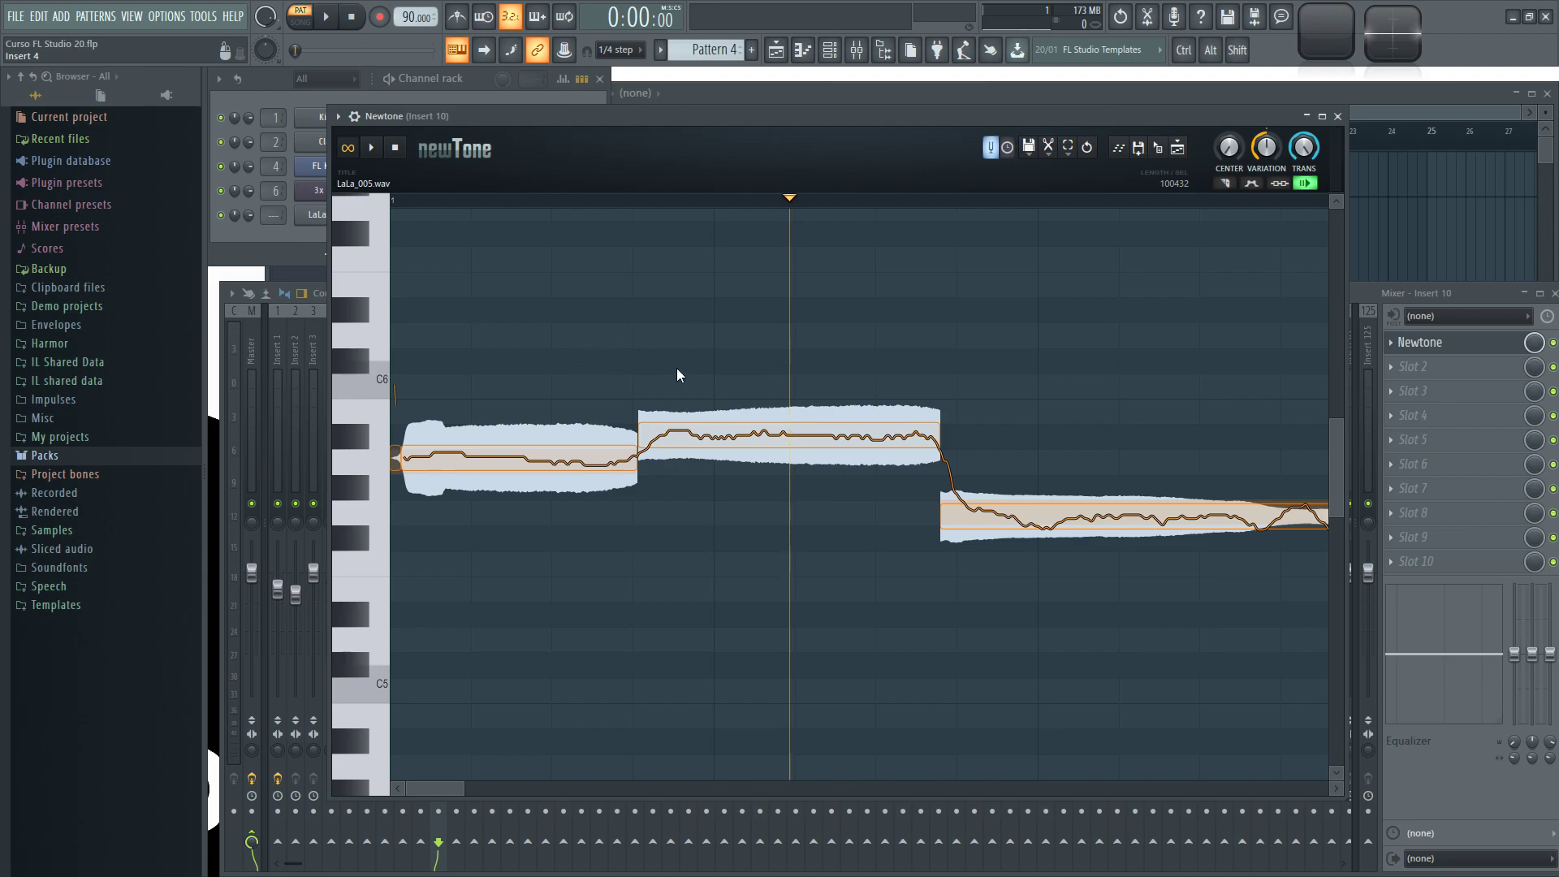
scroll(606, 335, "down", 2)
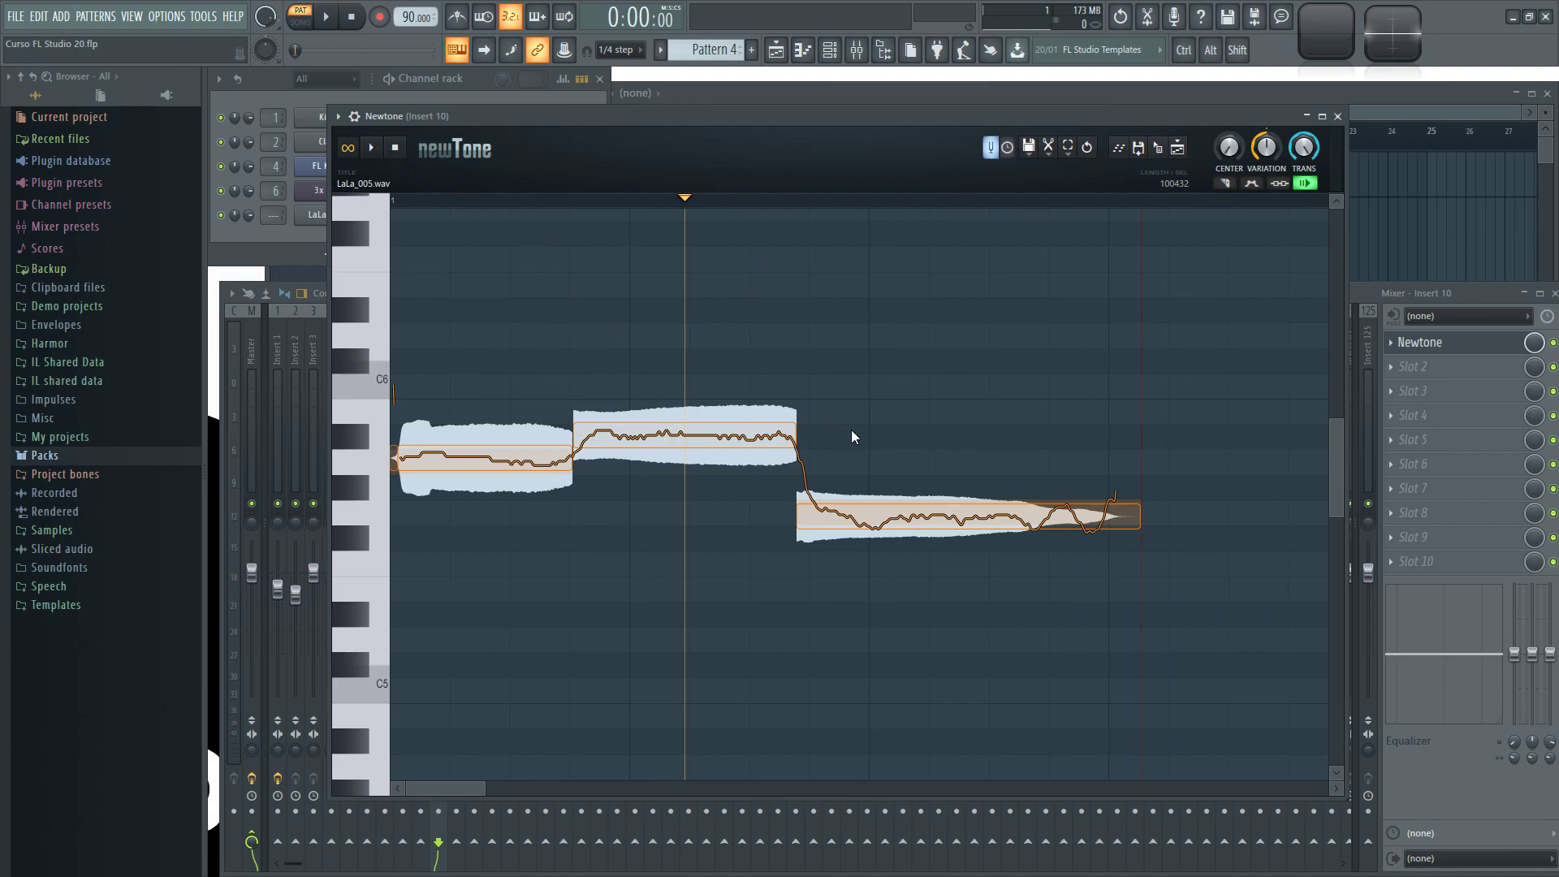
Step: Play the sample and raise the middle note six semitones to E6, listening to the changed melody
left_click(371, 147)
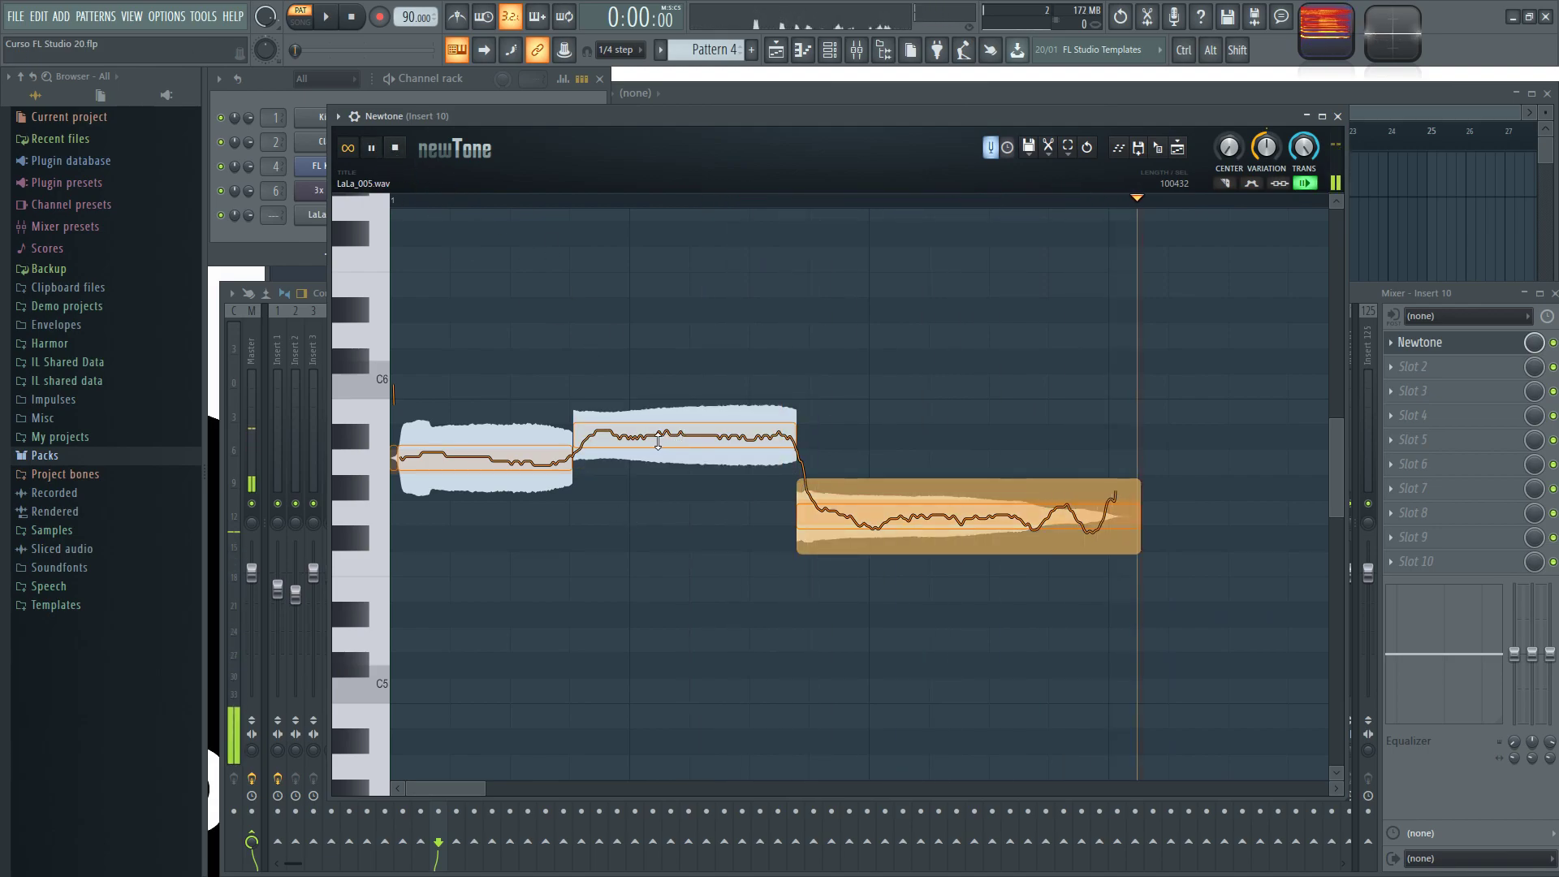
left_click_drag(657, 443, 679, 320)
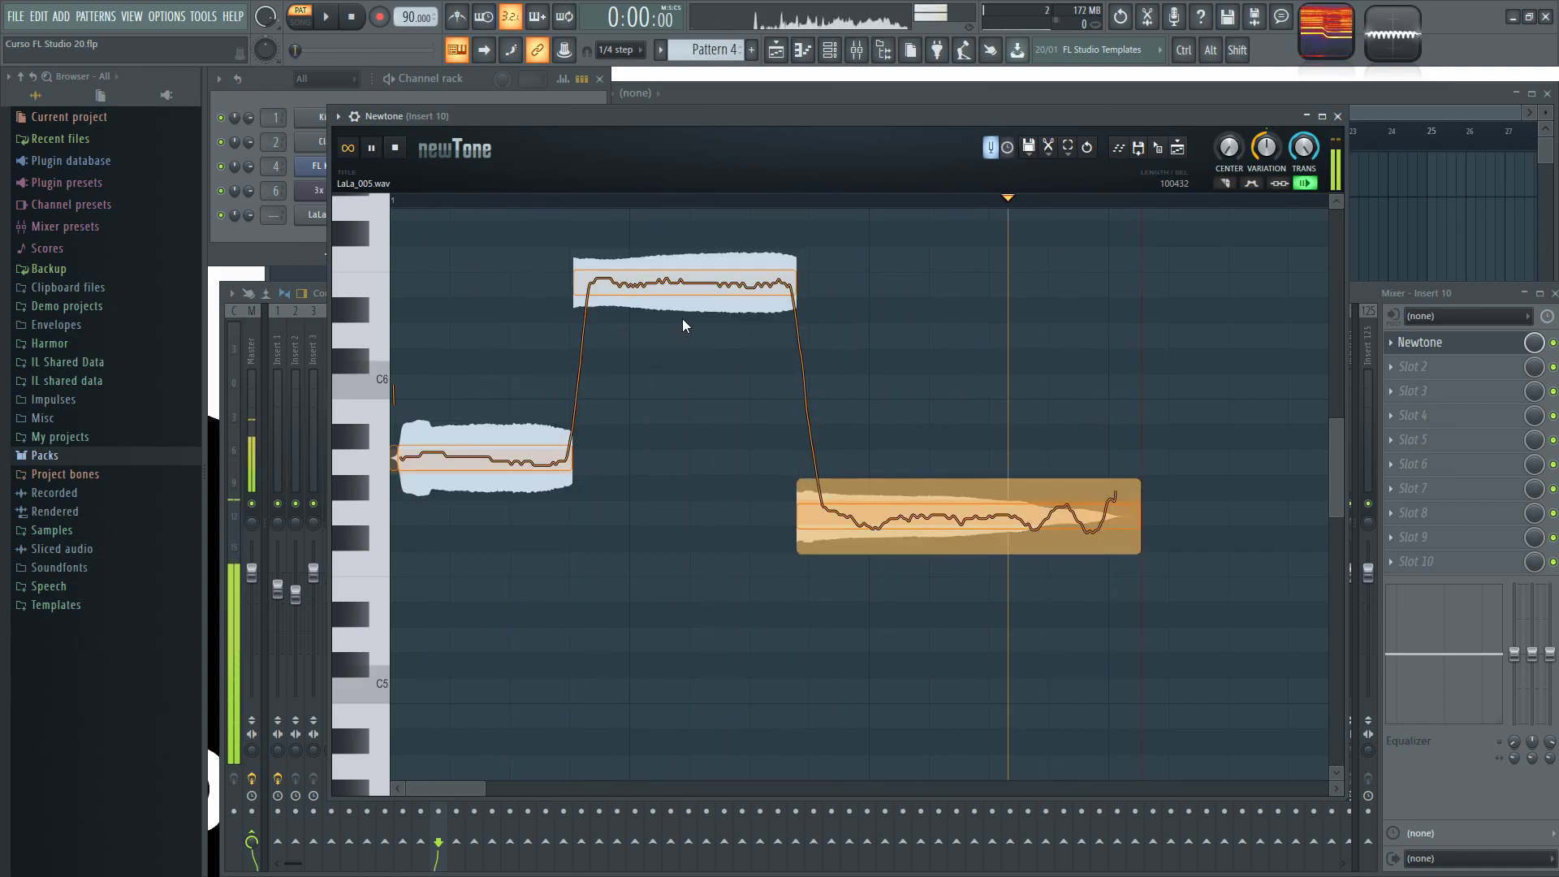
left_click(686, 305)
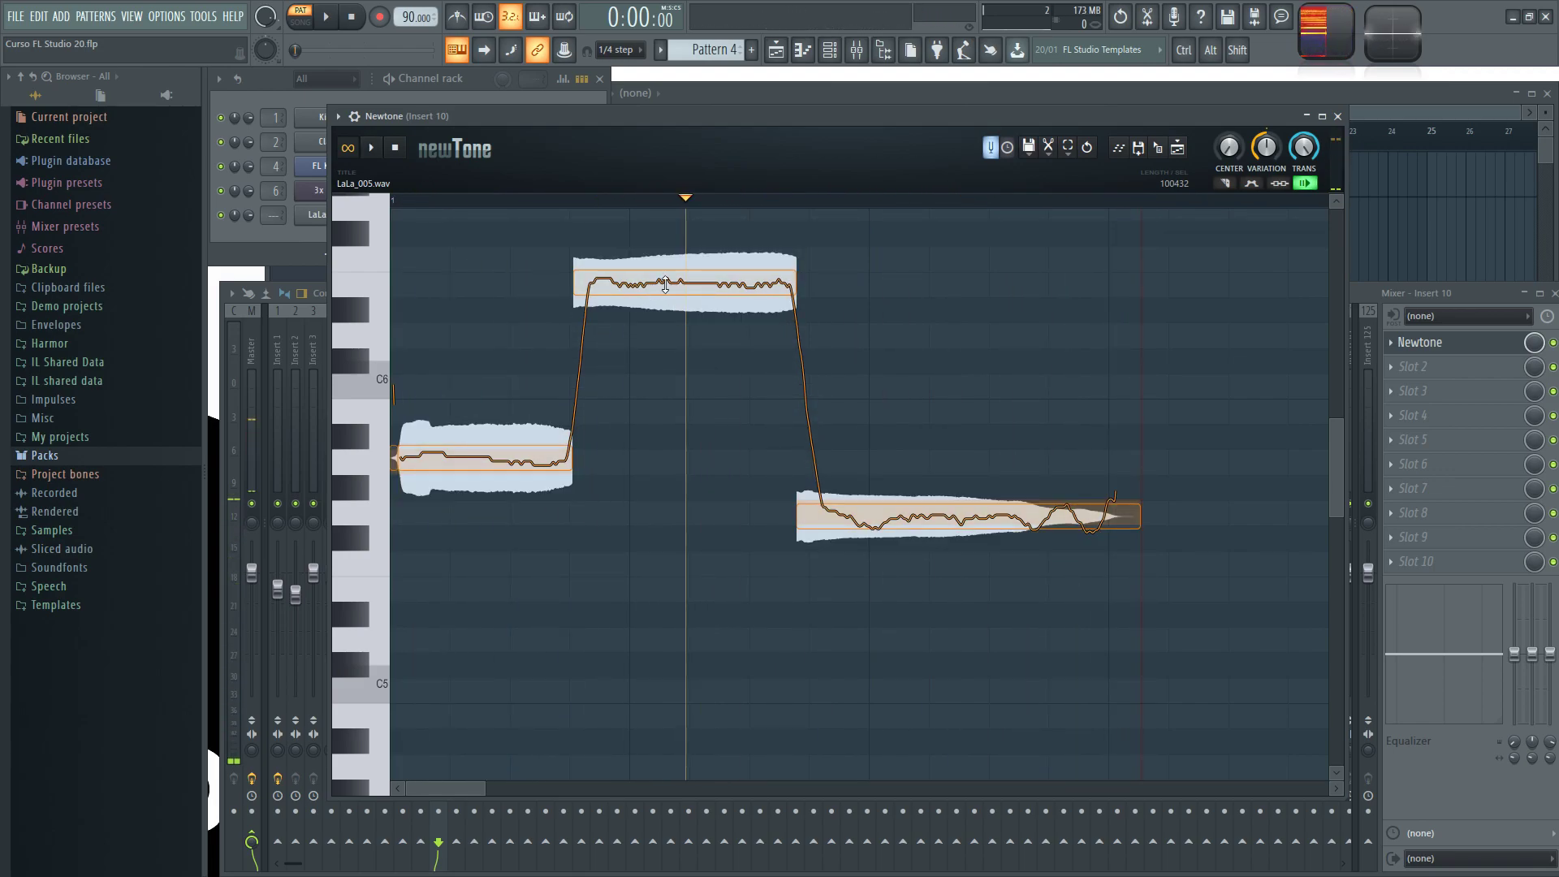
key("space")
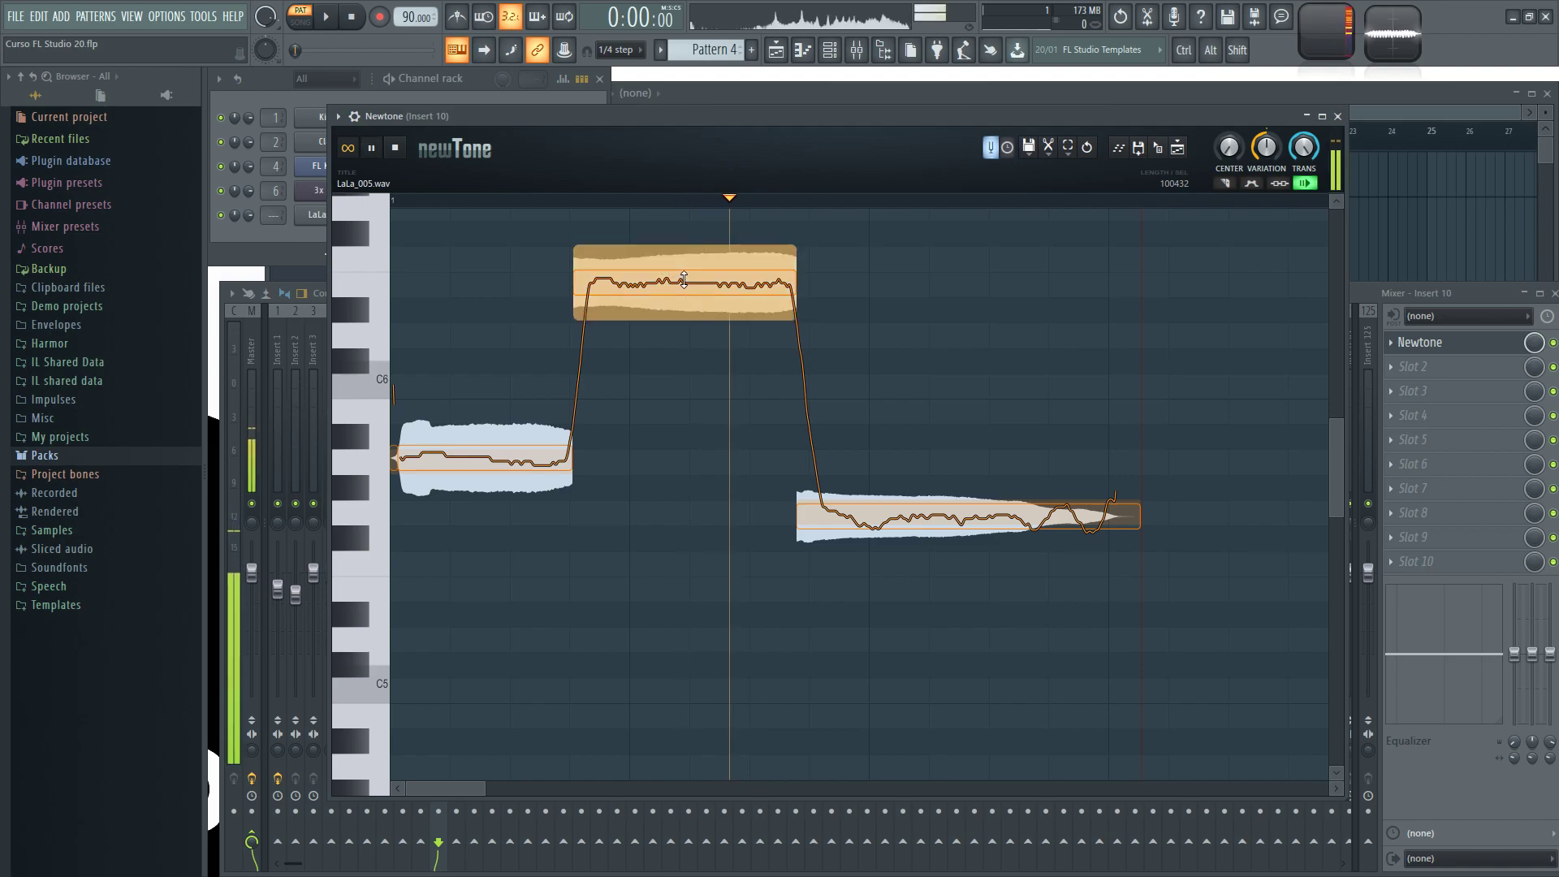
Step: Return the middle note to B5, stop playback, and turn Center back to its minimum after trying 100%
left_click_drag(682, 279, 692, 404)
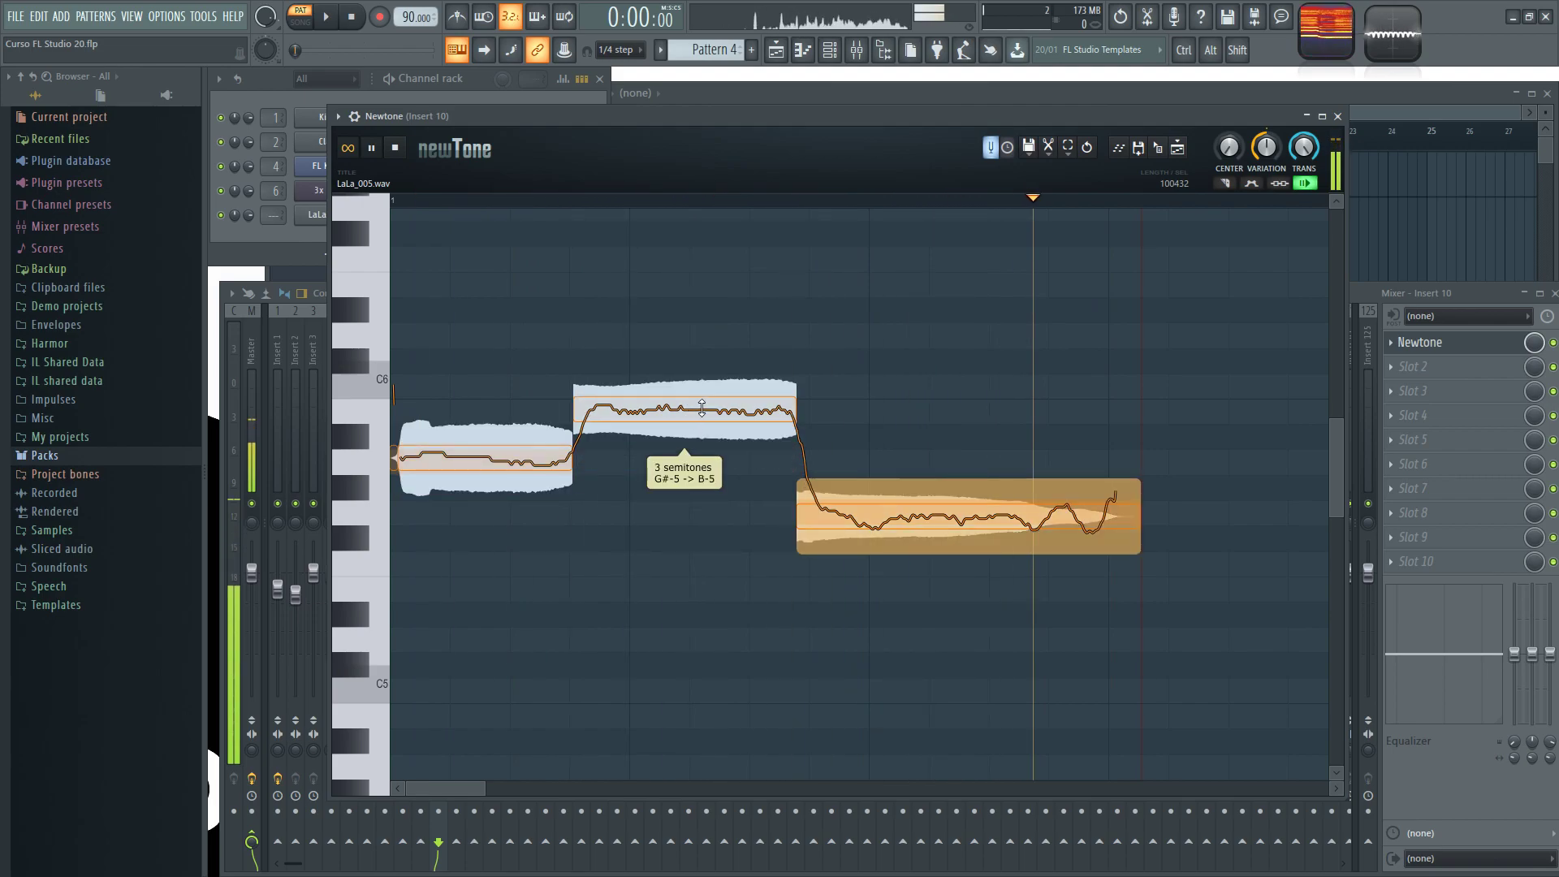
left_click(396, 149)
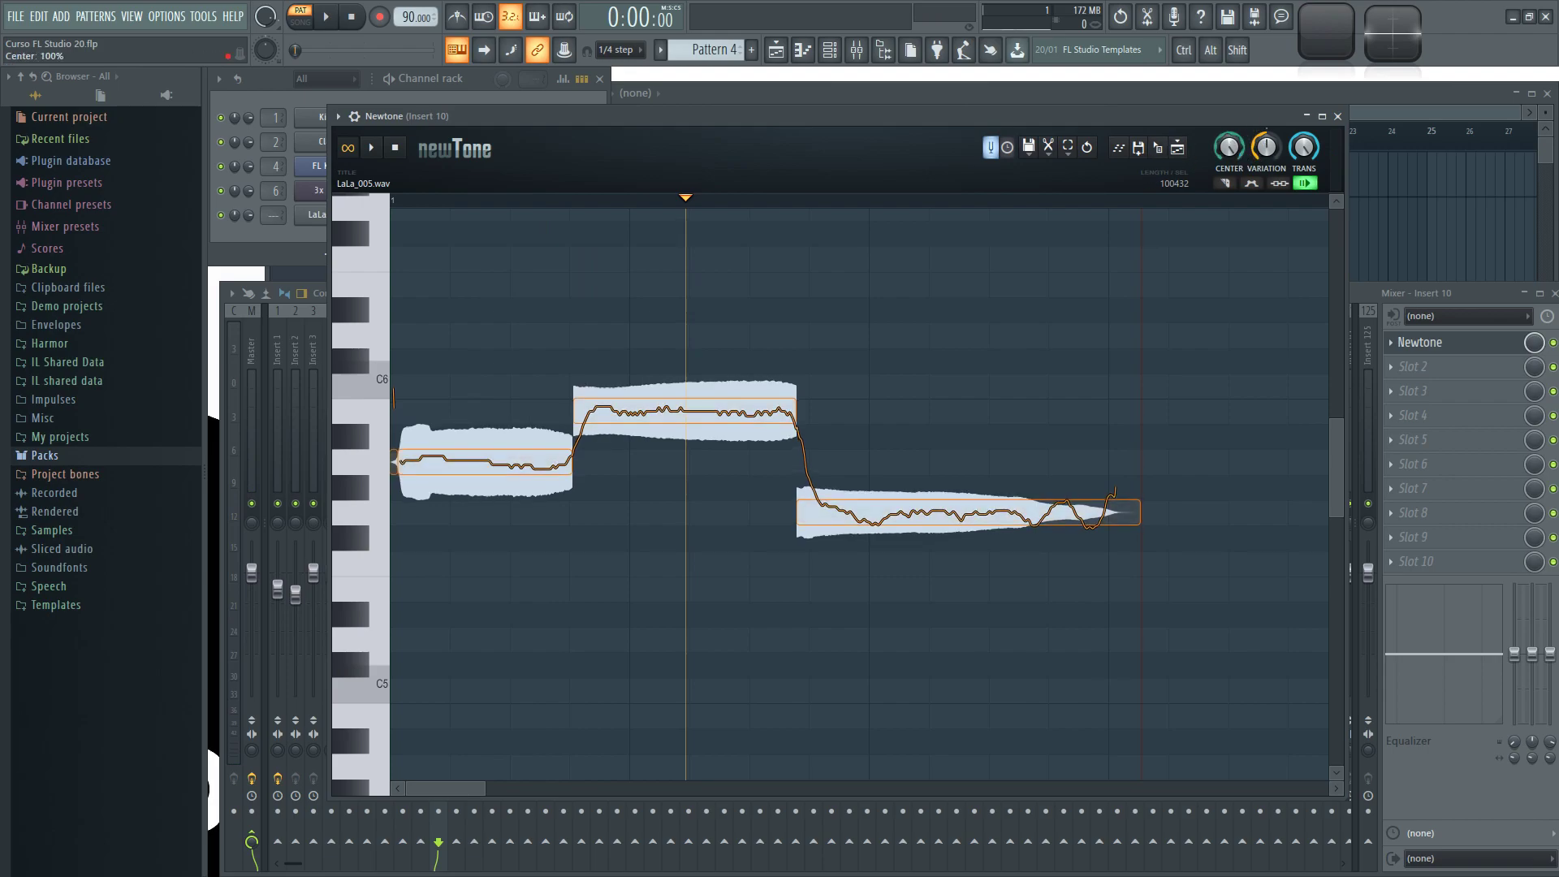
left_click_drag(1237, 157, 1225, 155)
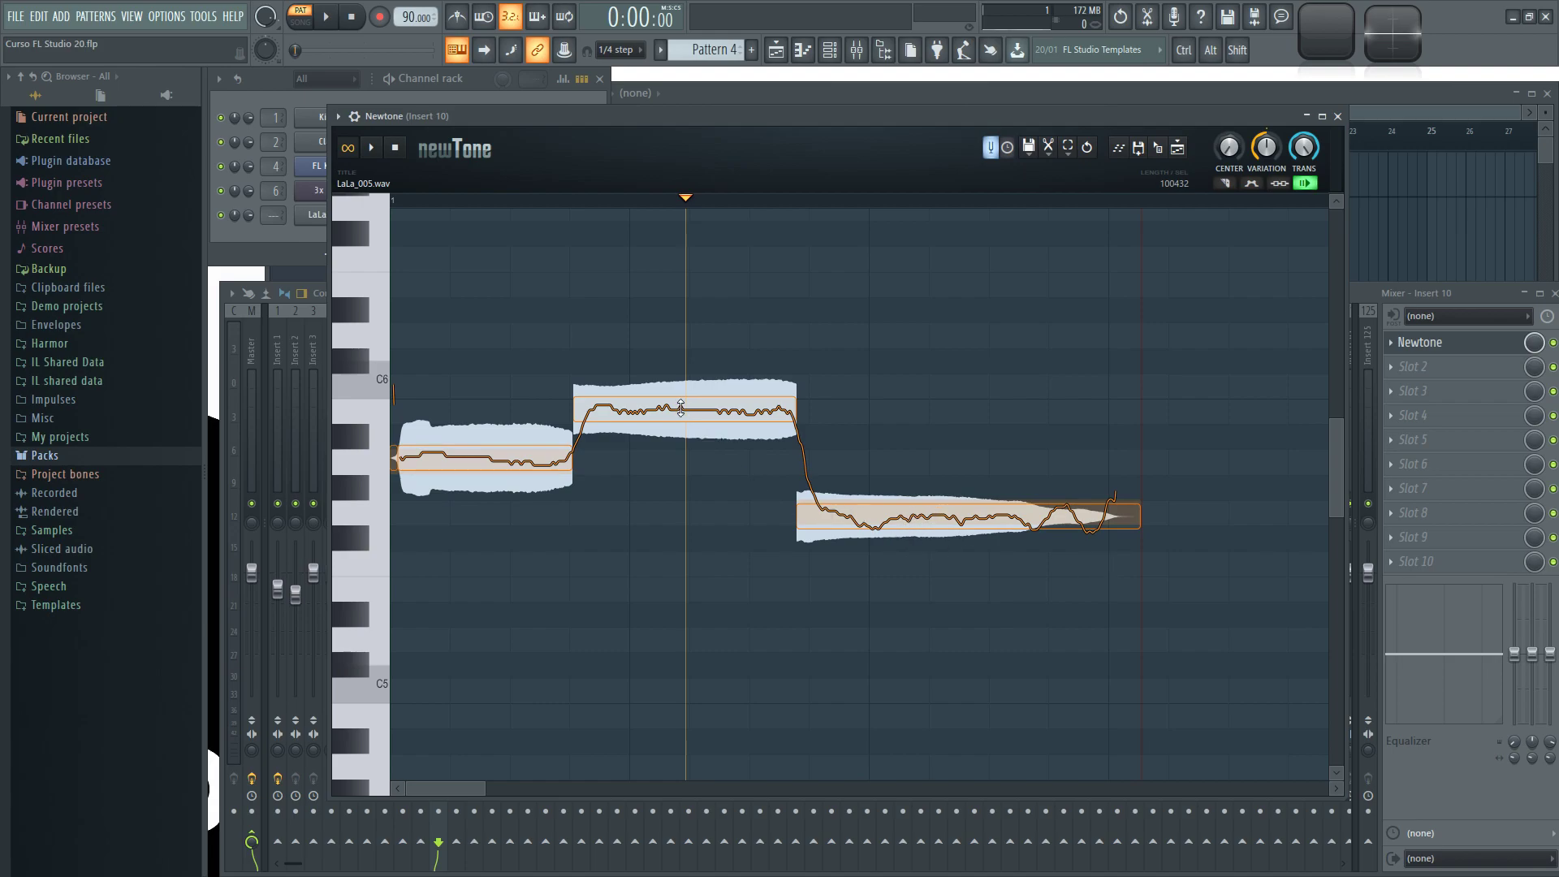
Step: Try the middle note at C6, and bring both it and the last note to A5, level with the first note
left_click_drag(685, 409, 708, 381)
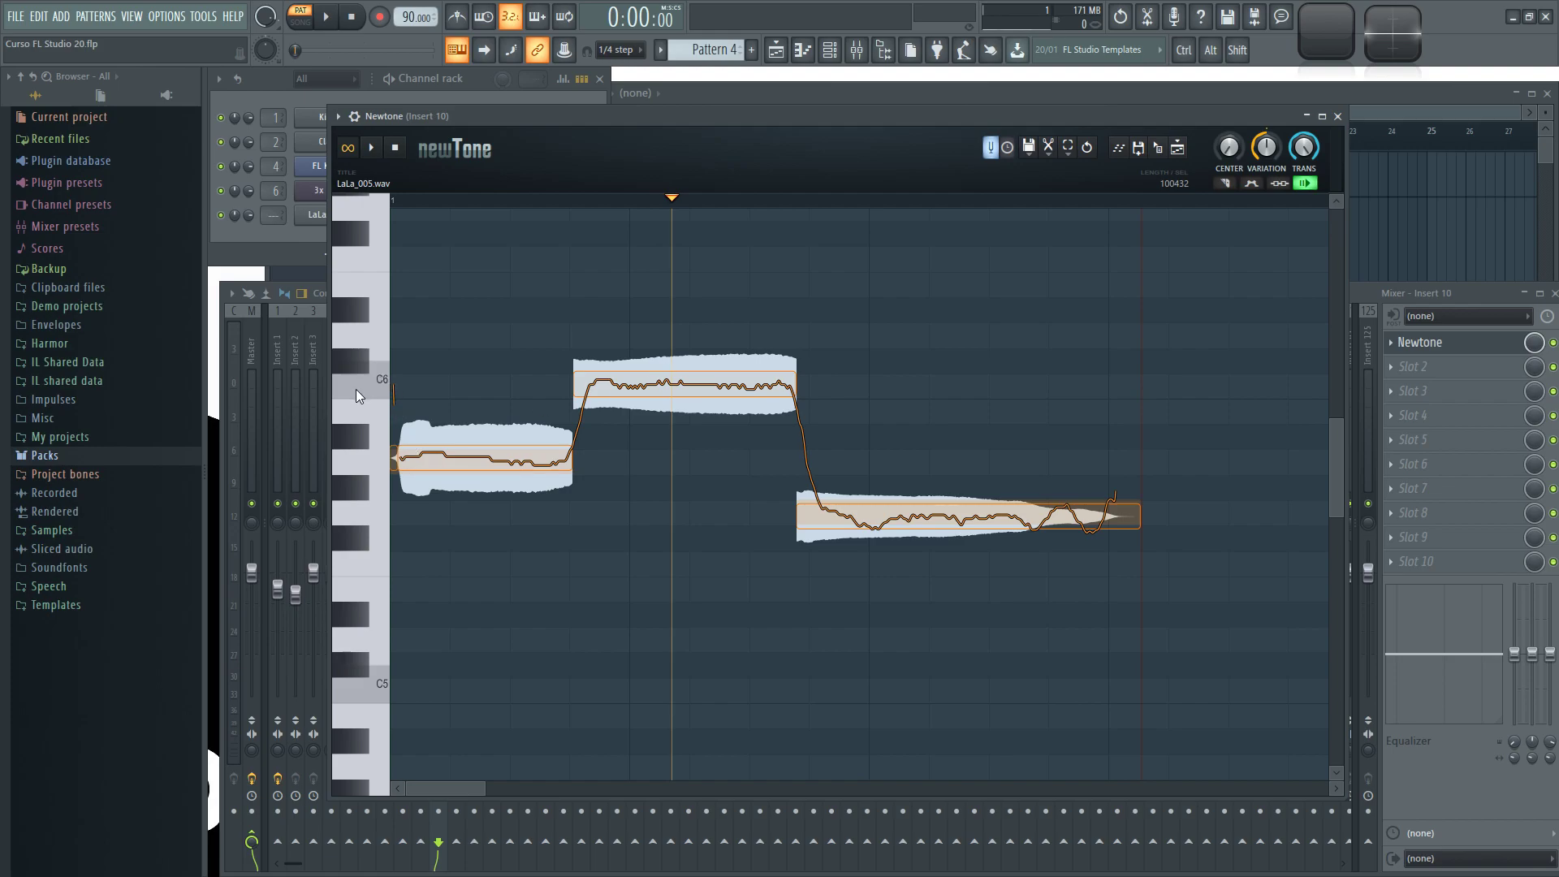
left_click_drag(722, 380, 671, 454)
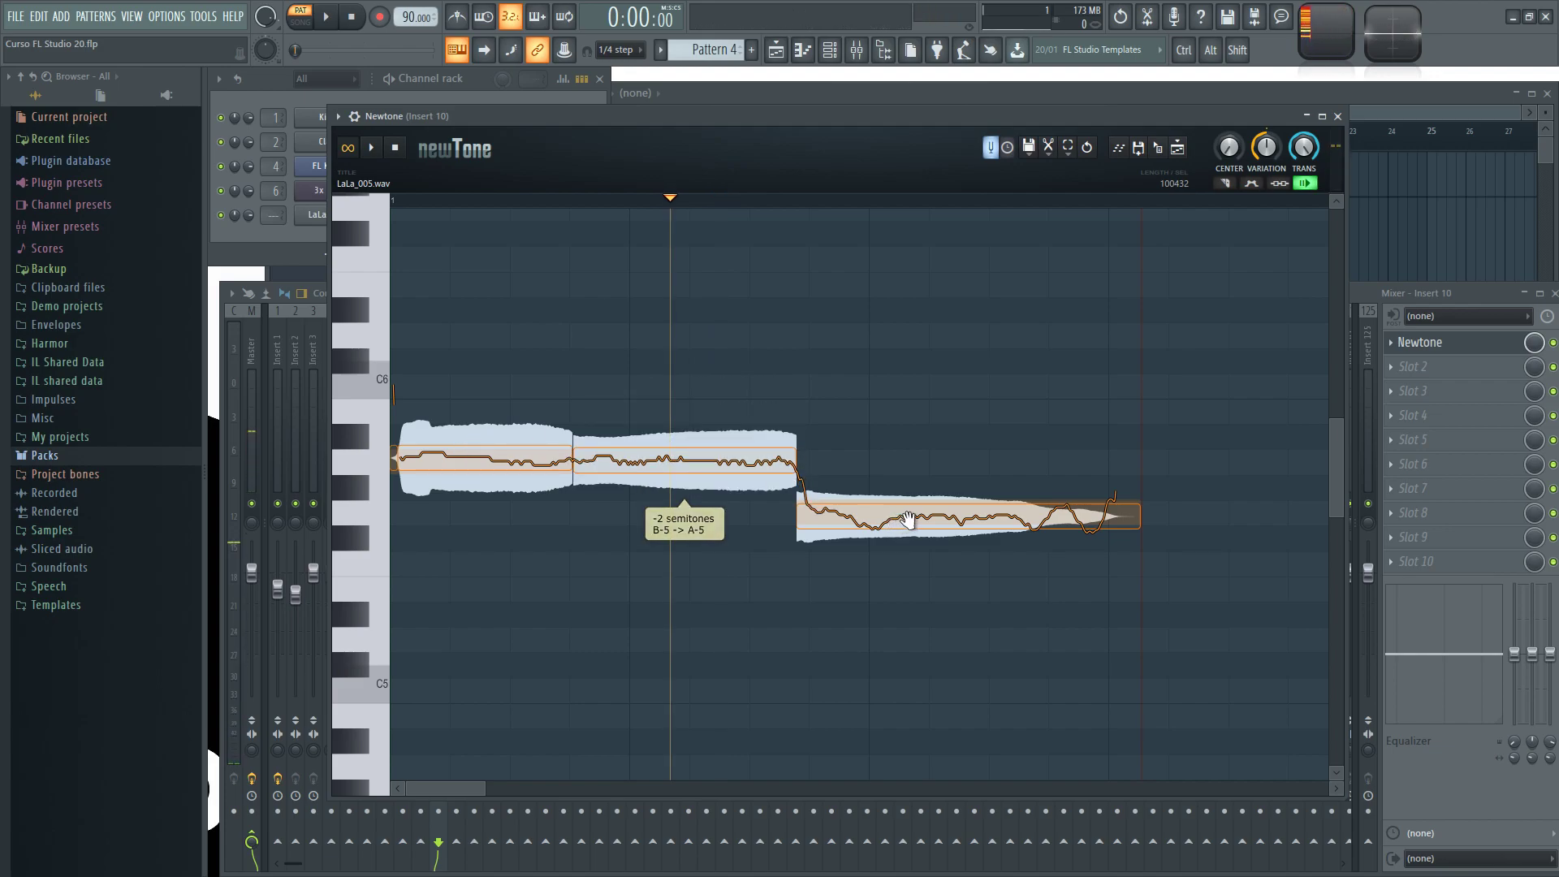
left_click_drag(905, 519, 914, 470)
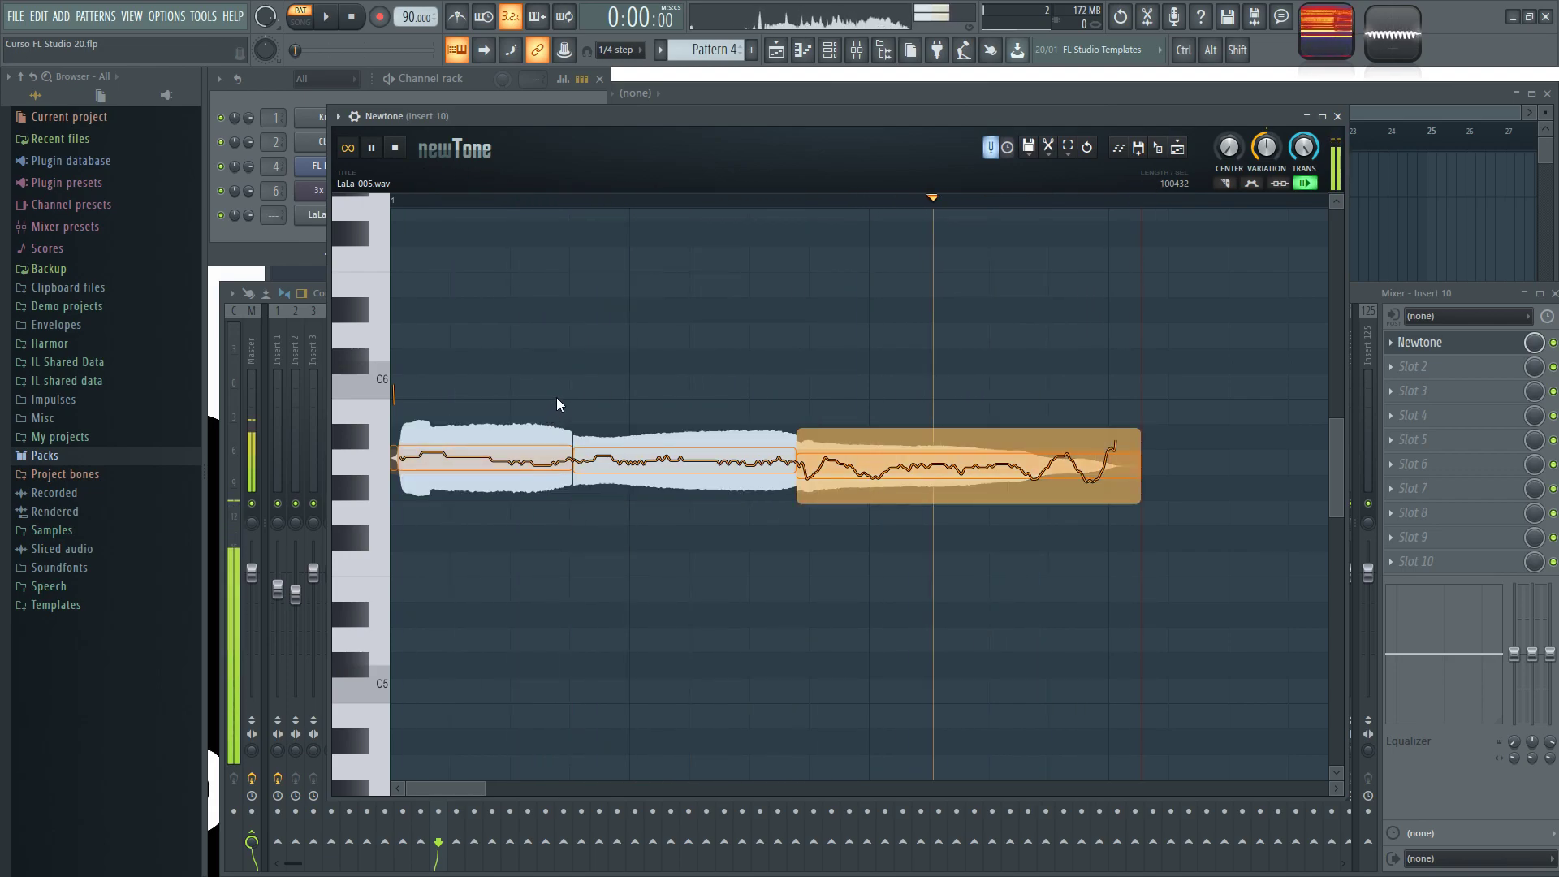
Step: Stop playback and examine the pitch curves of the three levelled notes along the whole sample
key("space")
scroll(554, 389, "down", 6, "ctrl")
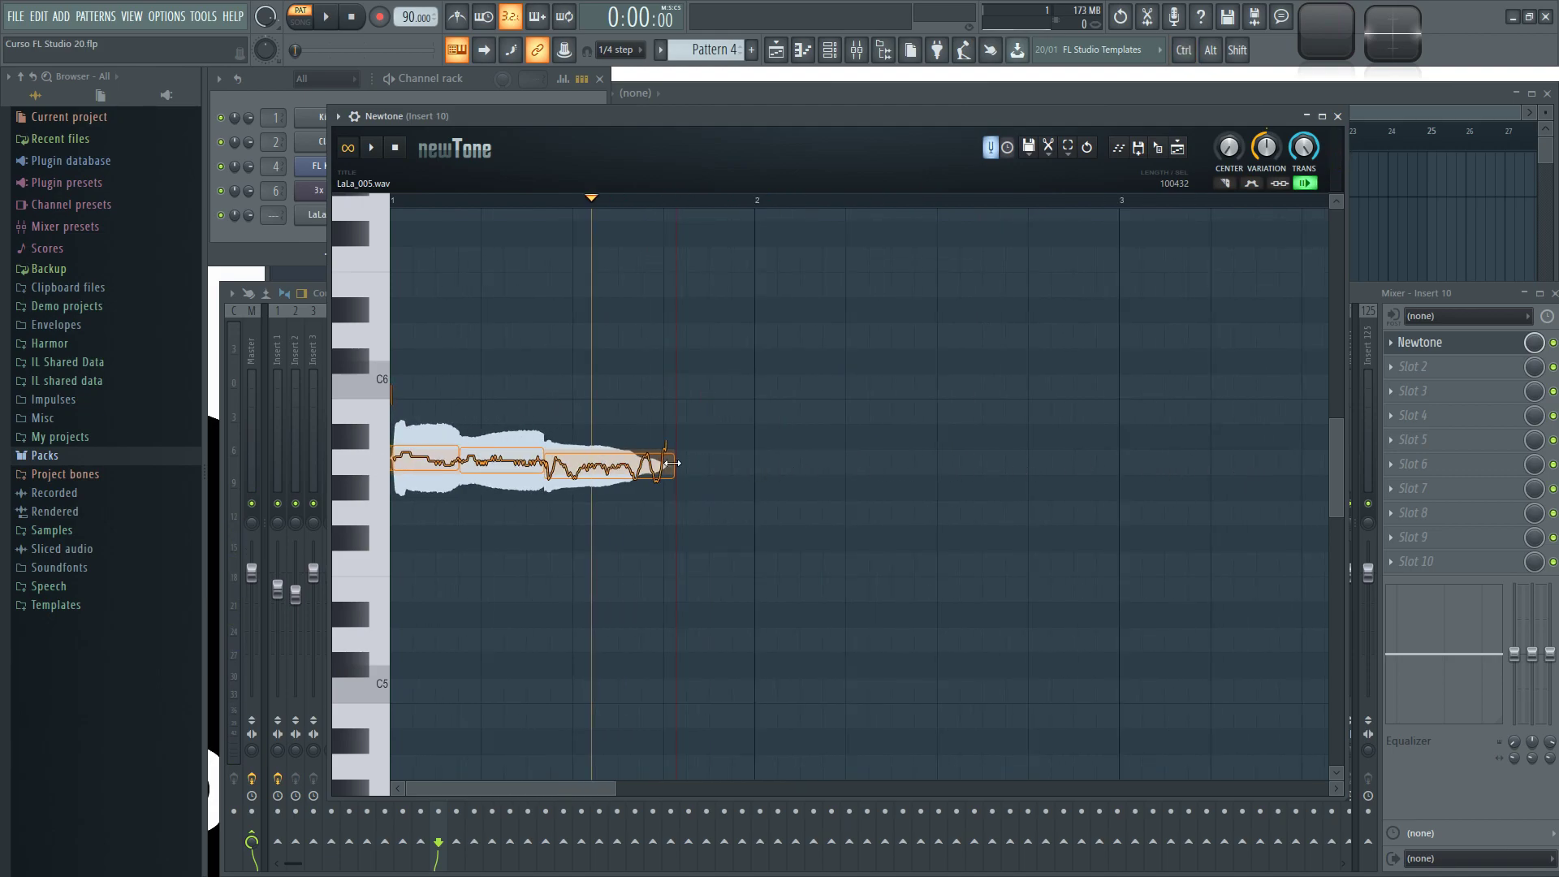
scroll(455, 378, "up", 5, "ctrl")
scroll(437, 378, "up", 4, "ctrl")
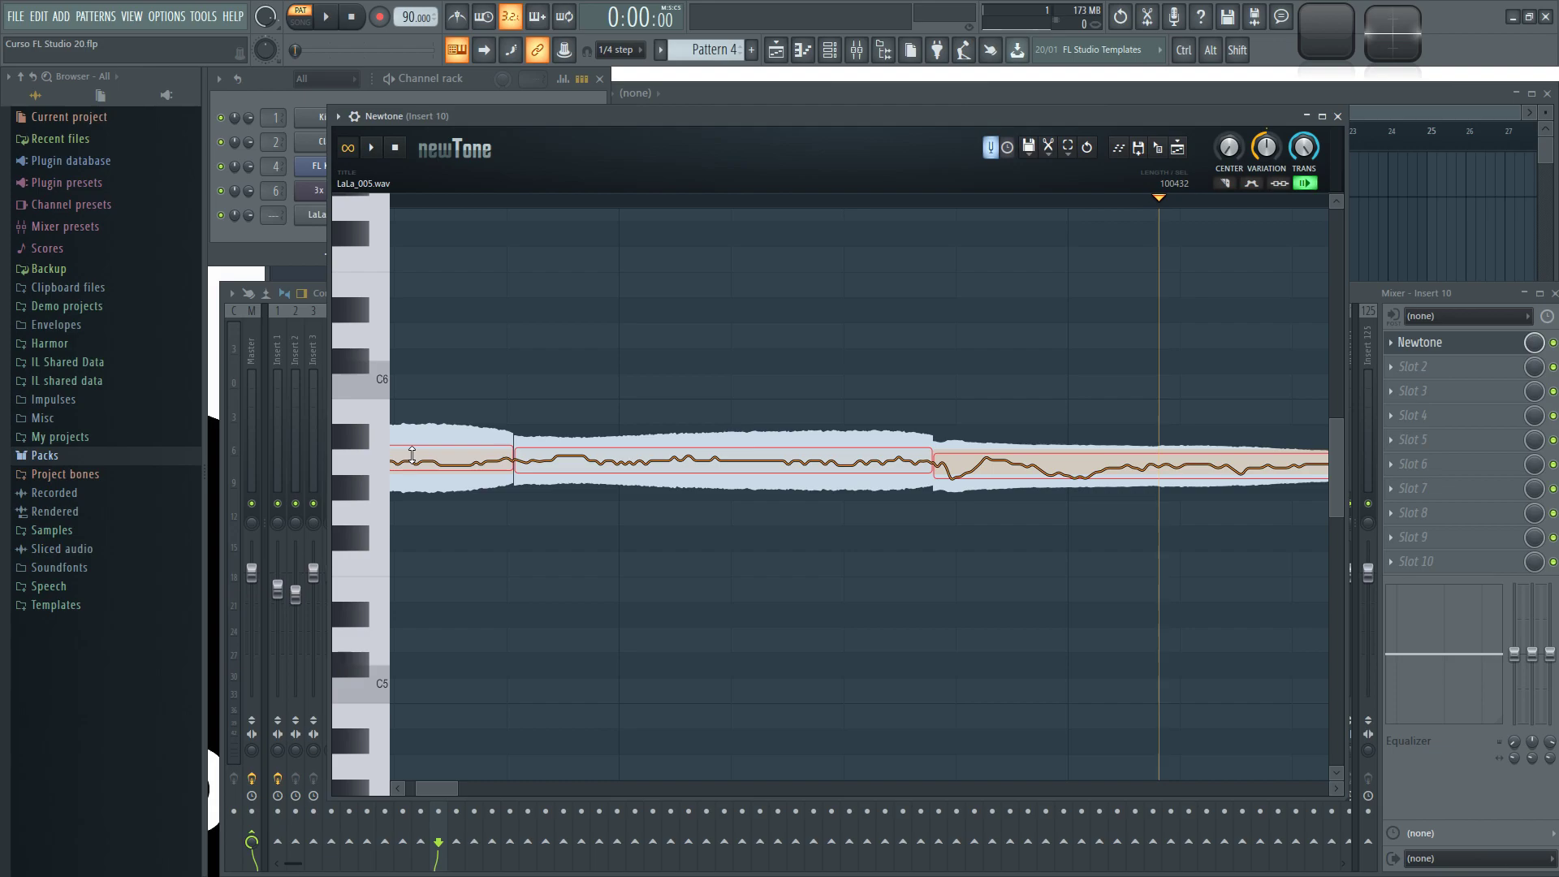
mouse_move(749, 463)
left_mouse_down()
mouse_move(759, 436)
mouse_move(759, 489)
mouse_move(759, 463)
left_mouse_up()
scroll(640, 400, "down", 2, "ctrl")
scroll(640, 399, "down", 2, "ctrl")
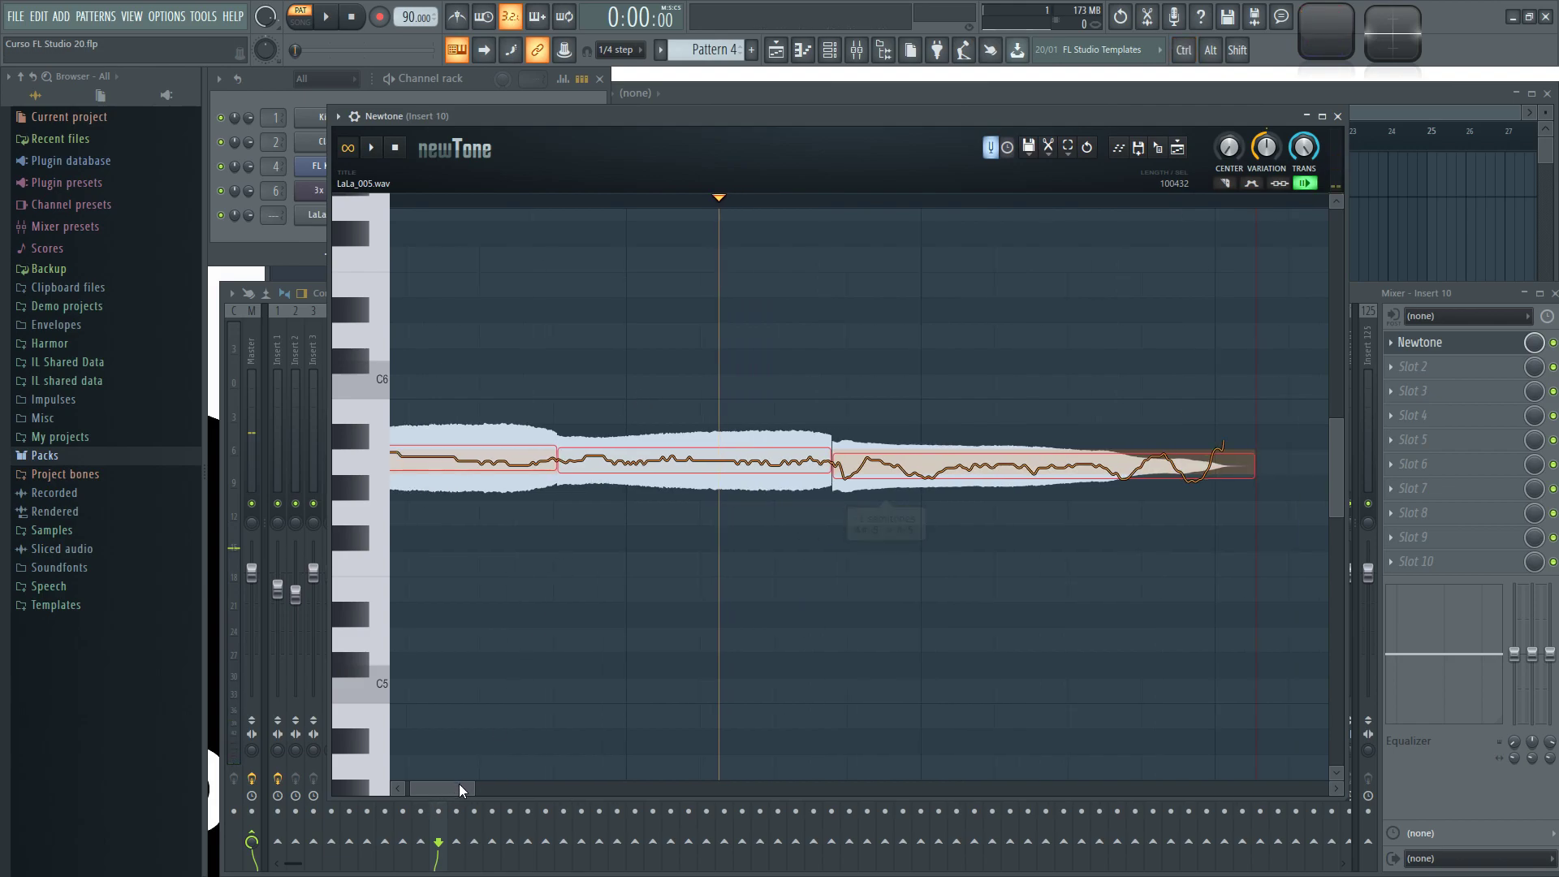
left_click_drag(460, 783, 448, 783)
left_click(879, 378)
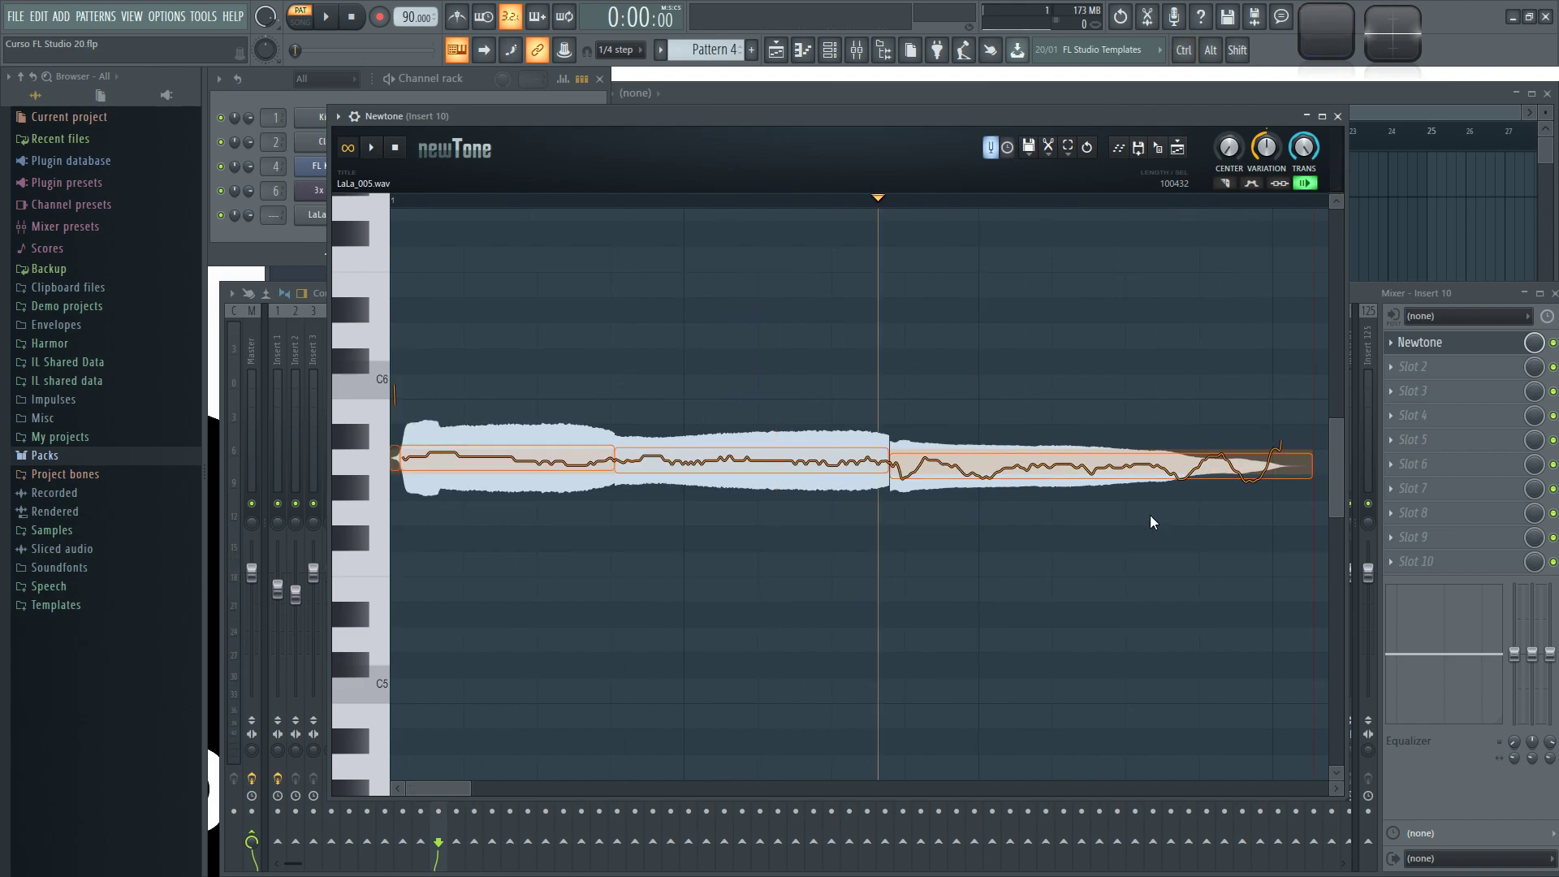
left_click(538, 374)
left_click(375, 463)
left_click(620, 358)
left_click(713, 357)
left_click_drag(826, 334, 1045, 555)
left_click(936, 503)
left_click_drag(498, 310, 597, 418)
left_click(762, 317)
left_click_drag(801, 317, 1101, 598)
left_click(983, 469)
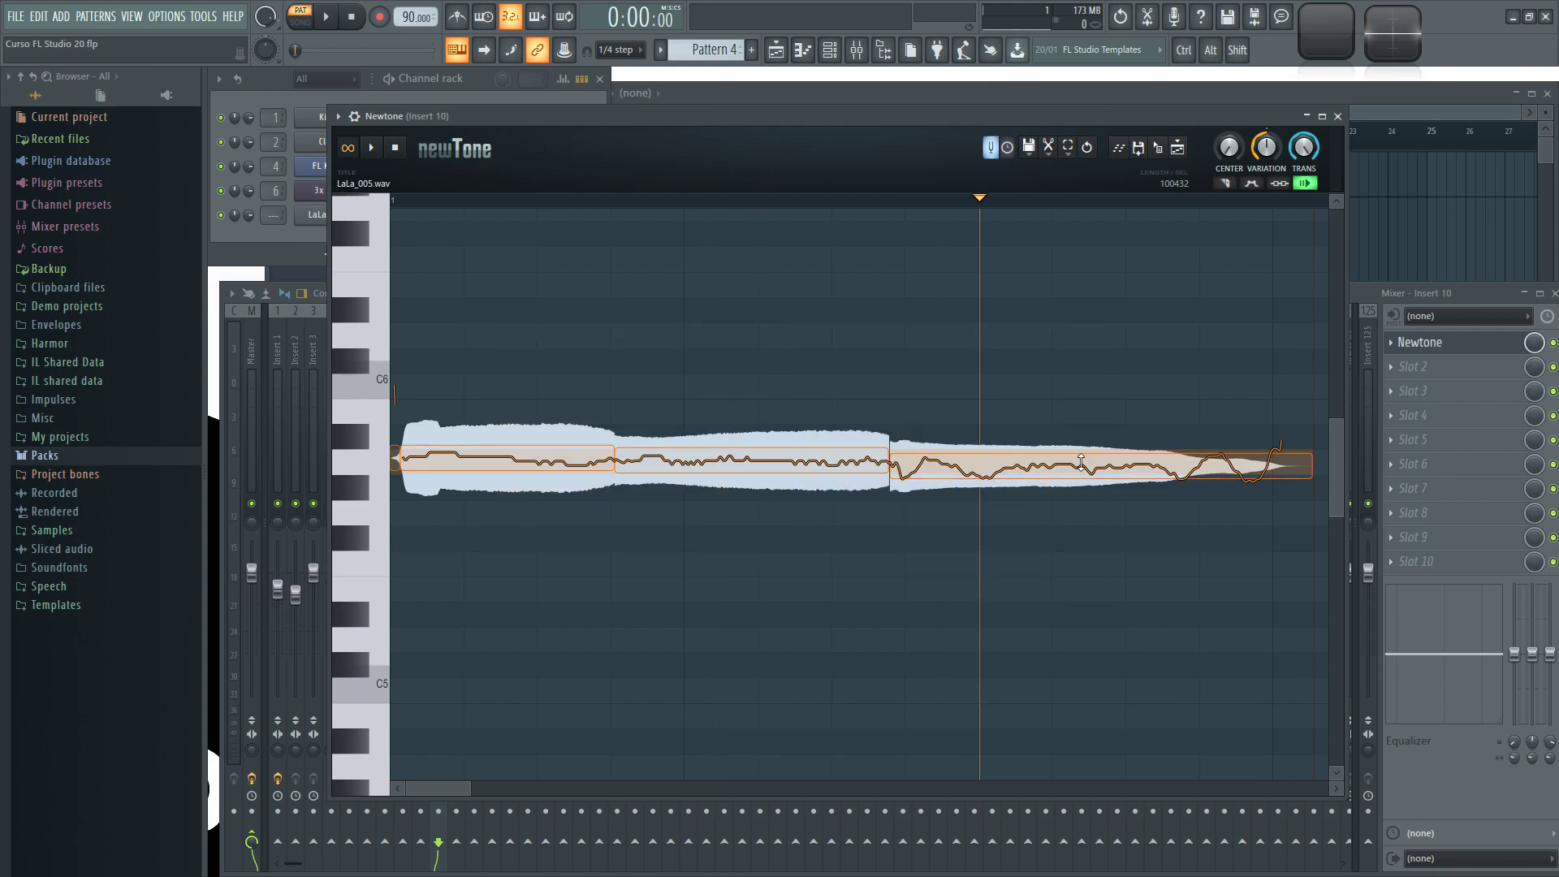
mouse_move(1085, 462)
left_mouse_down()
mouse_move(1101, 451)
mouse_move(1102, 475)
left_mouse_up()
left_click(947, 370)
Step: Raise the middle note three semitones to C6 and lower the last note two semitones to G5
scroll(724, 363, "down", 3)
scroll(553, 362, "up", 2)
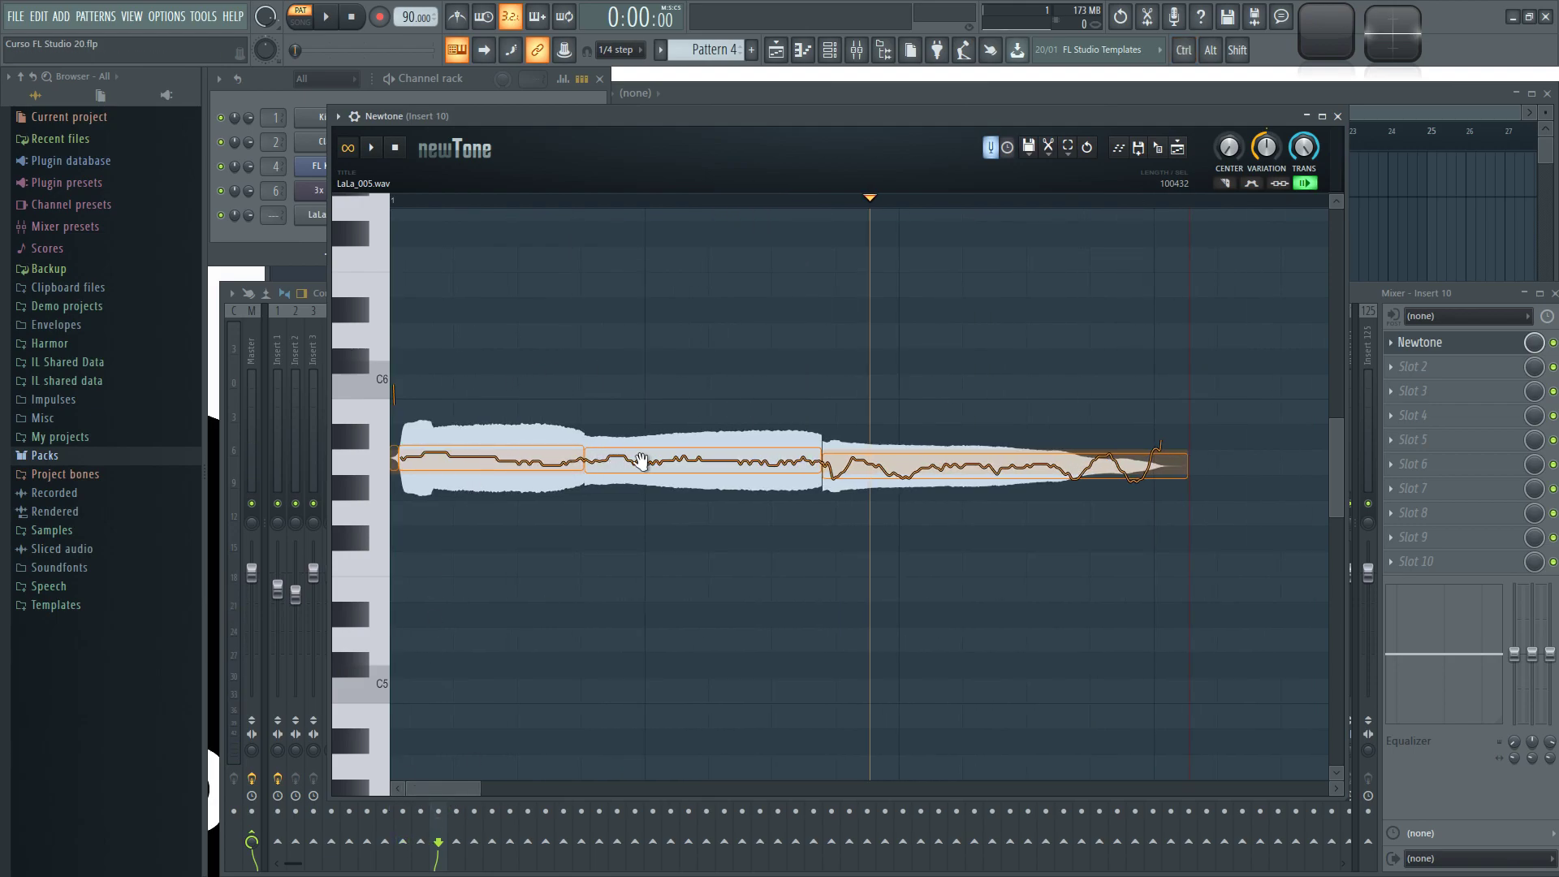
left_click_drag(686, 458, 686, 382)
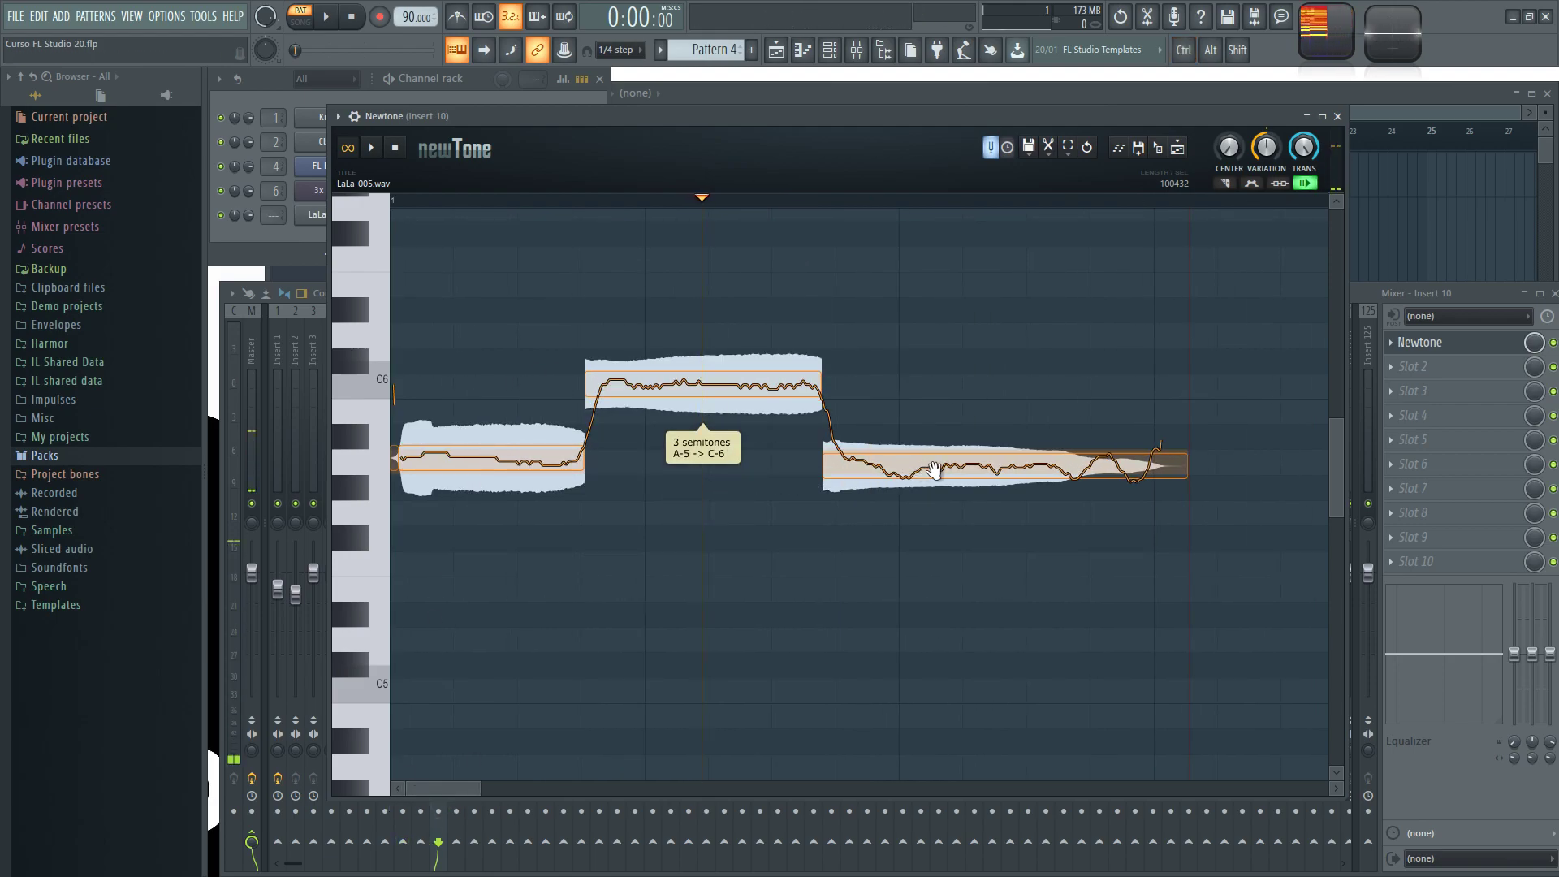
left_click_drag(973, 464, 973, 515)
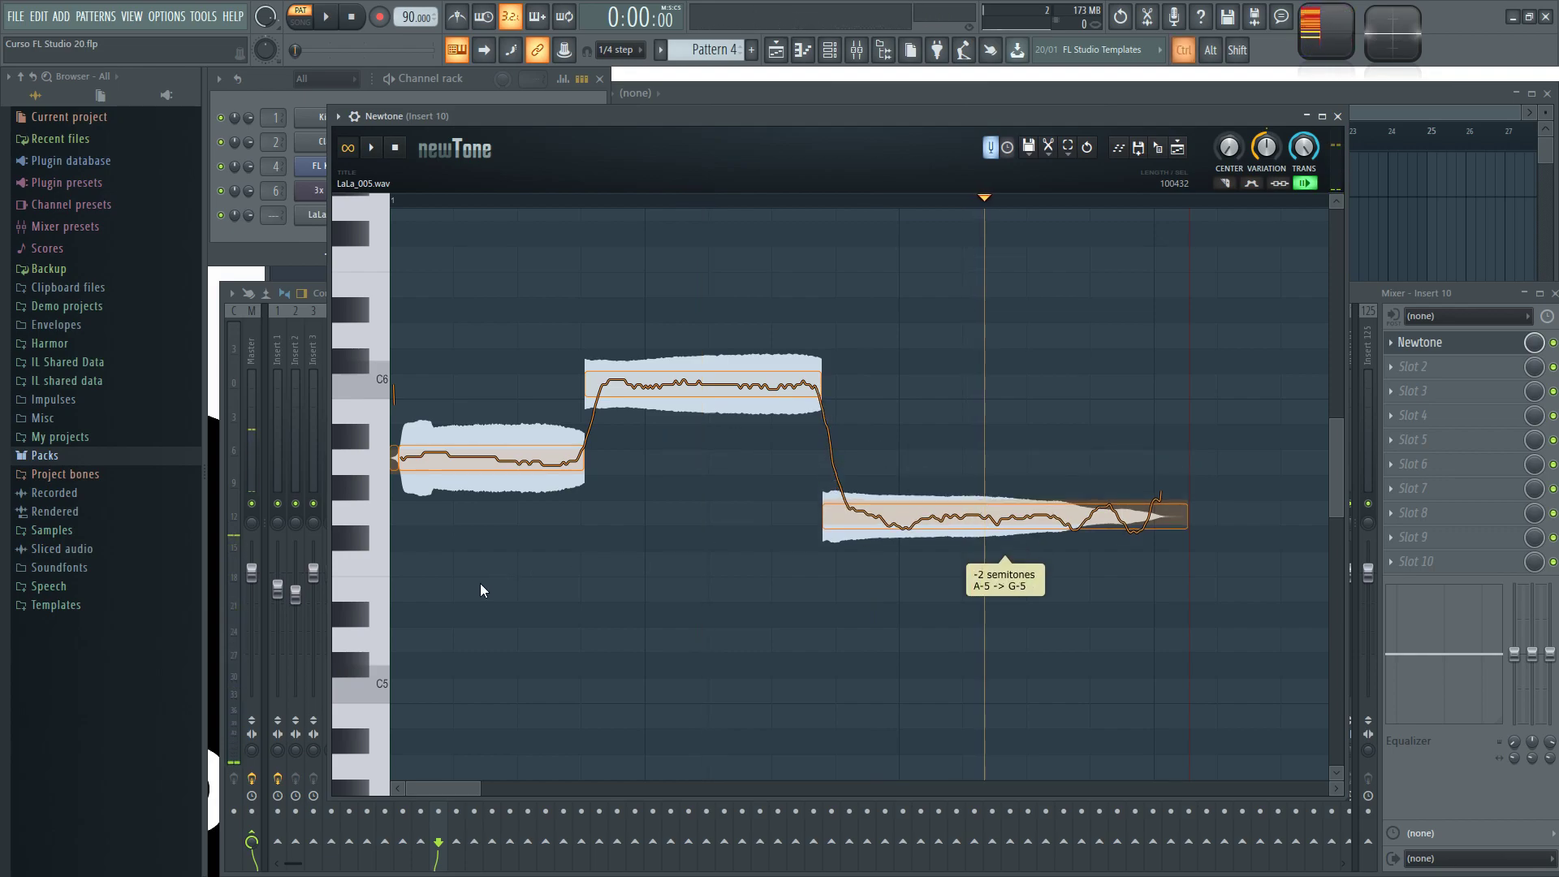
Step: Turn on the editing mode with per-note volume and variation handles and inspect the first note up close
scroll(476, 583, "up", 2)
scroll(421, 626, "up", 5)
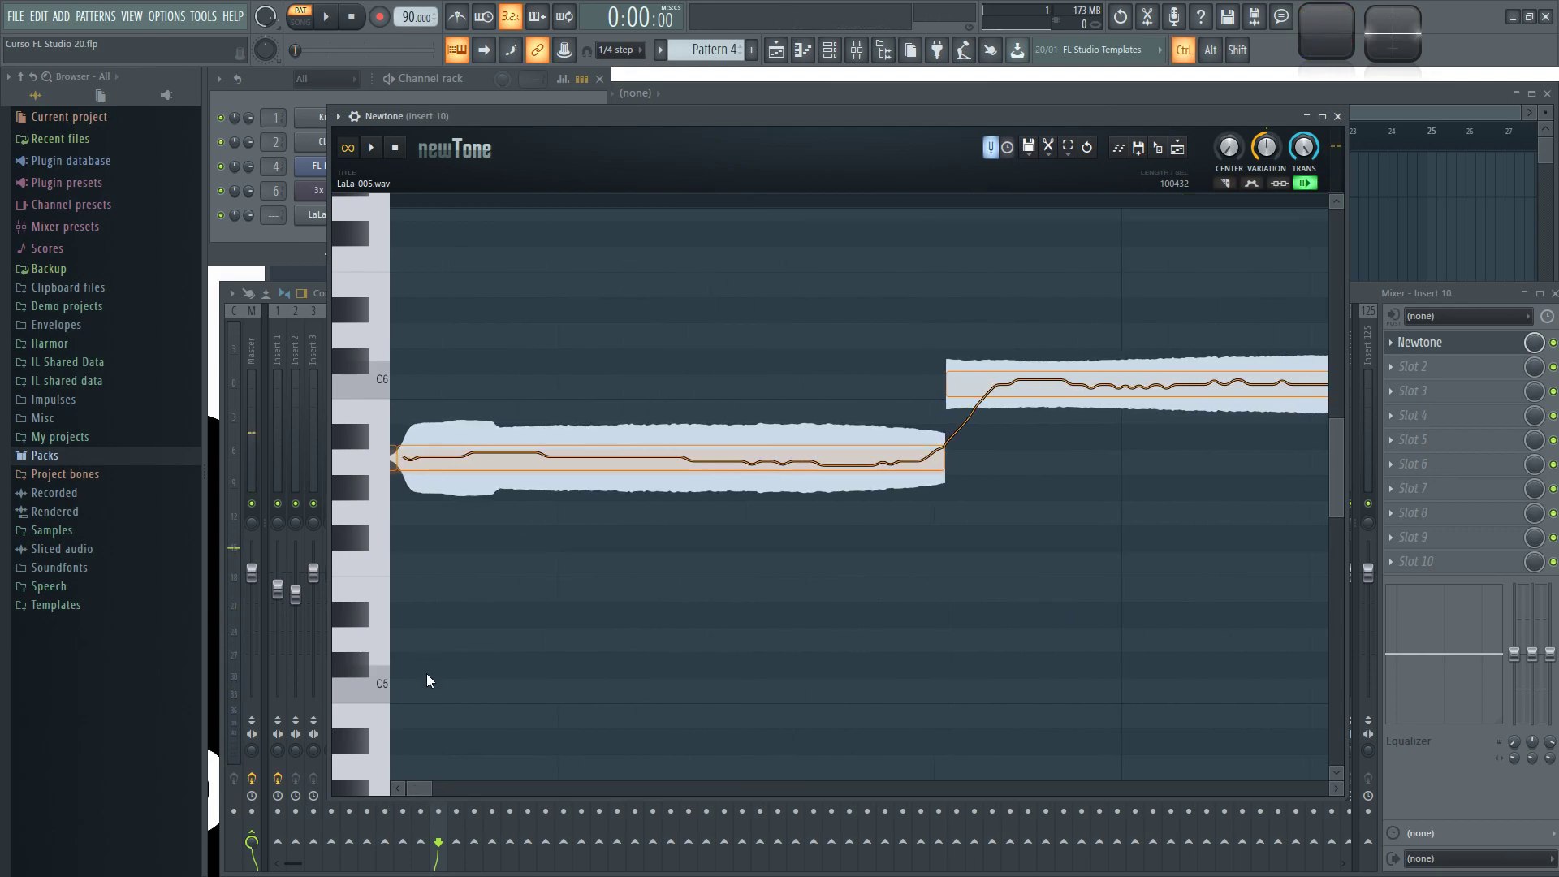
scroll(636, 655, "left", 3)
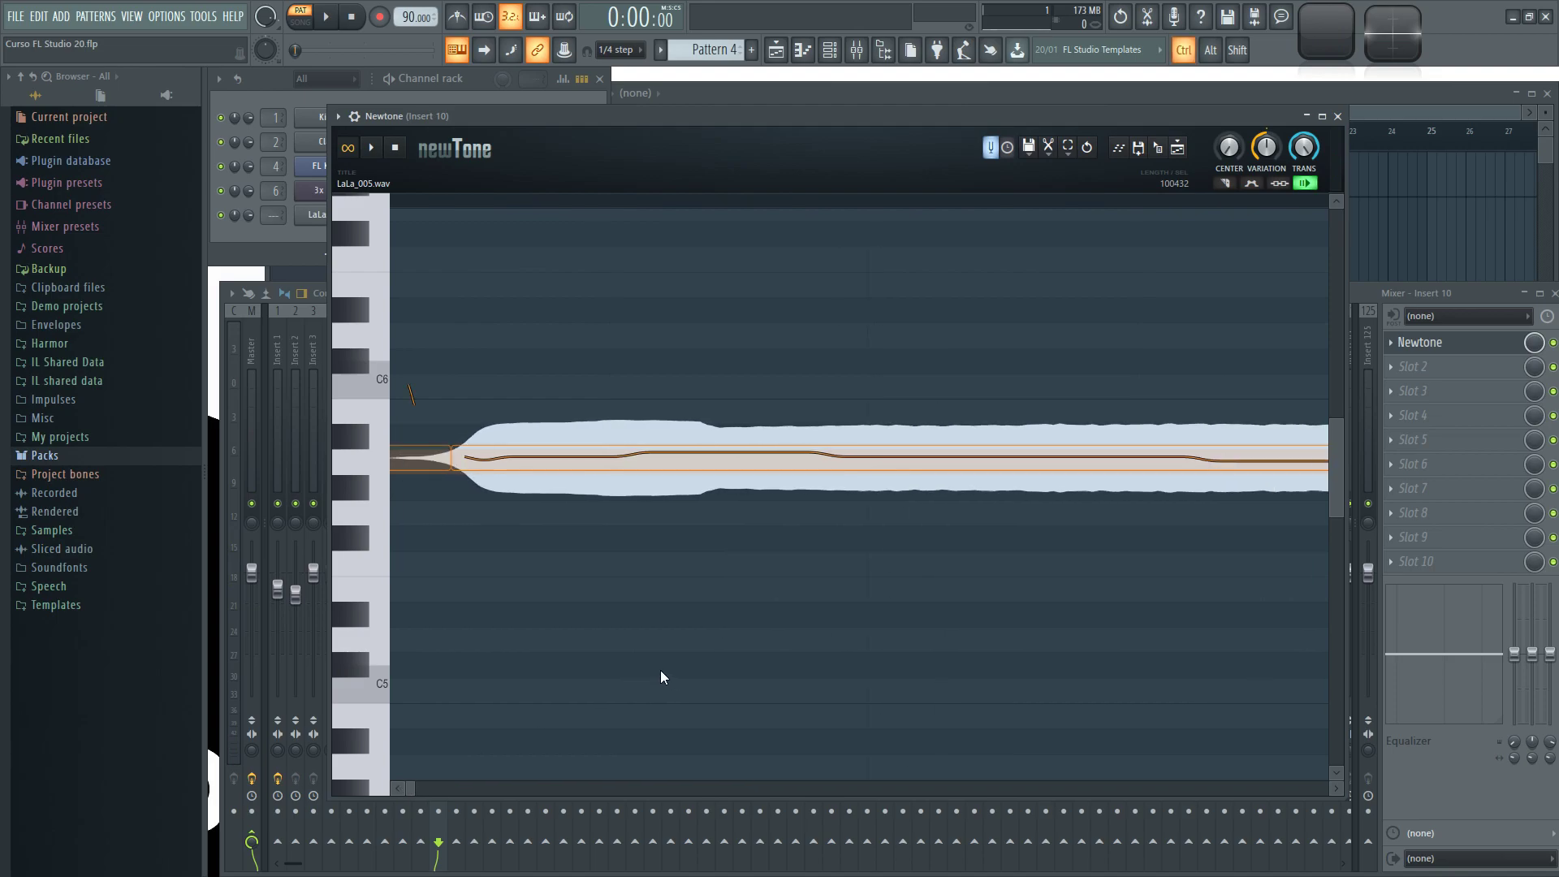
scroll(637, 656, "down", 2)
left_click(652, 456)
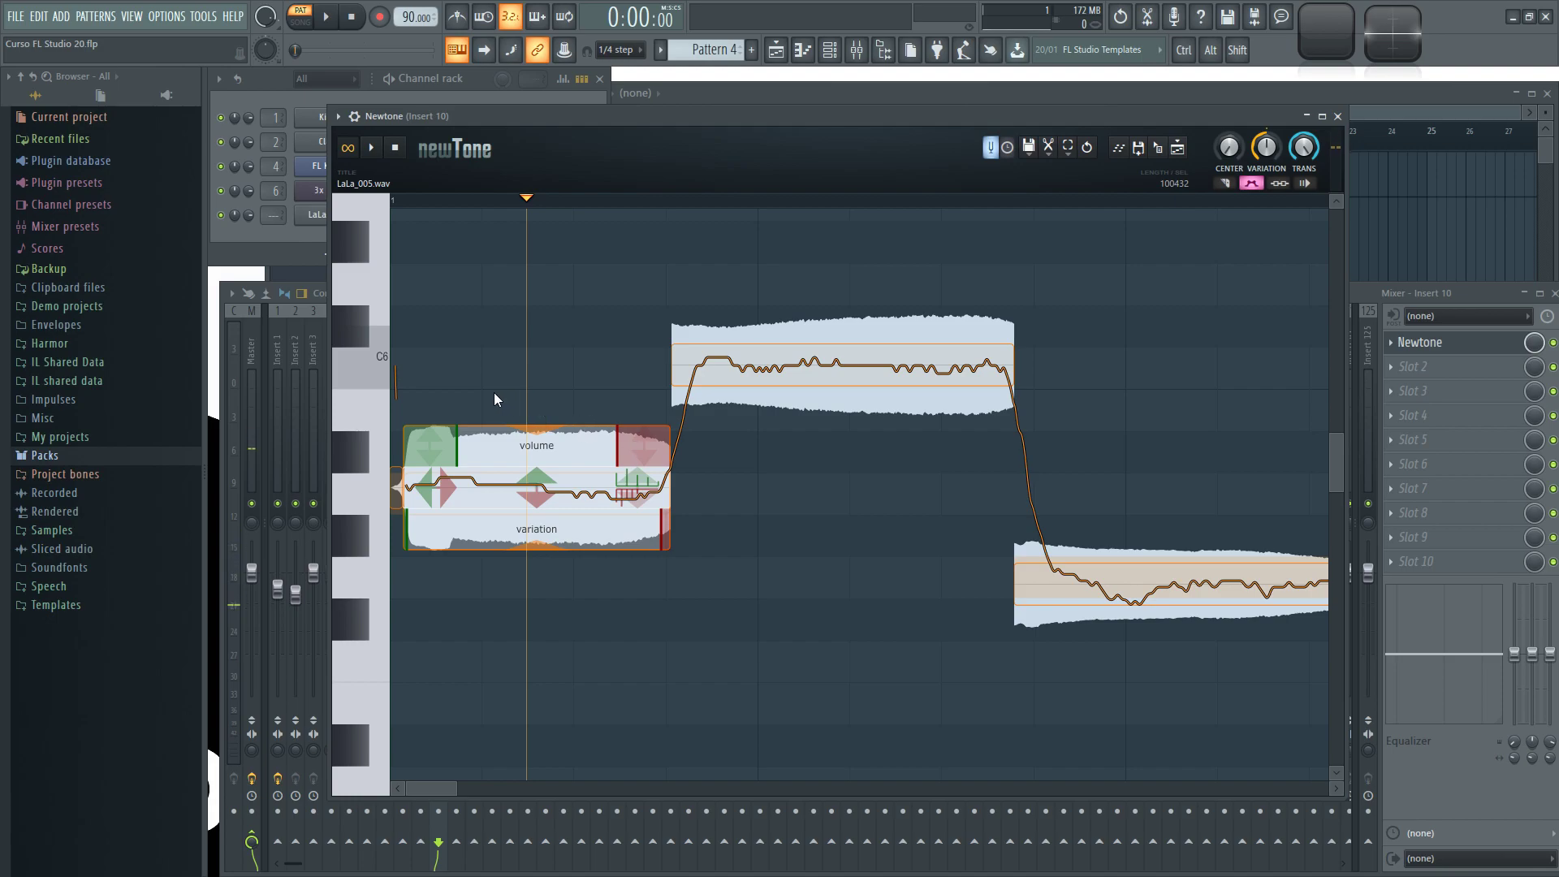
scroll(476, 388, "up", 1)
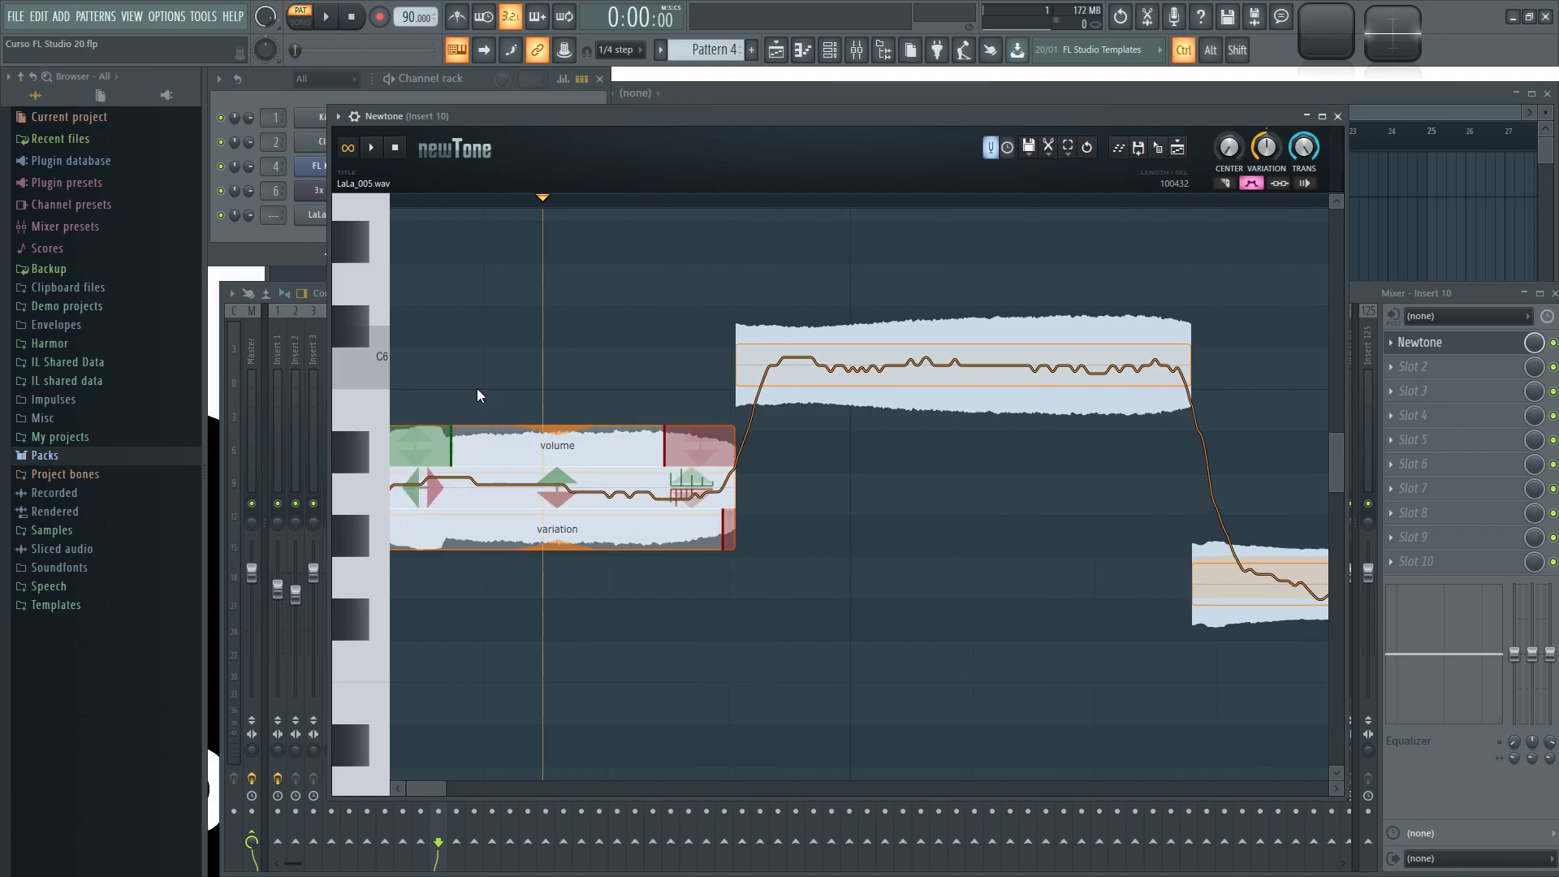
scroll(476, 388, "up", 2)
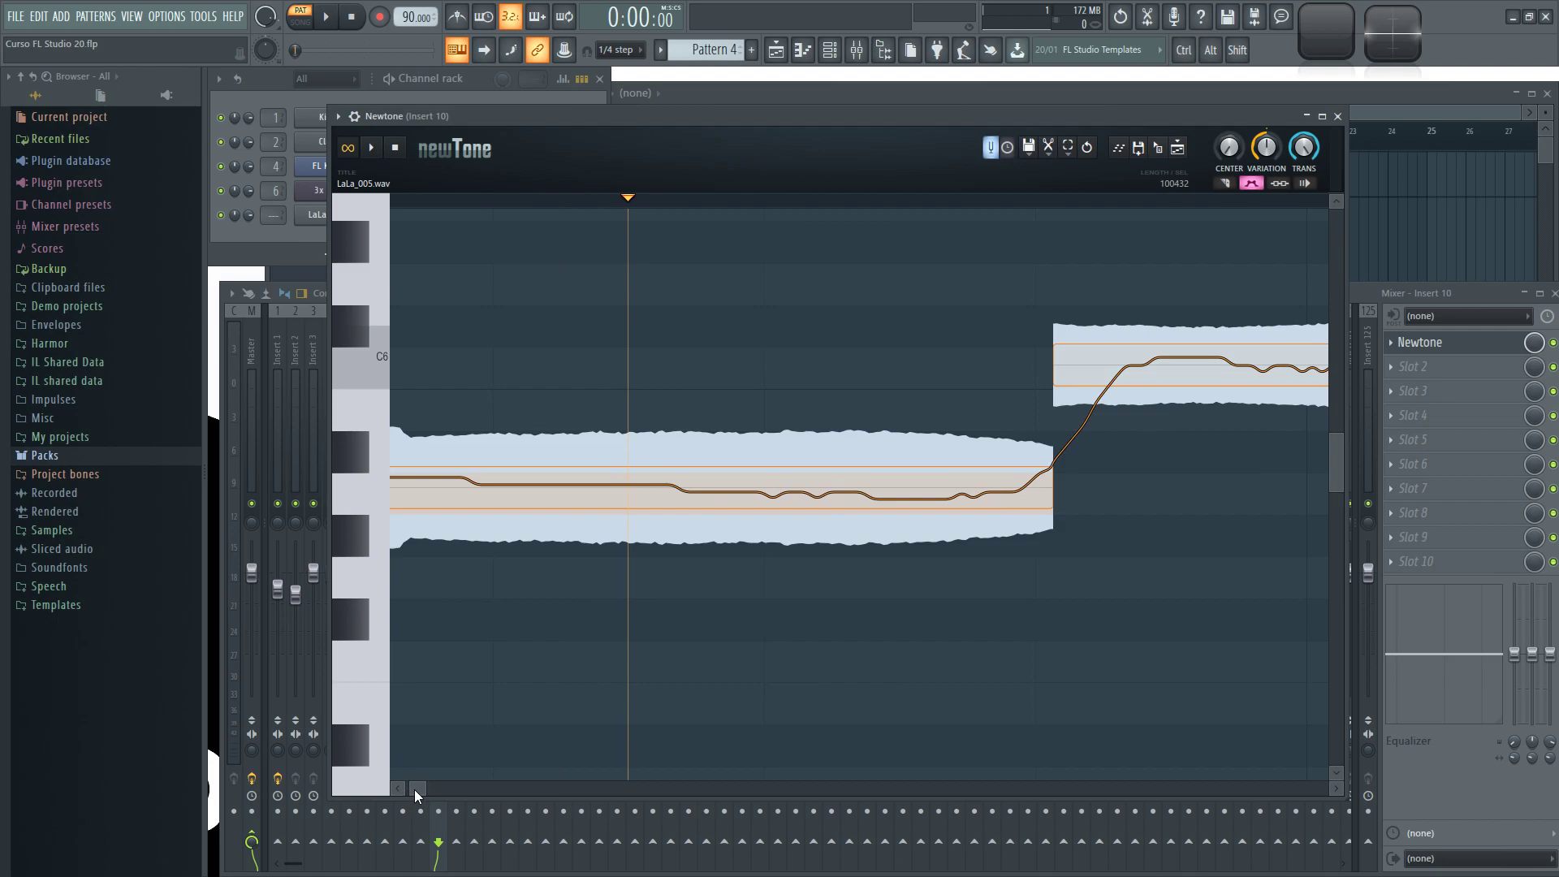
left_click_drag(414, 790, 410, 789)
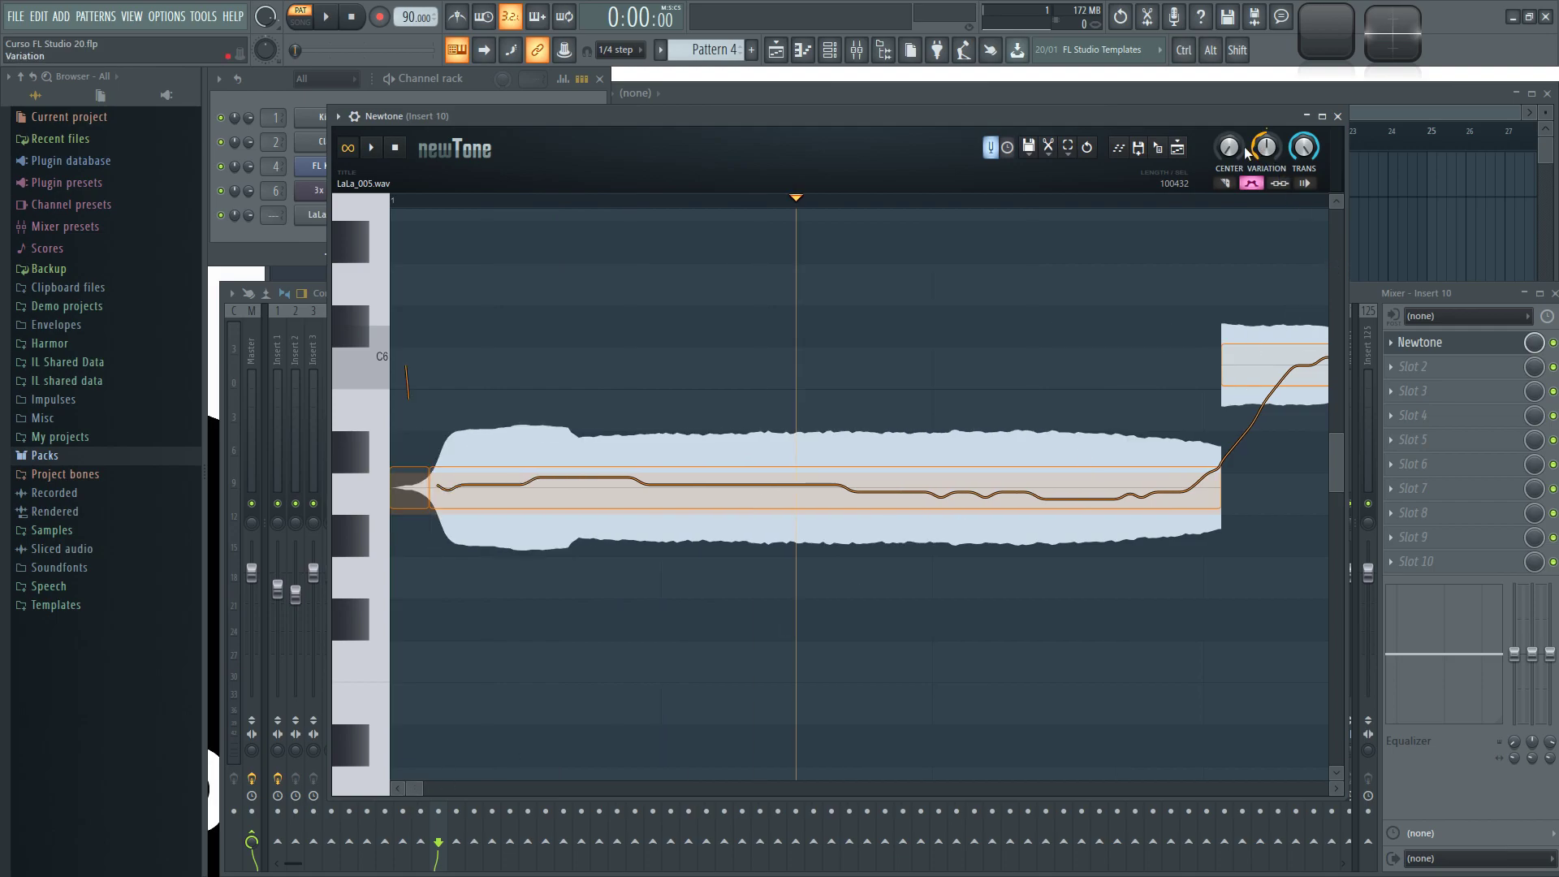
Step: Lower the first note's volume and play the sample to hear the change
mouse_move(854, 485)
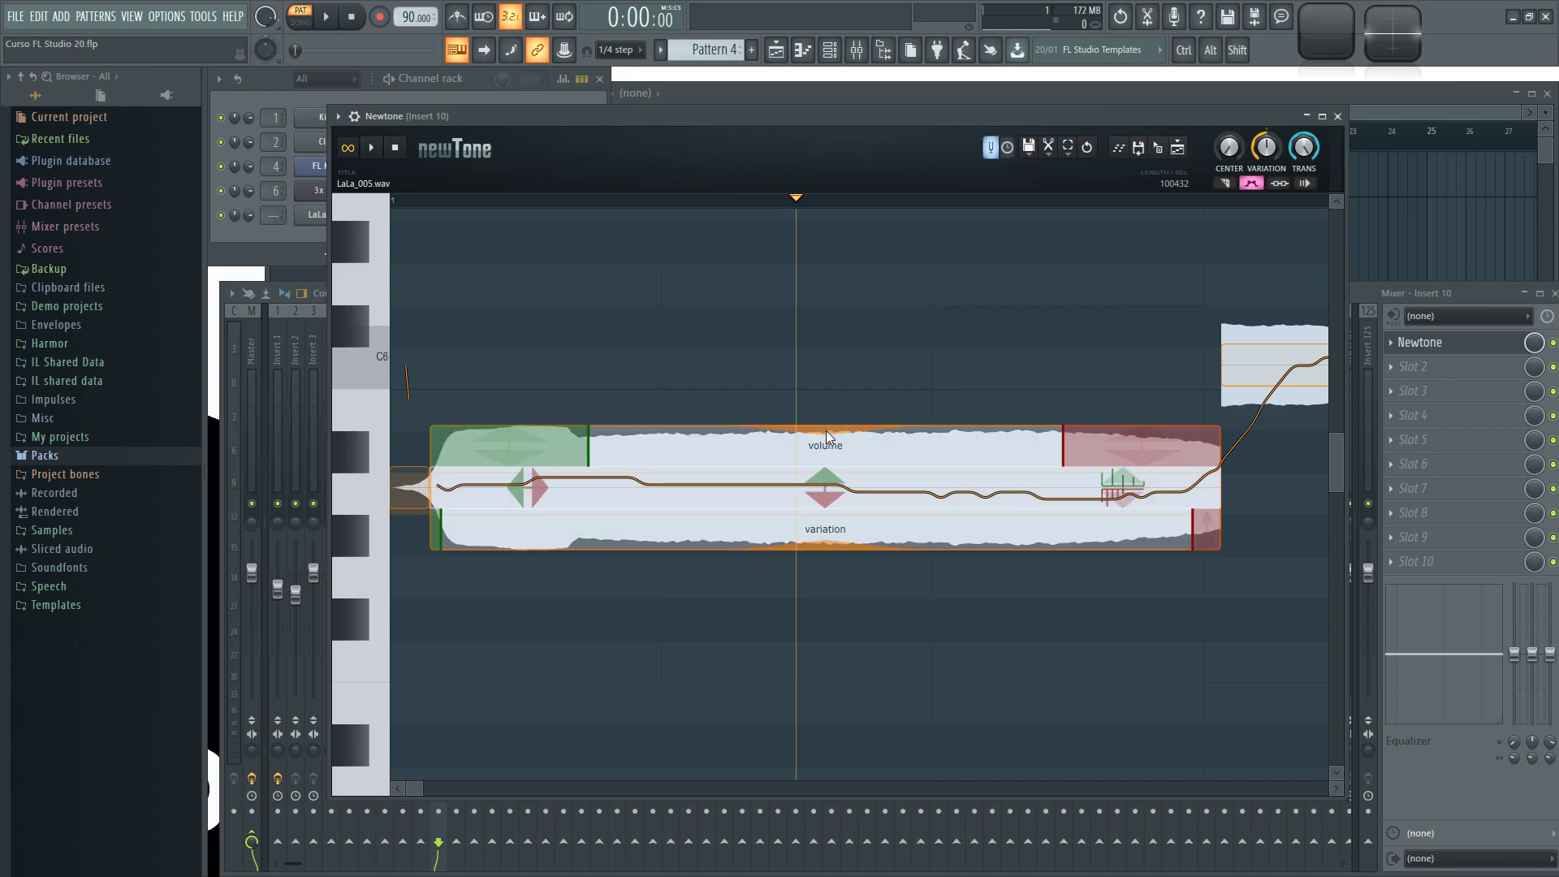
left_click_drag(831, 428, 788, 461)
key("space")
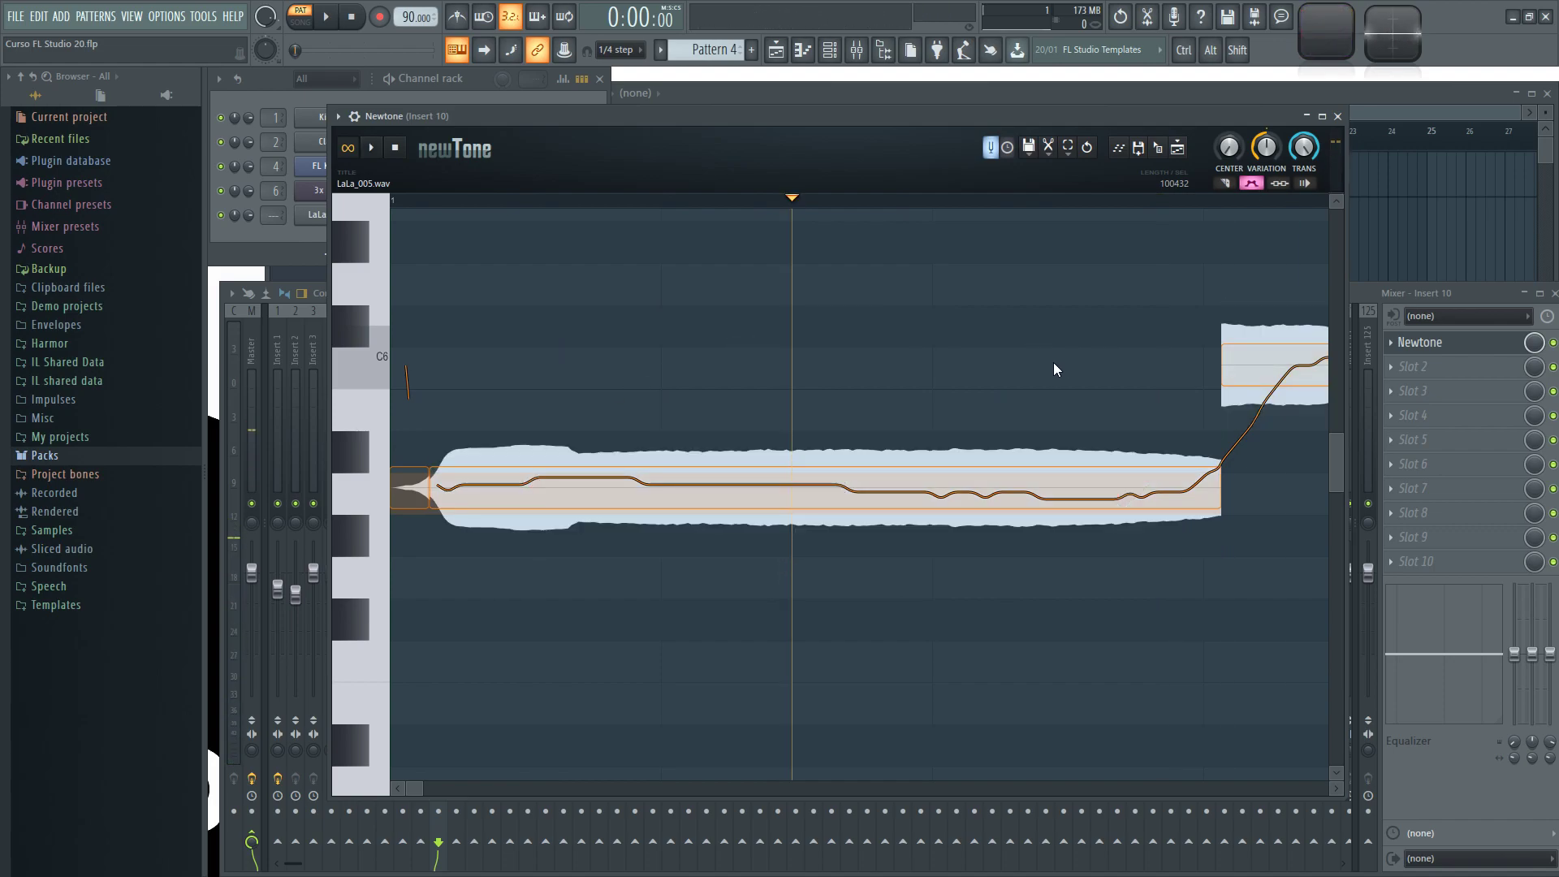
Step: Extend the first note's volume fade-in to about a quarter of the note after trying a longer fade and 77.46% fade-in gain during playback
mouse_move(802, 482)
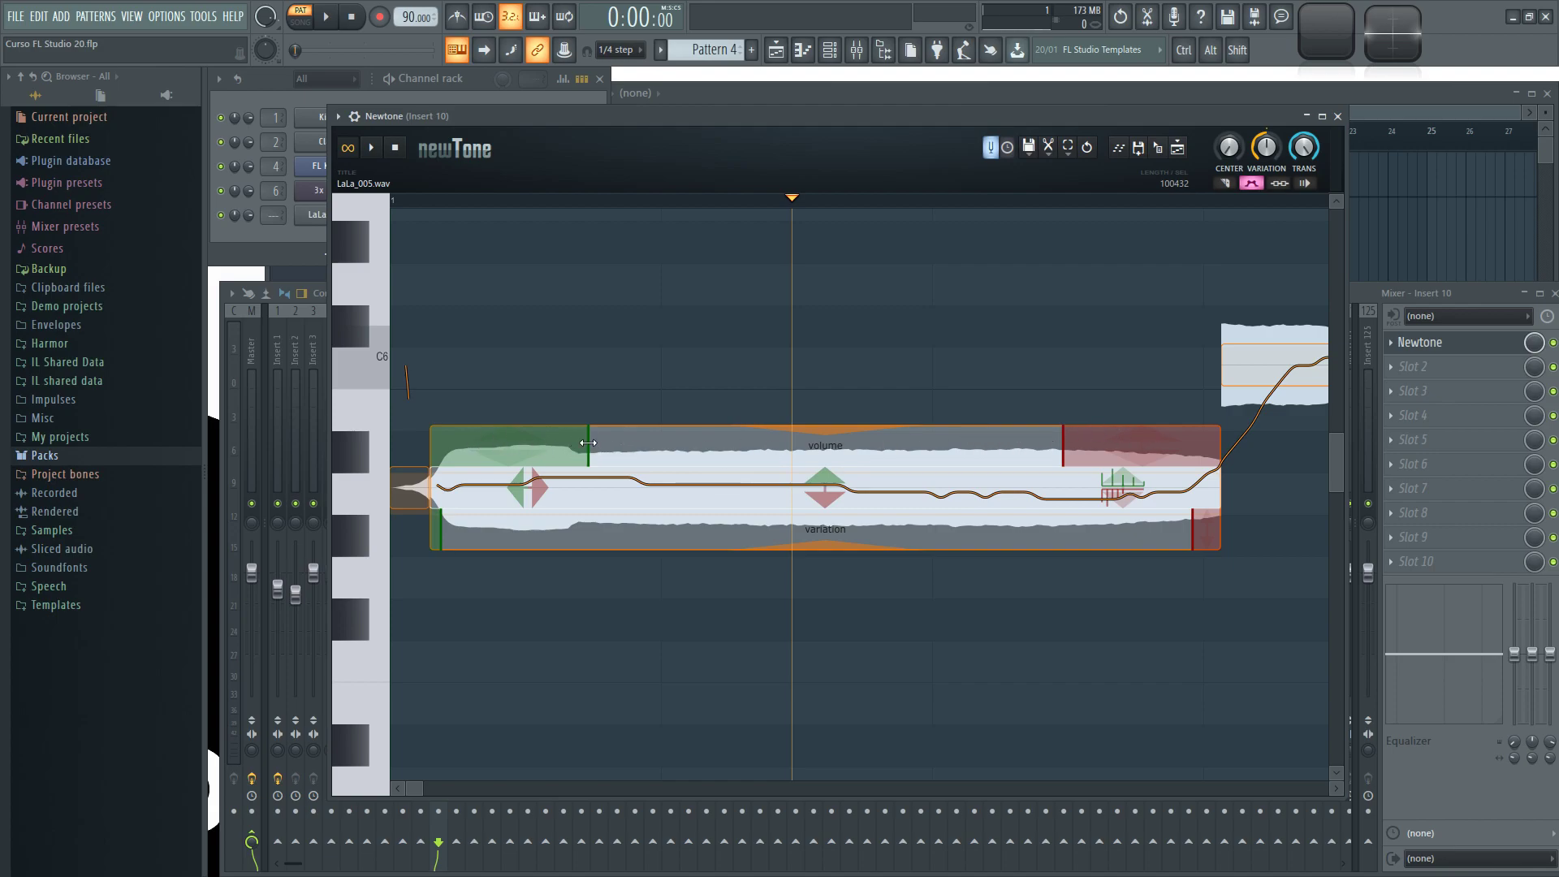
mouse_move(582, 443)
left_mouse_down()
mouse_move(453, 444)
mouse_move(797, 446)
mouse_move(496, 449)
mouse_move(489, 508)
mouse_move(548, 448)
mouse_move(803, 450)
left_mouse_up()
key("space")
key("space")
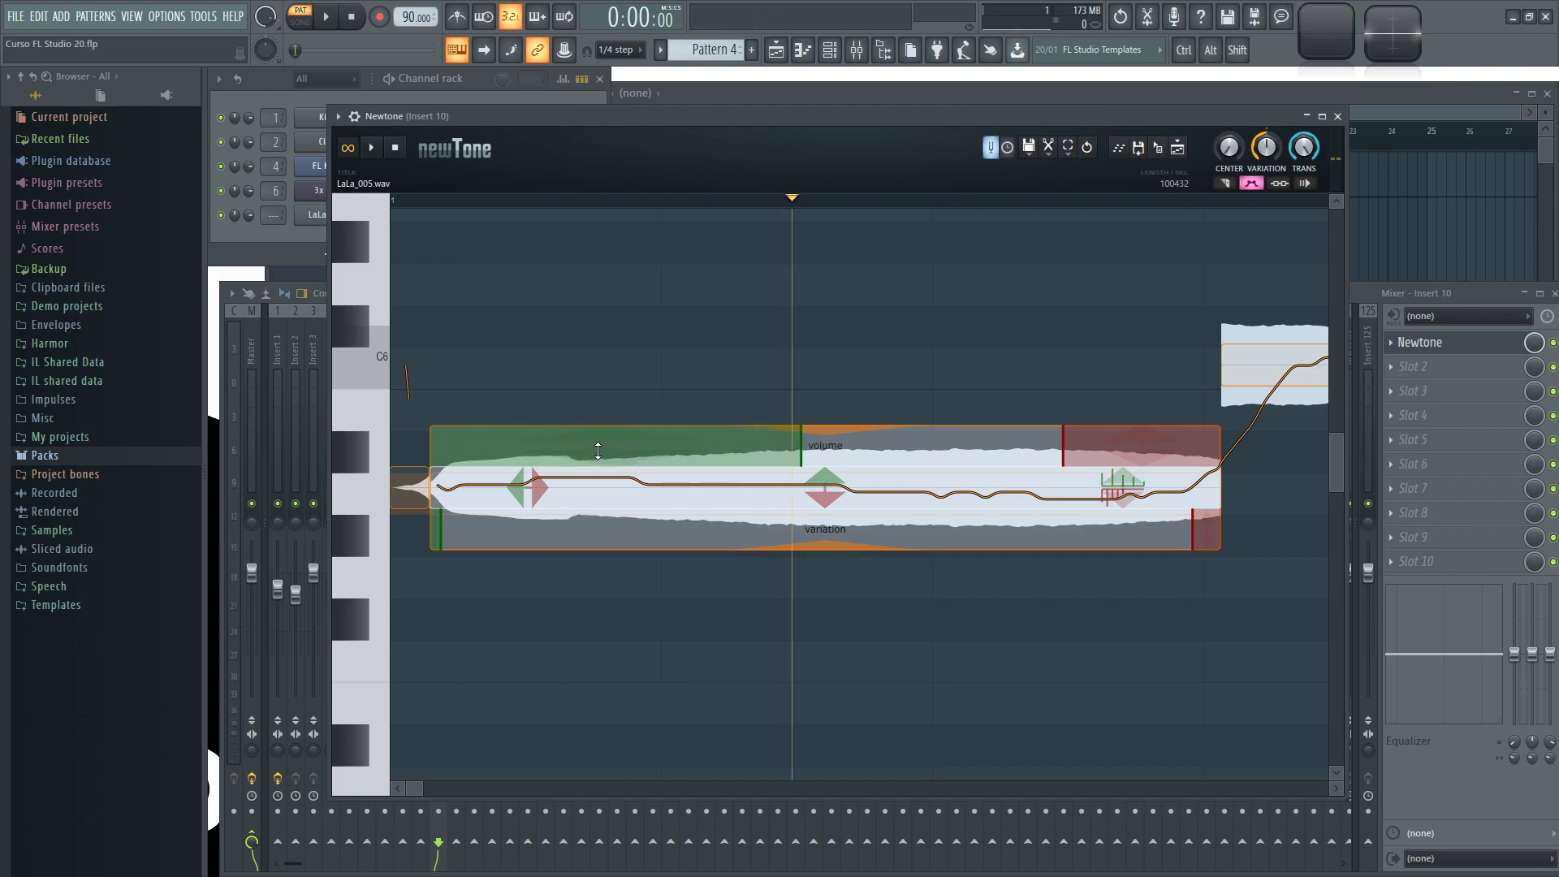
key("space")
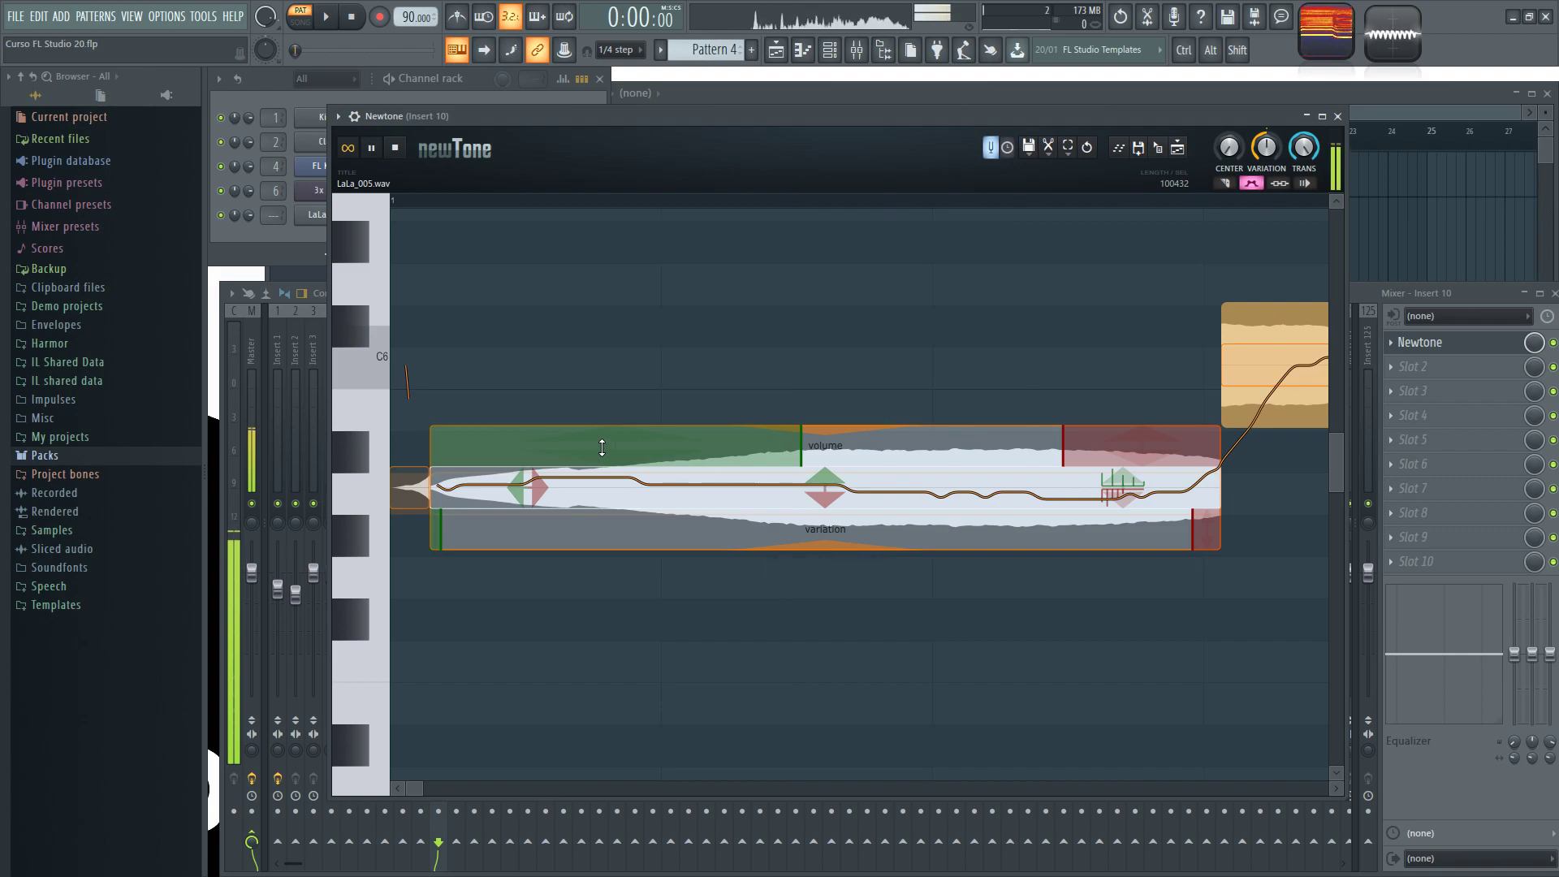
key("space")
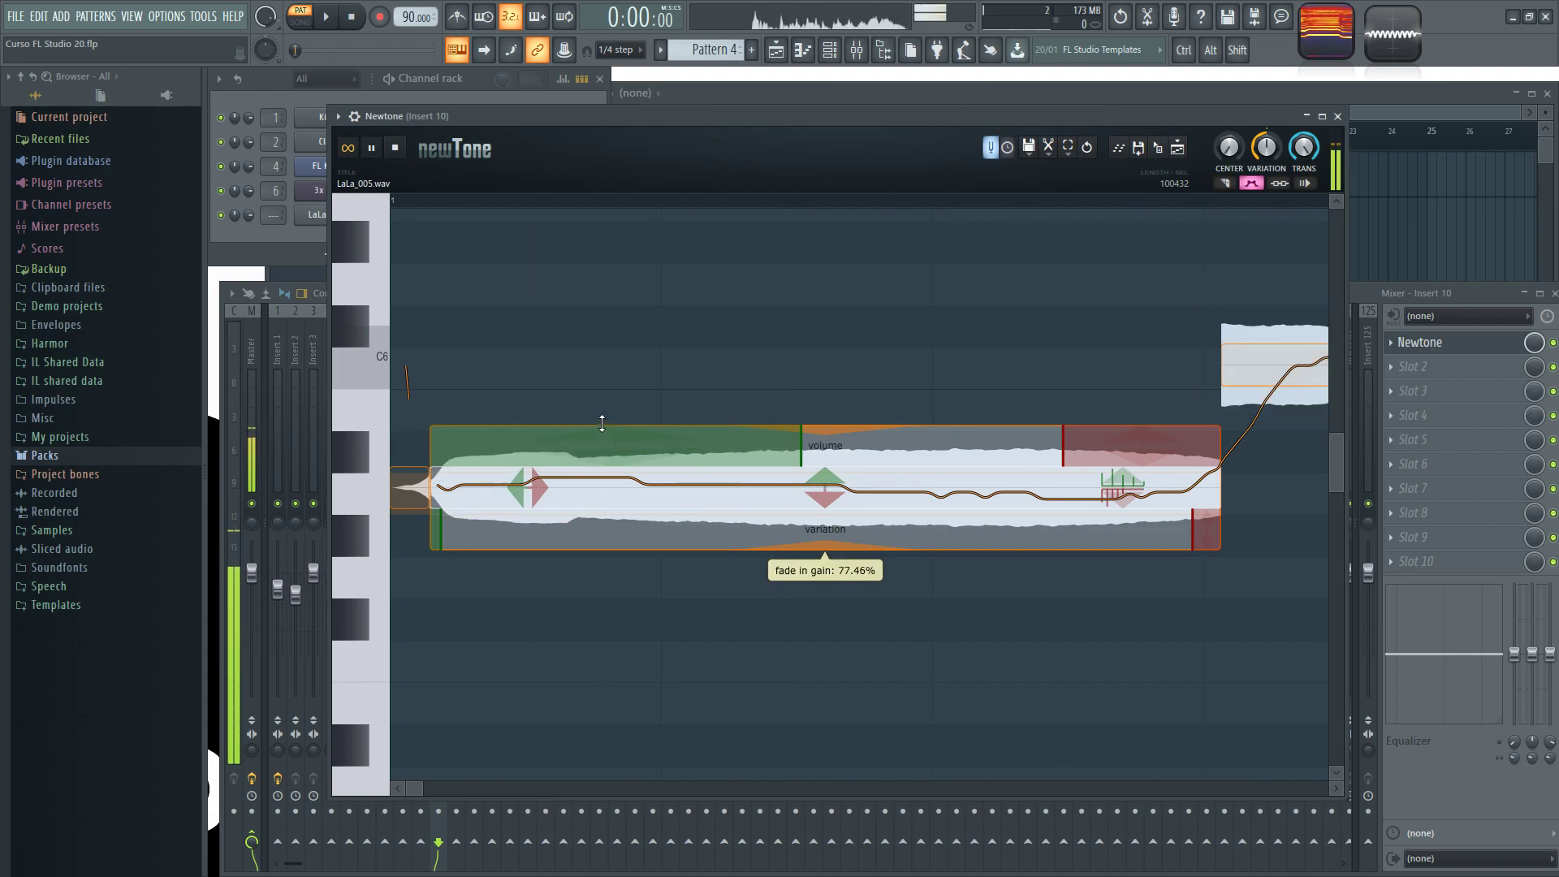
key("ctrl+z")
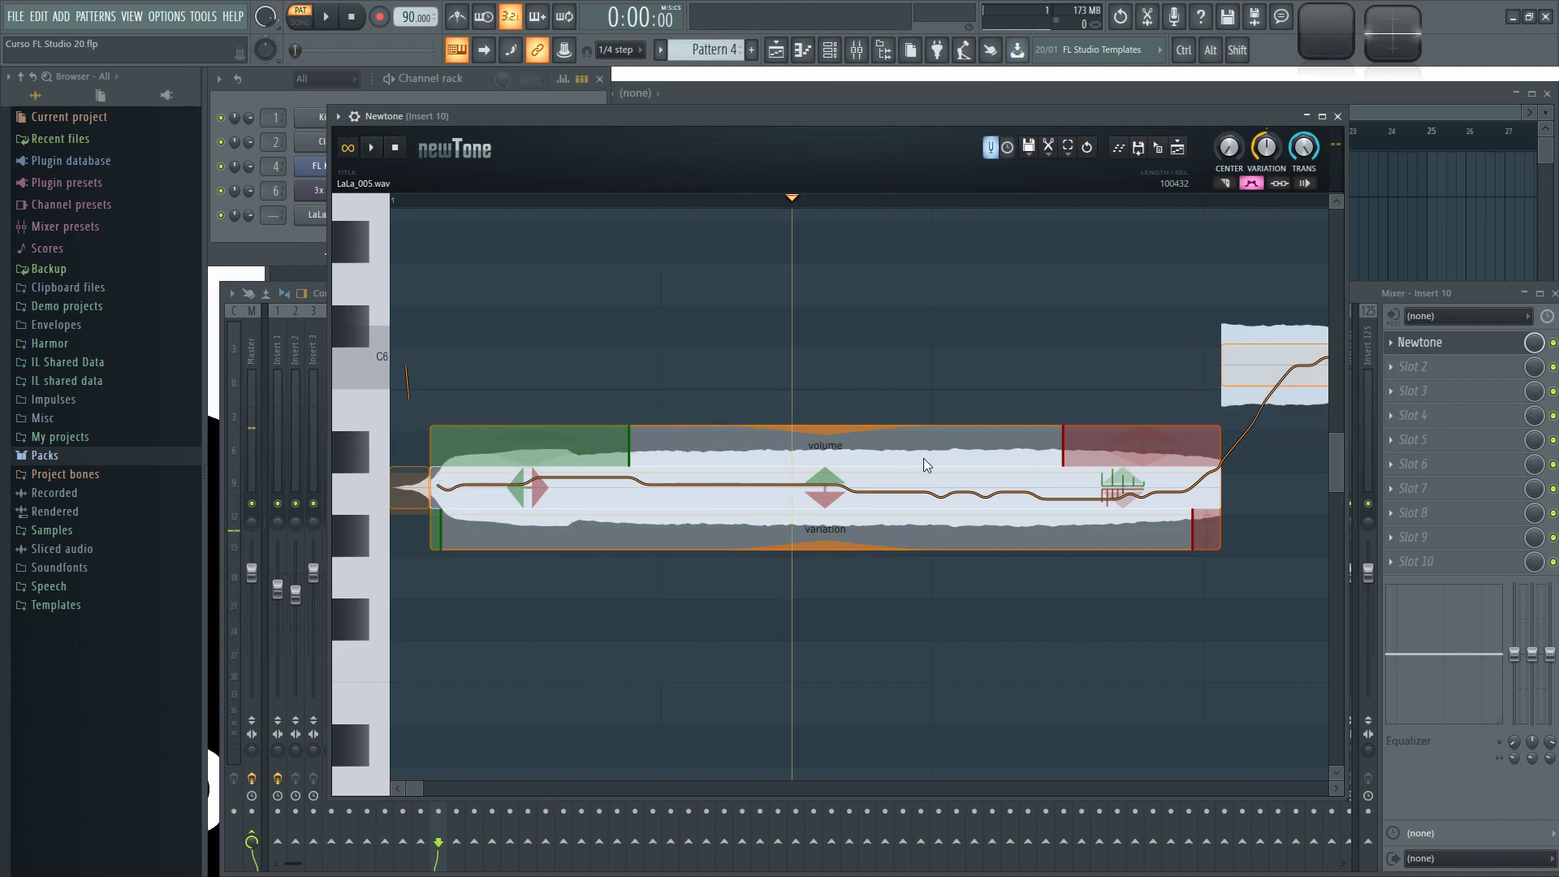
Step: Shorten the first note's volume fade-out slightly and listen to the result
mouse_move(1061, 440)
left_mouse_down()
mouse_move(976, 443)
mouse_move(1055, 451)
mouse_move(1044, 475)
mouse_move(1048, 437)
mouse_move(932, 442)
mouse_move(1088, 447)
left_mouse_up()
key("space")
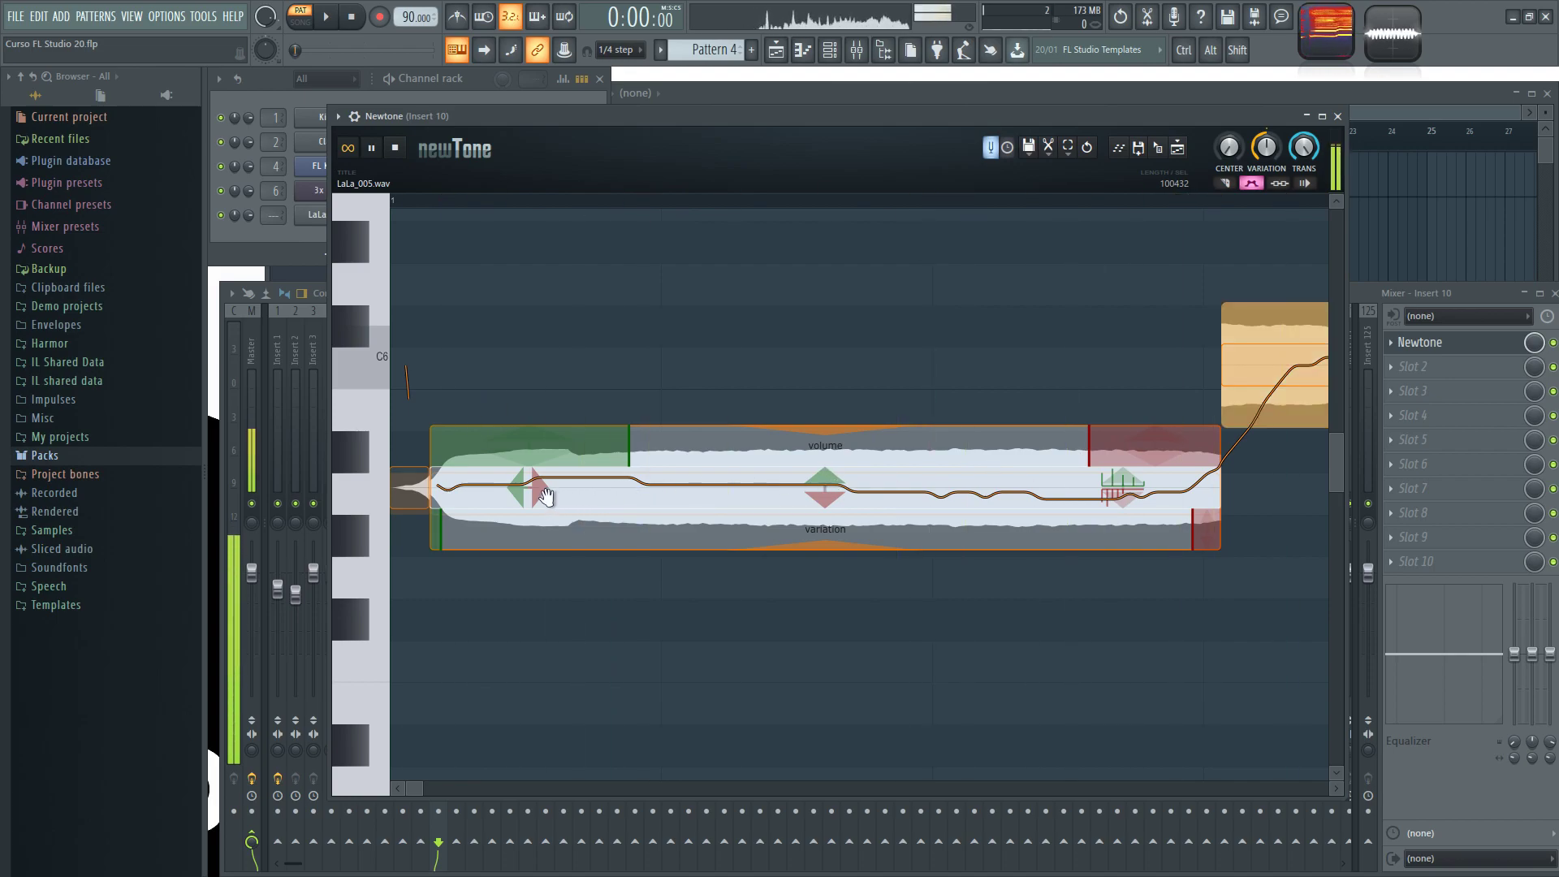
key("space")
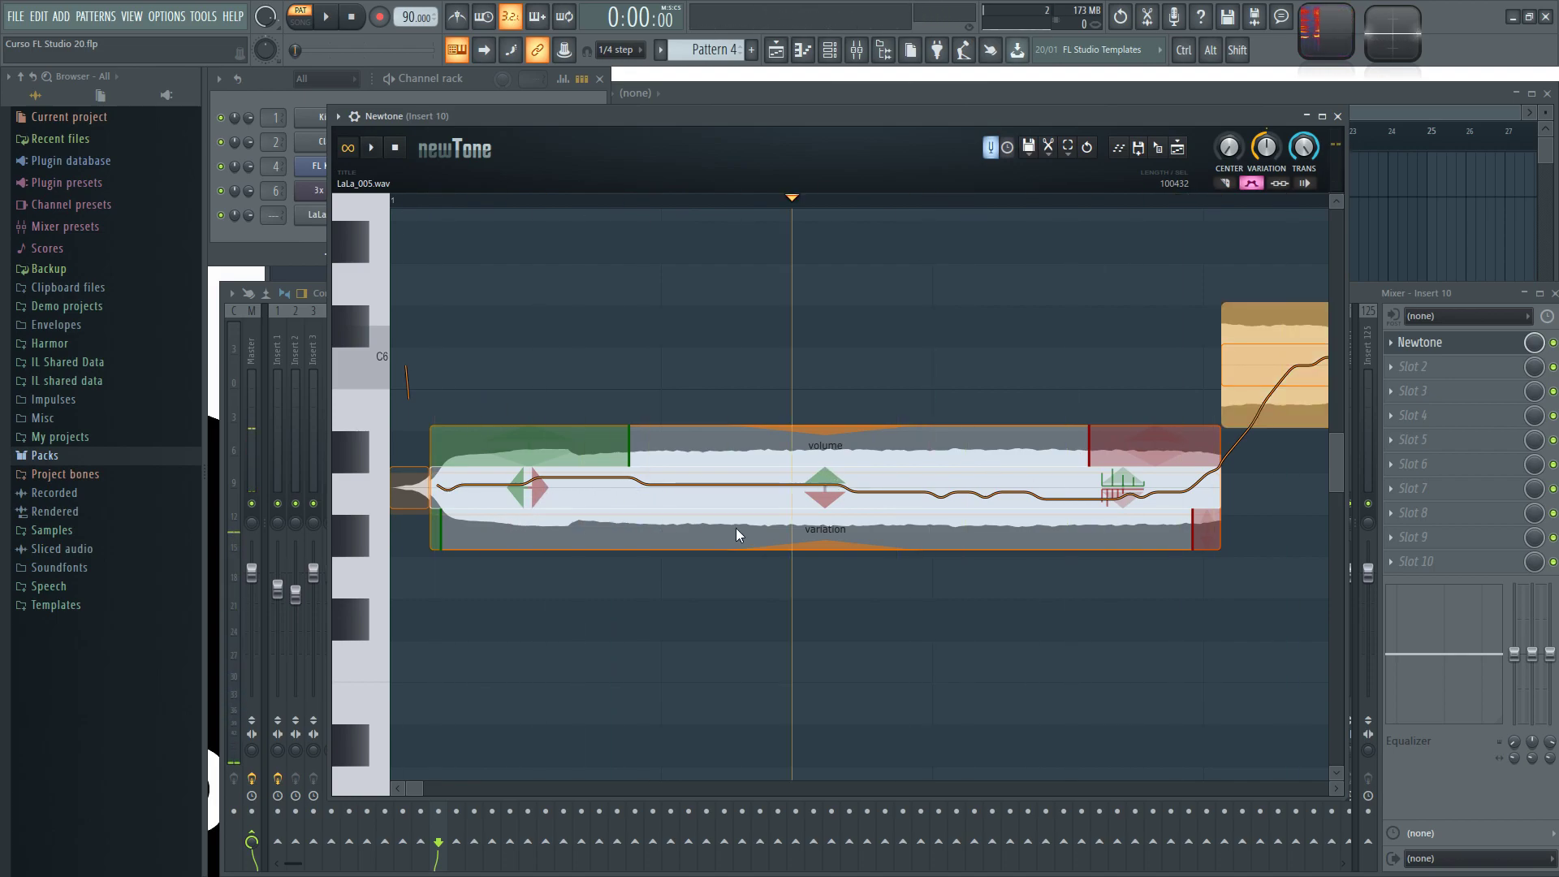
Step: Try a different overall variation amount on the first note and start playback
mouse_move(828, 544)
left_mouse_down()
mouse_move(833, 268)
mouse_move(820, 299)
mouse_move(854, 871)
mouse_move(832, 477)
mouse_move(829, 720)
mouse_move(779, 342)
mouse_move(809, 209)
mouse_move(825, 558)
mouse_move(828, 289)
mouse_move(854, 645)
left_mouse_up()
key("space")
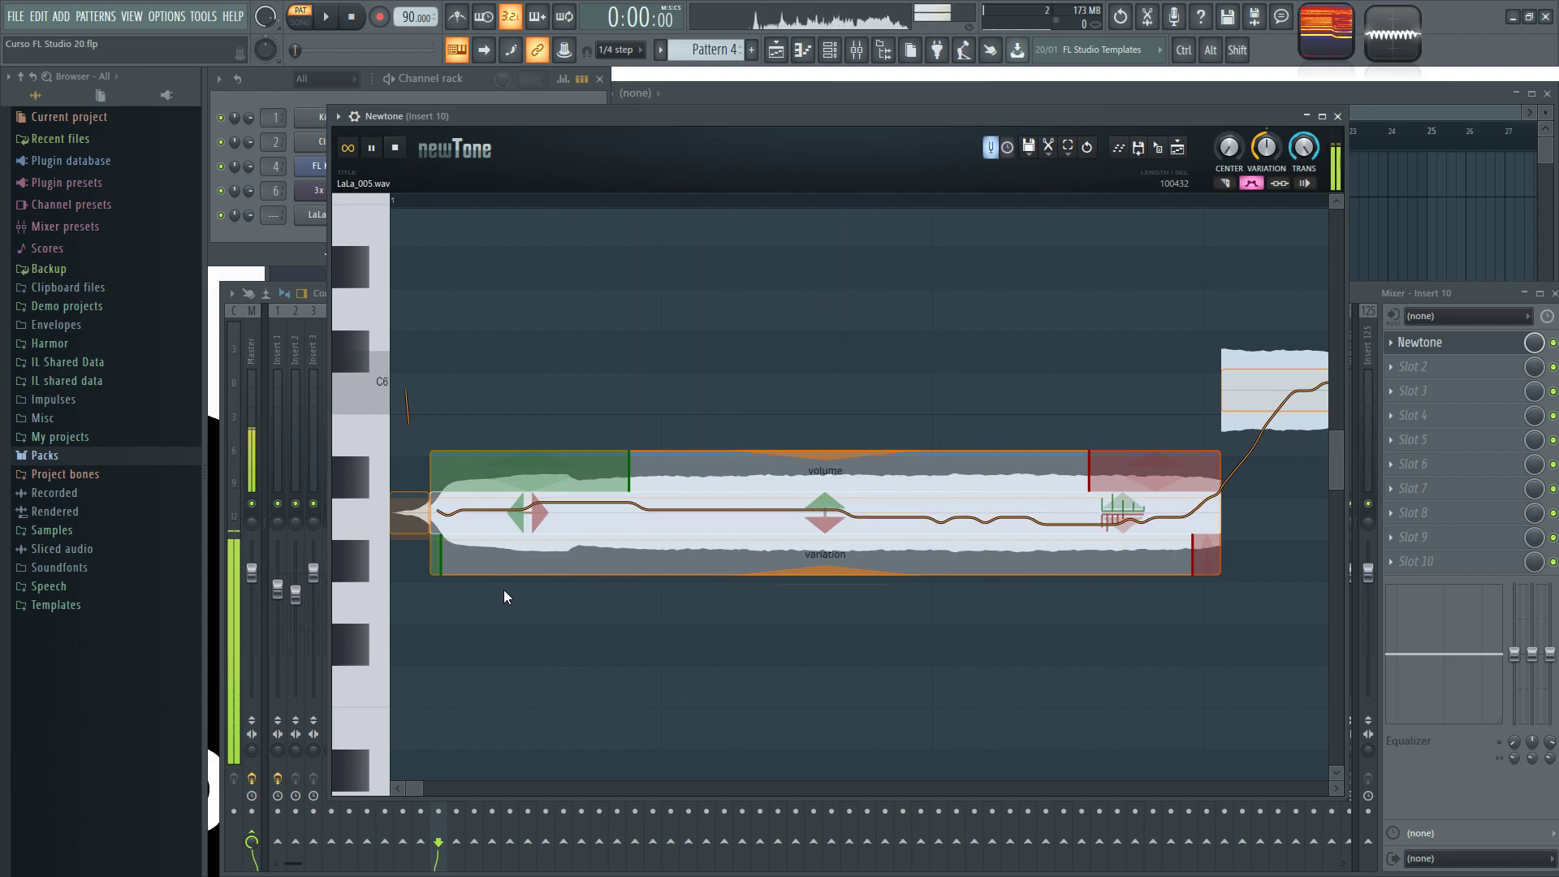
Step: Lengthen the first note's pitch ramp-in to about a quarter of the note, bend its start below A5, and lower its fade-in gain
mouse_move(438, 555)
left_mouse_down()
mouse_move(764, 555)
mouse_move(600, 555)
mouse_move(529, 599)
mouse_move(529, 637)
mouse_move(528, 560)
mouse_move(533, 703)
mouse_move(519, 519)
mouse_move(513, 549)
left_mouse_up()
scroll(512, 551, "up", 5)
scroll(511, 551, "down", 5)
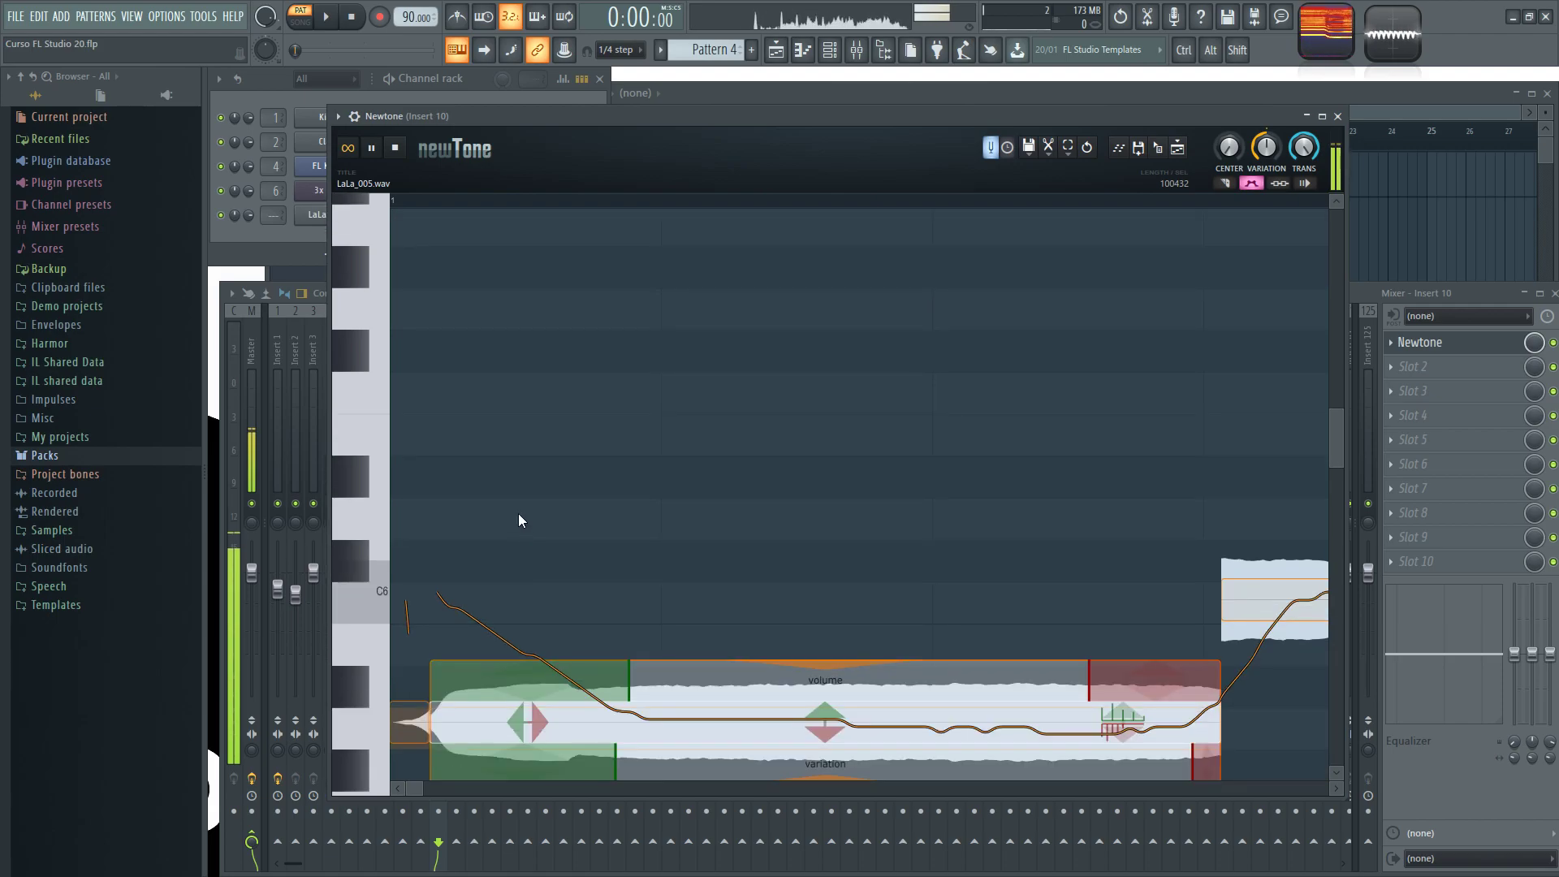
left_click_drag(541, 579, 423, 601)
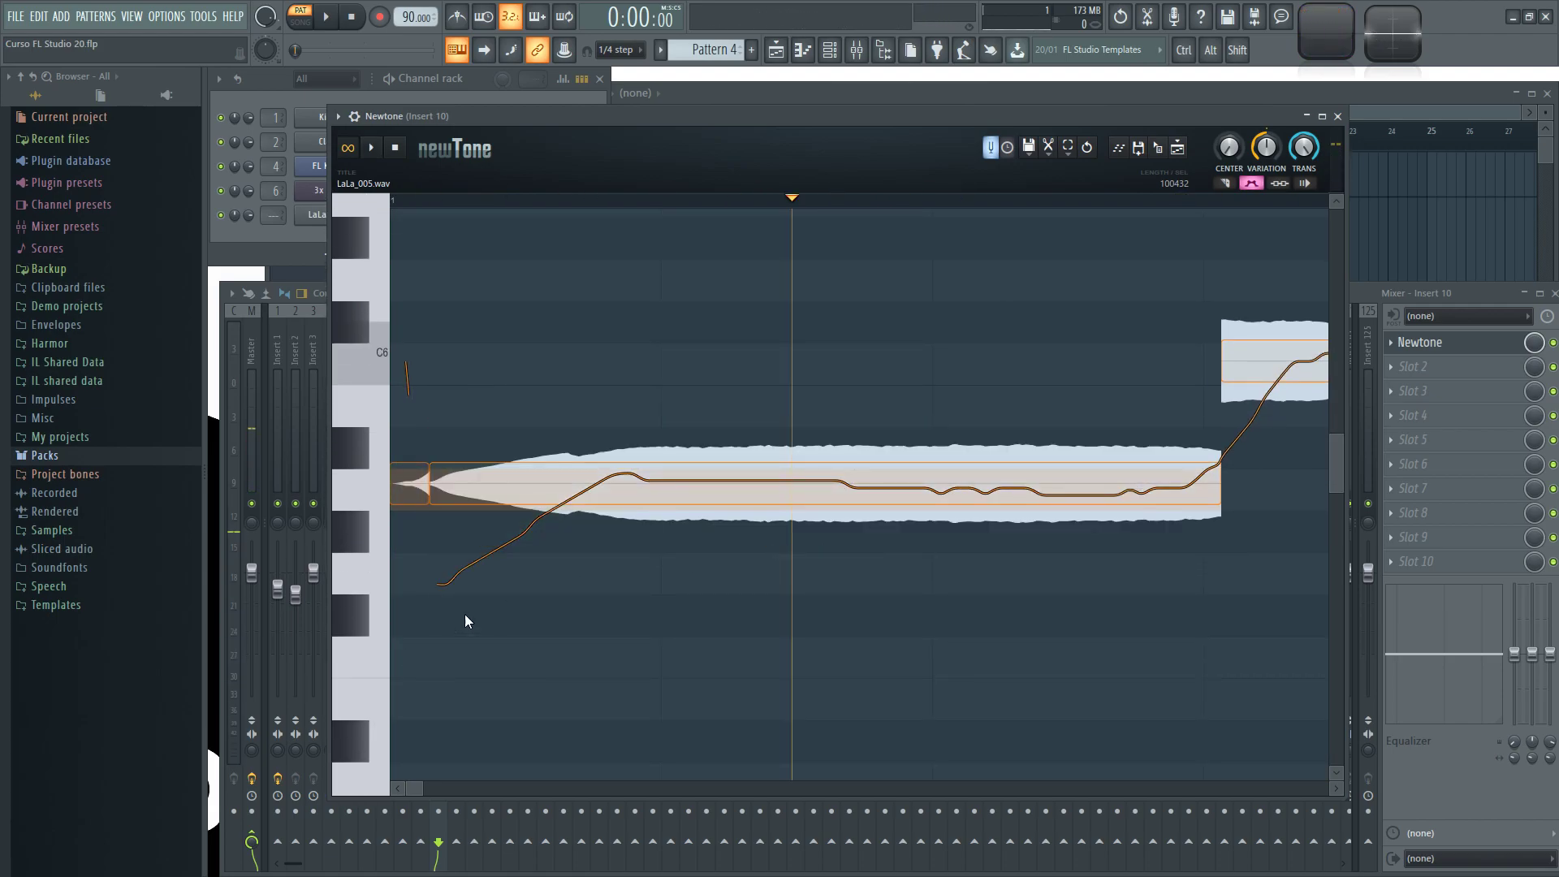
Step: Lengthen the first note's ramp-out, audition it at -234.31%, and reduce it to a slight downward bend
mouse_move(669, 484)
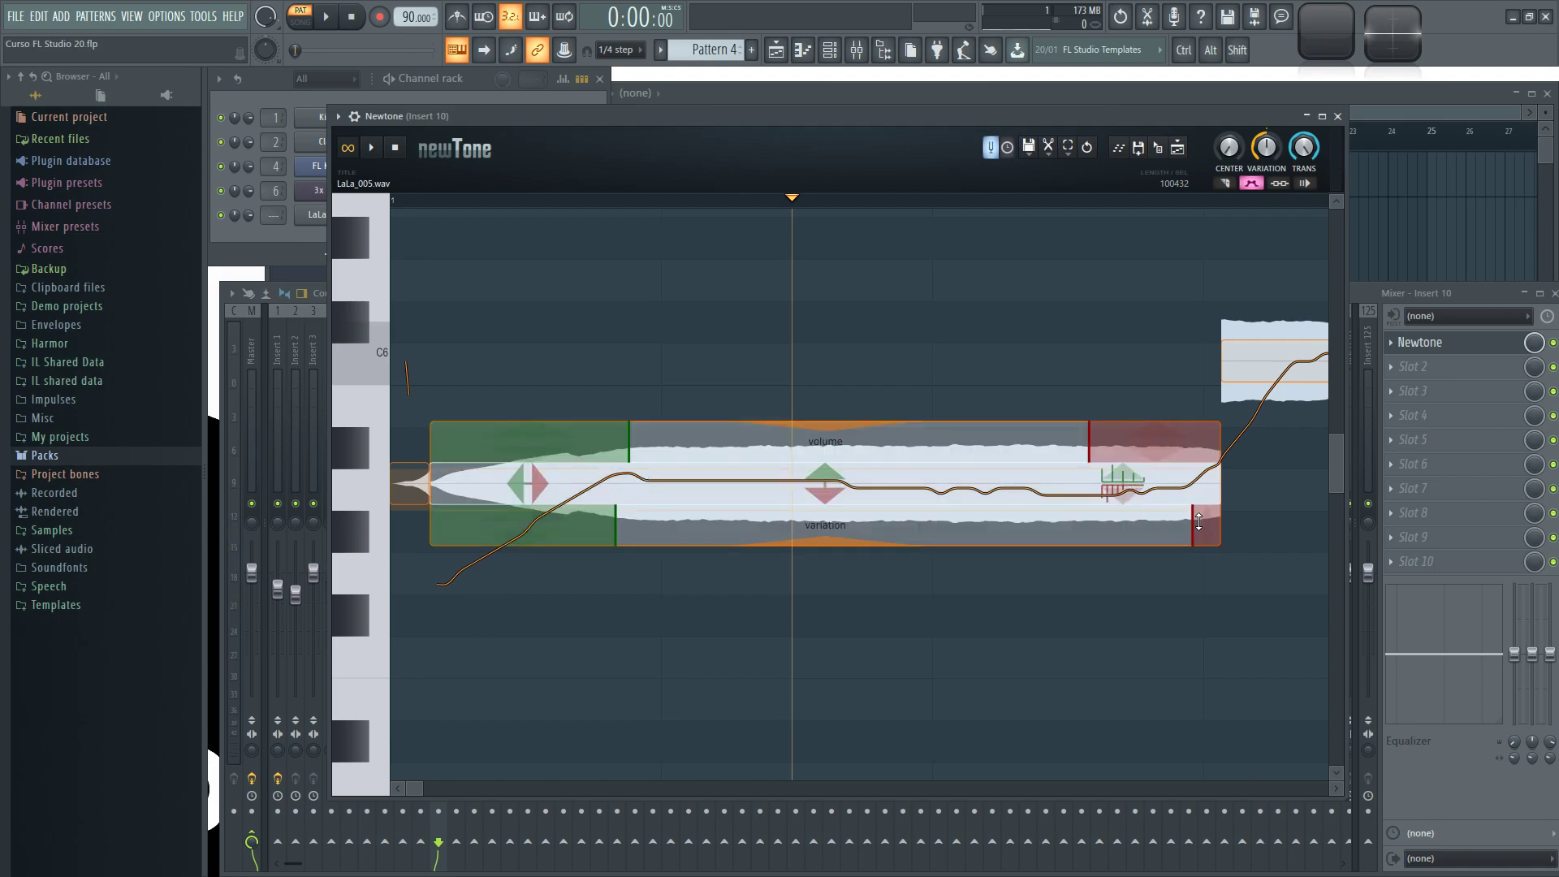
left_click_drag(1196, 523, 1039, 535)
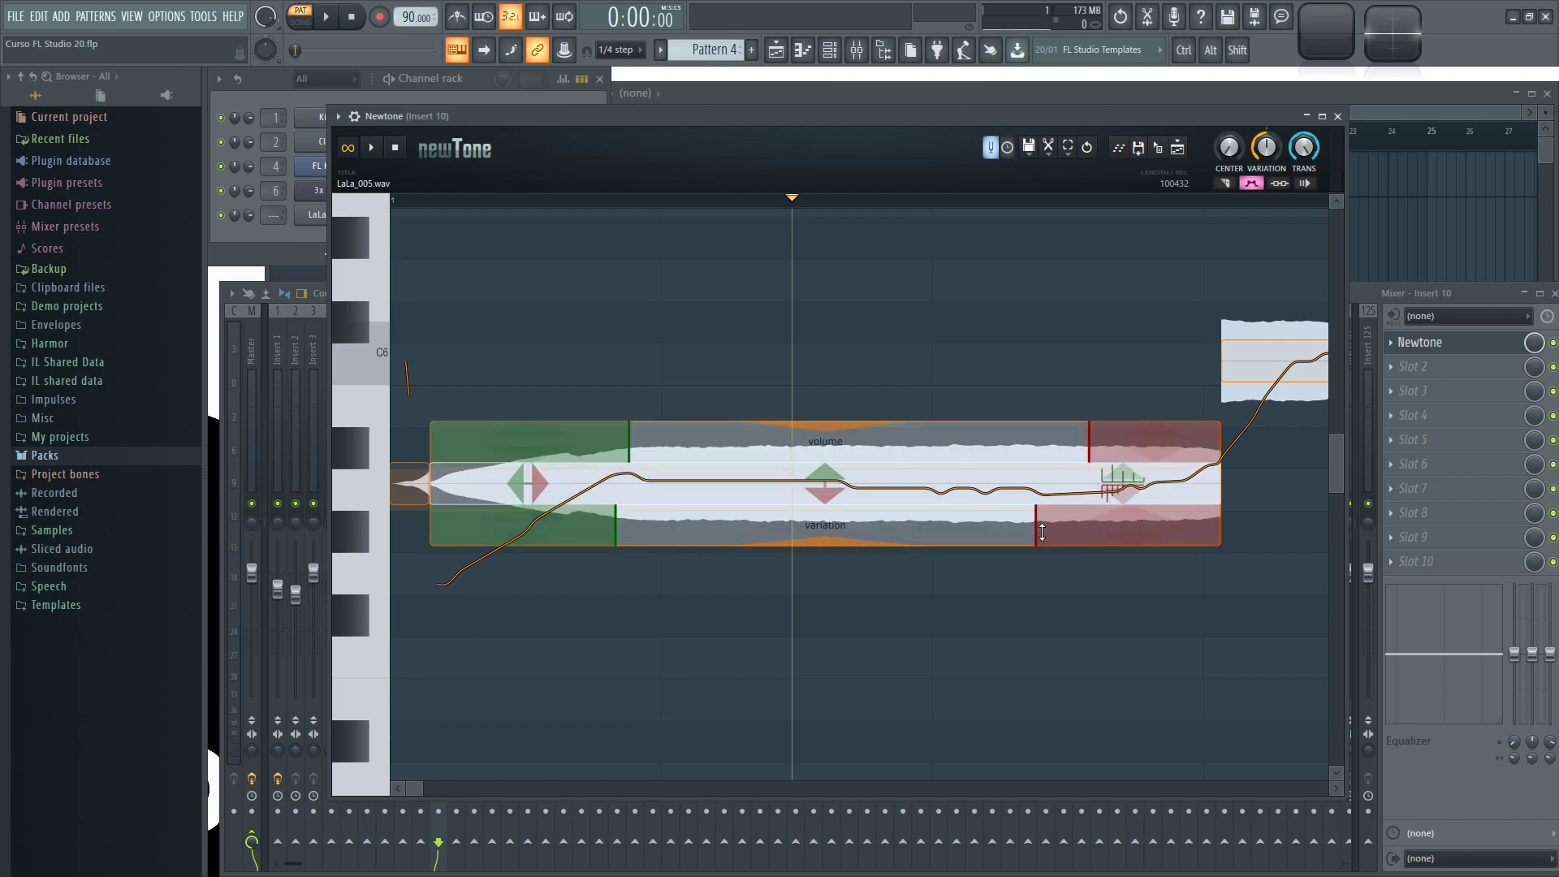
left_click_drag(1183, 528, 1153, 626)
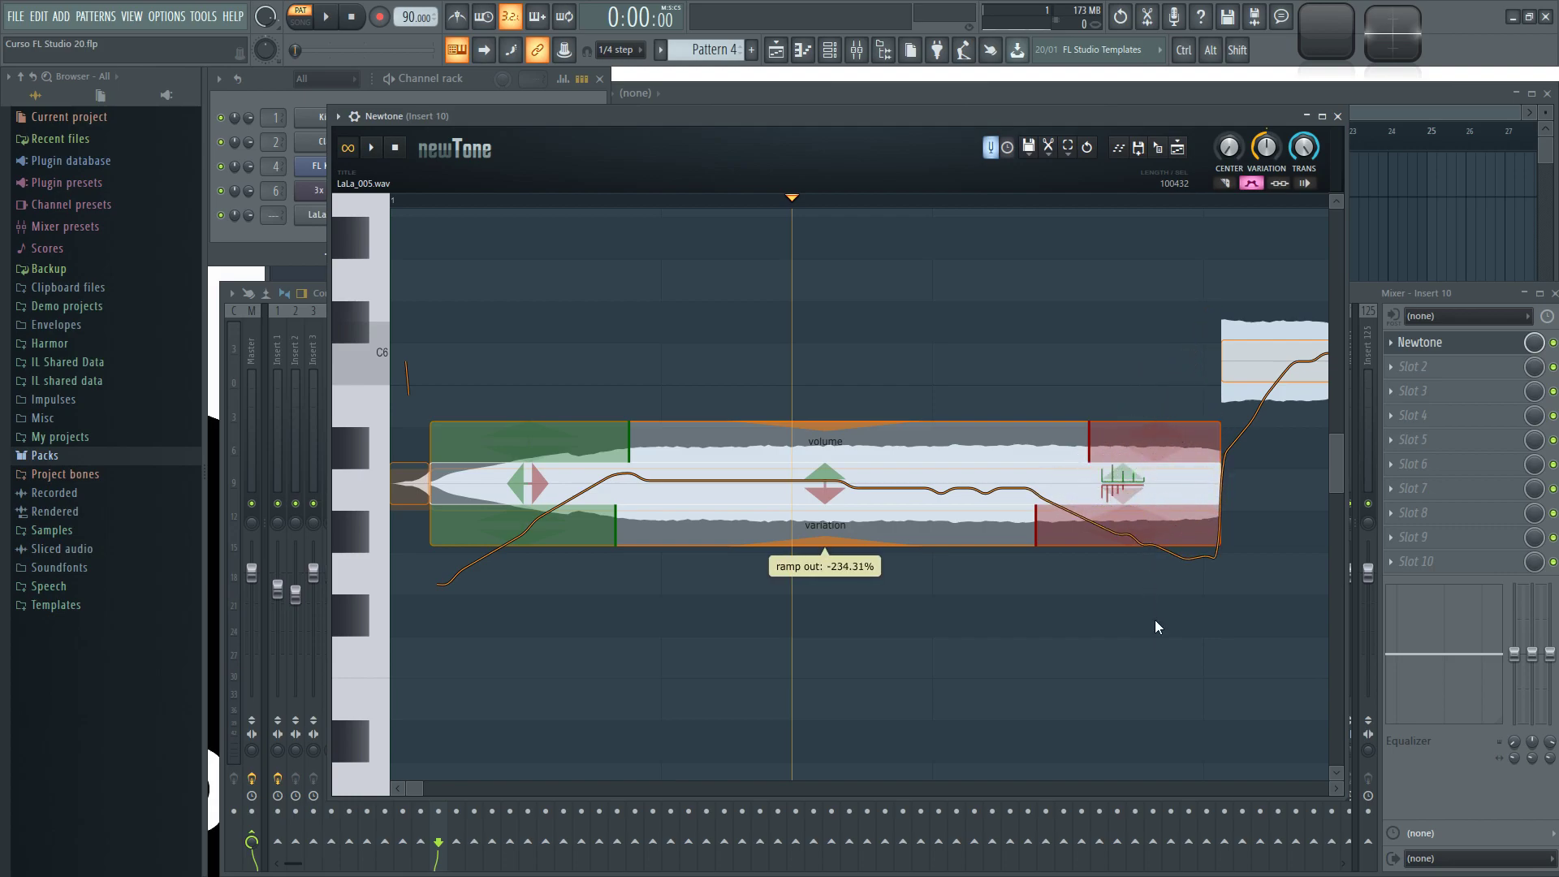
key("space")
key("ctrl+a")
left_click(1179, 510)
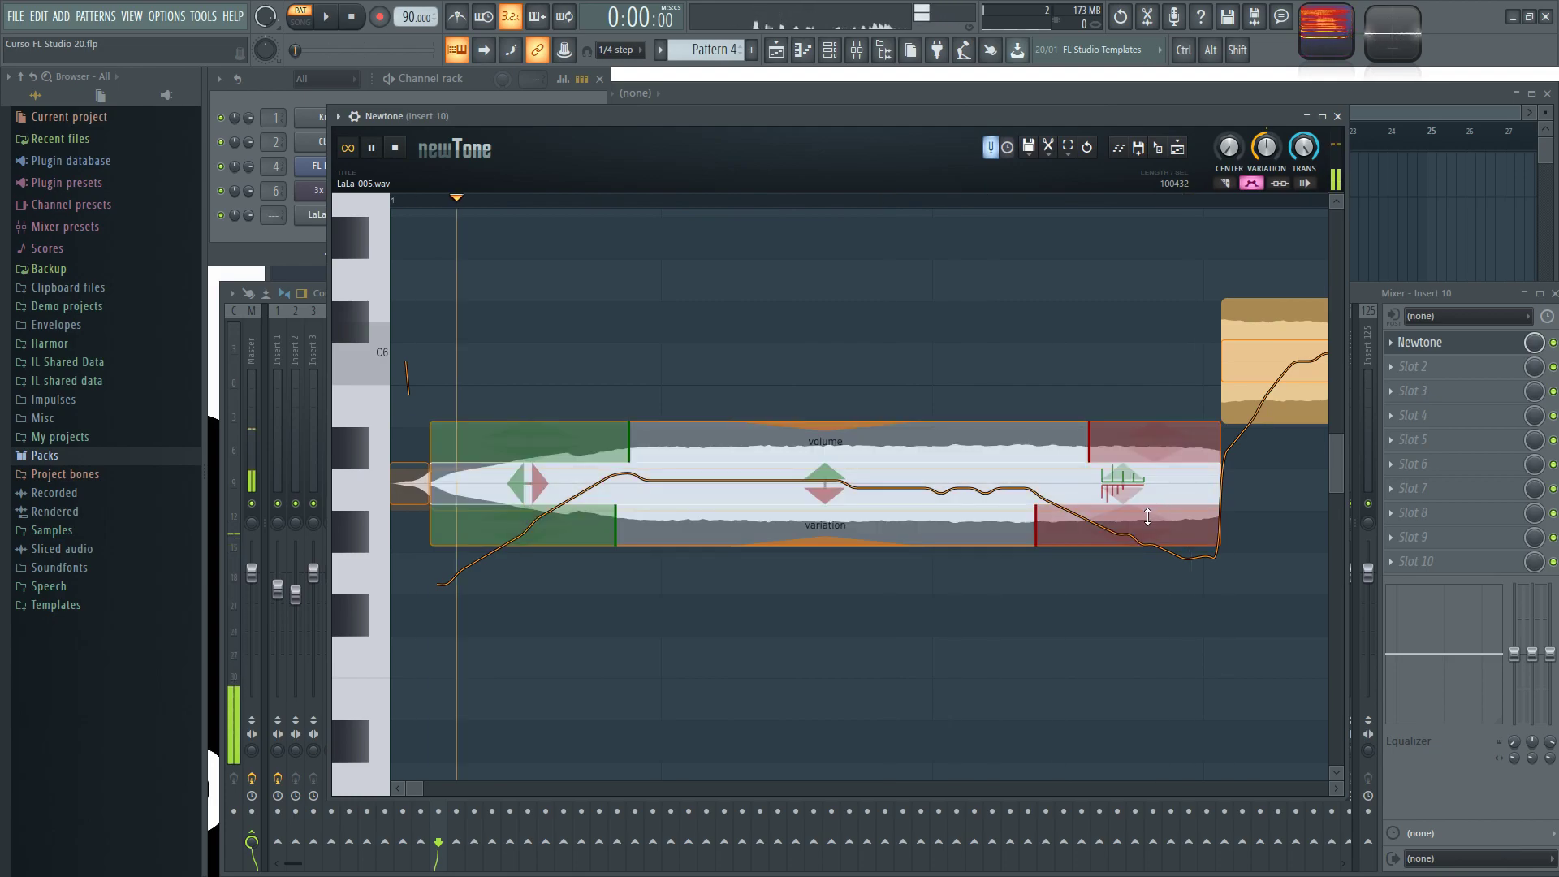
left_click_drag(1149, 517, 1115, 439)
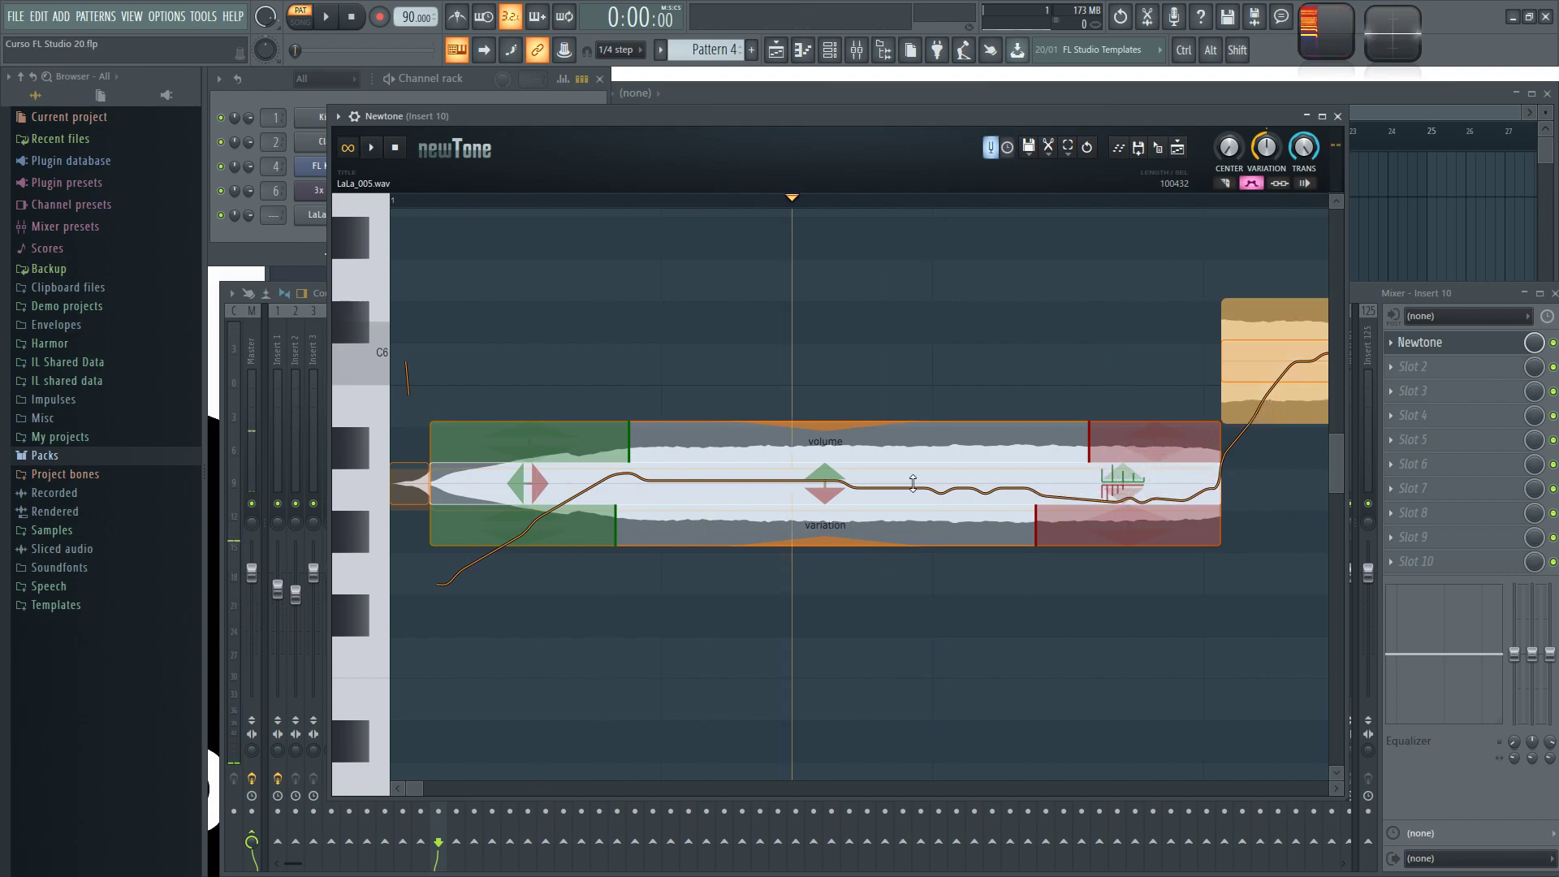
left_click(829, 497)
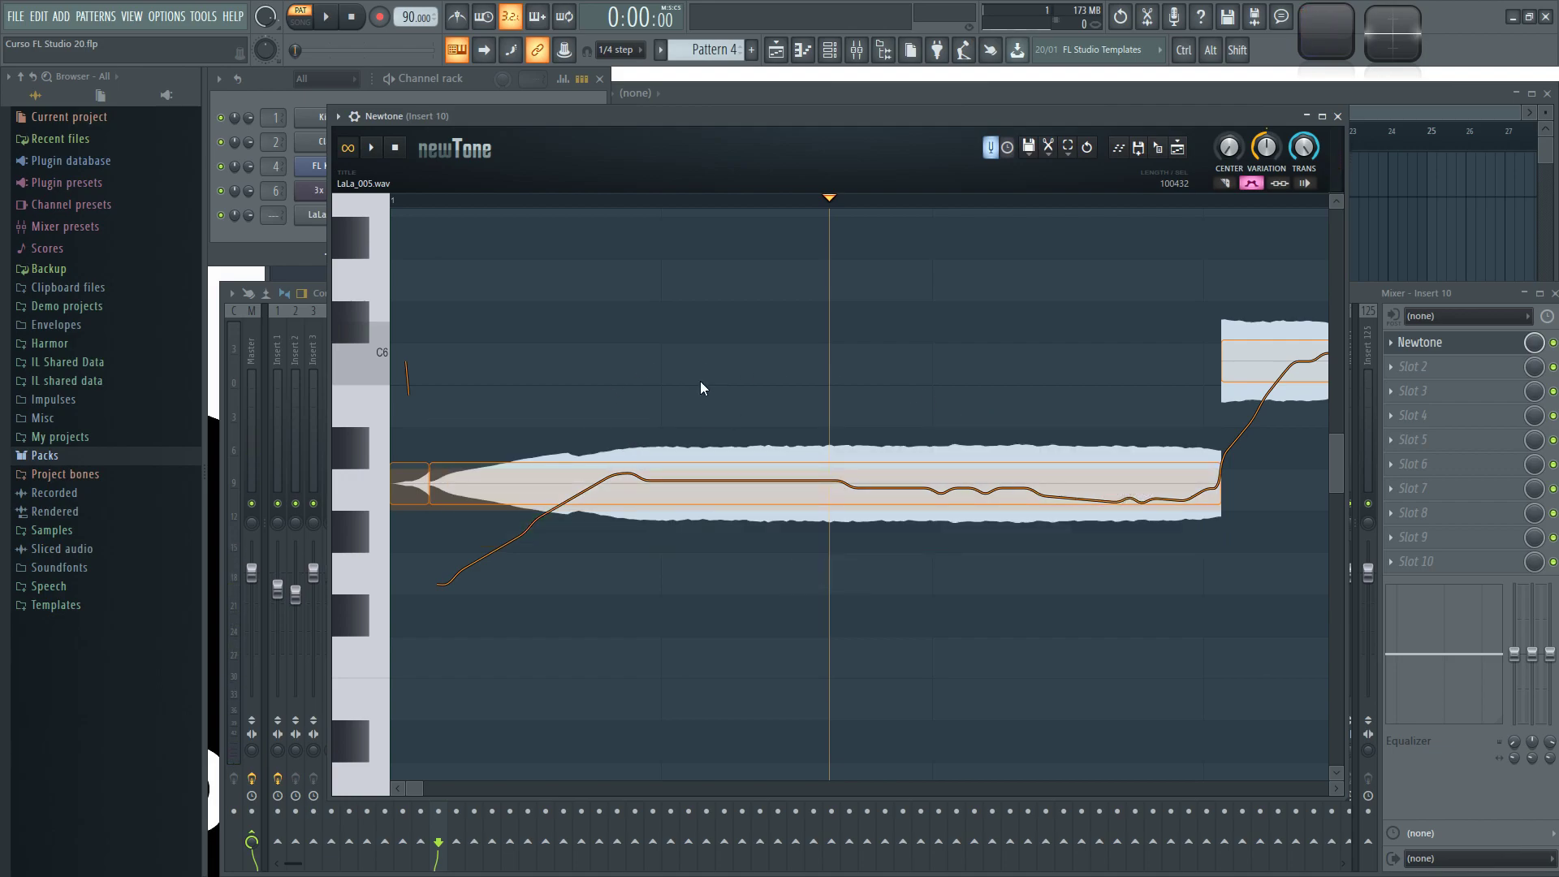
scroll(568, 325, "down", 5)
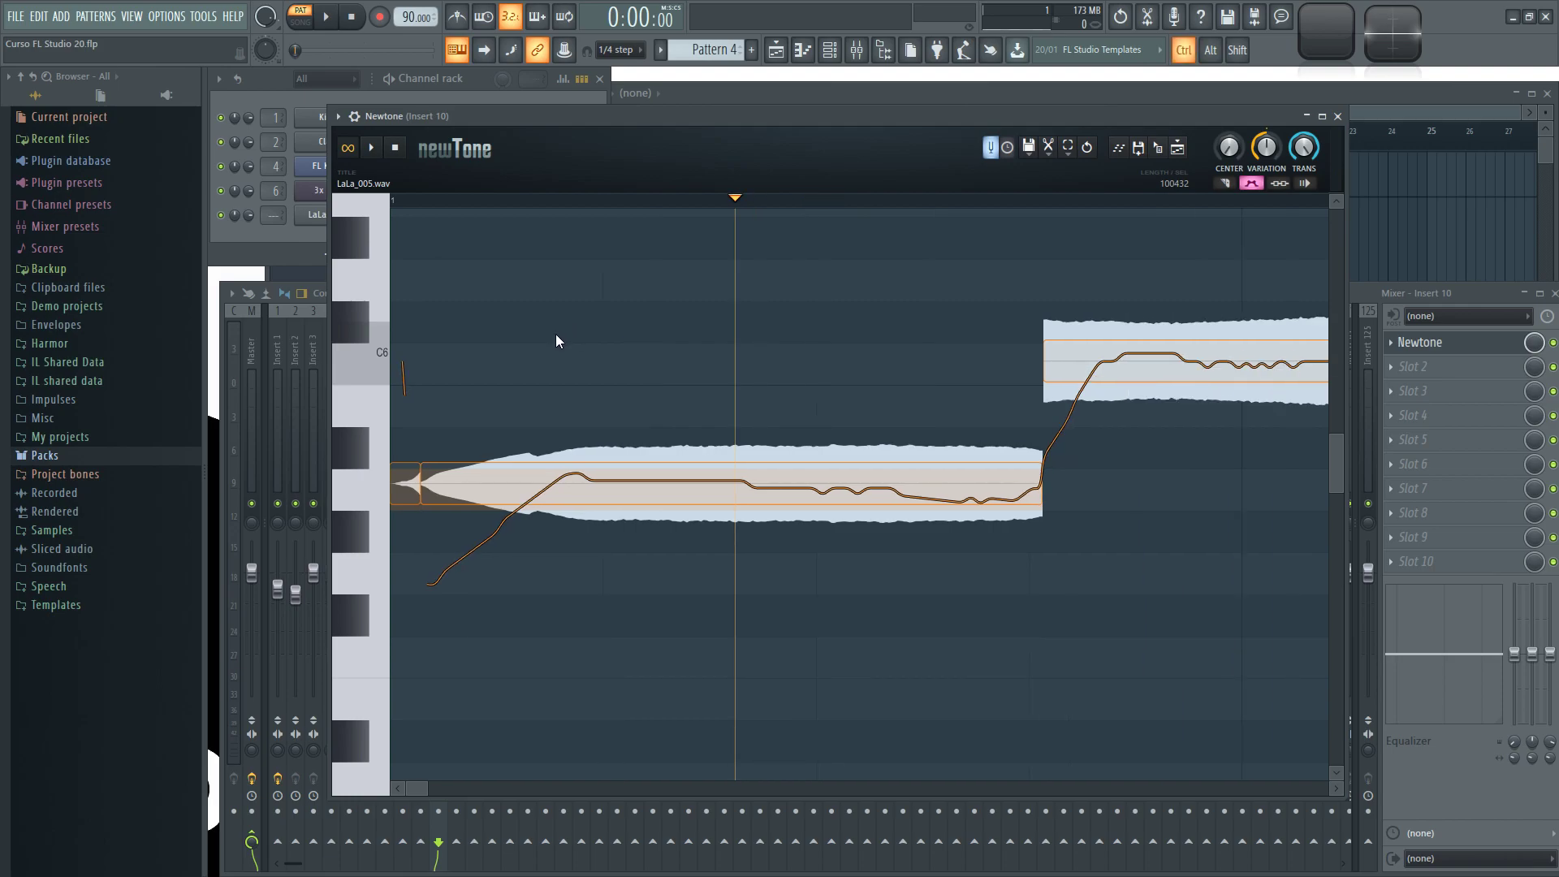
scroll(460, 320, "down", 2)
scroll(450, 302, "up", 2)
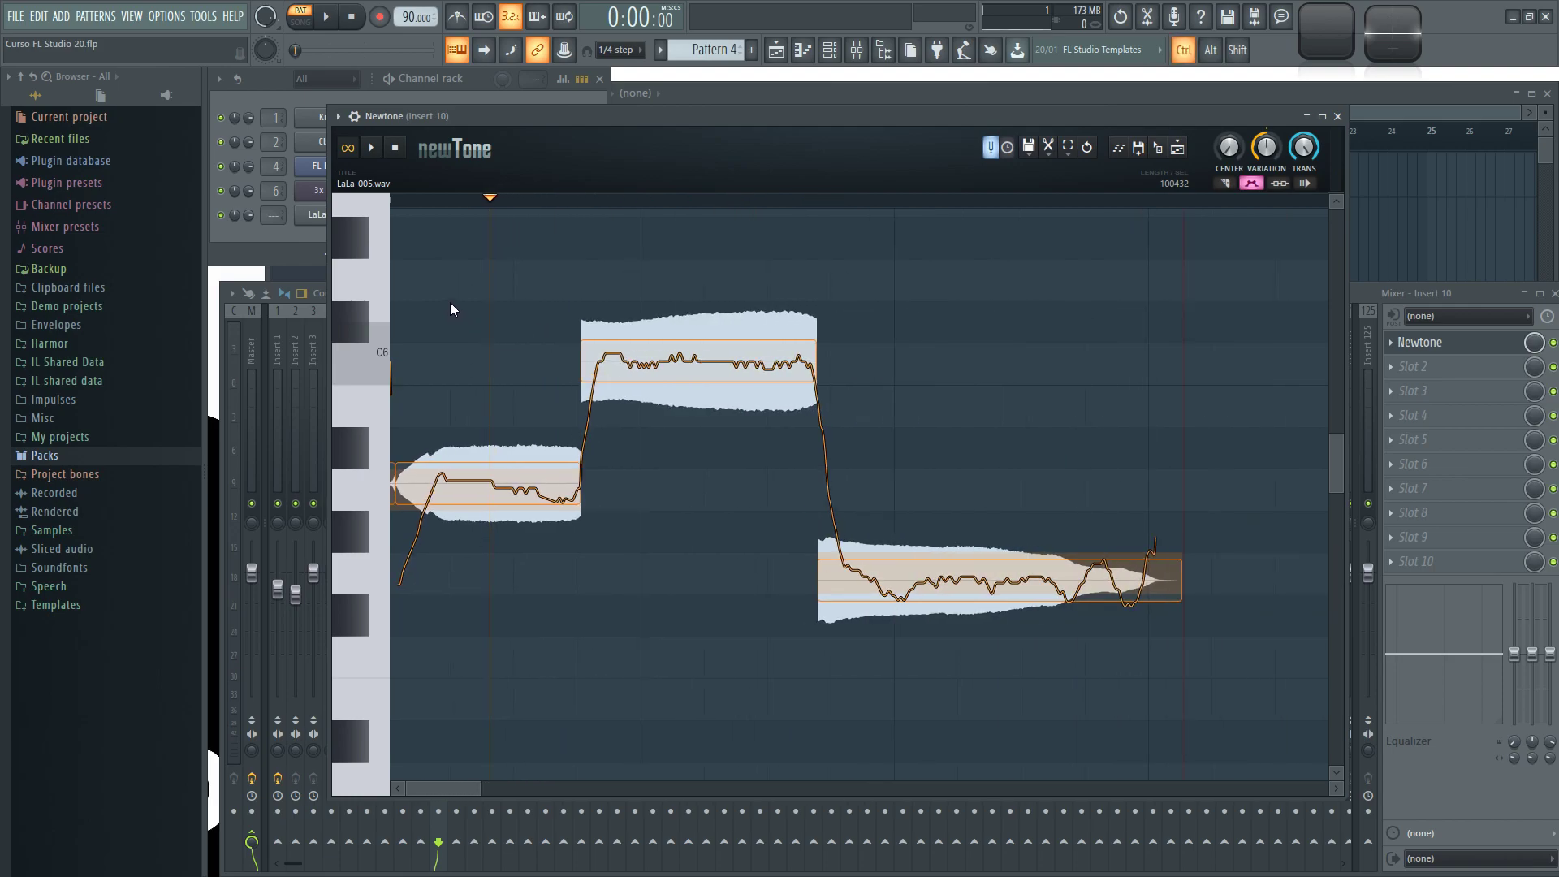
scroll(485, 266, "down", 1)
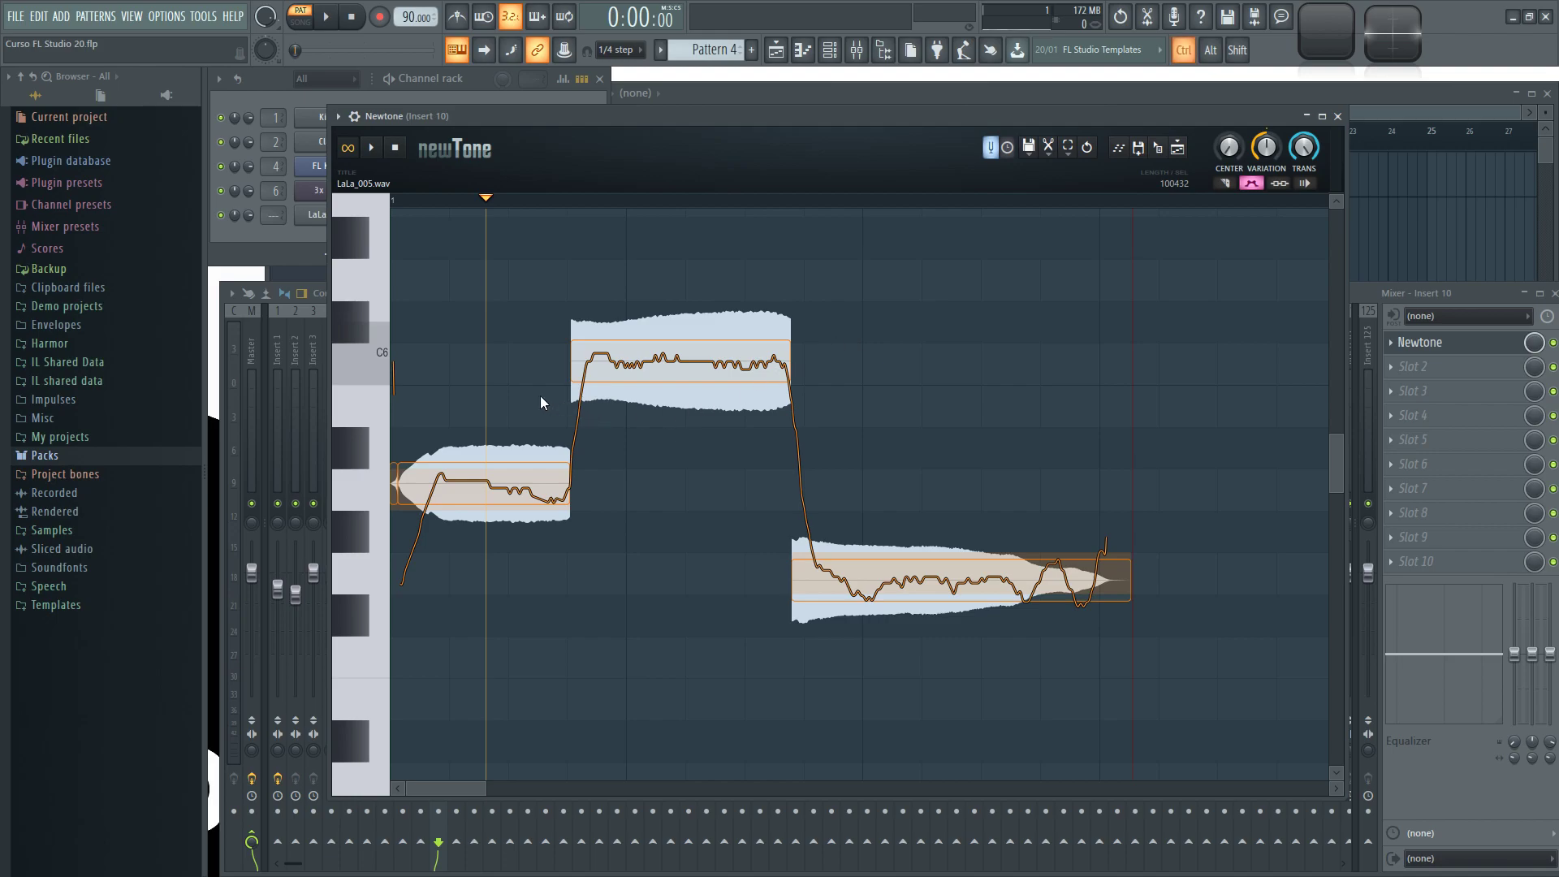
Step: Try stretching the second note's end slightly longer and extending the first note's end to the second beat line
scroll(548, 398, "up", 1)
left_click_drag(441, 783, 439, 783)
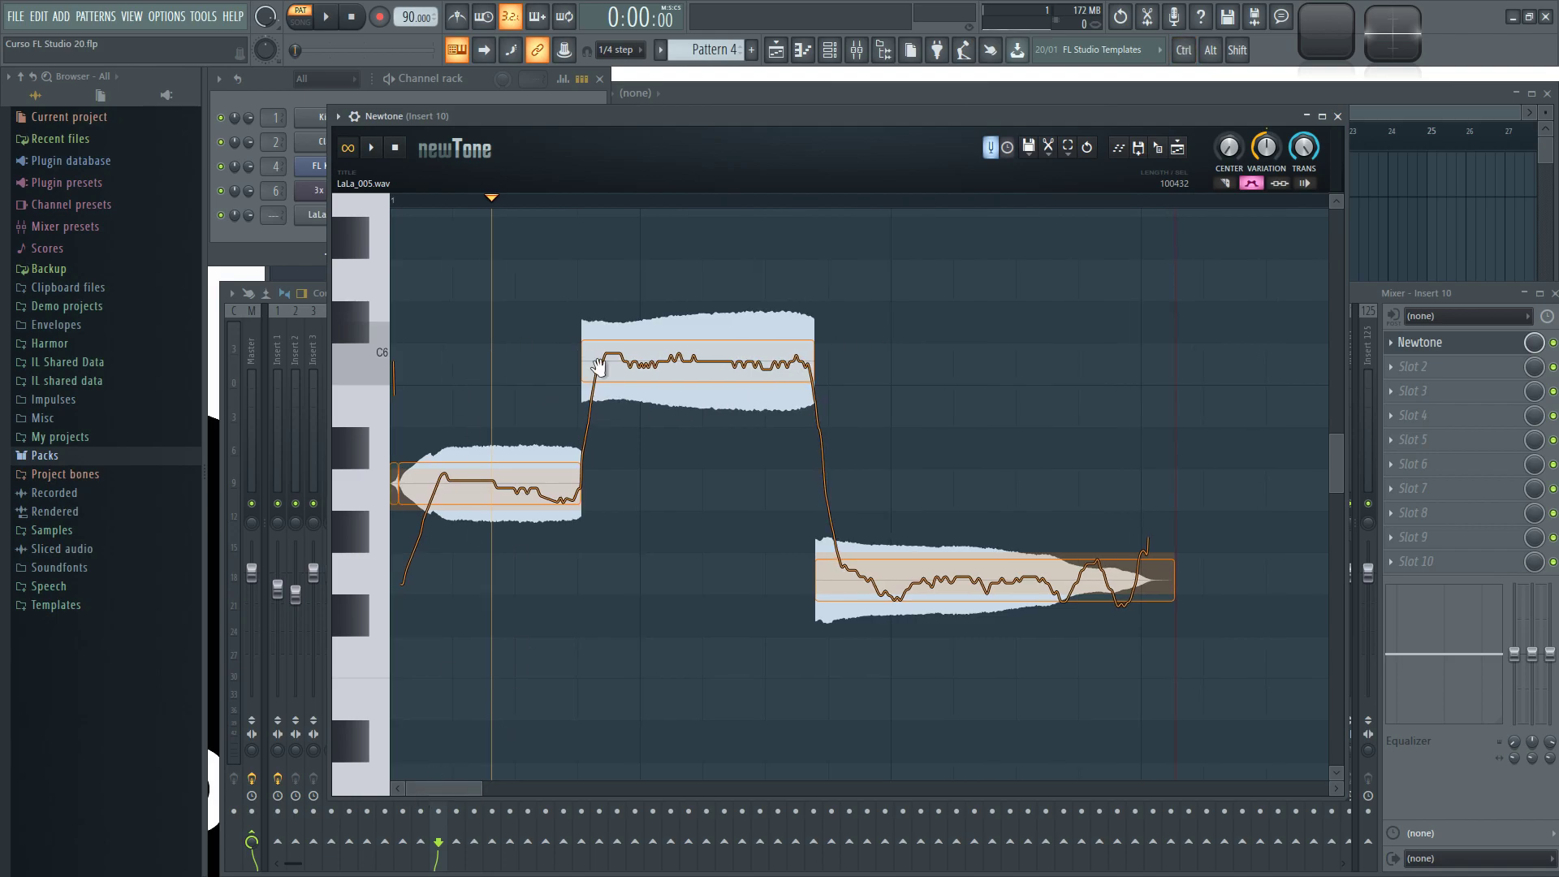
mouse_move(593, 361)
mouse_move(812, 342)
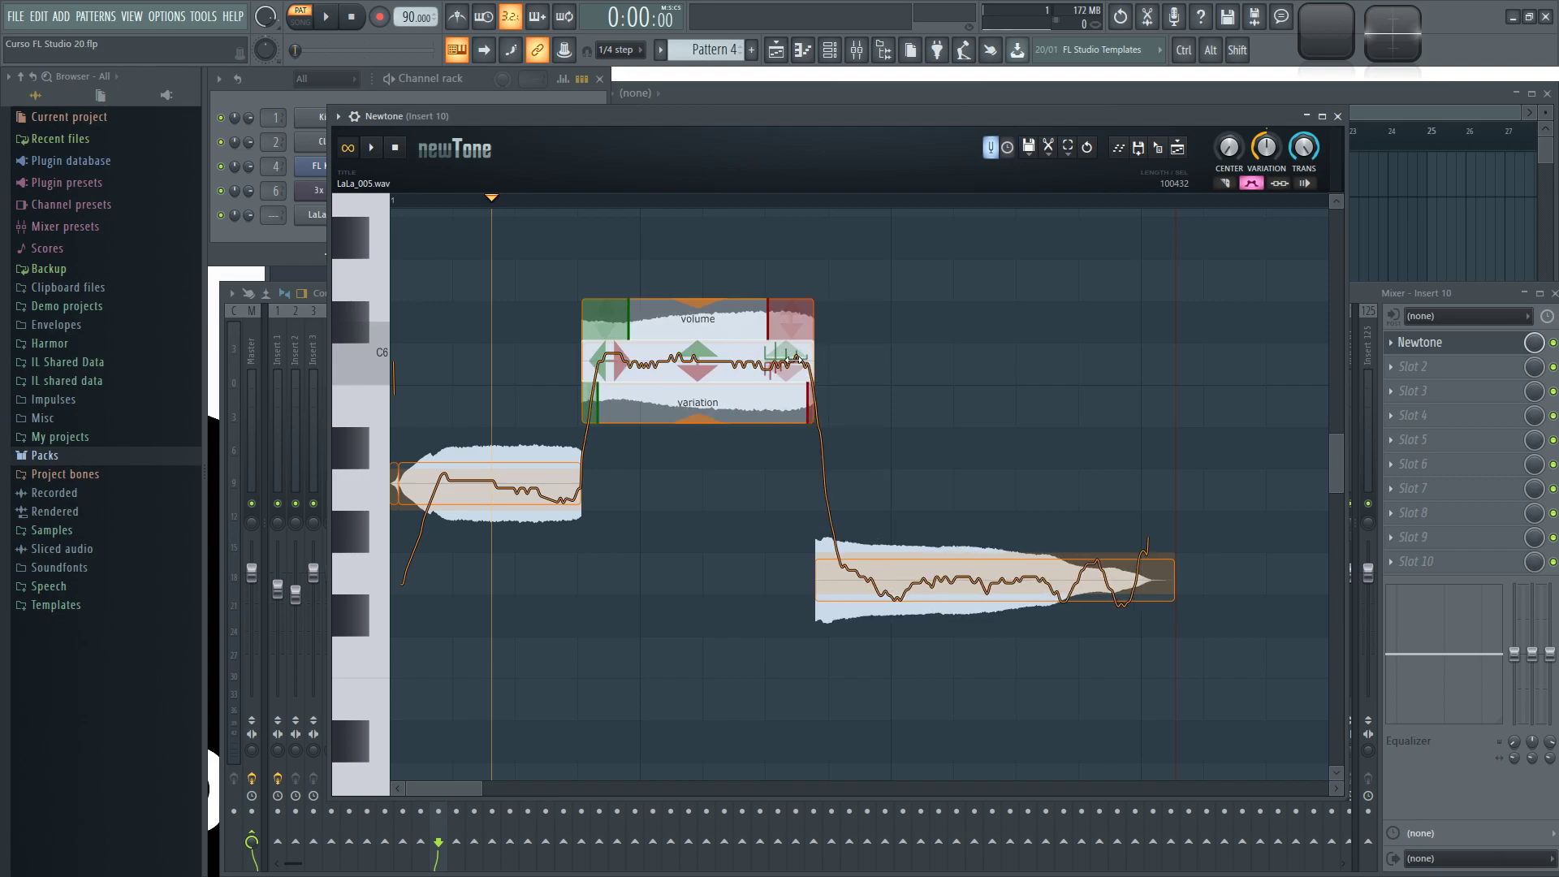
left_click_drag(814, 359, 826, 398)
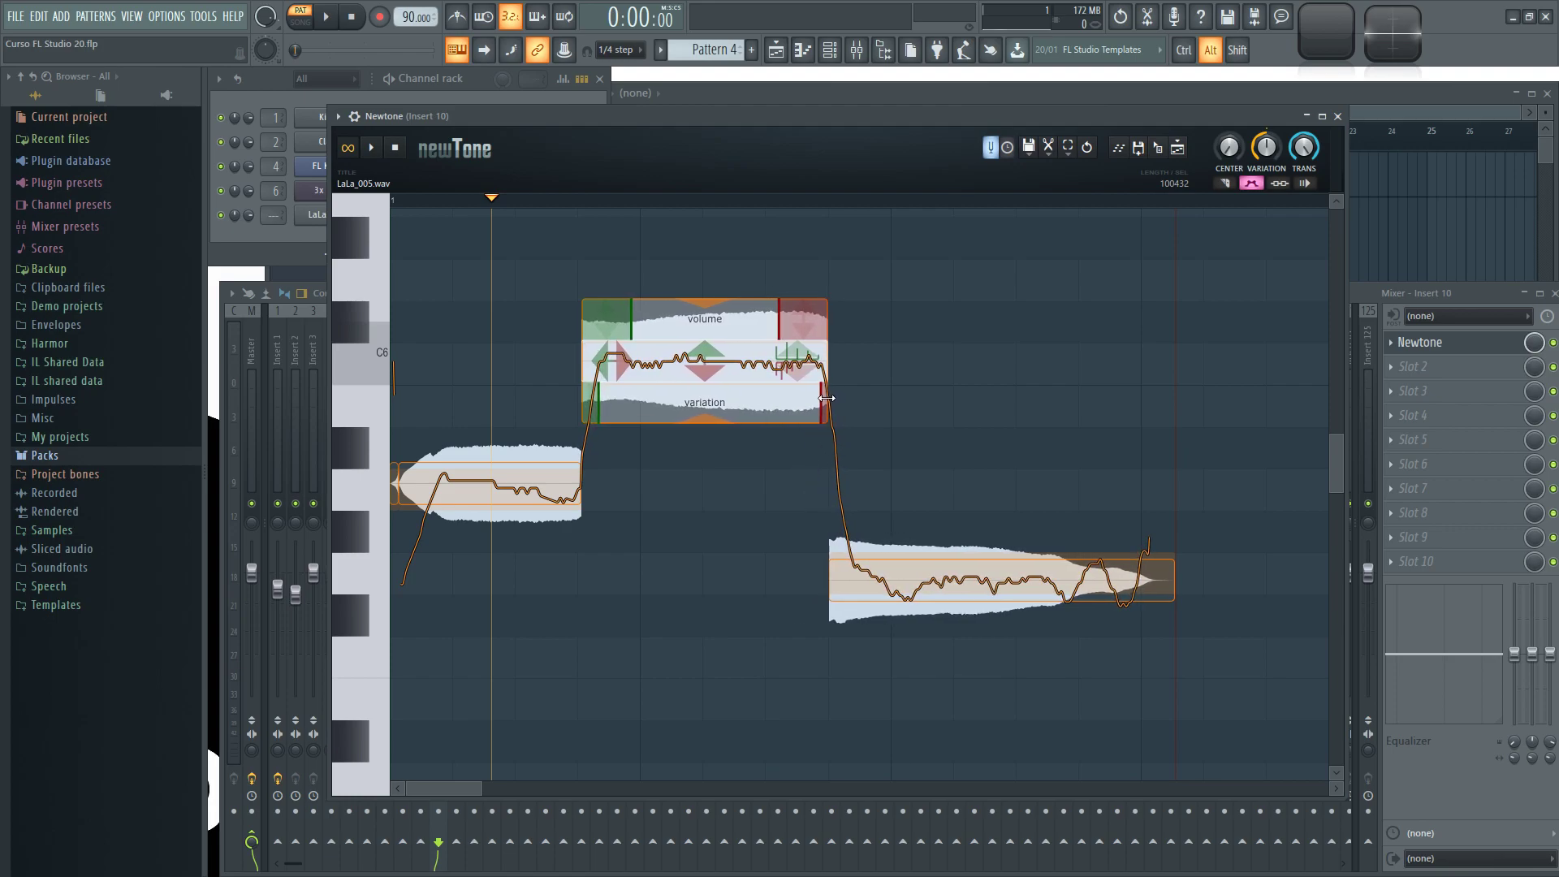
left_click(943, 396)
left_click_drag(581, 479, 641, 479)
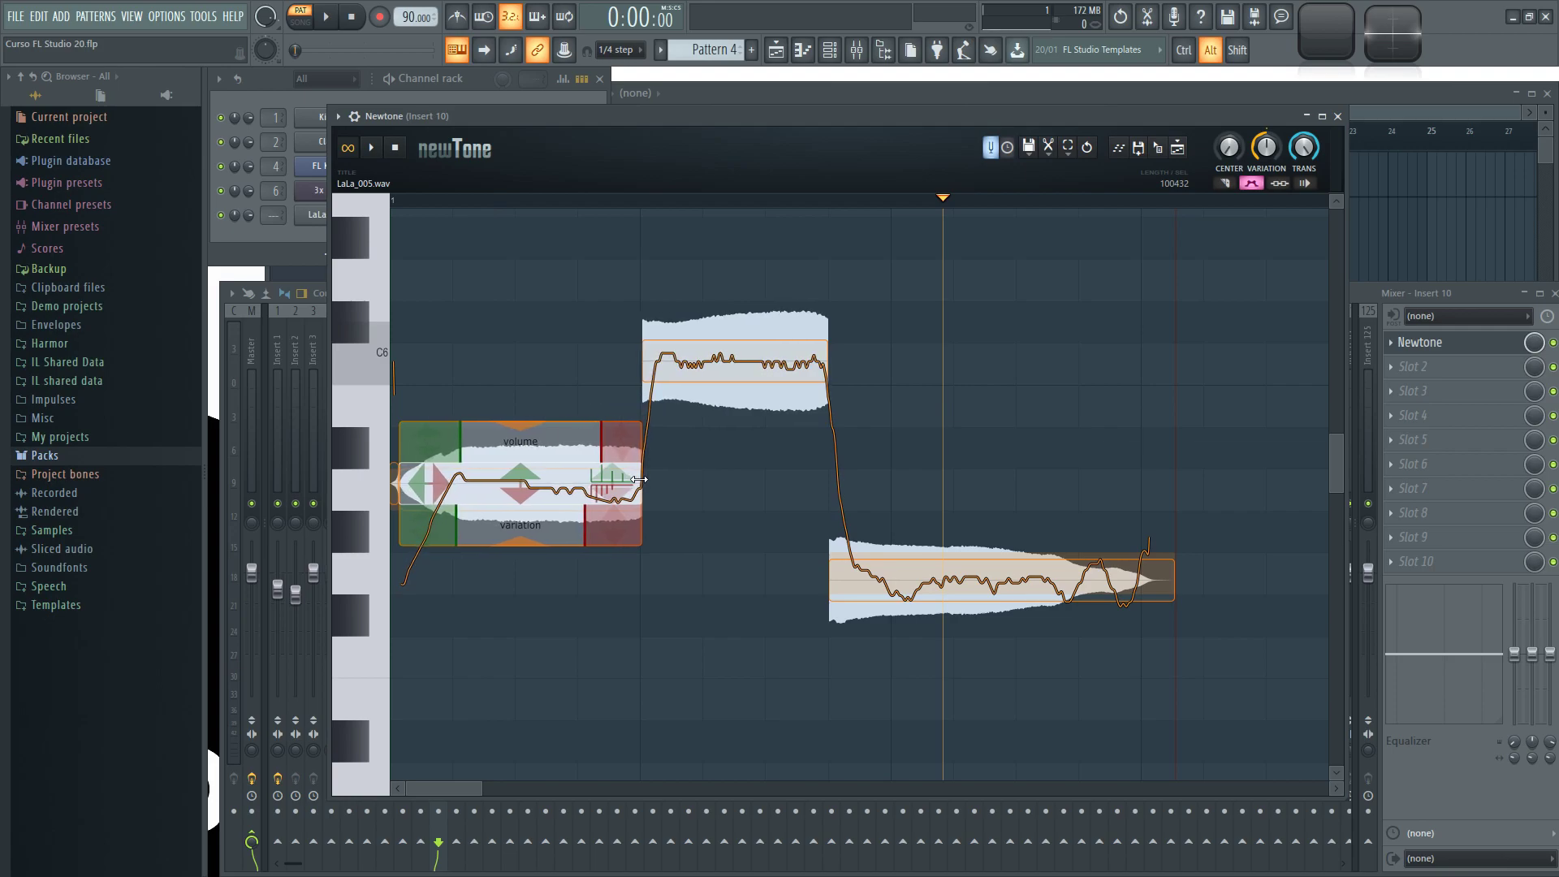
Step: Start playback of the vocal and try extending the second note's end to the third beat line
left_click(821, 356)
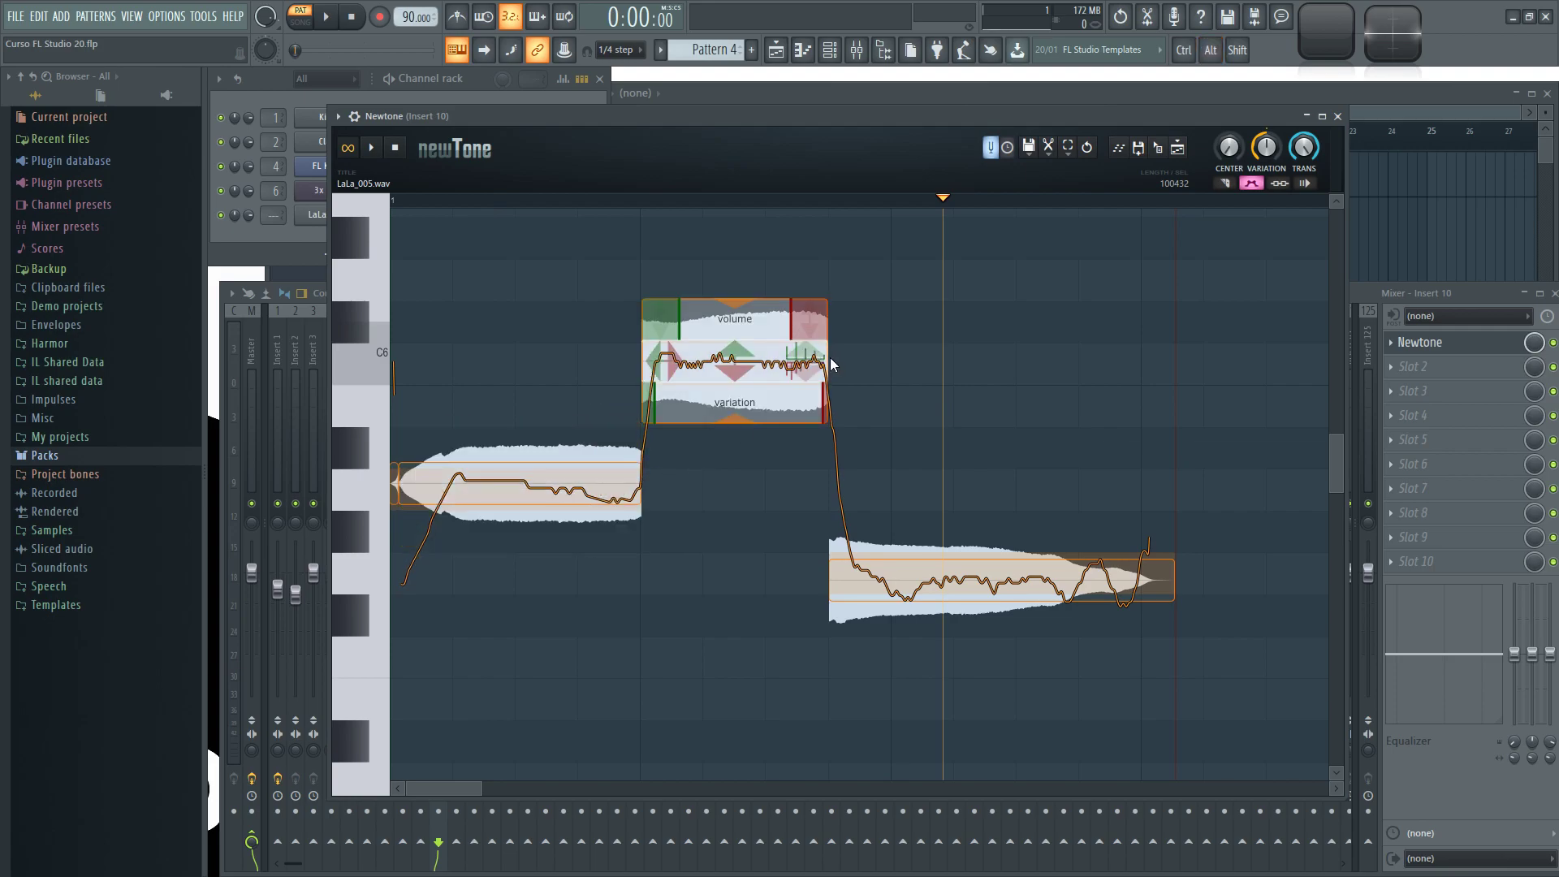
left_click(645, 265)
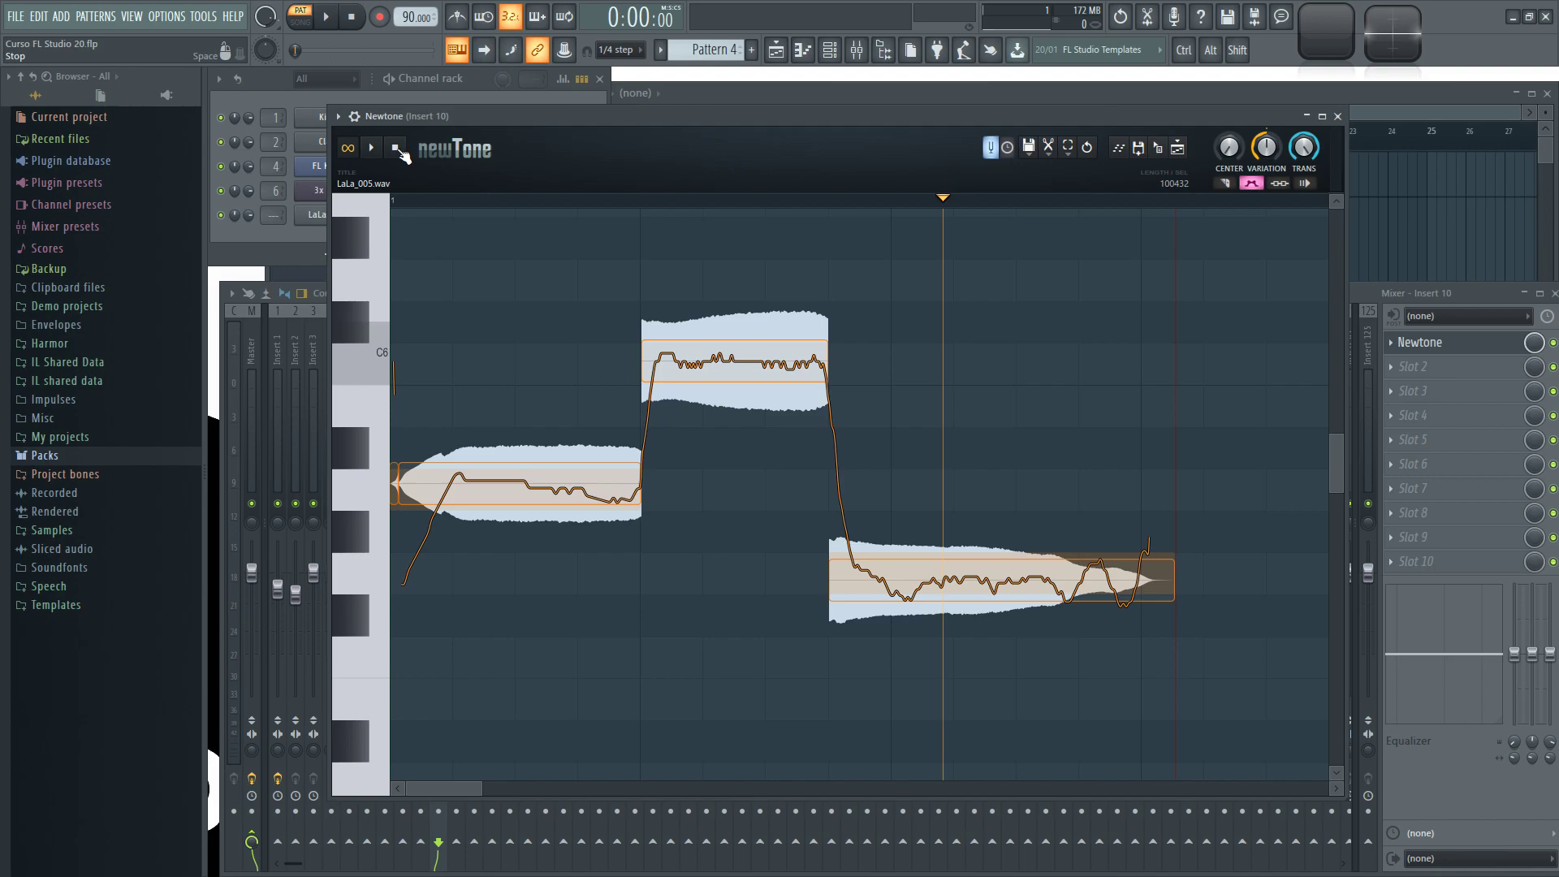
left_click(830, 572)
left_click(515, 236)
left_click(827, 359)
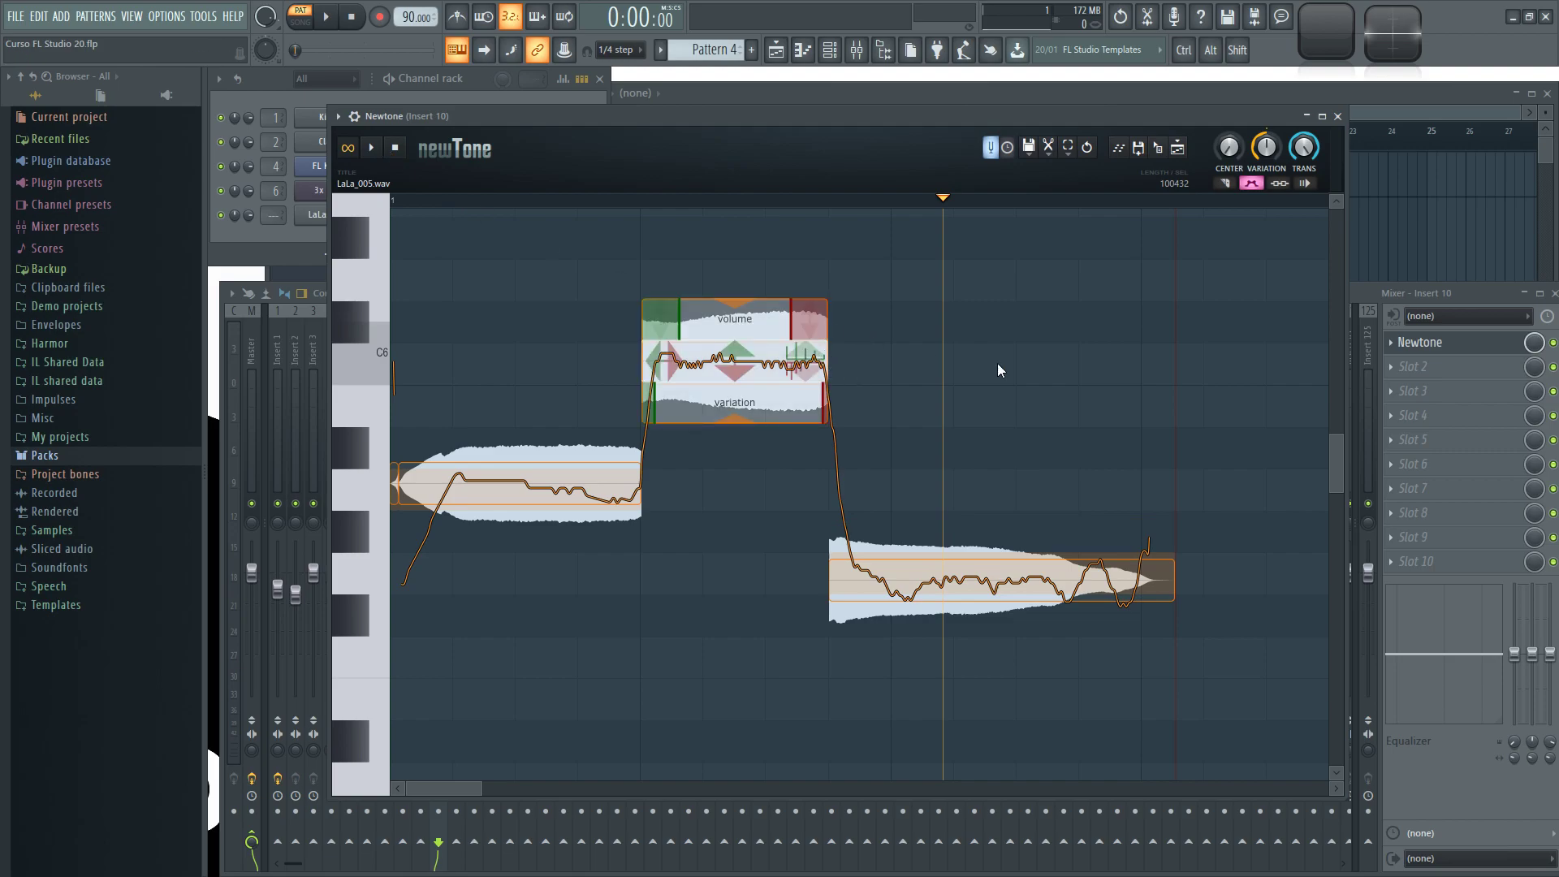
left_click(376, 149)
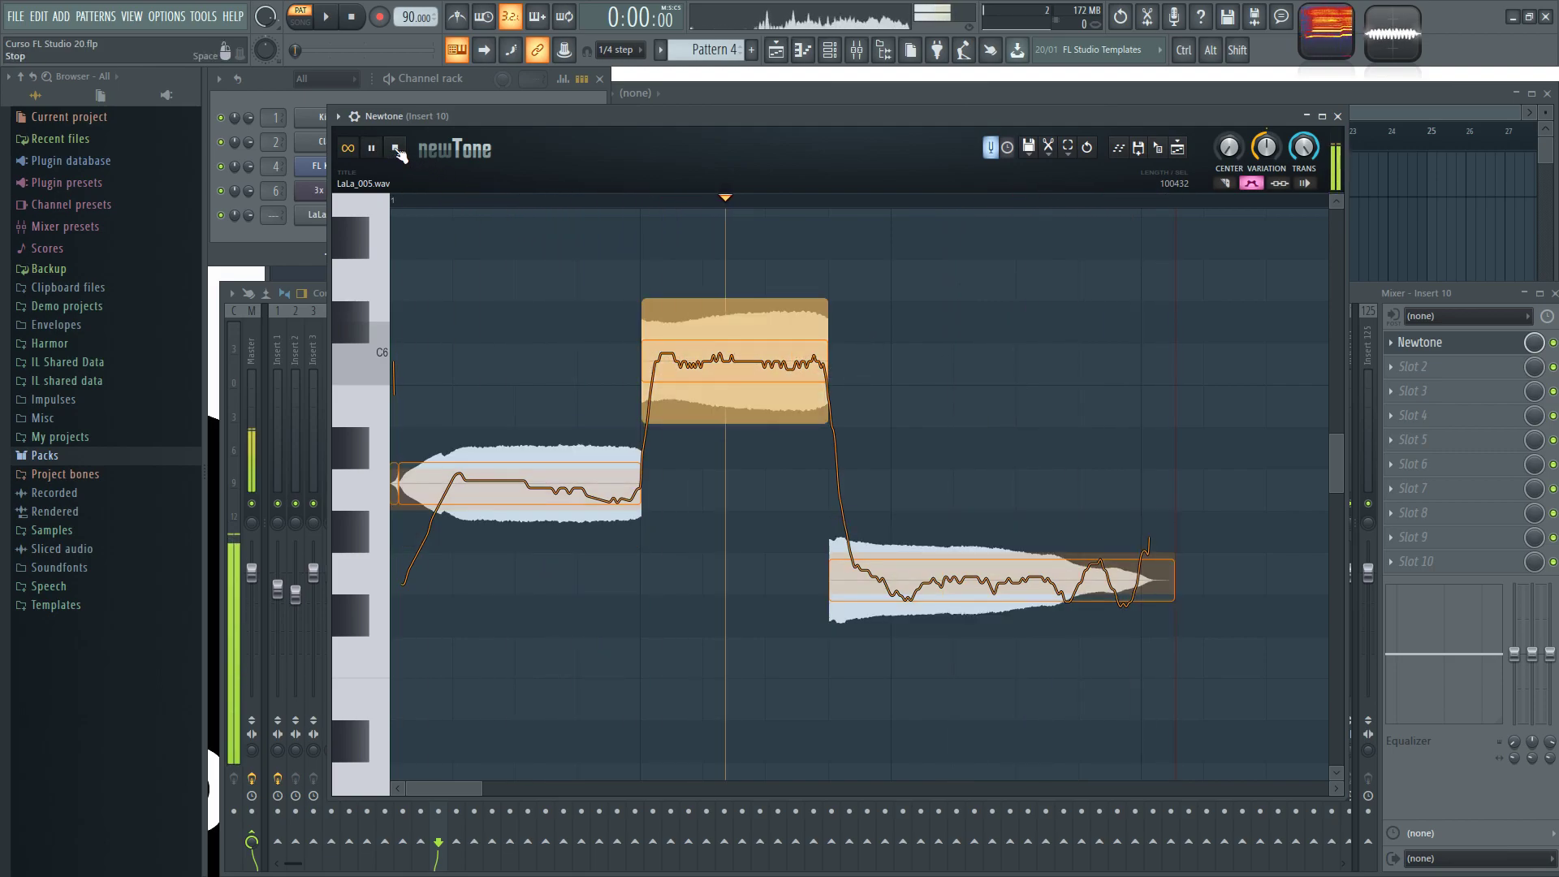
left_click_drag(830, 359, 890, 365)
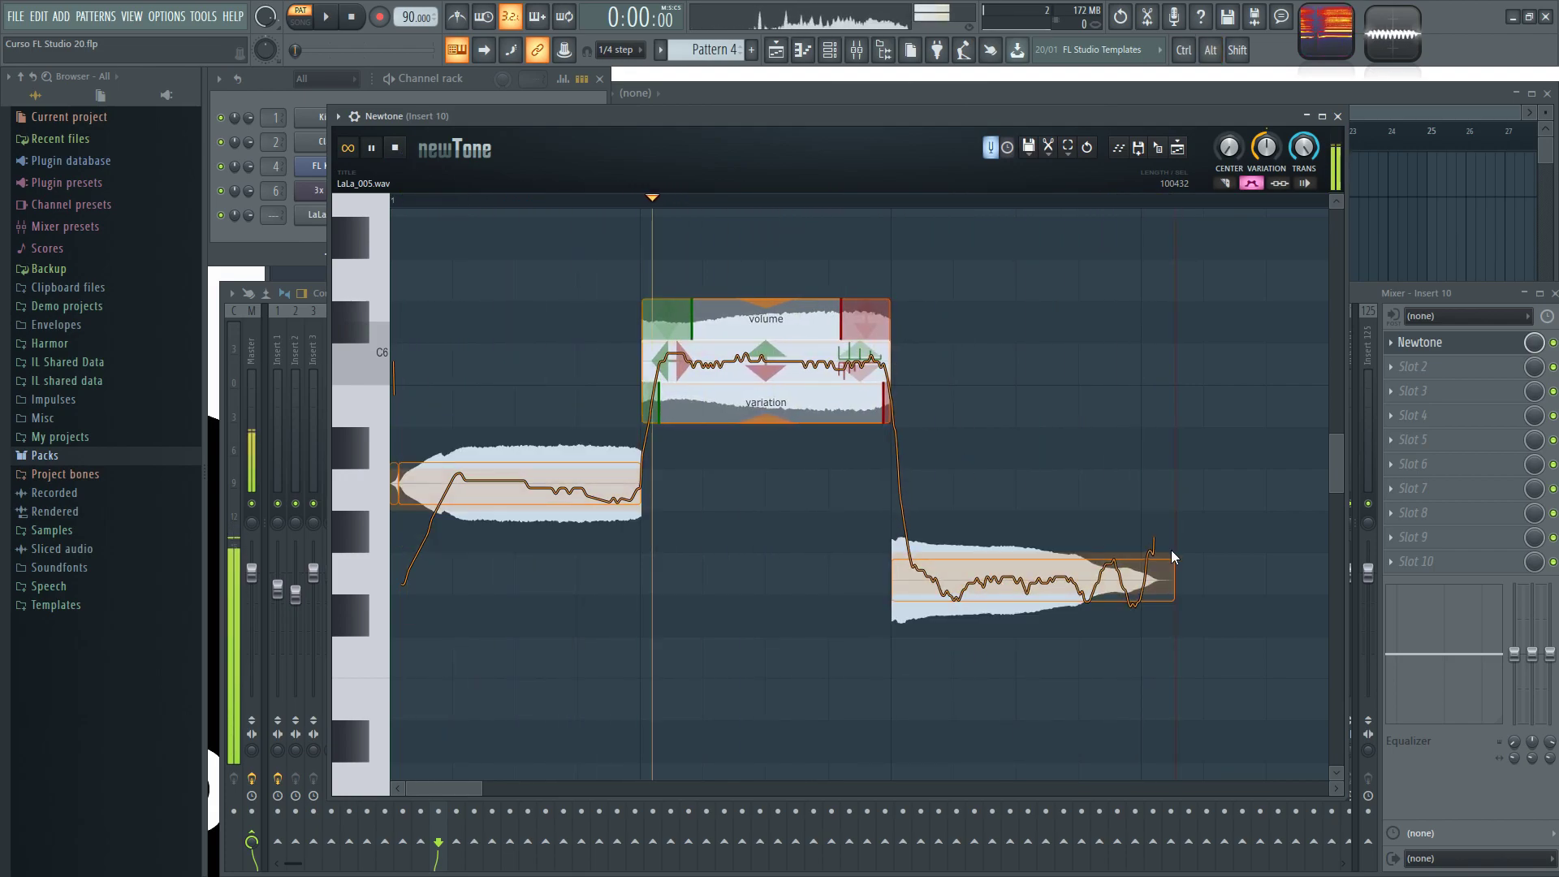
Step: Try stretching the last note well past its end and pull it back to finish at the start of bar 2
scroll(1069, 495, "down", 2)
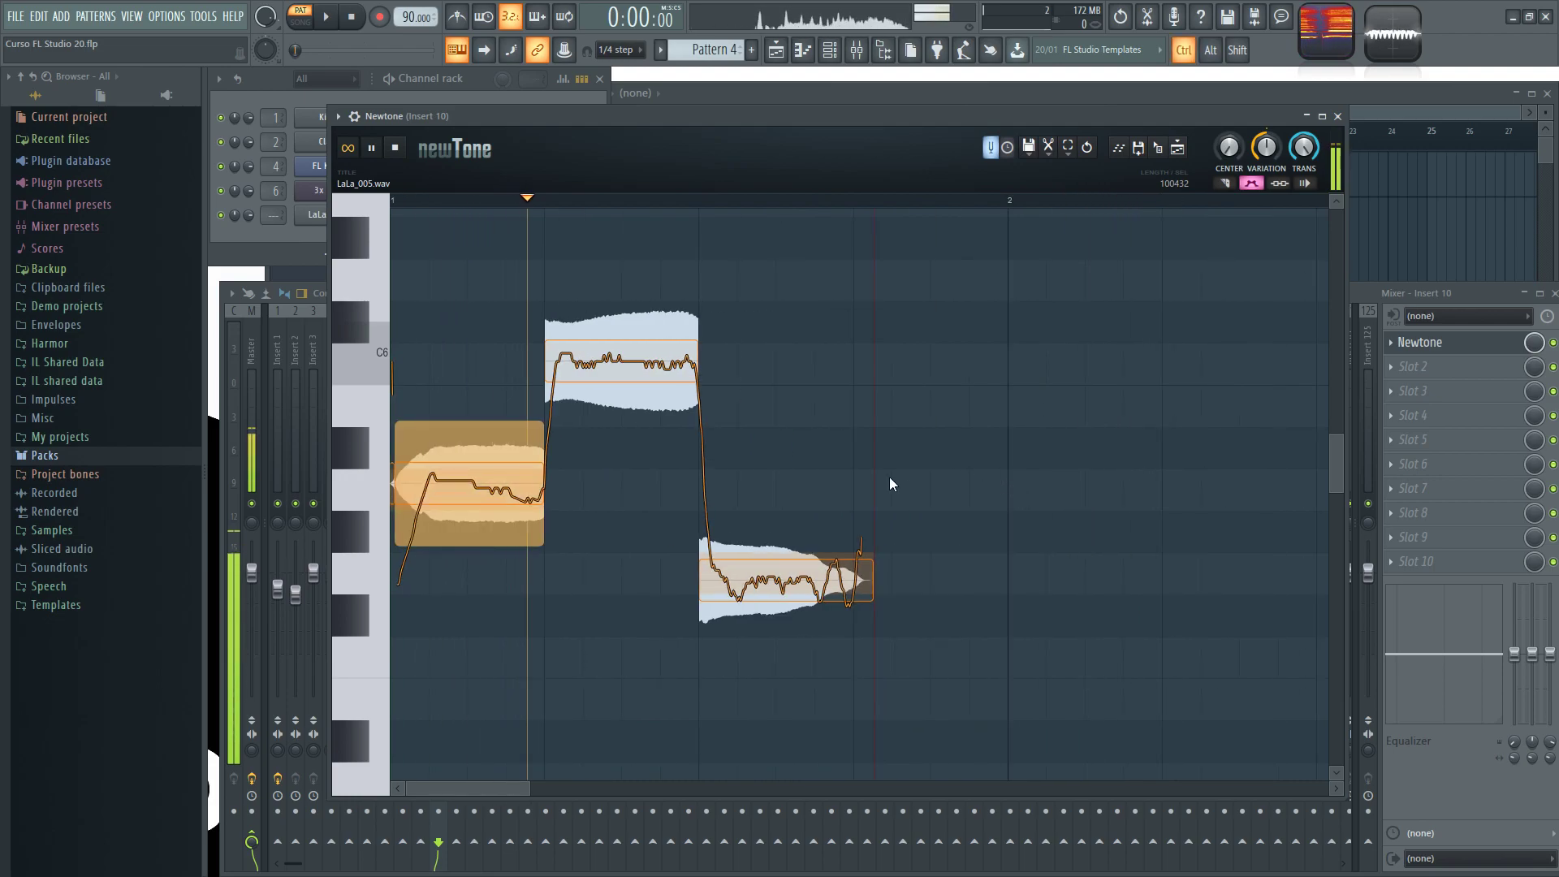
left_click_drag(889, 577, 1105, 578)
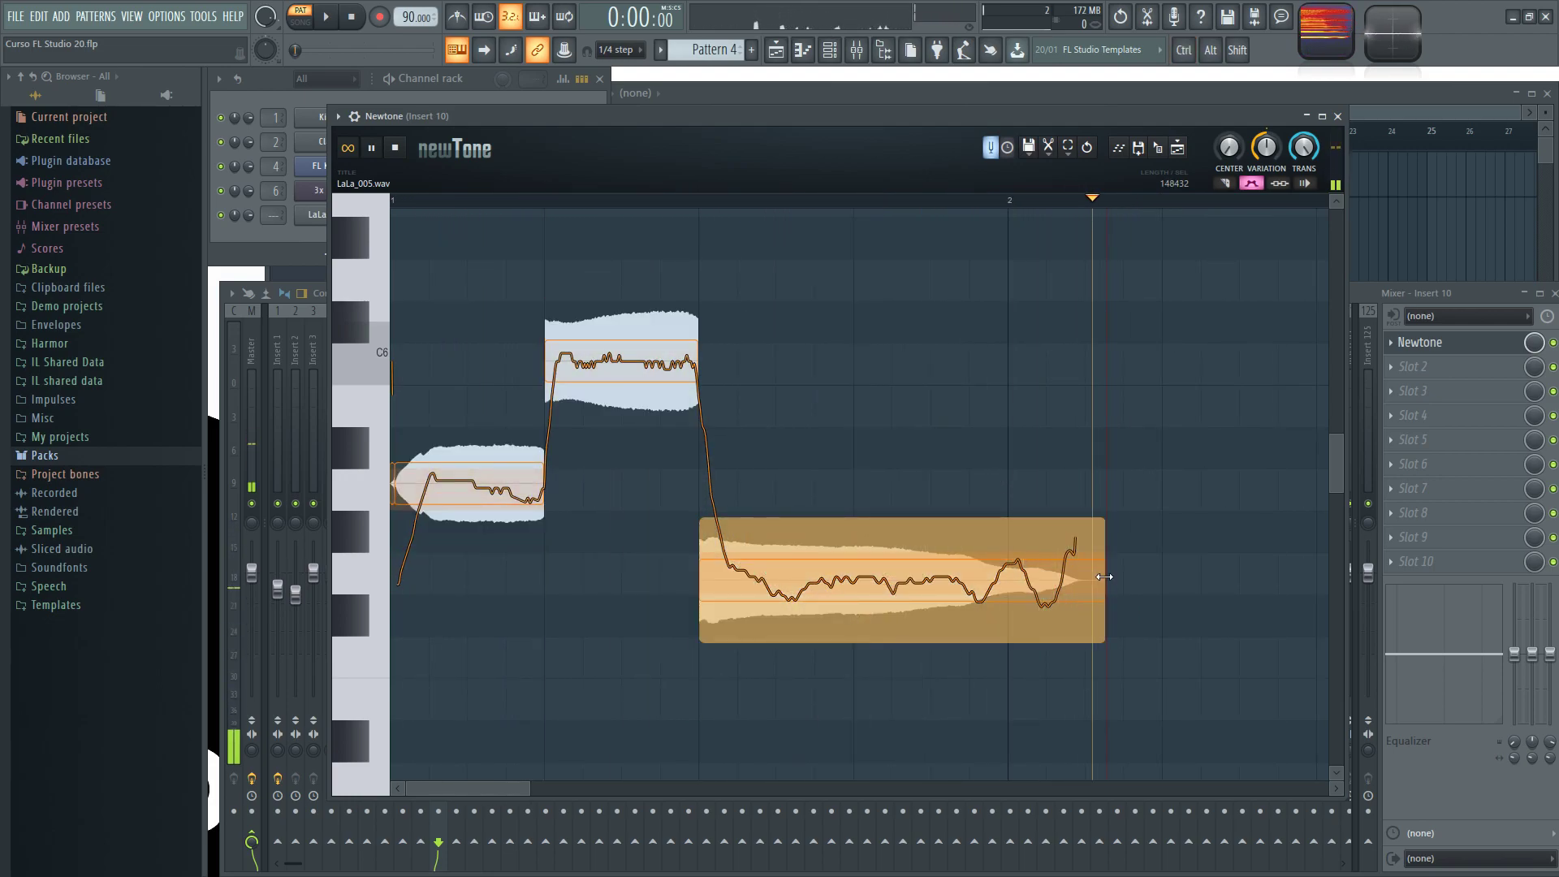
left_click_drag(1103, 577, 1006, 577)
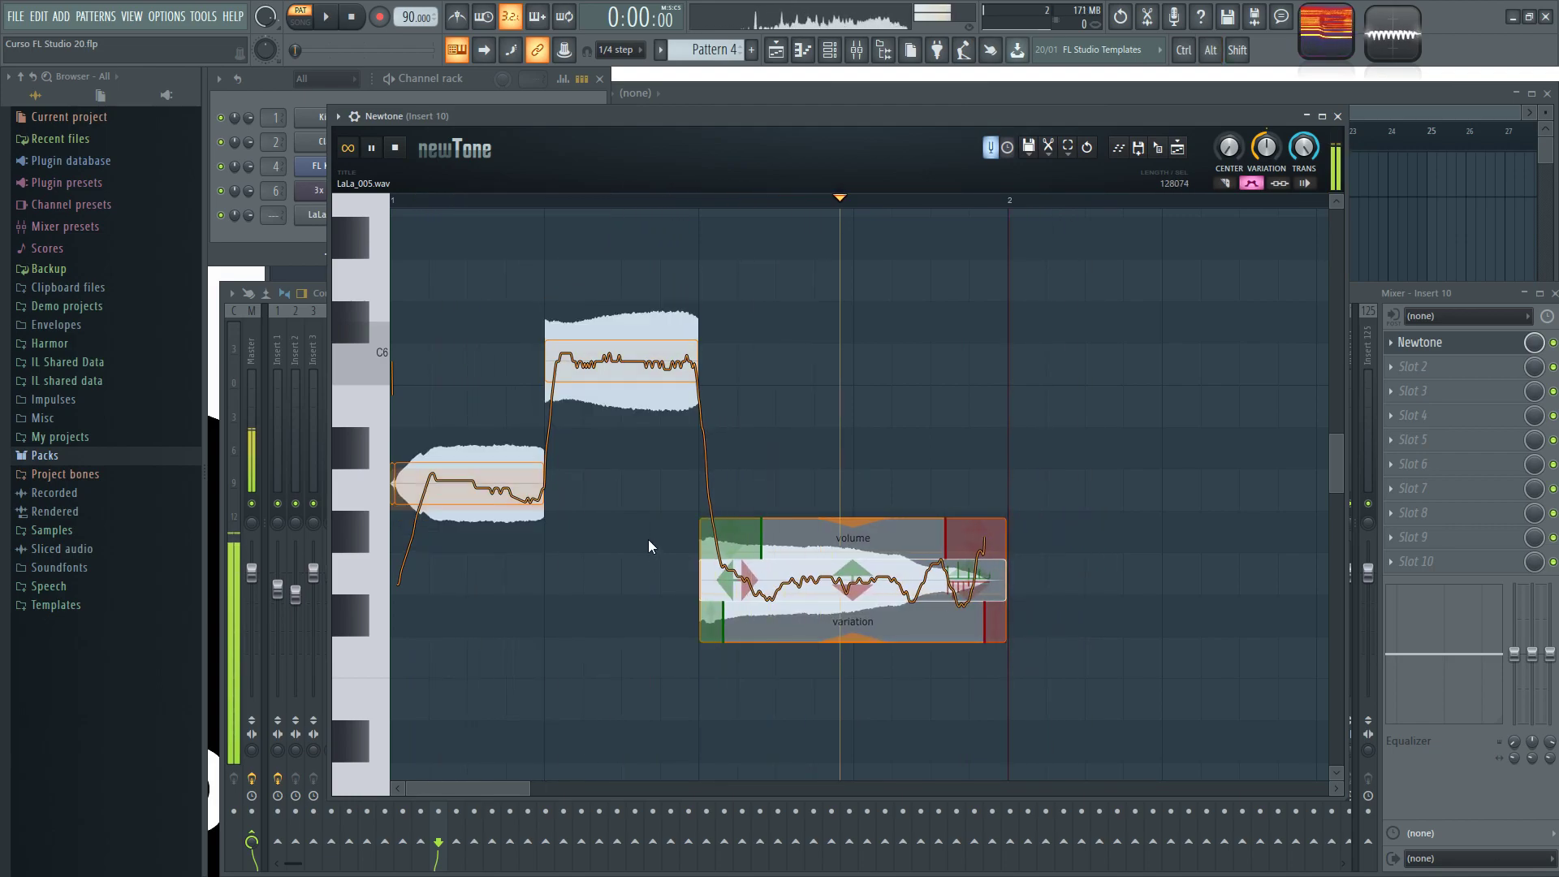
Step: Shorten the first note to end halfway through the first beat and the second note to end halfway through the second
left_click_drag(540, 484, 469, 484)
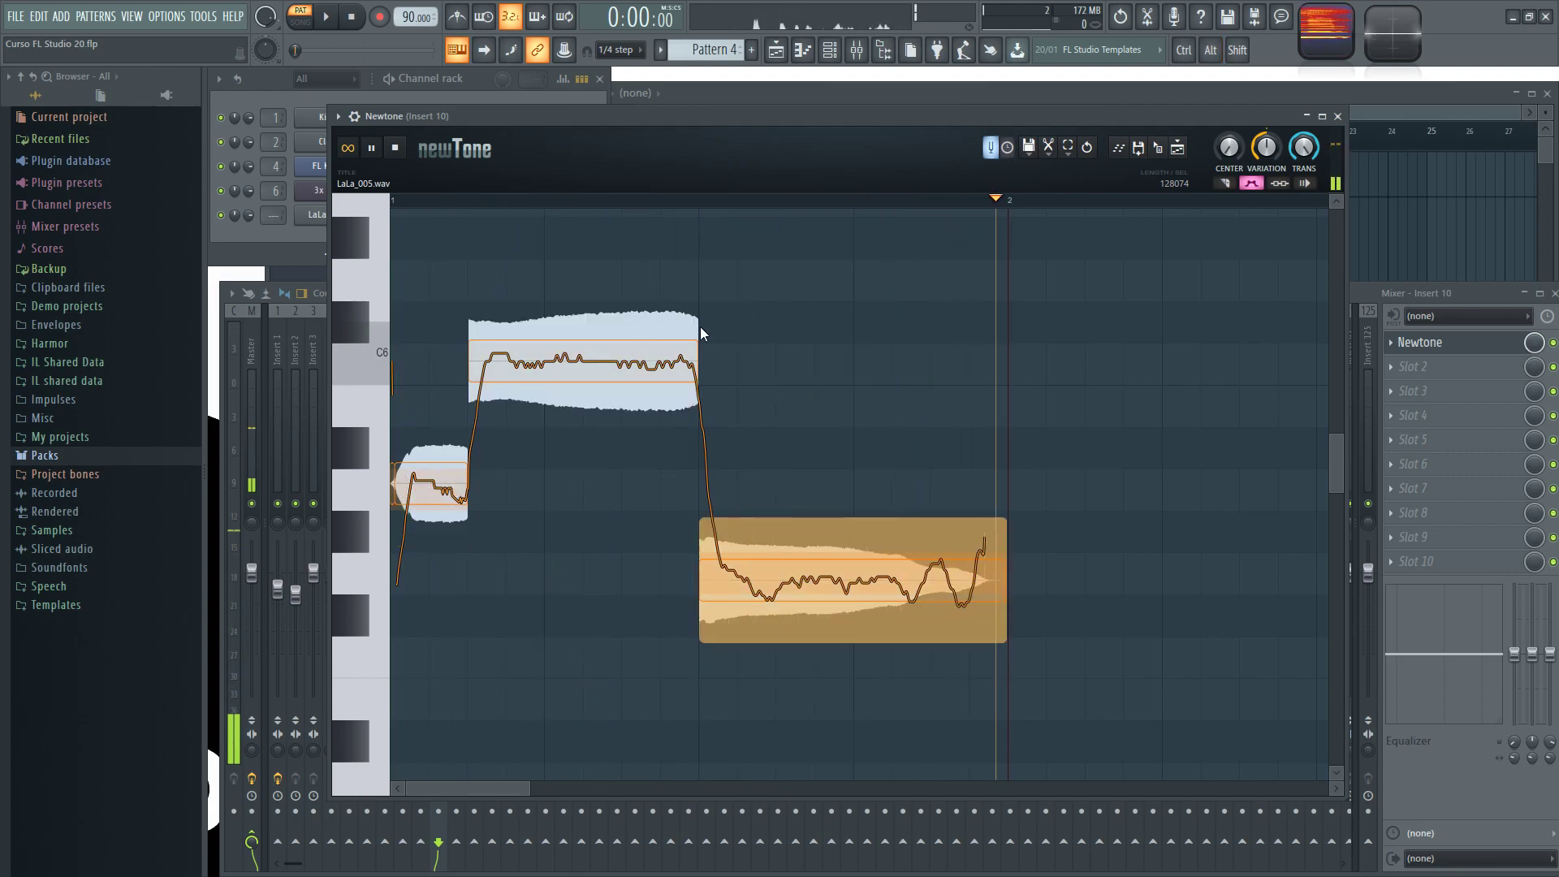
left_click_drag(699, 393, 549, 421)
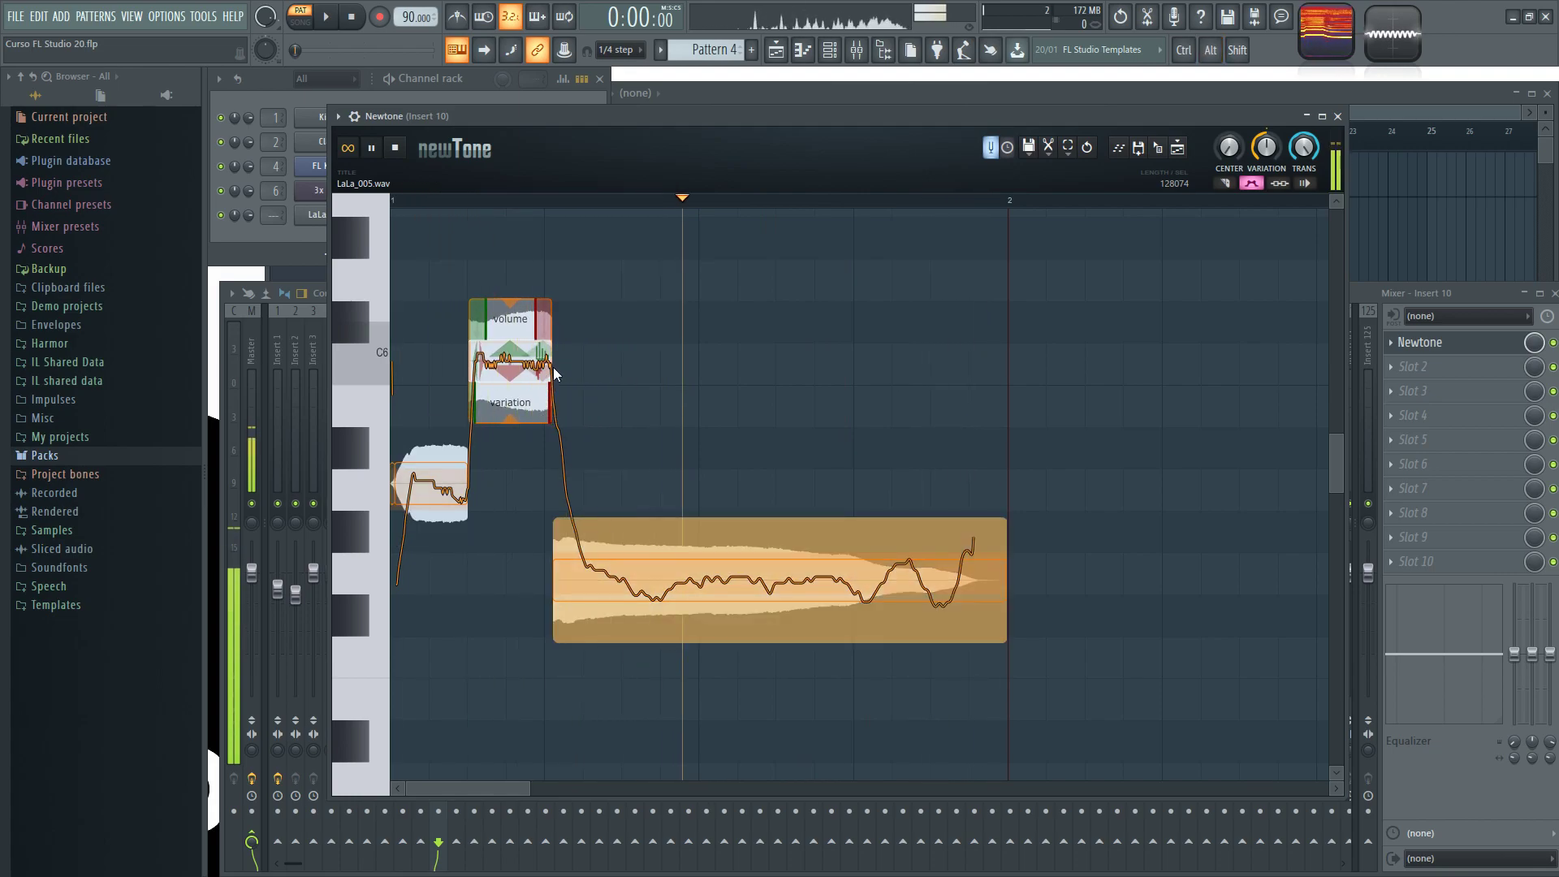
left_click_drag(549, 361, 620, 402)
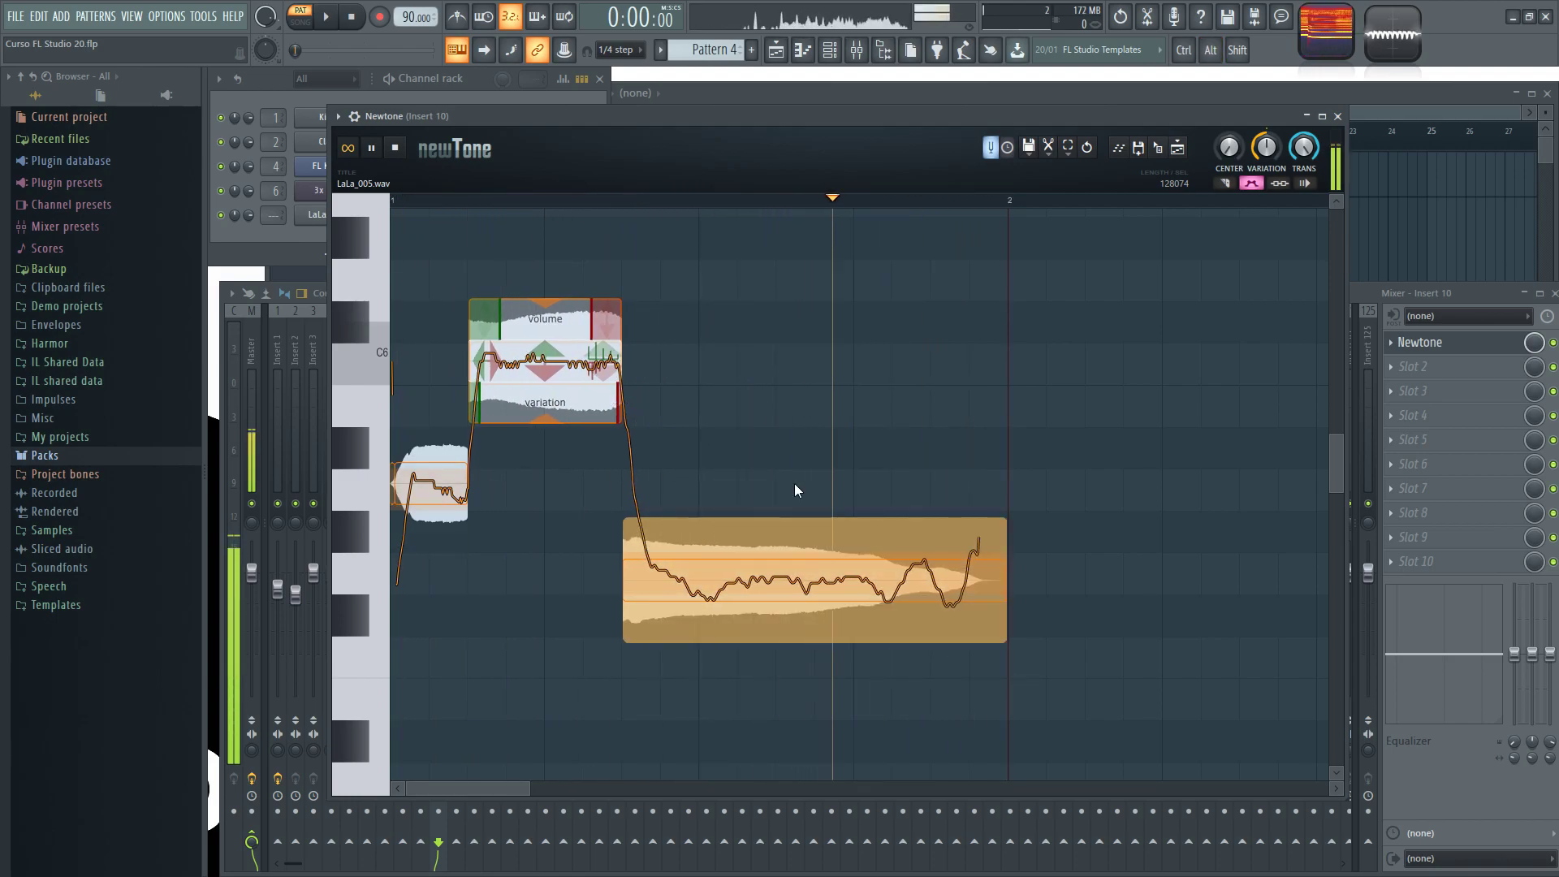
Step: Shorten the last note to end just before the fourth beat line and stop playback
left_click_drag(1005, 584, 810, 589)
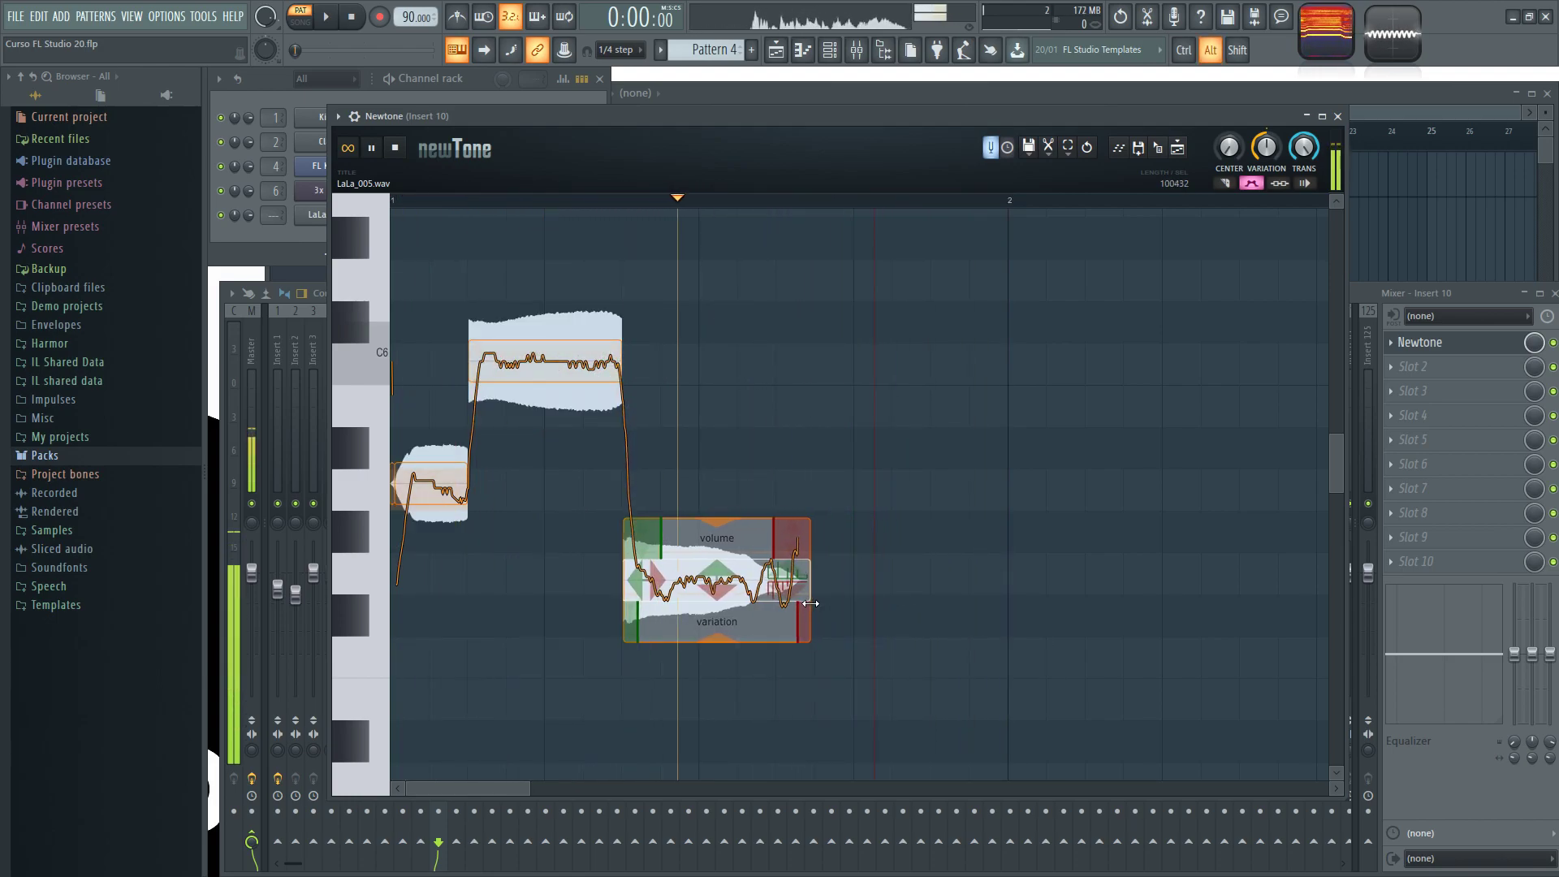
key("space")
mouse_move(714, 470)
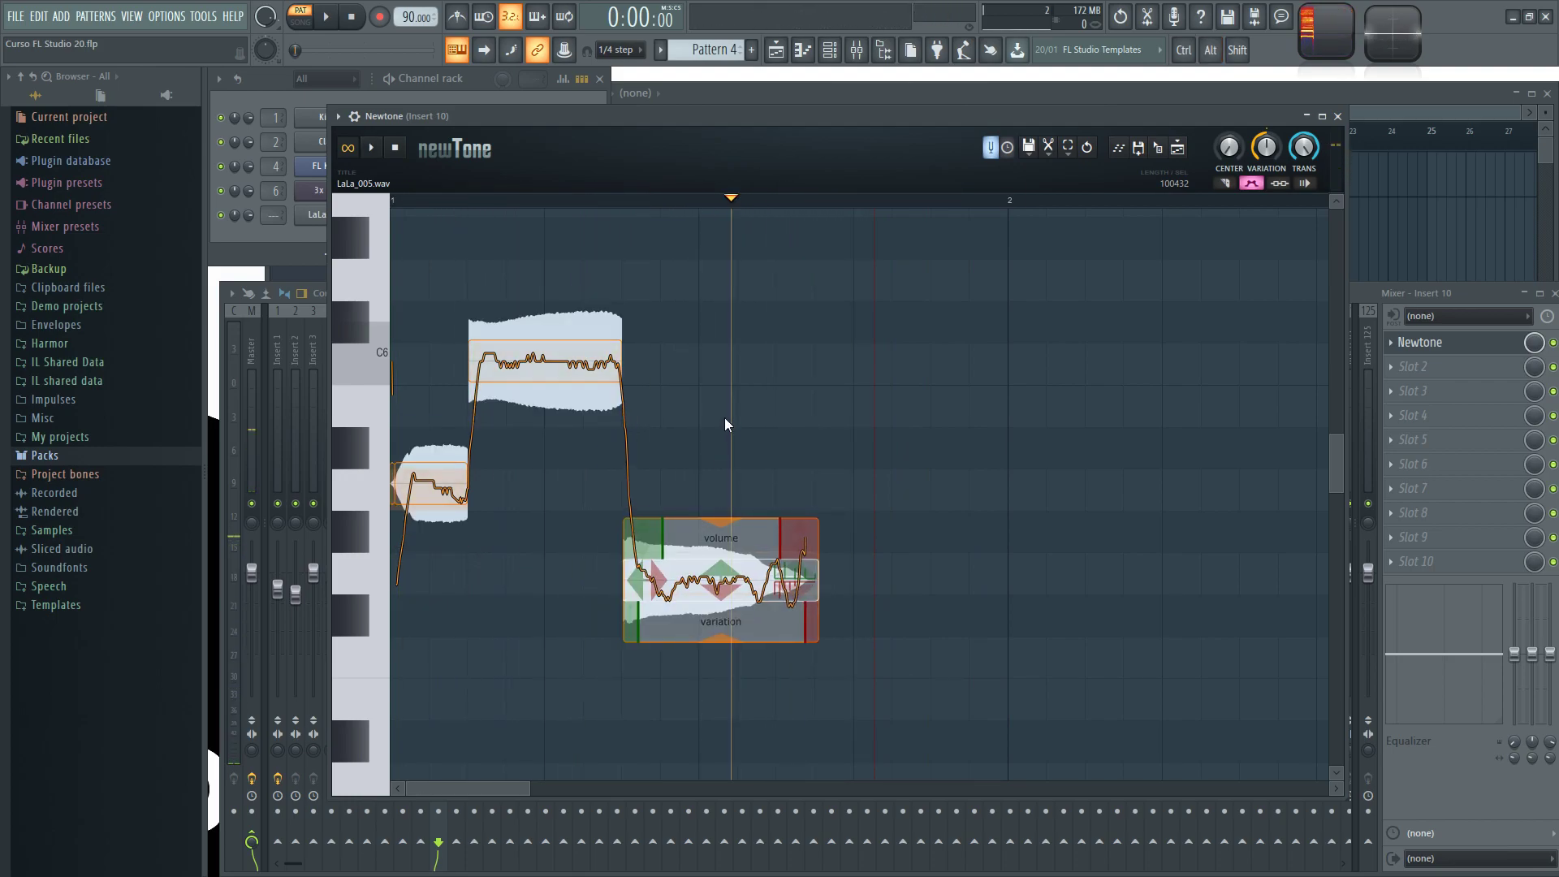
Step: Slice the last note halfway through the third beat to separate its fading tail, and turn the slice tool off
scroll(523, 530, "up", 3)
scroll(881, 512, "up", 3)
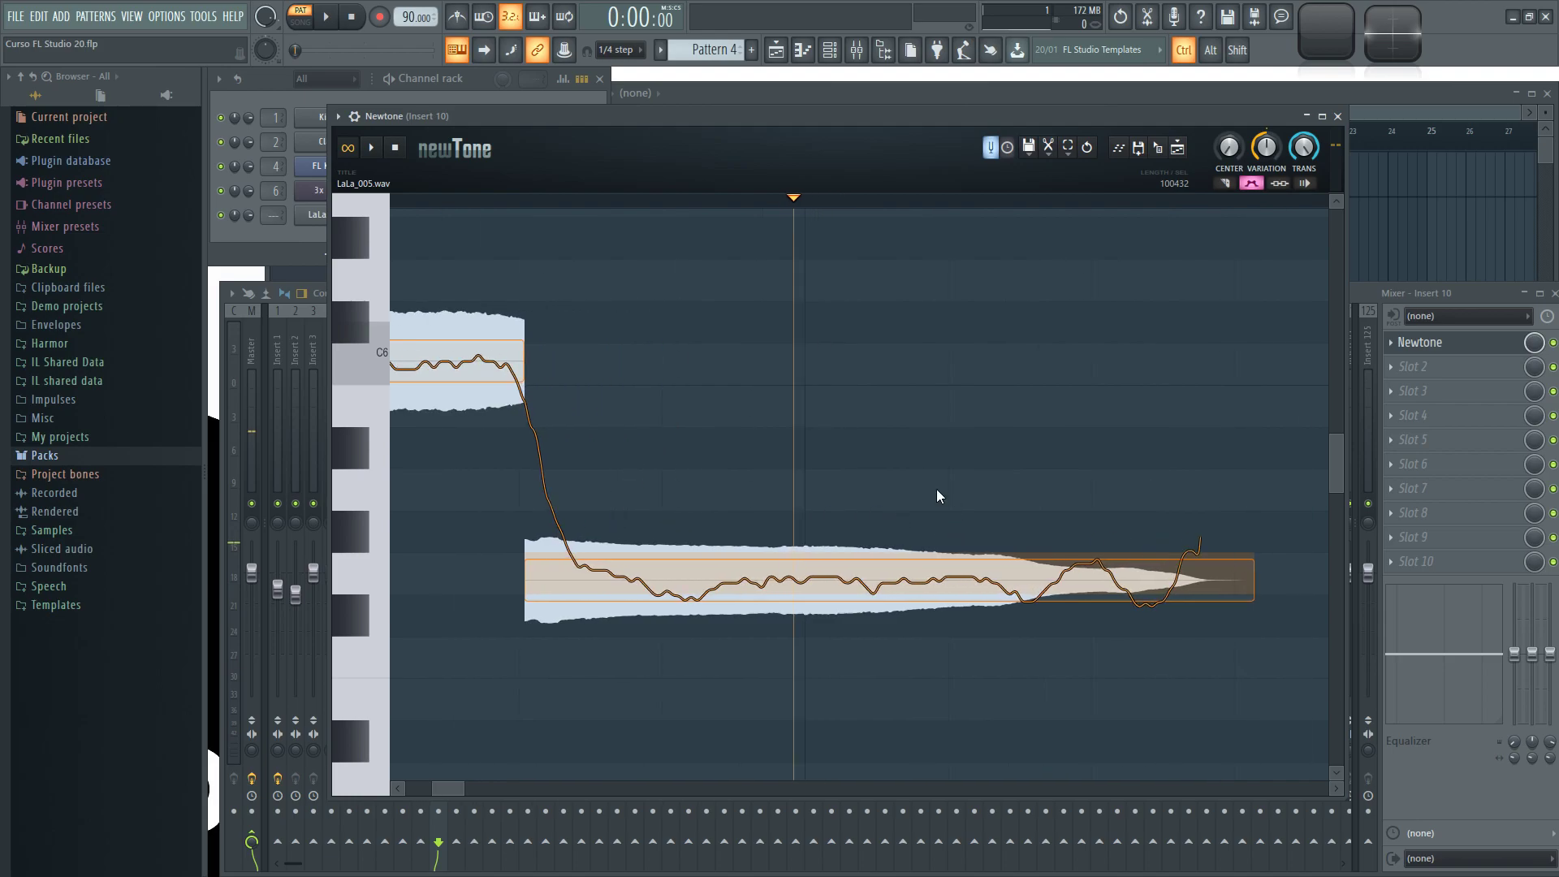
scroll(943, 520, "up", 1)
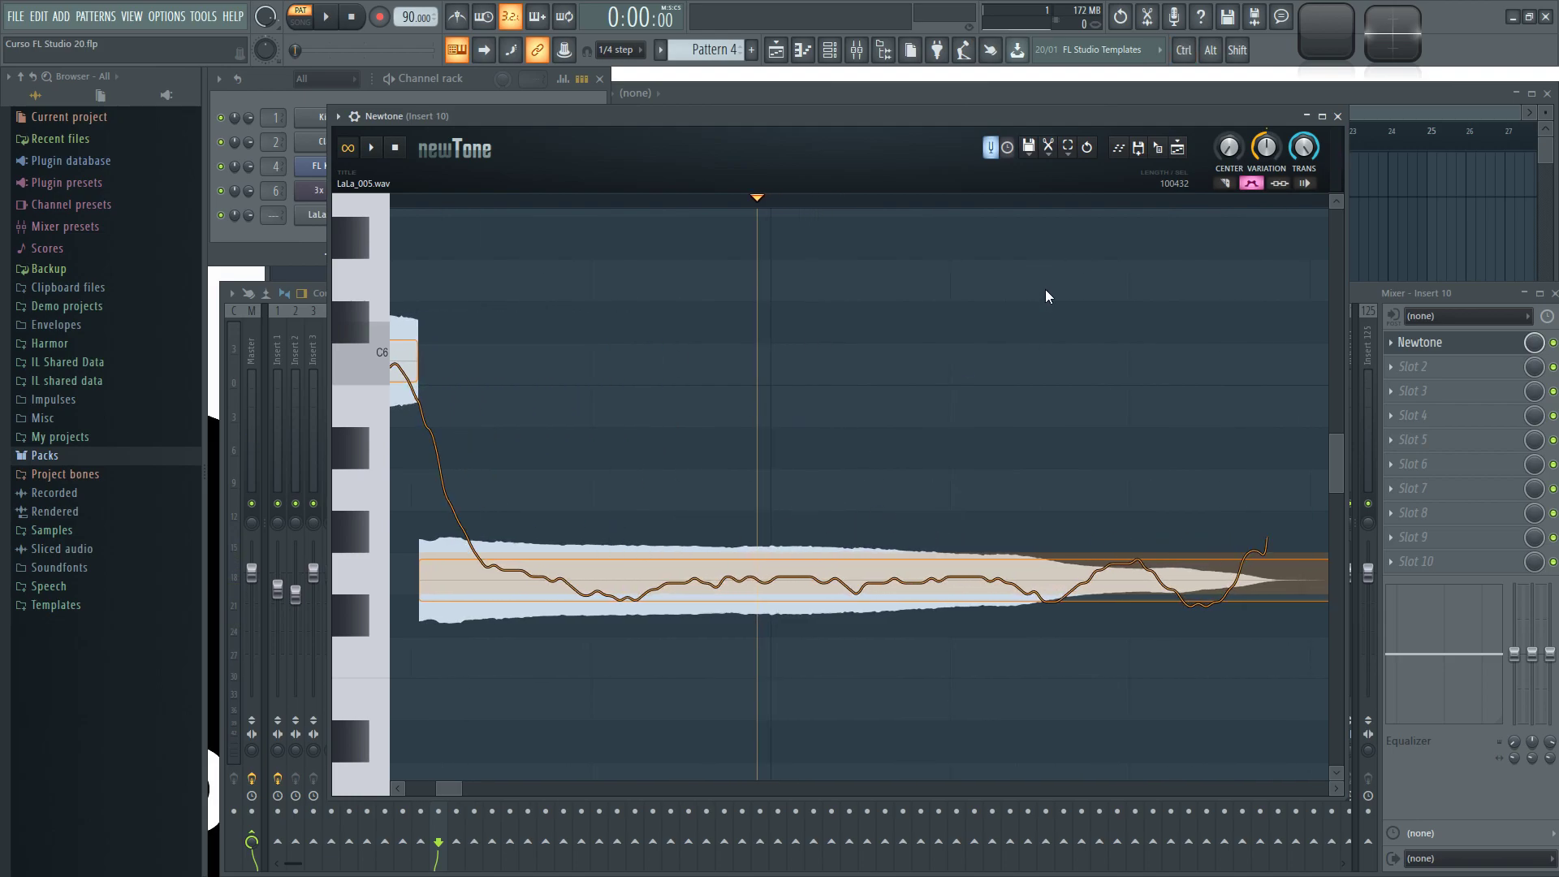
mouse_move(929, 582)
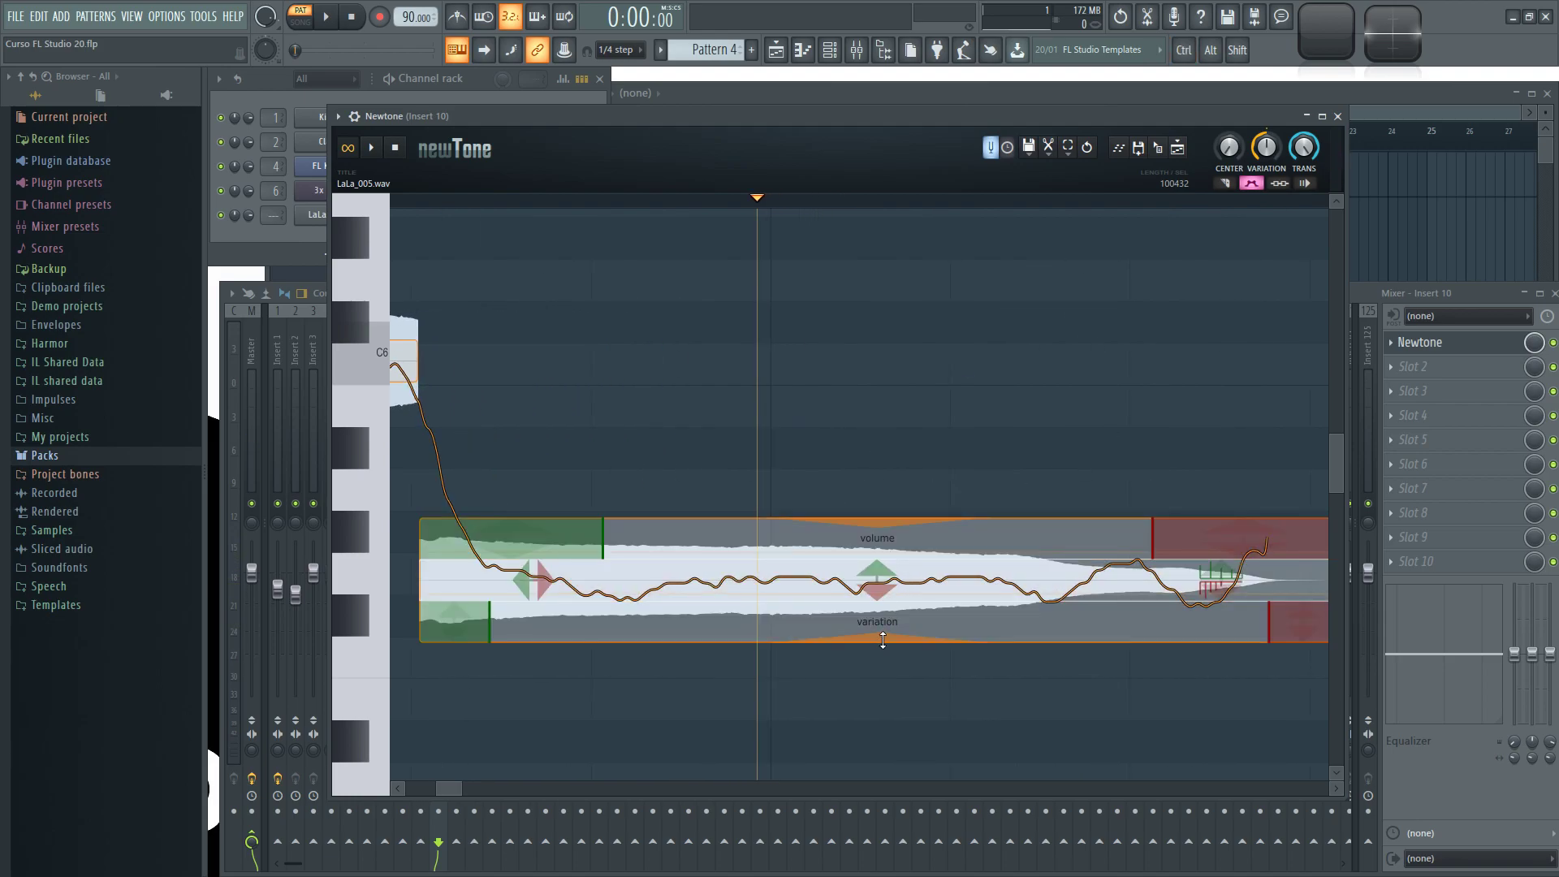
mouse_move(890, 633)
left_mouse_down()
mouse_move(895, 532)
mouse_move(892, 638)
left_mouse_up()
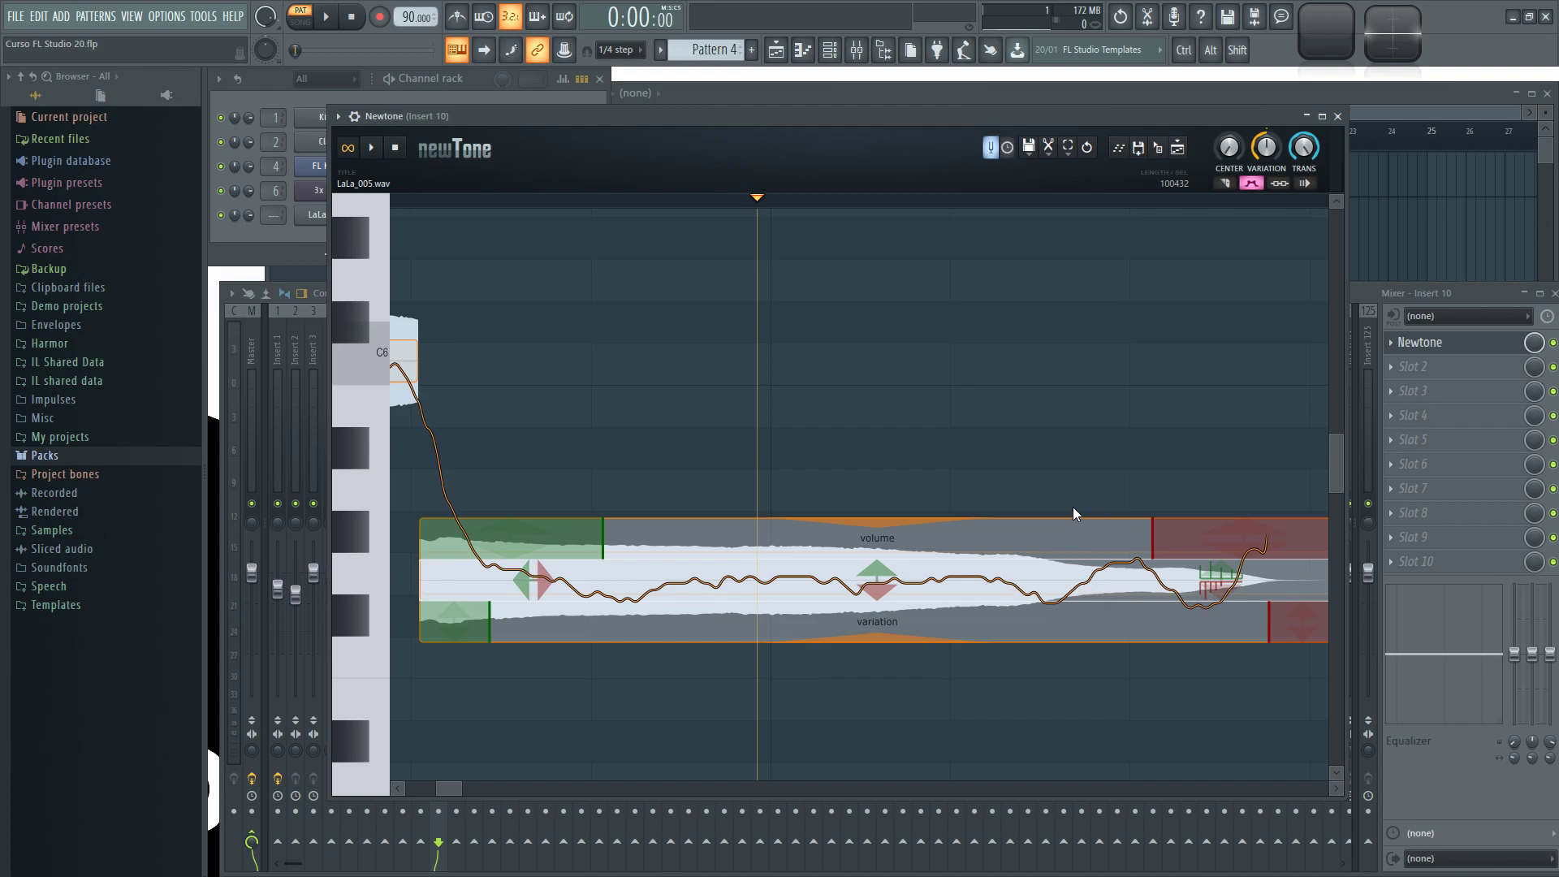
left_click(997, 430)
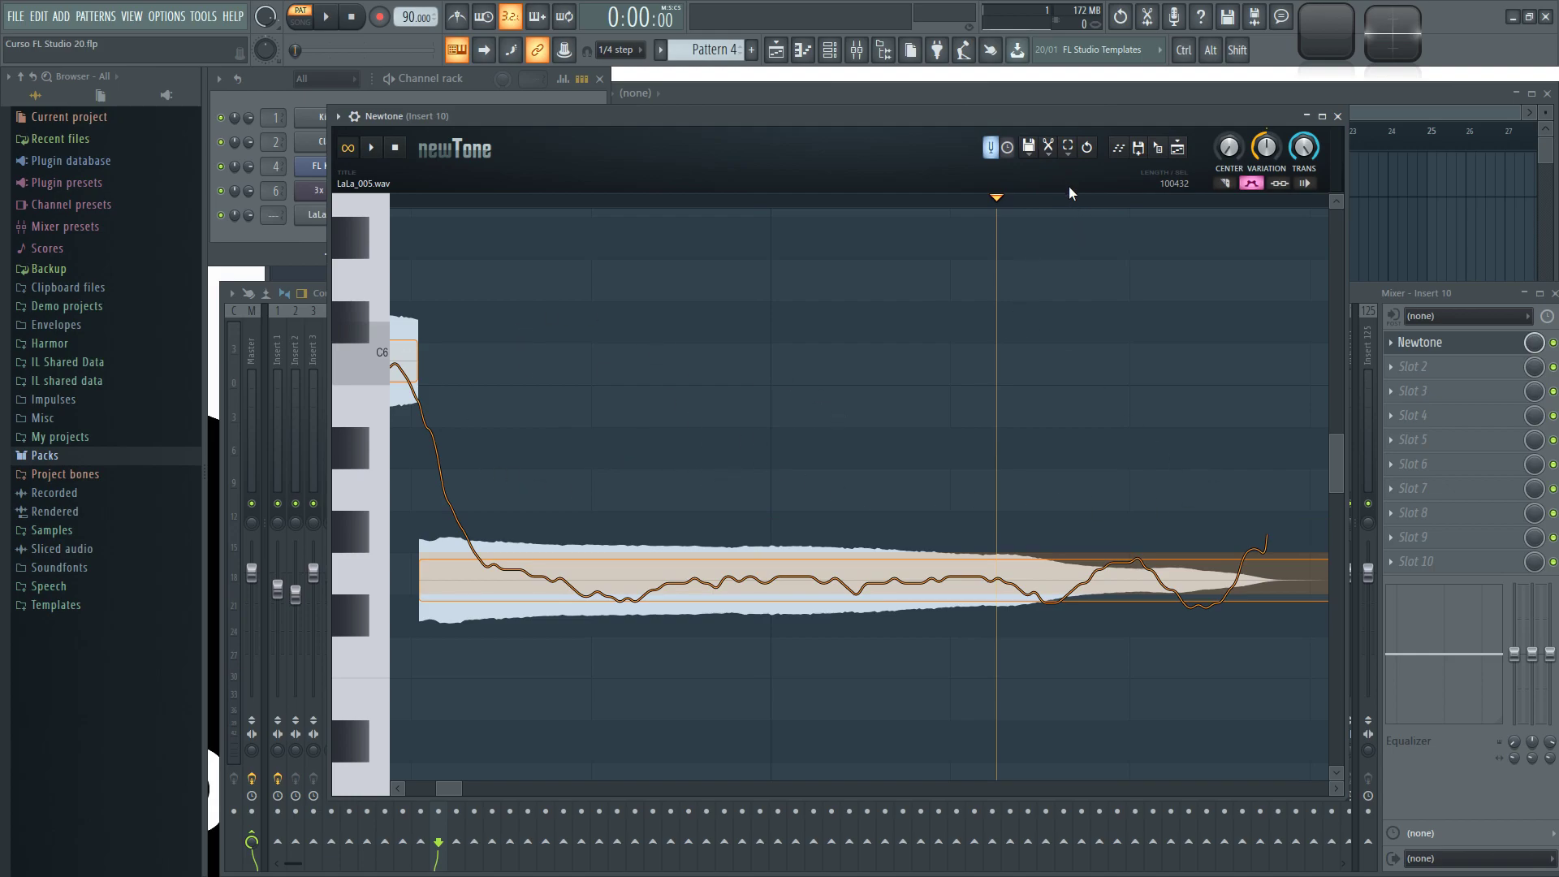
left_click(1226, 183)
key("alt")
left_click(1061, 582)
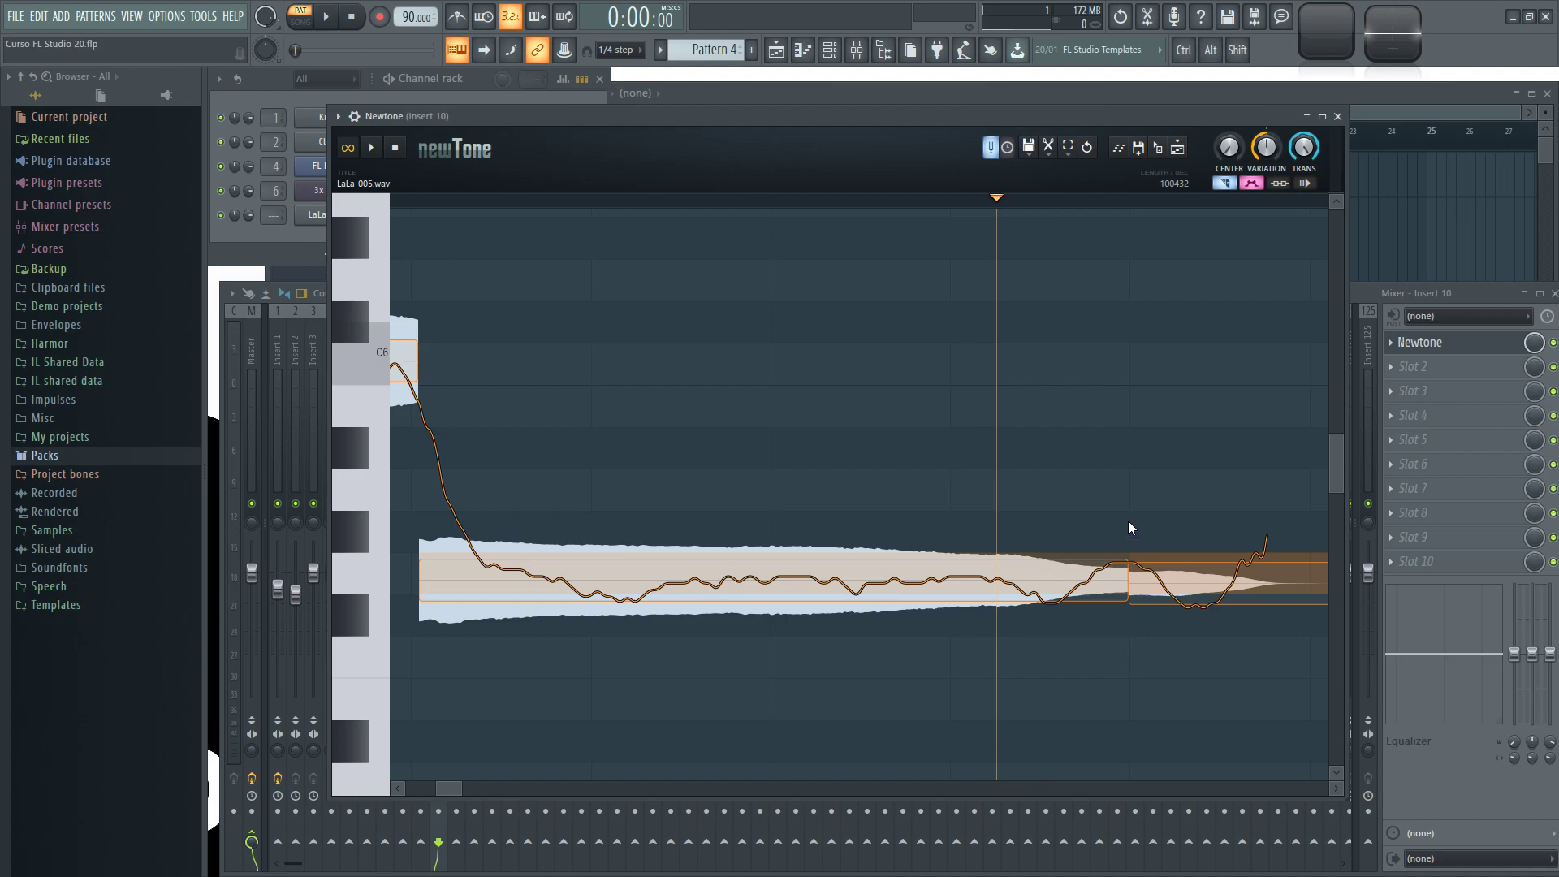
scroll(1122, 495, "down", 3)
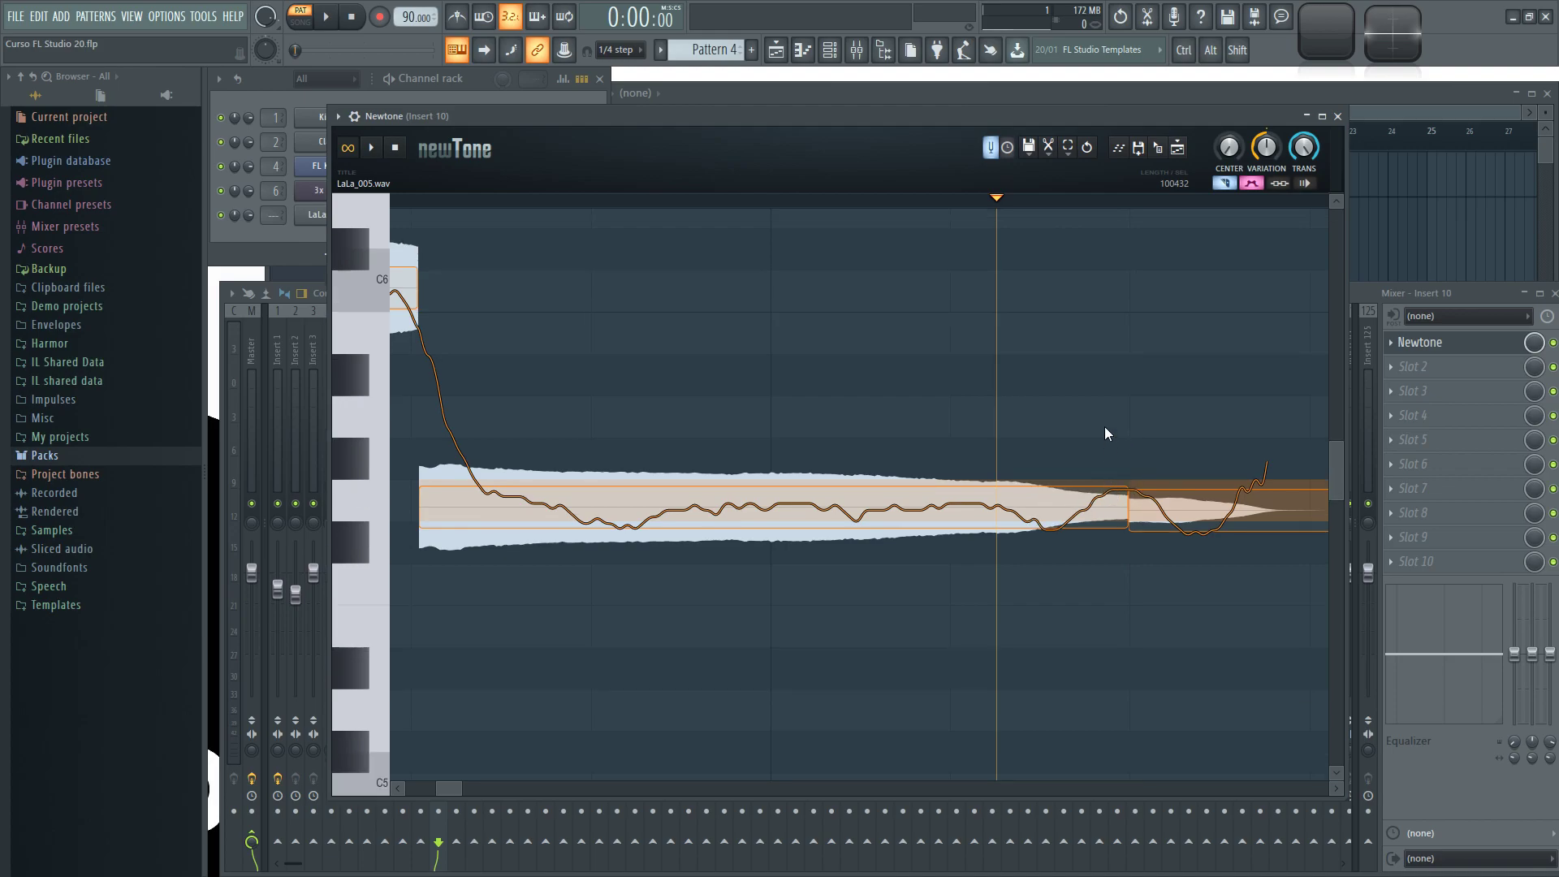
scroll(1104, 431, "up", 4)
scroll(875, 583, "right", 8)
scroll(1080, 457, "down", 2)
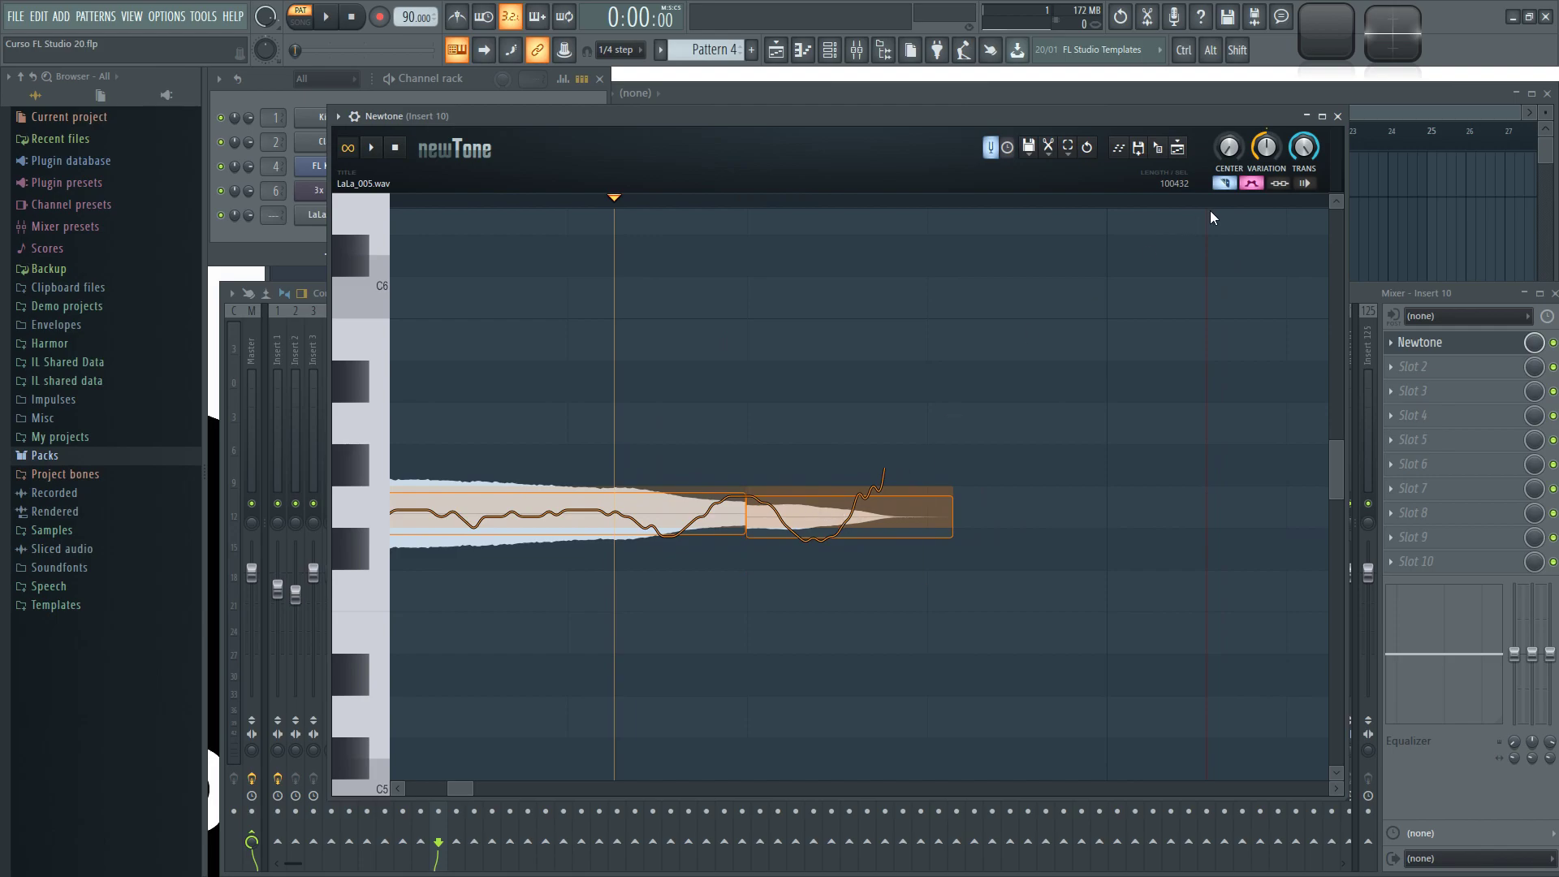
left_click(1225, 183)
Step: Set the sliced tail's variation to 37.55% and the preceding part's pitch ramp-out to -85.20%
mouse_move(815, 520)
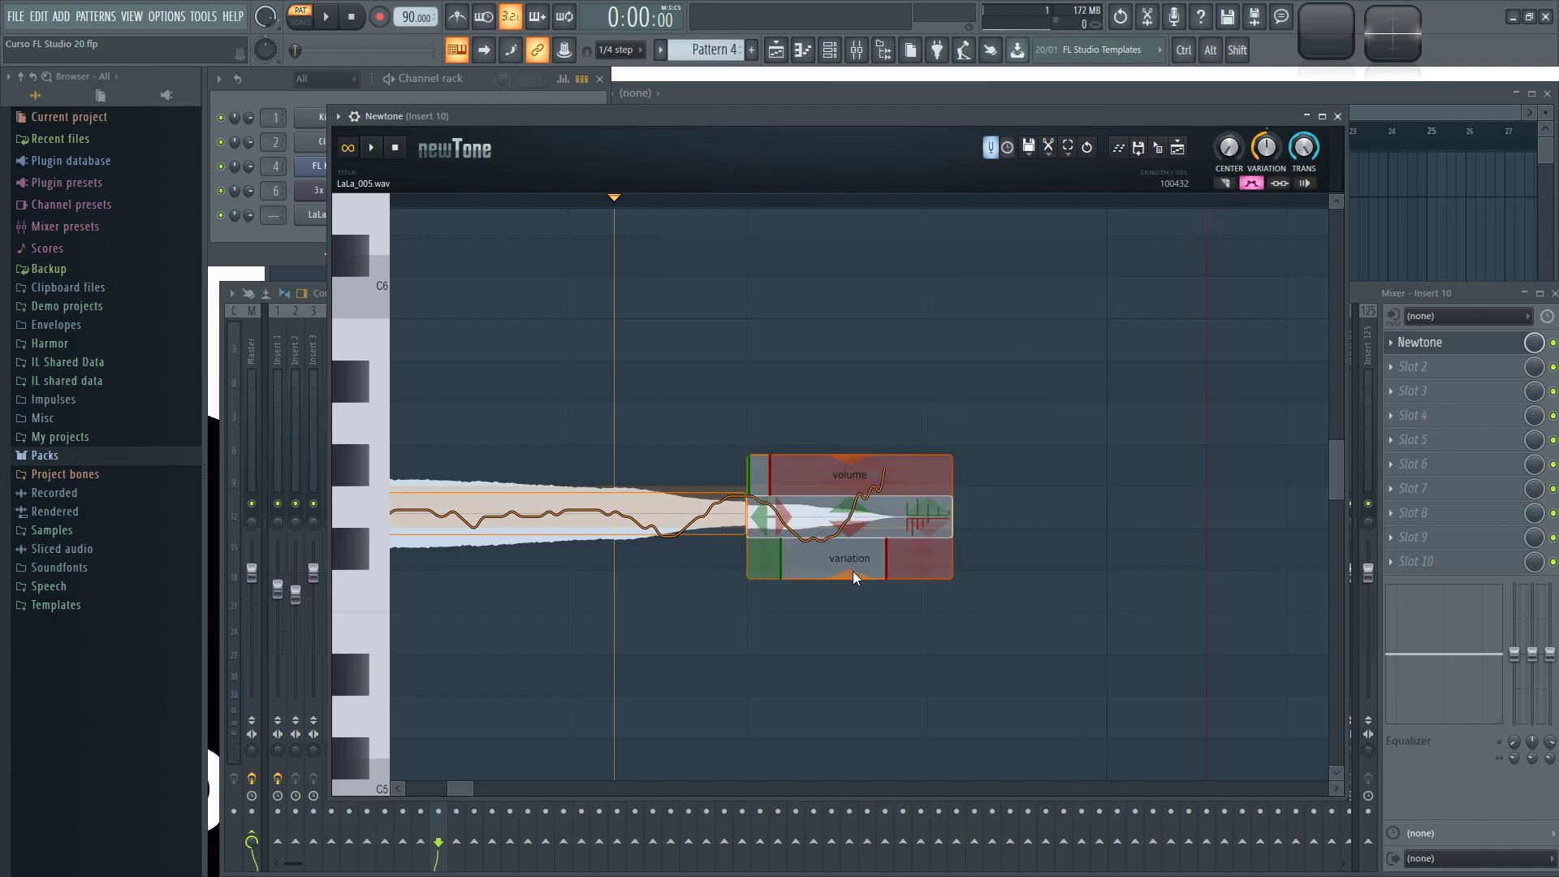
left_click_drag(851, 577, 862, 463)
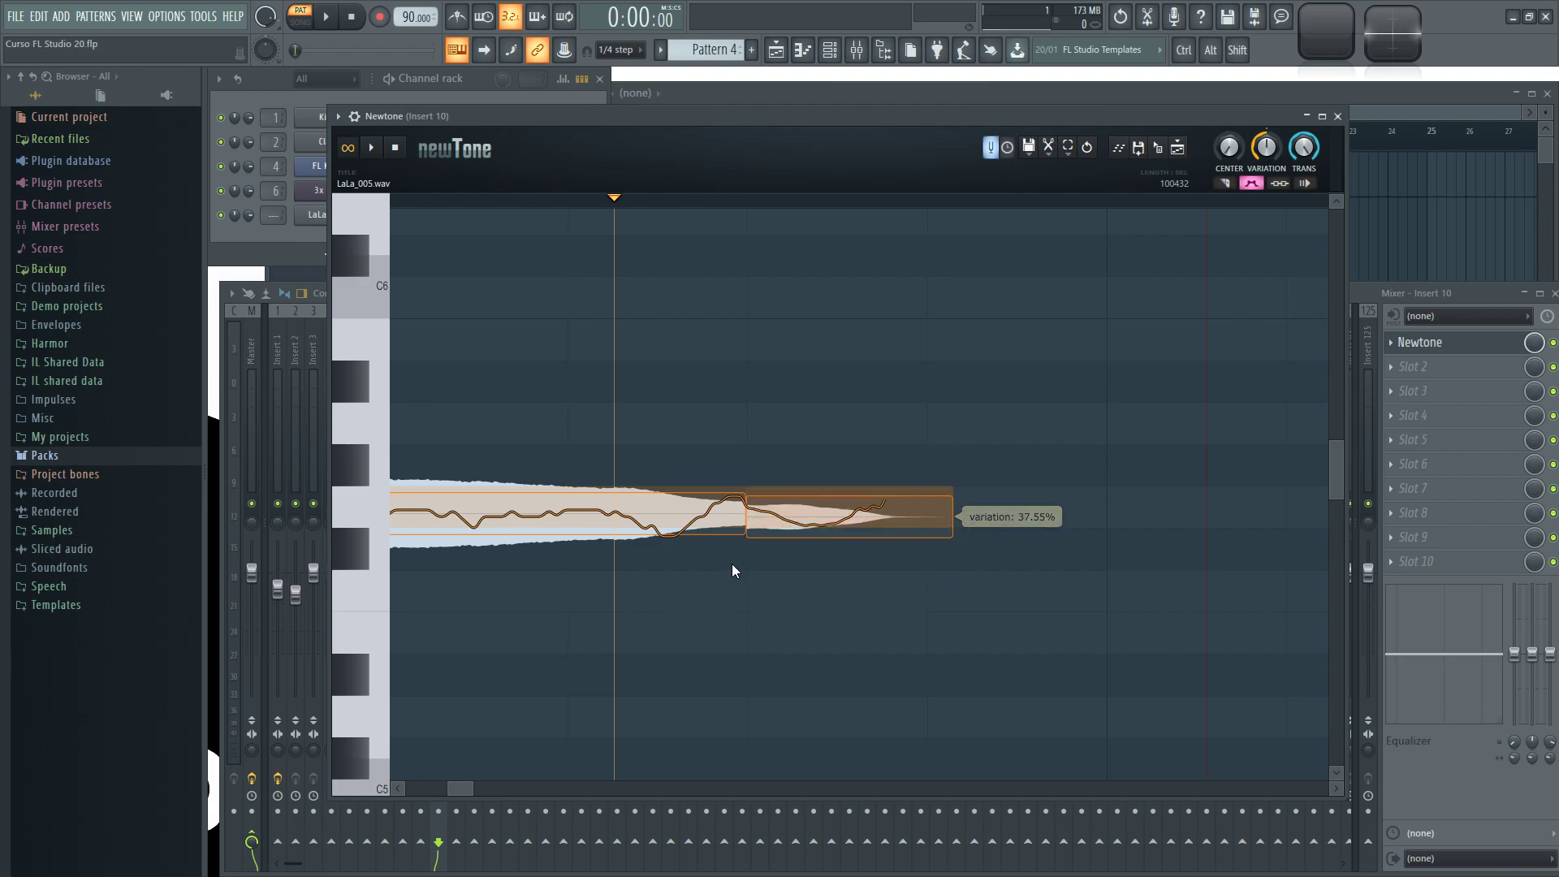
mouse_move(600, 520)
left_click_drag(725, 550, 723, 586)
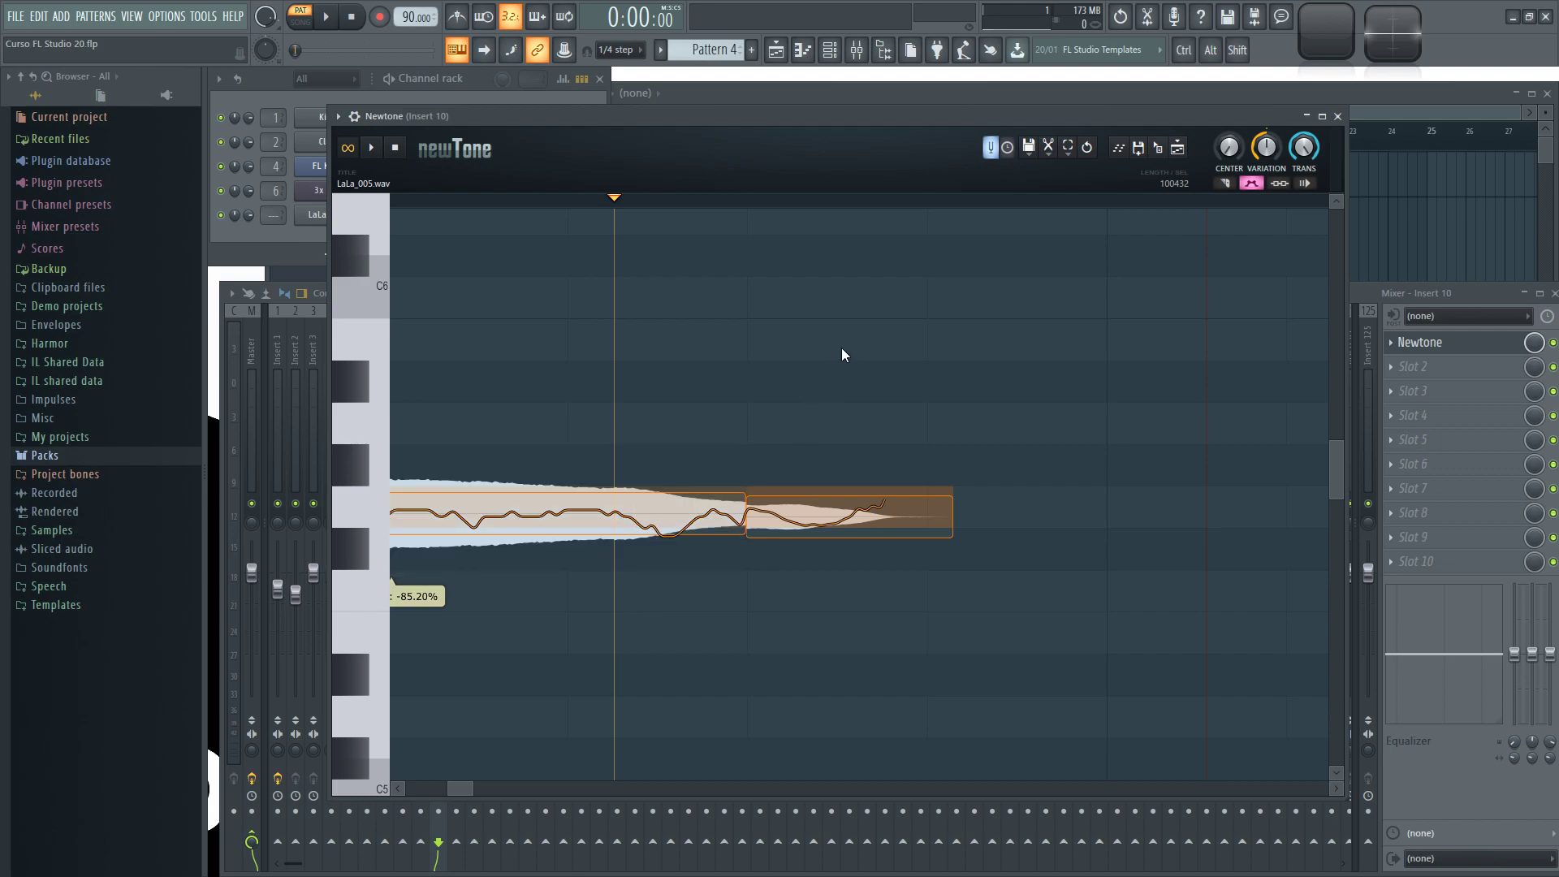
Step: Play the edited vocal to hear the sliced ending and stop playback
scroll(752, 402, "down", 3, "ctrl")
scroll(723, 401, "down", 2, "ctrl")
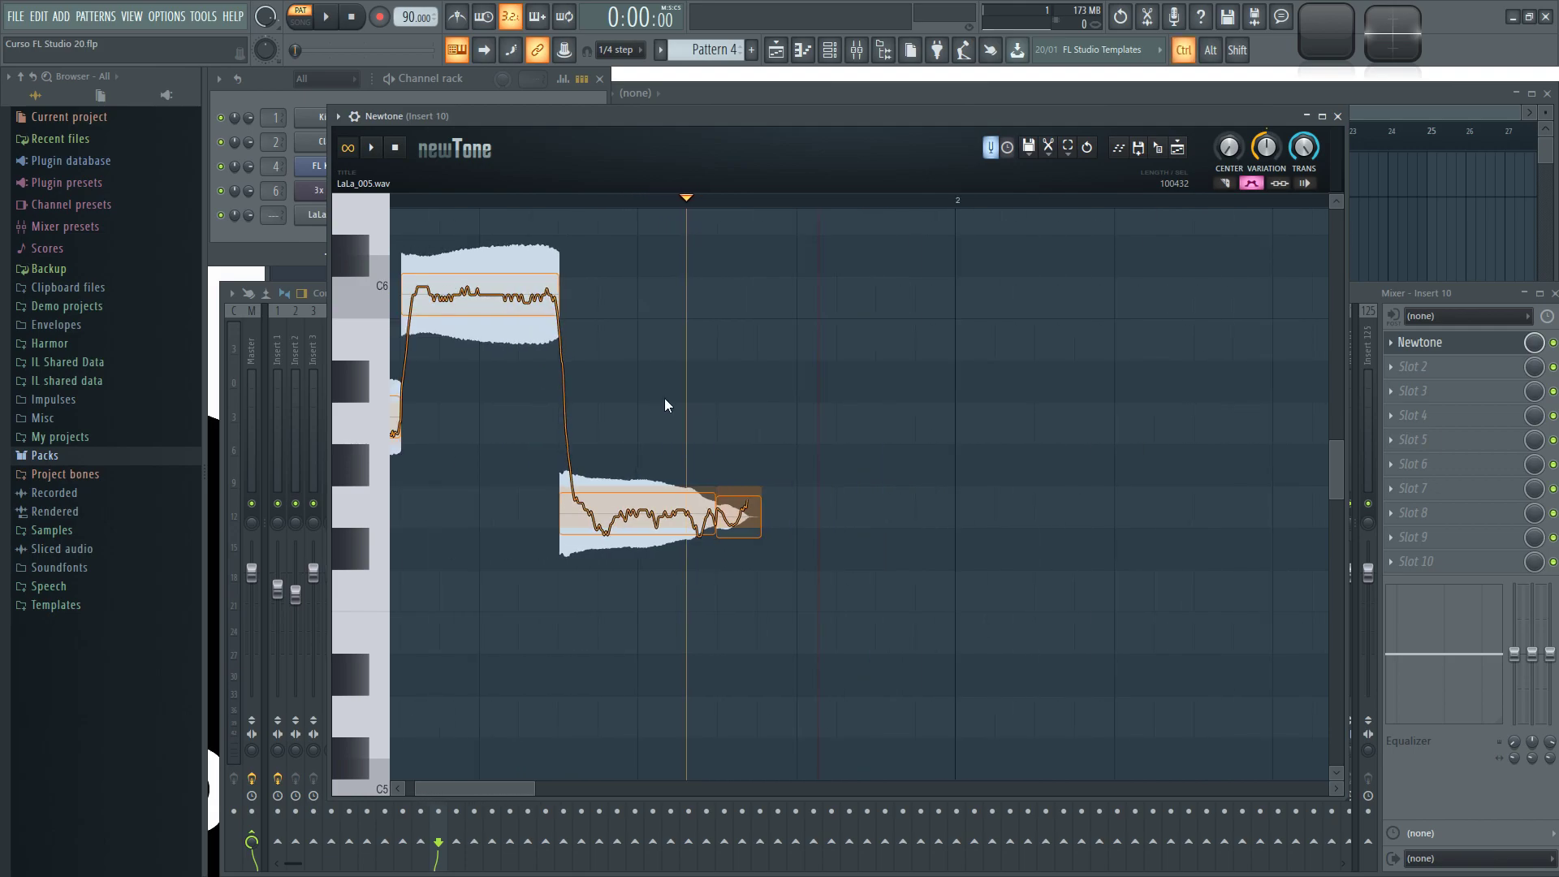
key("space")
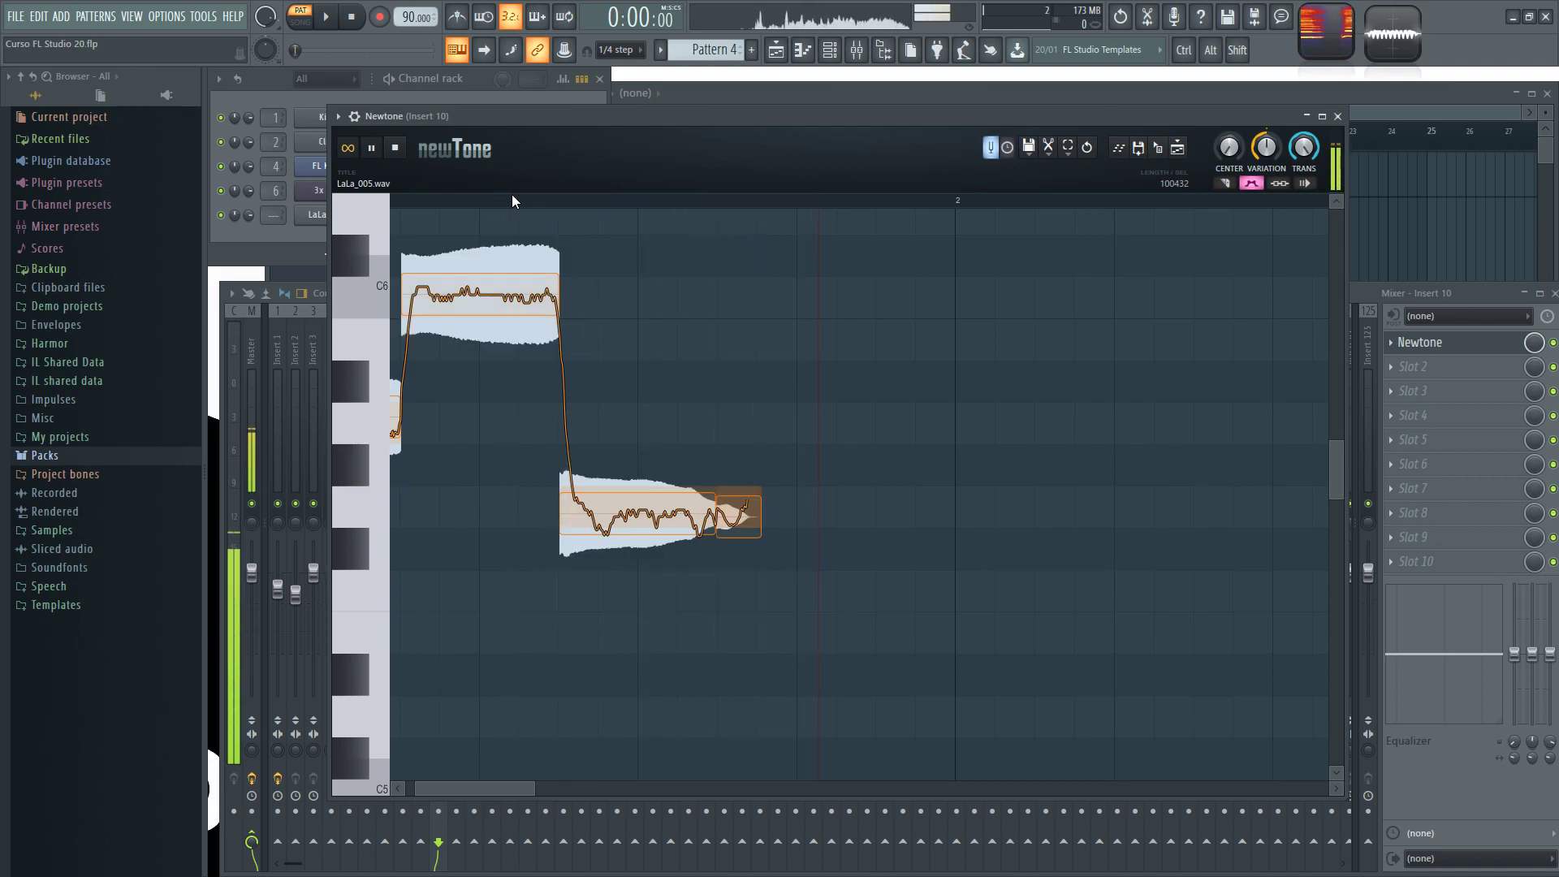
left_click(397, 149)
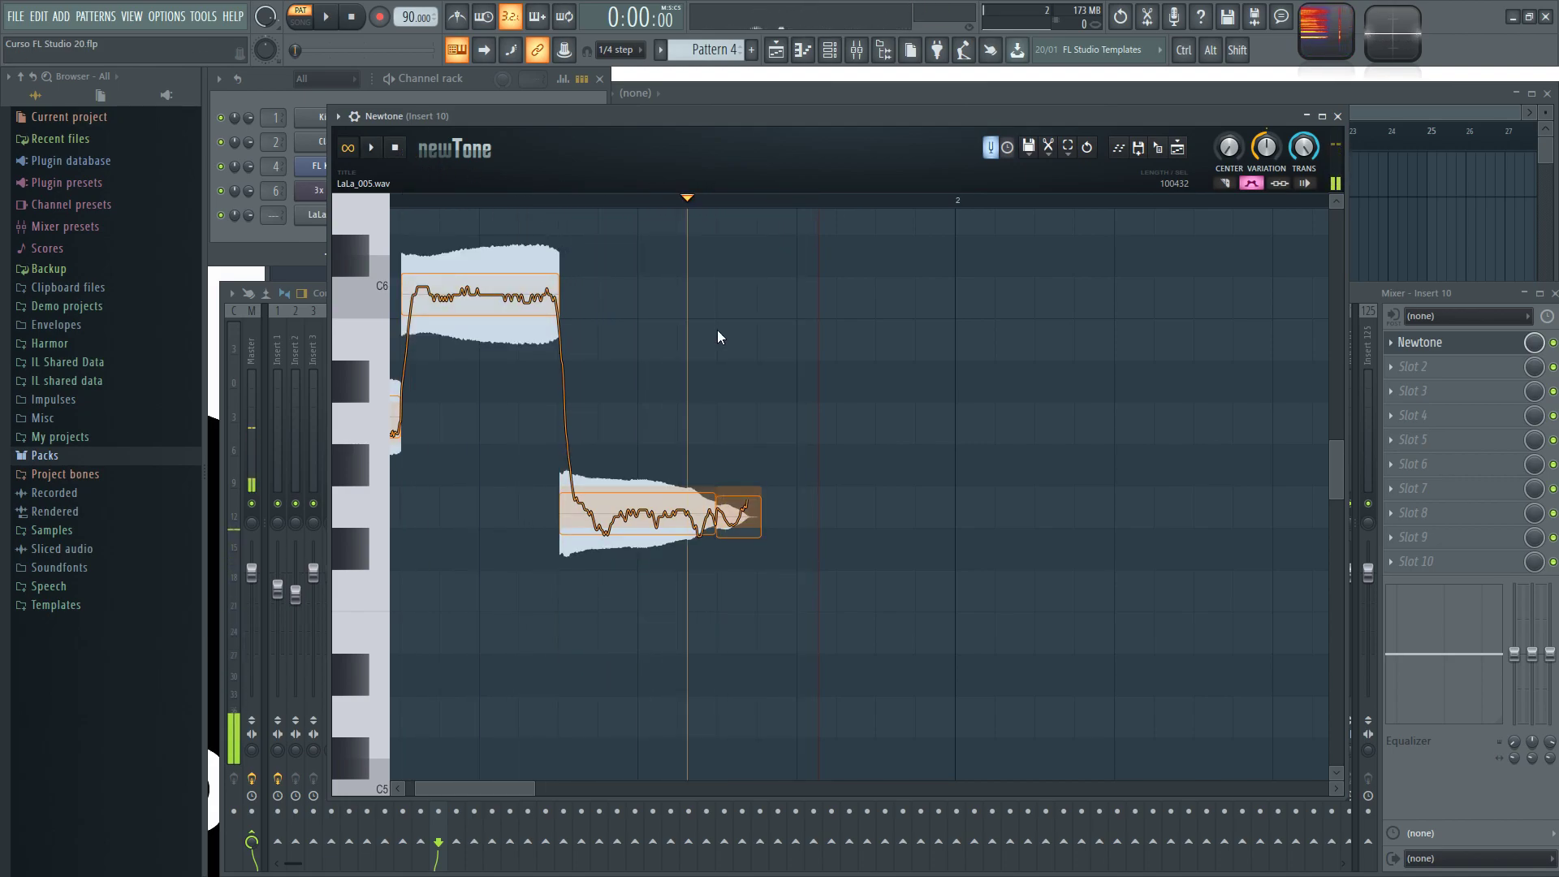
Step: Open the save dialog for the edited sample, cancel it, and view the file options for saving the sample
left_click_drag(494, 786, 485, 784)
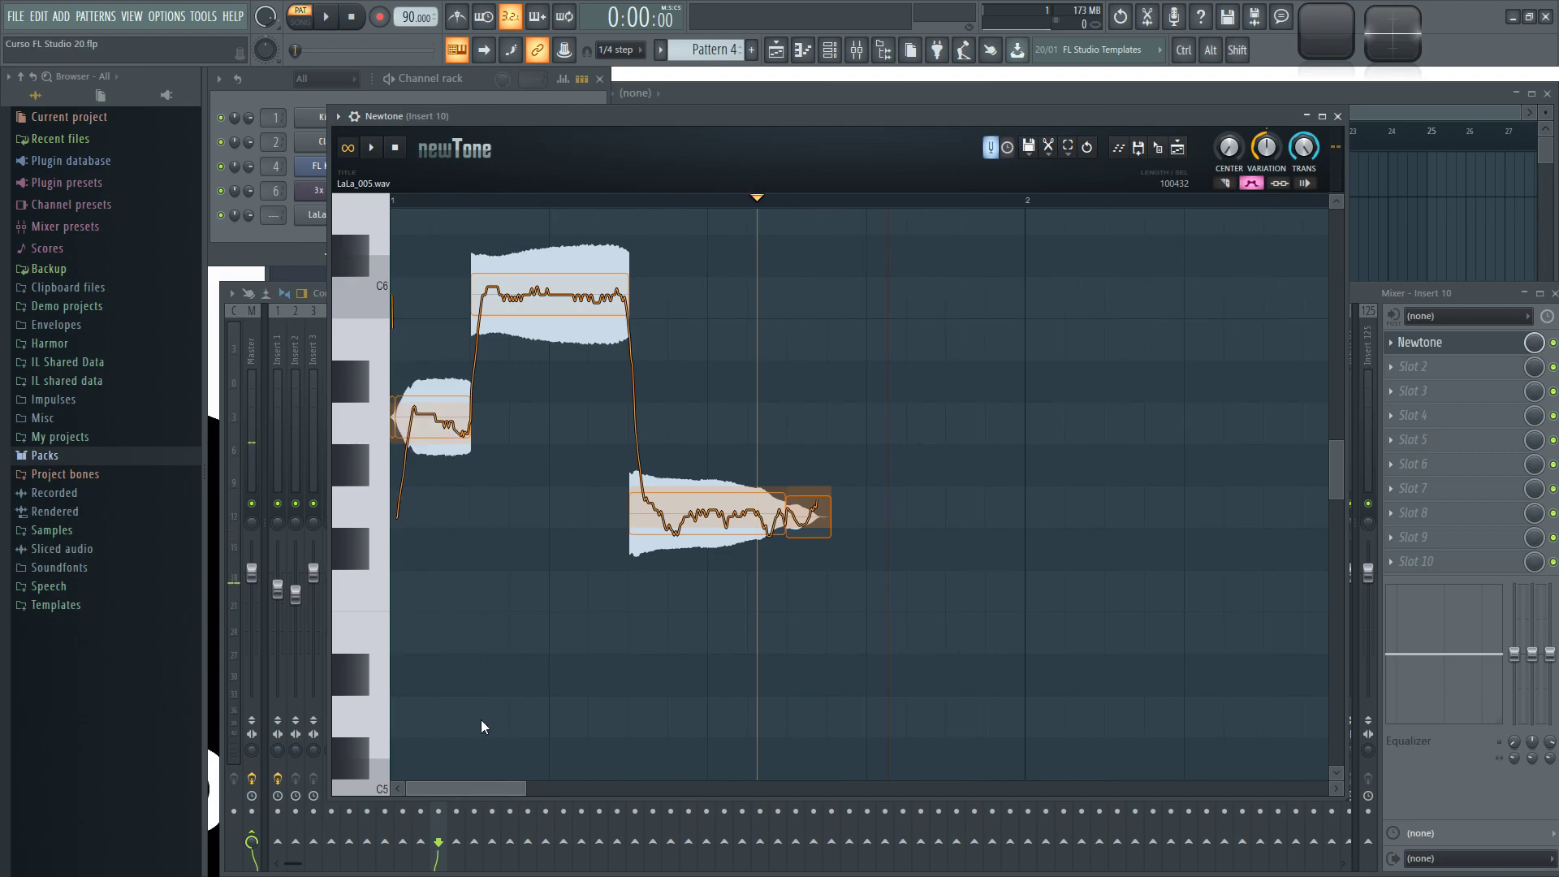
scroll(476, 595, "up", 3, "ctrl")
scroll(462, 643, "up", 2)
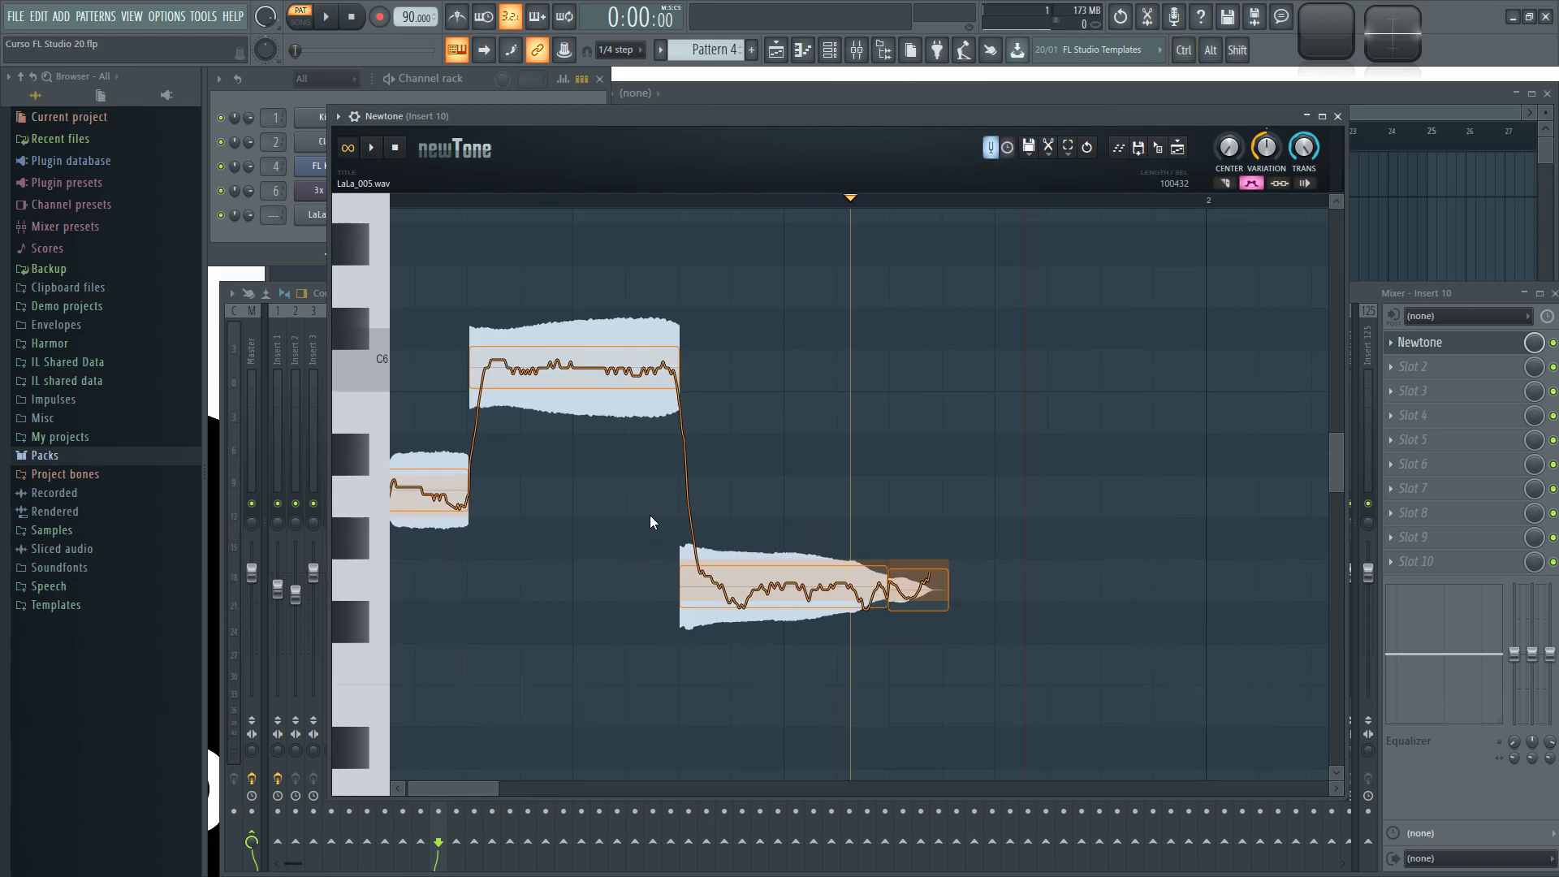
left_click_drag(682, 115, 650, 127)
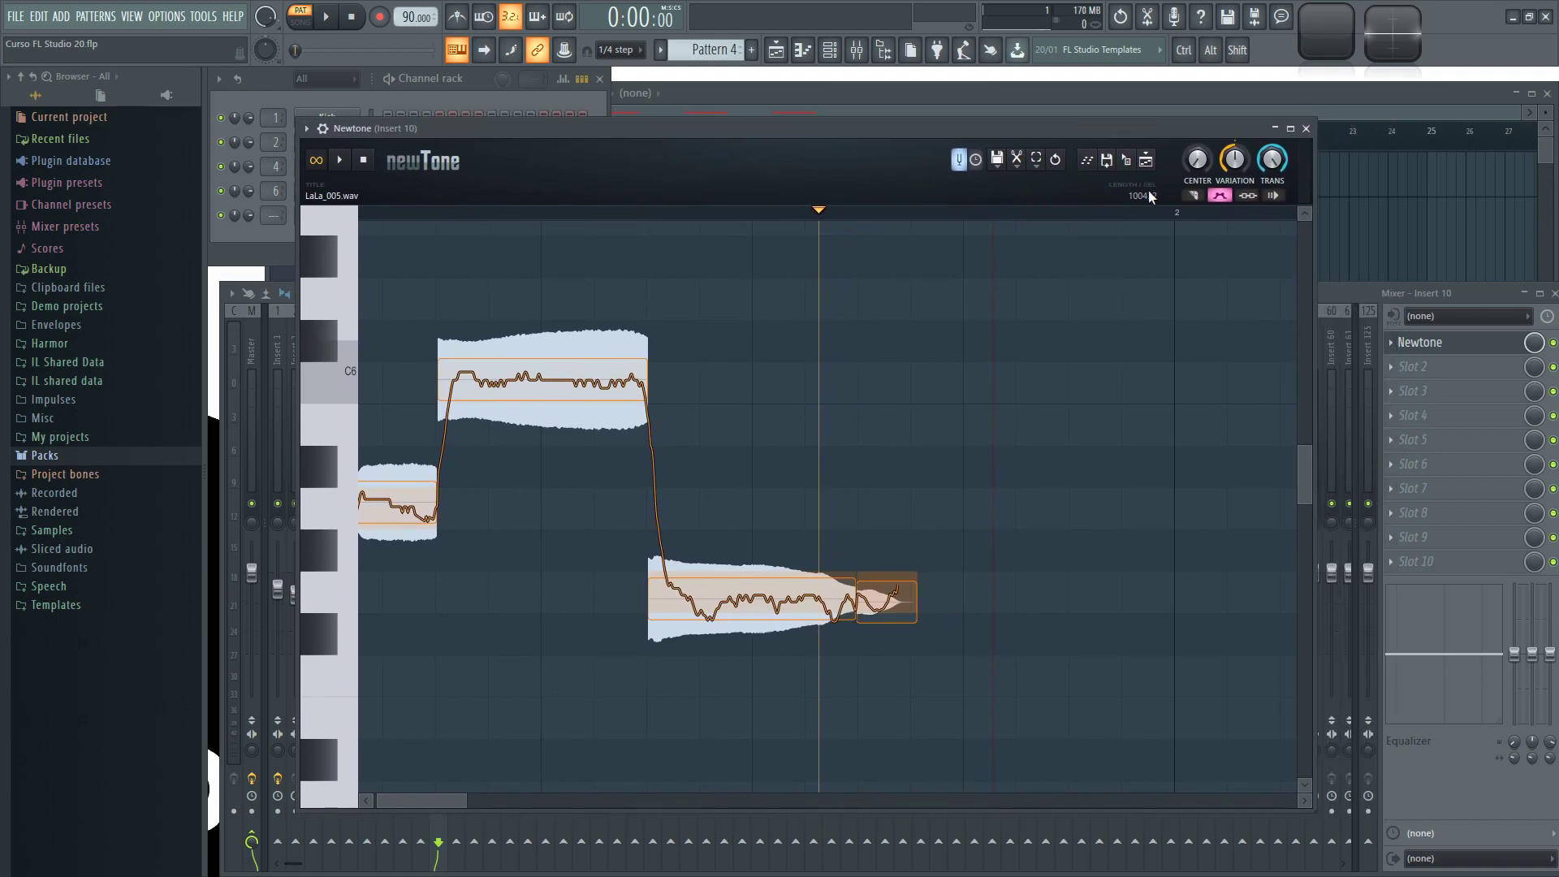
left_click(1106, 161)
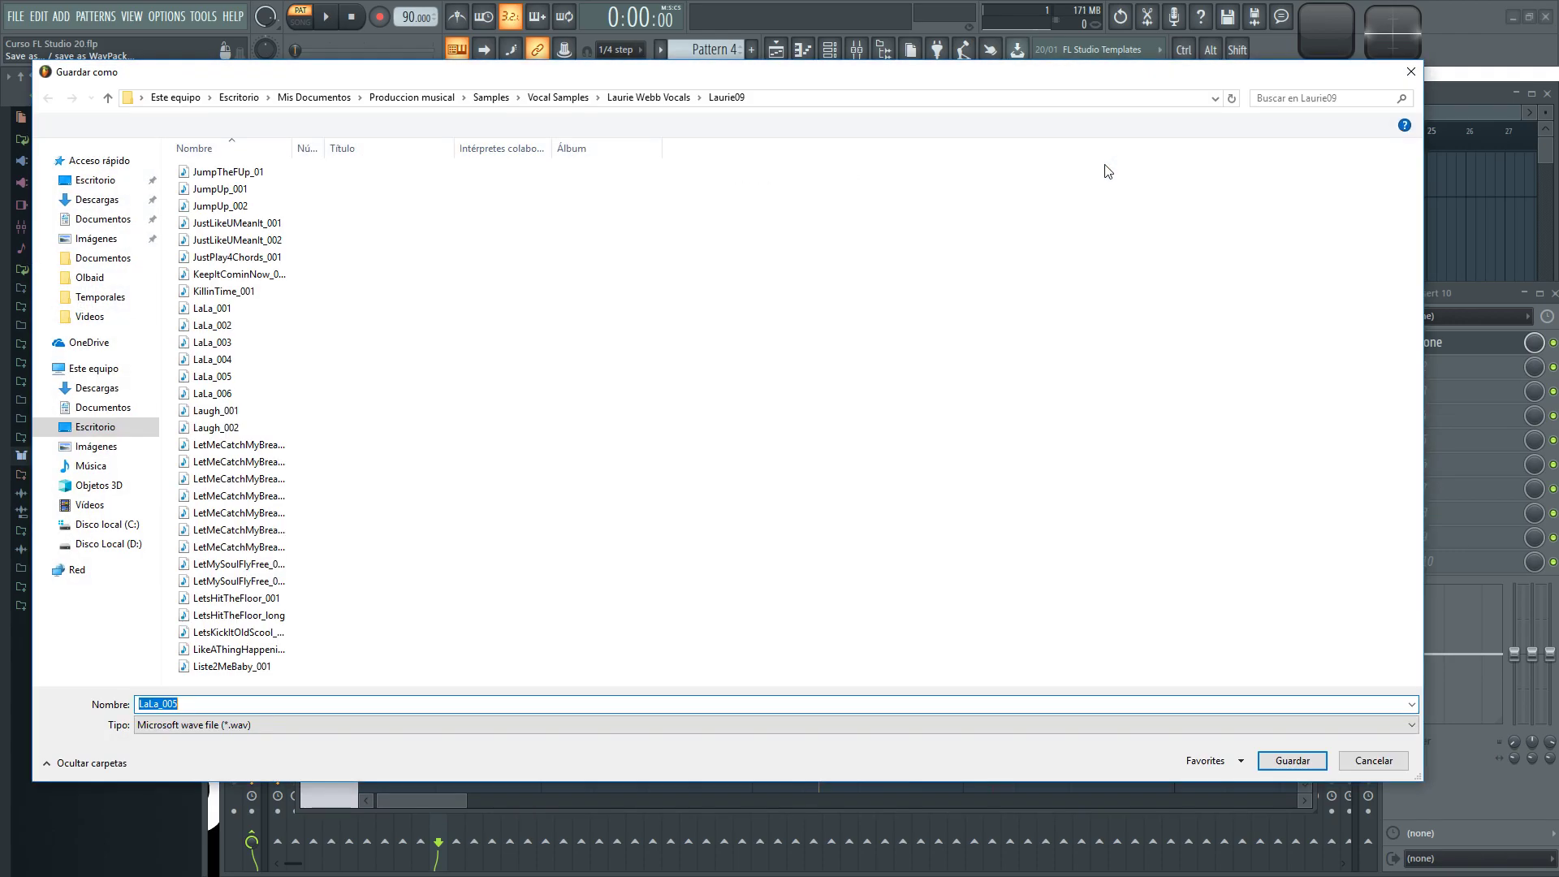
left_click(1374, 761)
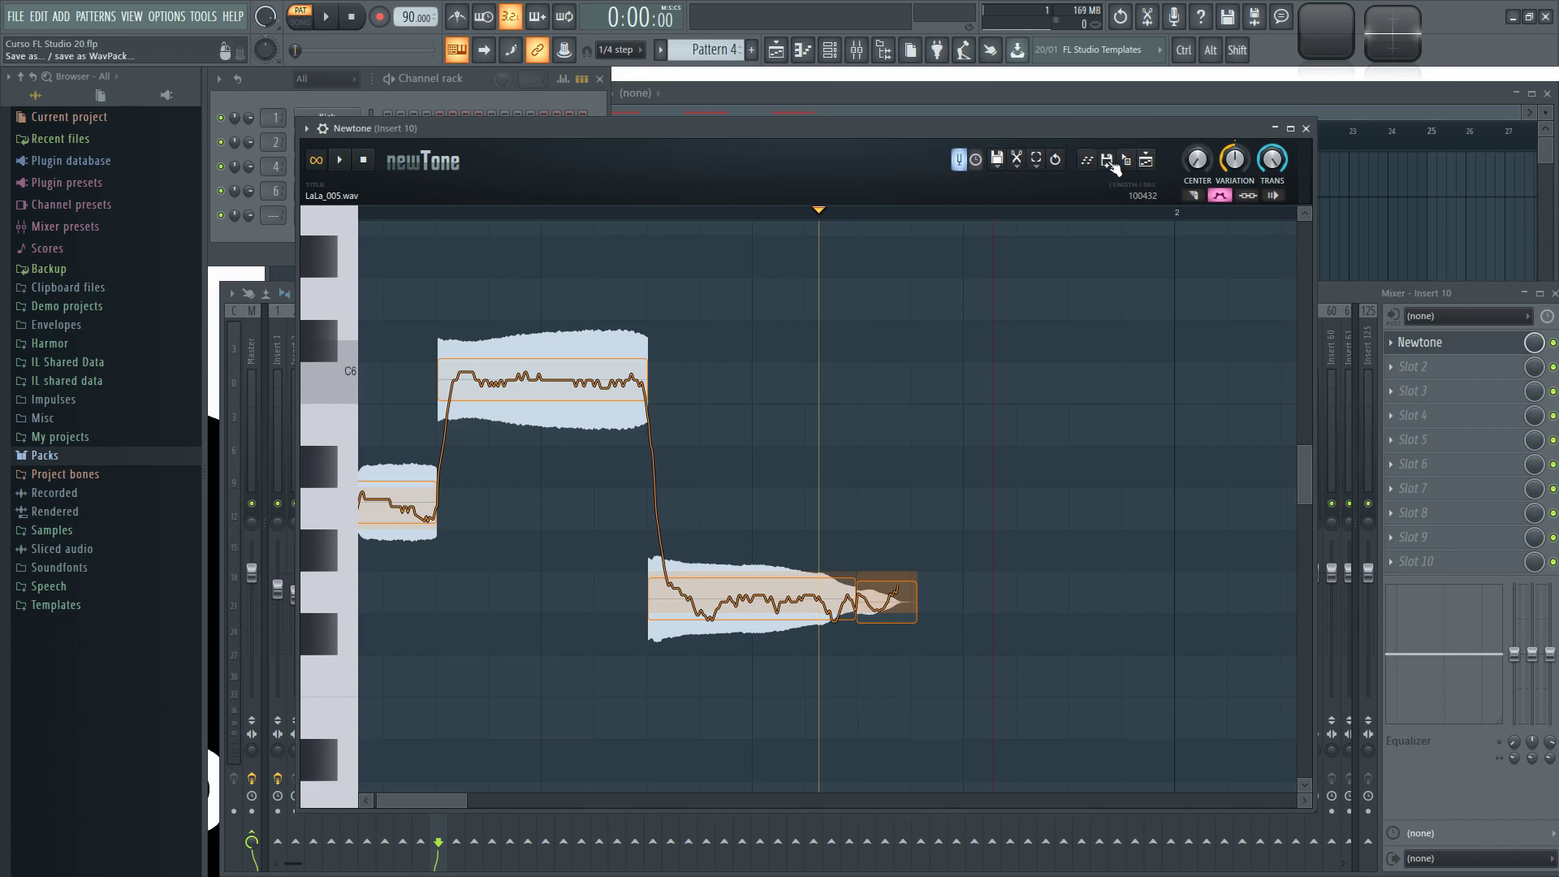
left_click(998, 167)
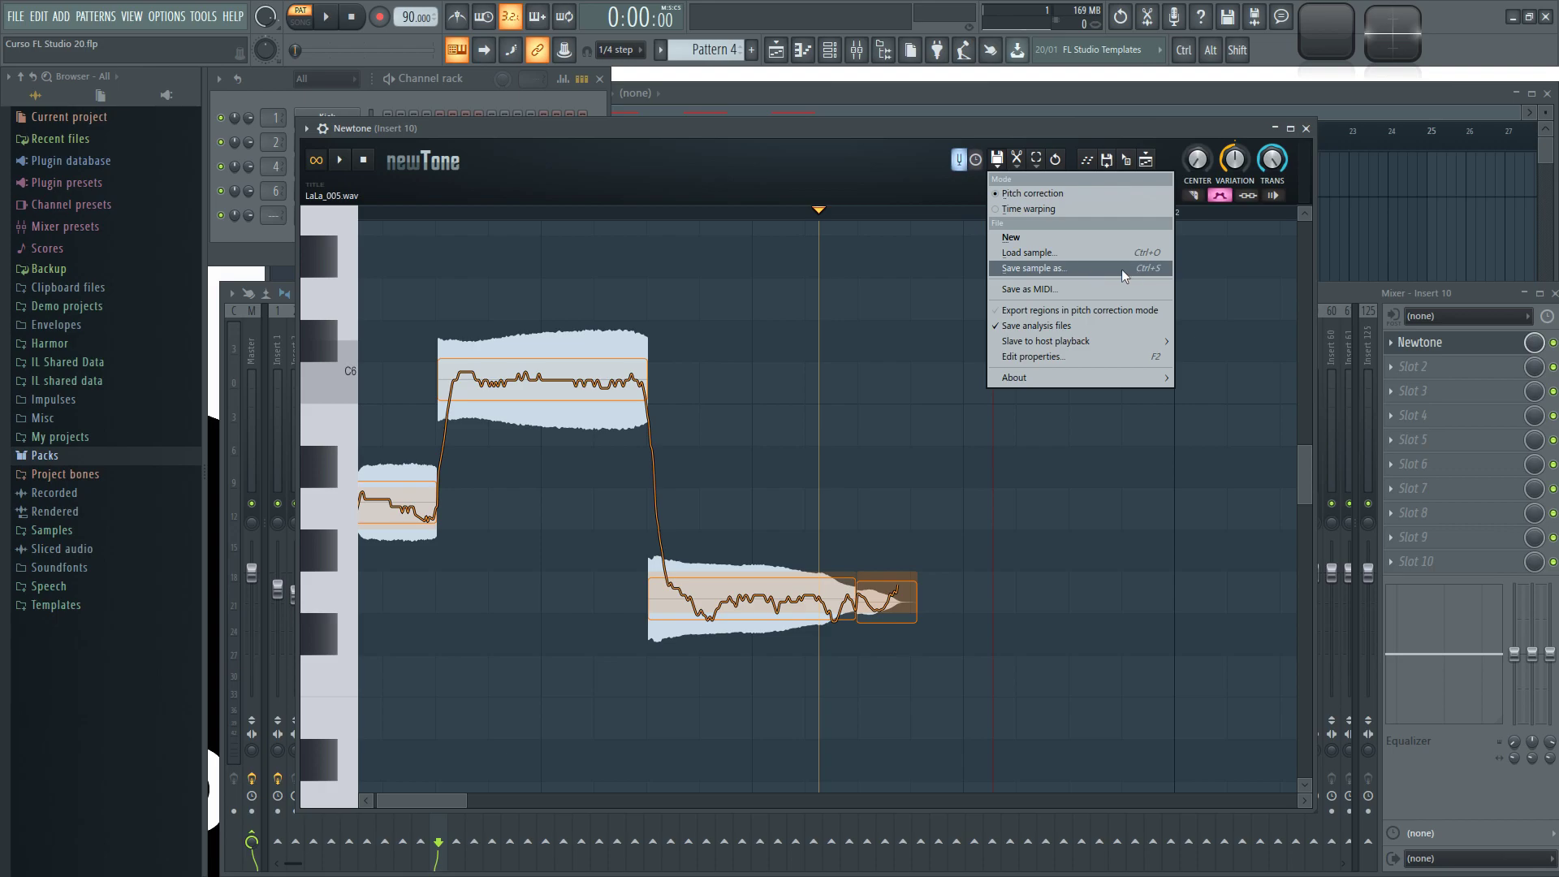
left_click(1106, 127)
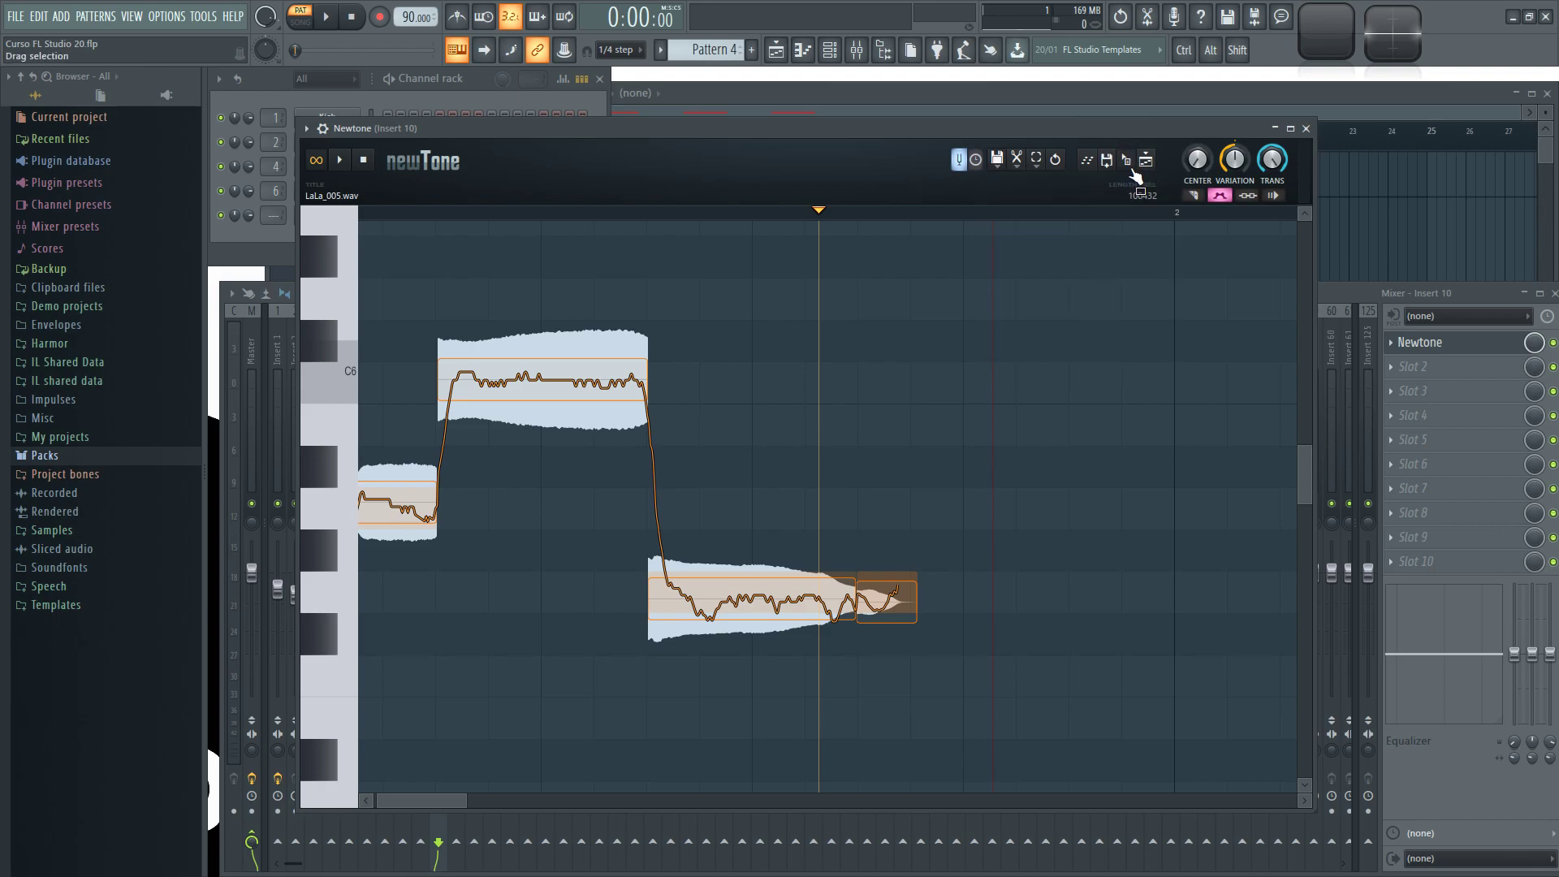
Step: Transfer the edited vocal from Newtone to the Playlist as an audio clip on Track 2, about halfway through bar 9
left_click_drag(1124, 129, 1136, 192)
left_click_drag(662, 275, 817, 290)
left_click(774, 274)
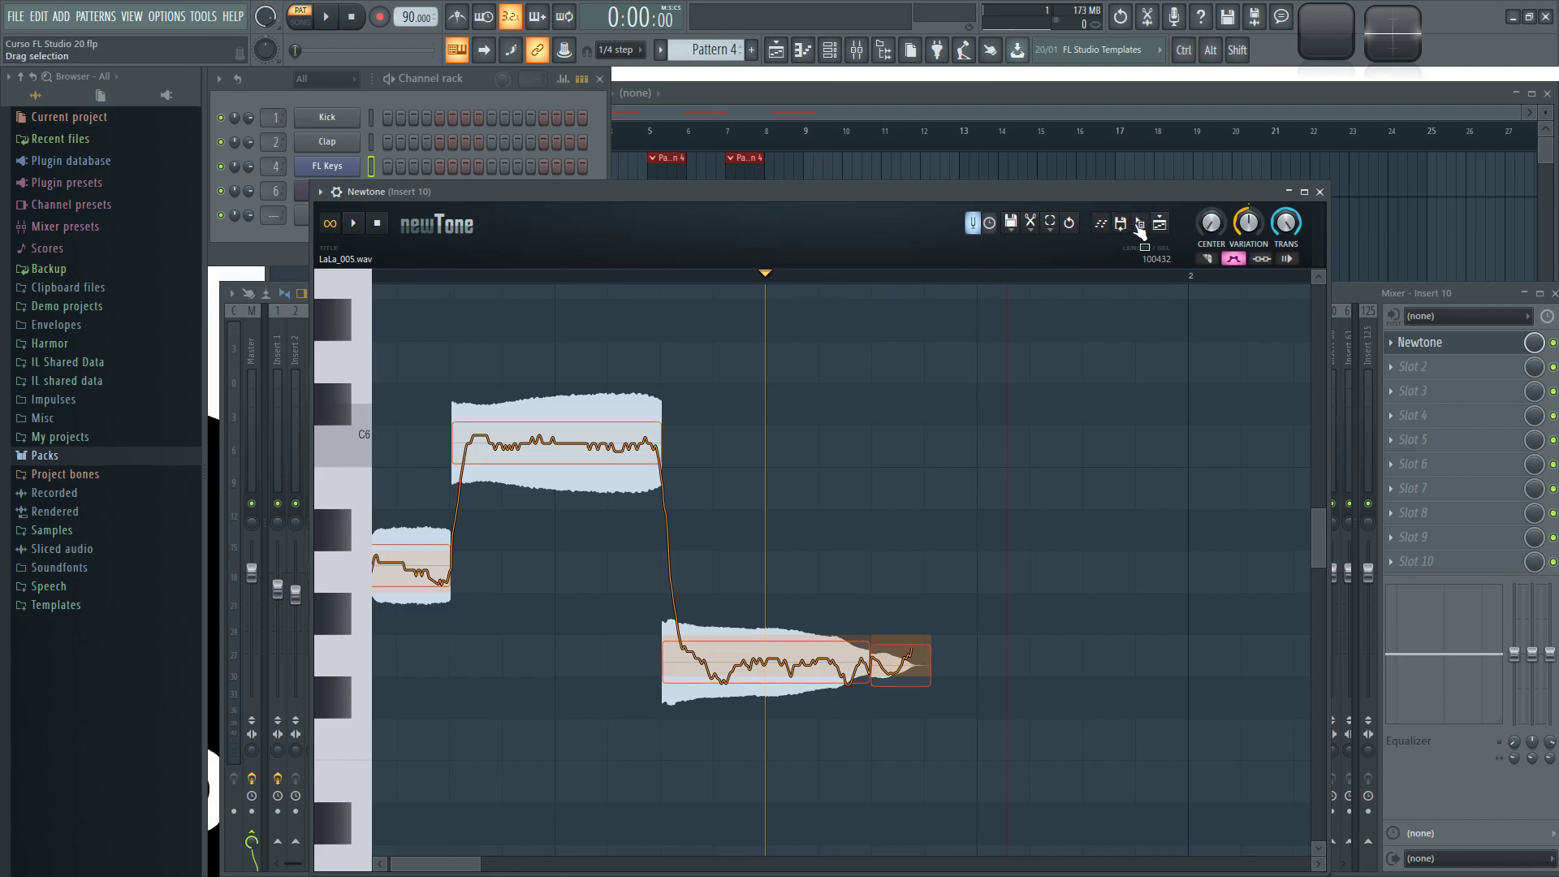
left_click_drag(1145, 228, 836, 236)
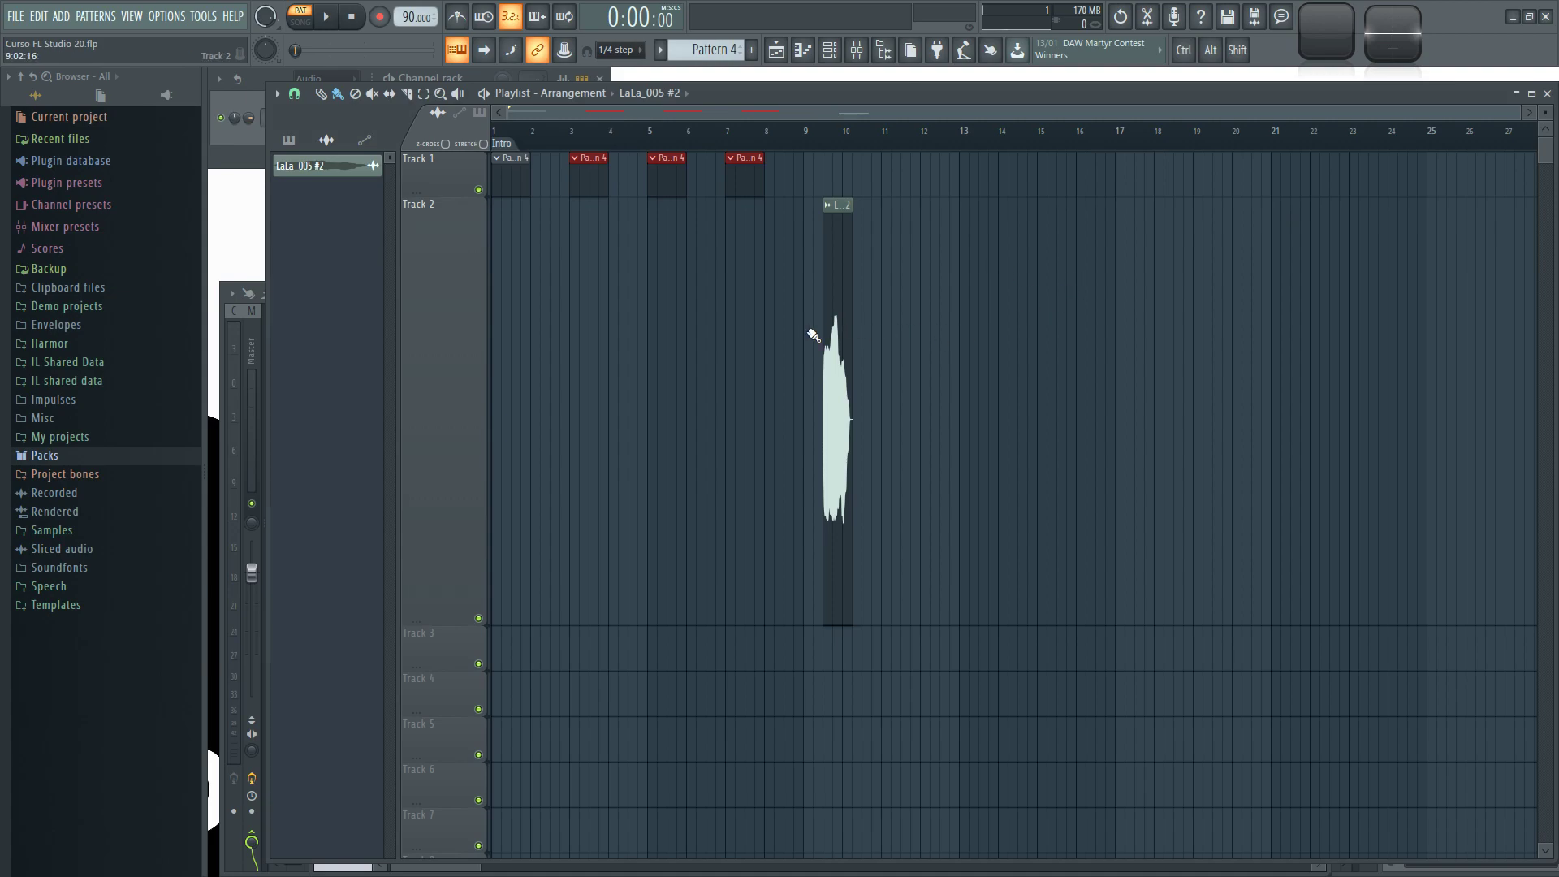
Step: Play the transferred vocal clip from its start on Track 2, stop playback and close the Playlist
scroll(818, 338, "up", 5)
left_click(912, 129)
key("space")
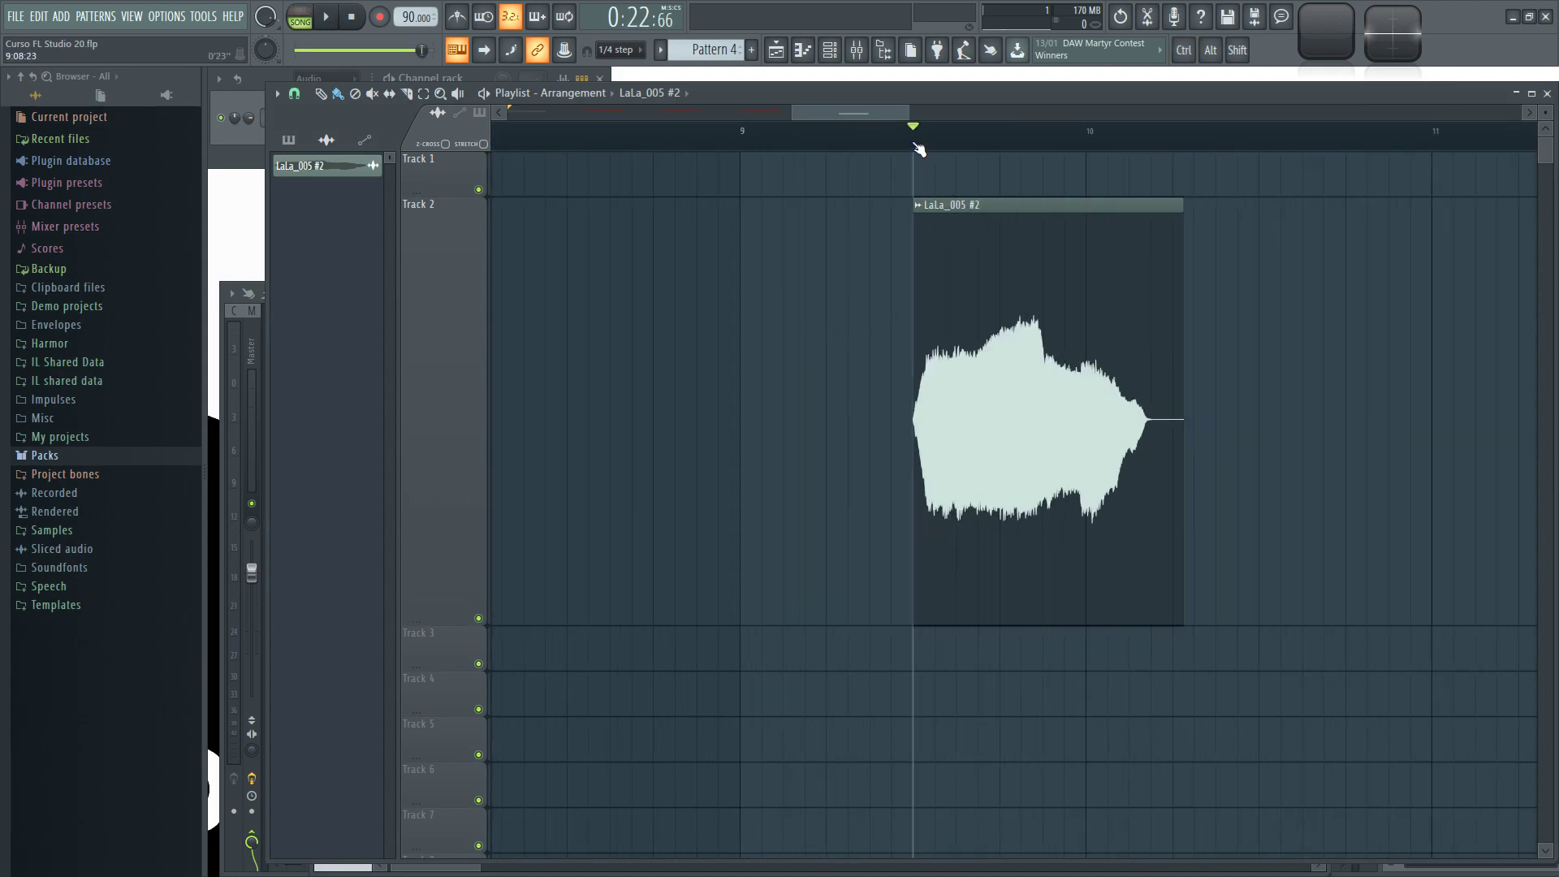
key("space")
left_click(1546, 94)
Step: Add the edited vocal to the Channel rack as a new channel and audition its sample in the channel settings
left_click_drag(1113, 192, 1205, 182)
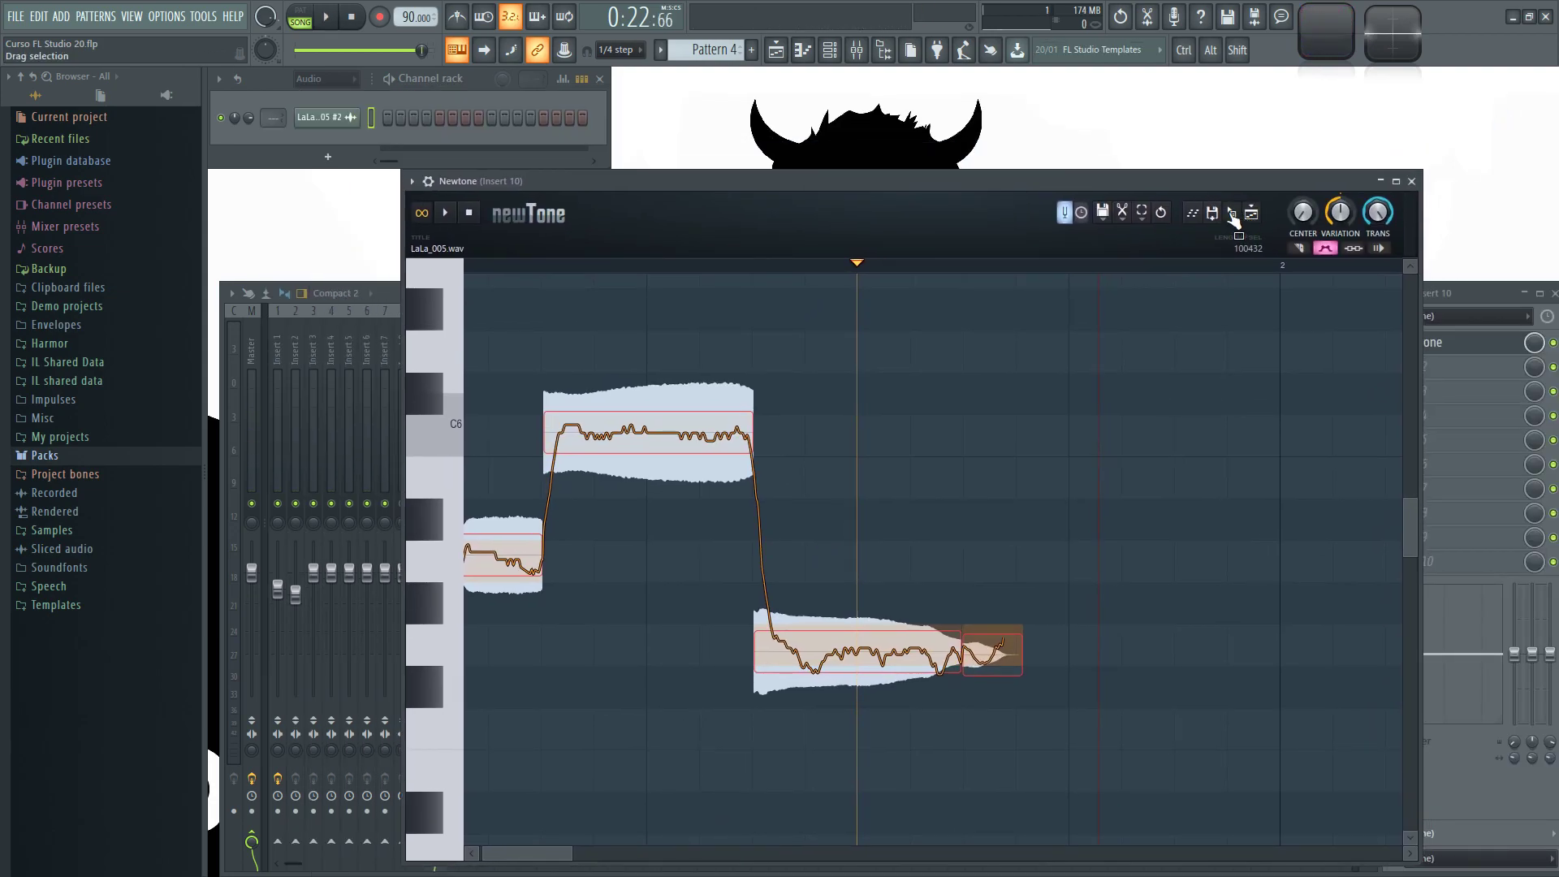
left_click(1251, 214)
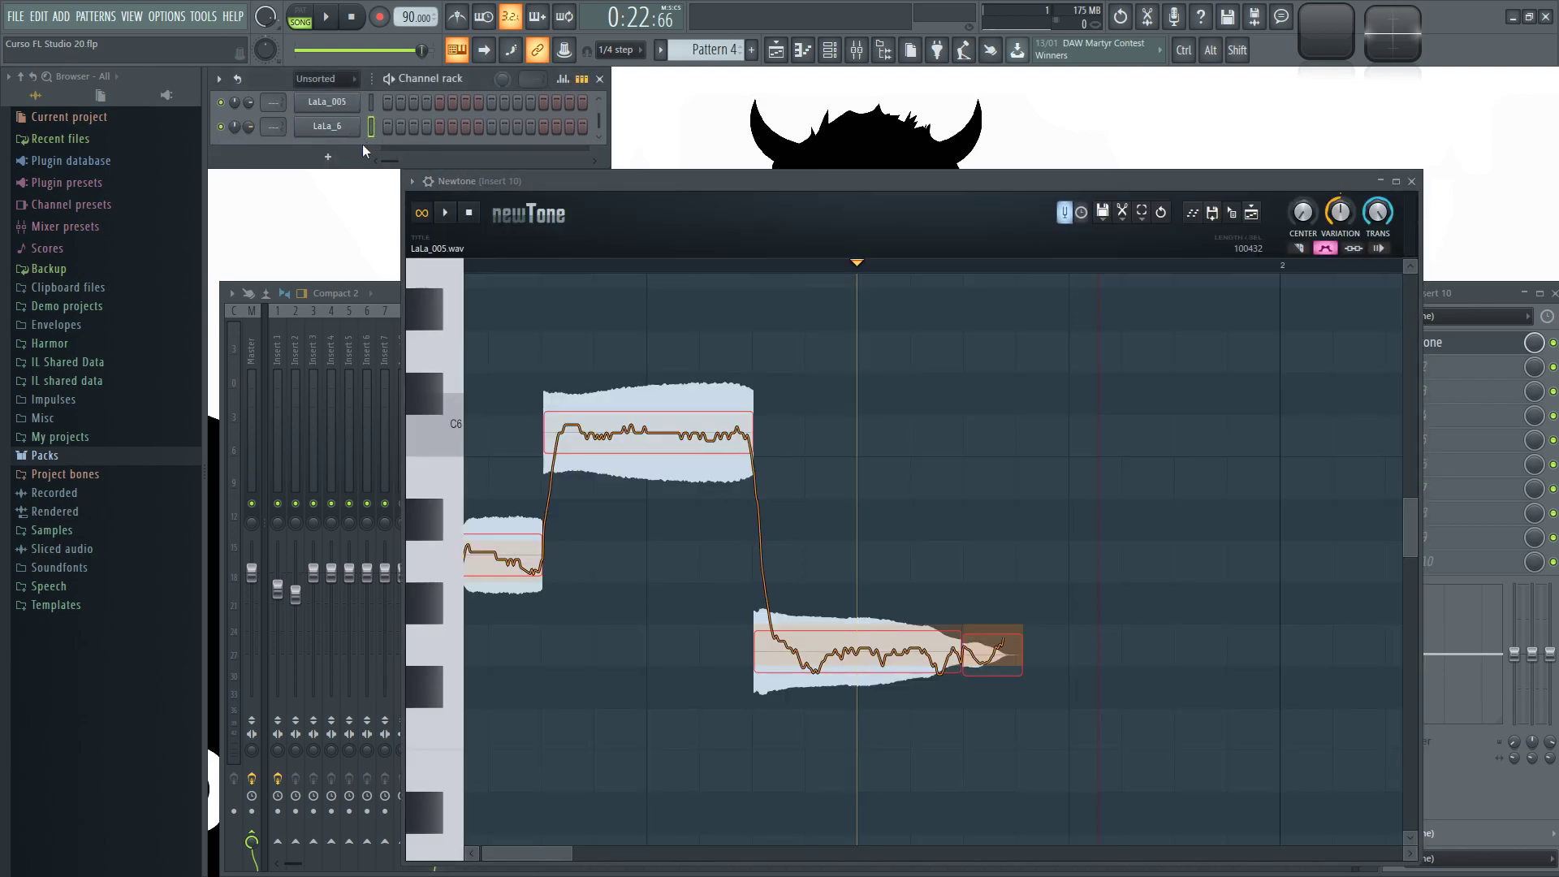
left_click_drag(338, 168, 333, 282)
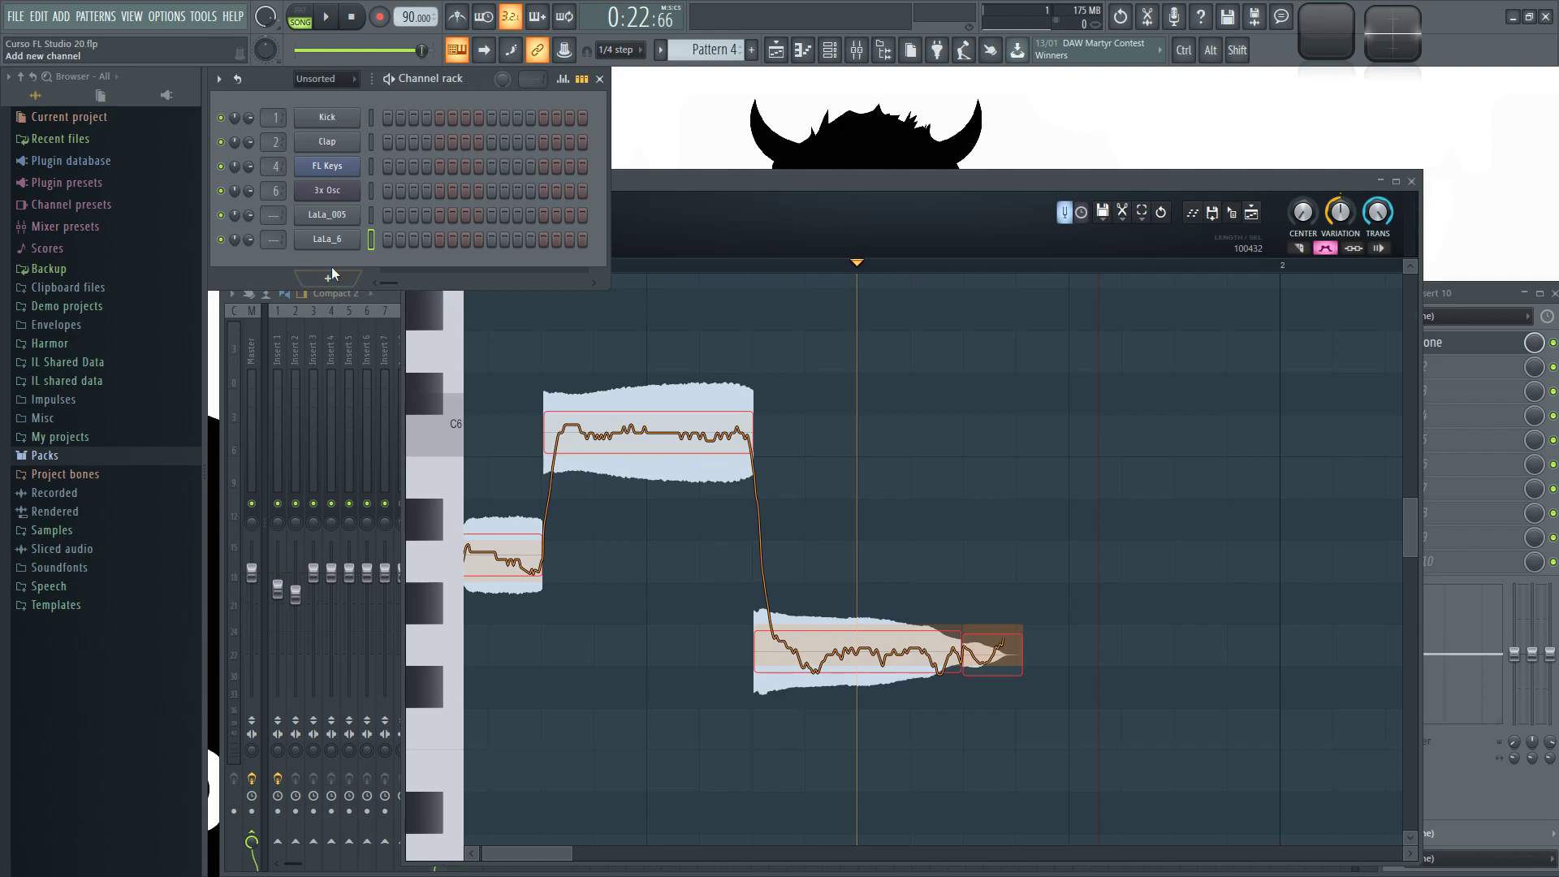
left_click(333, 240)
left_click(541, 587)
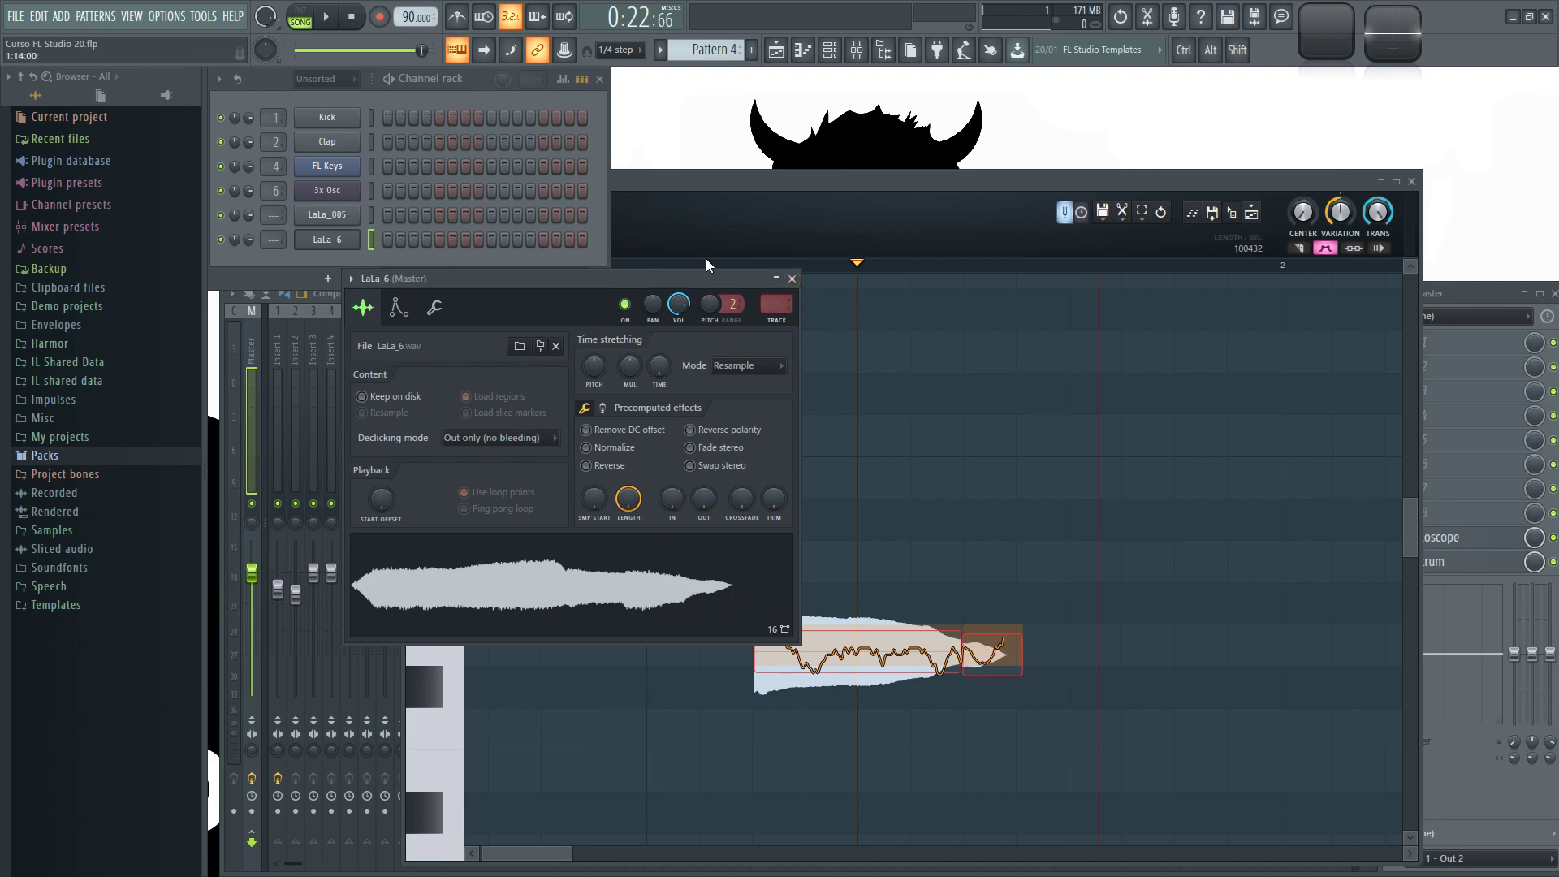
Step: Bring Newtone back to the front and send the edited vocal to the Playlist as an audio clip
left_click_drag(977, 193, 946, 163)
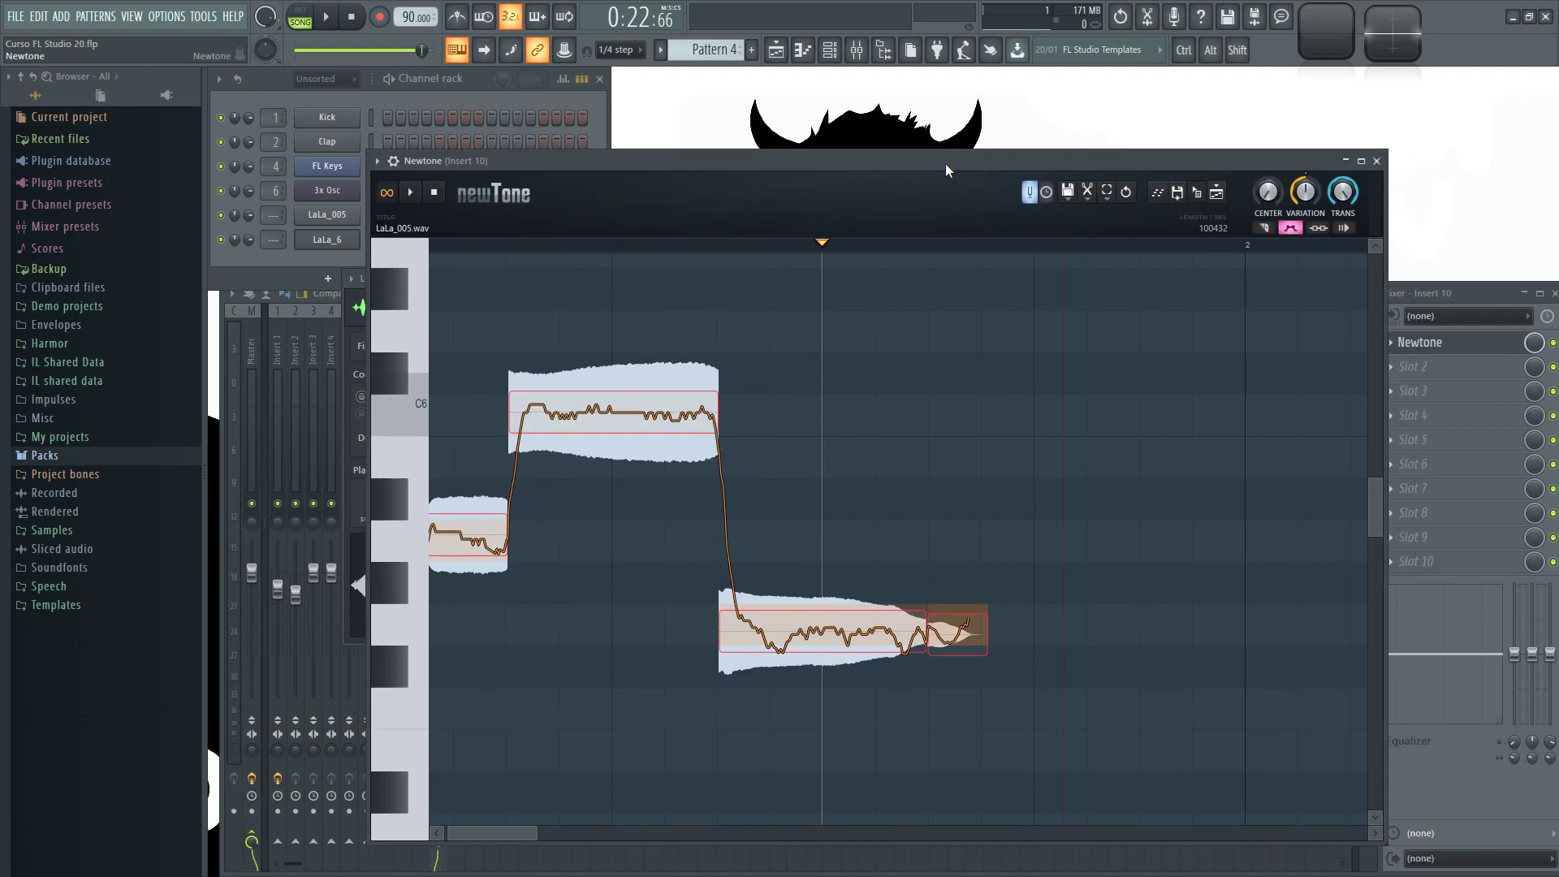
left_click(1220, 197)
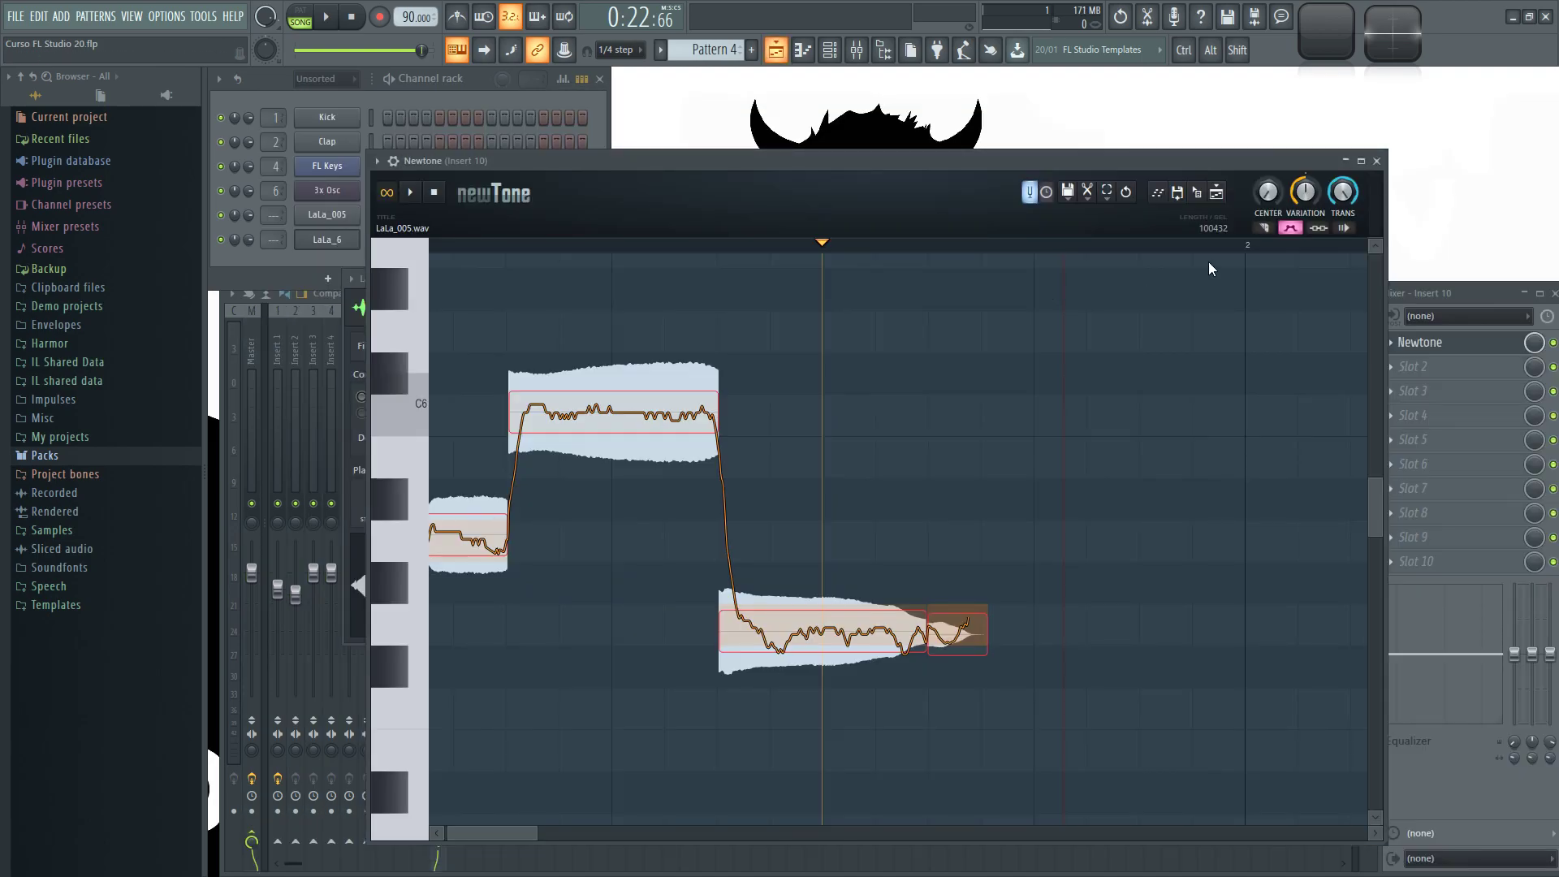
left_click(1219, 197)
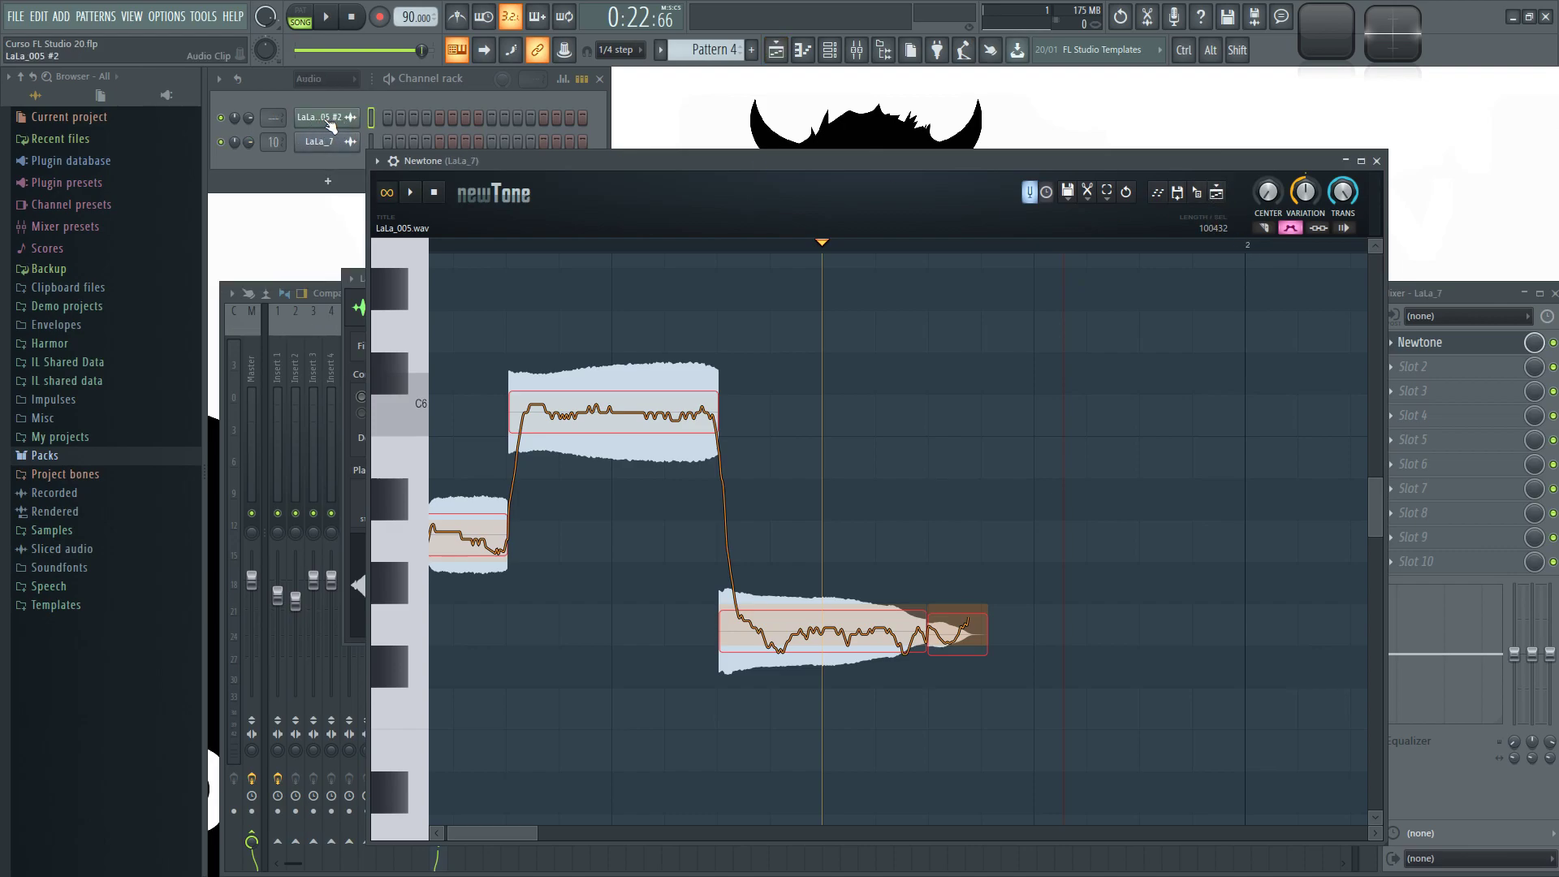
Step: Examine the vocal clip sent to the start of Track 2 in the Playlist, and return to Newtone
key("F5")
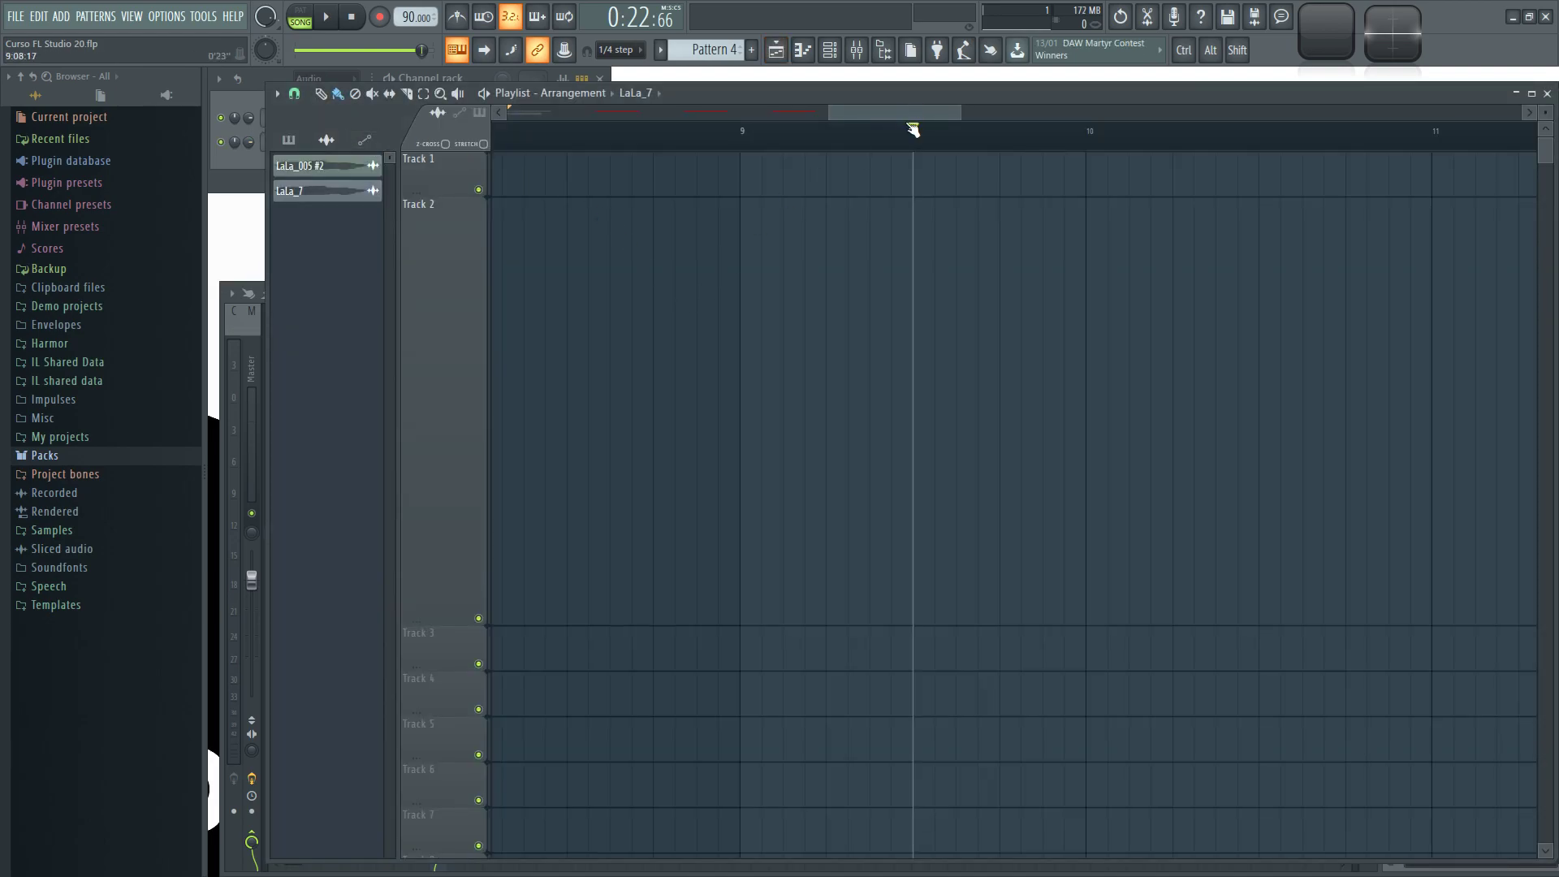
scroll(644, 139, "left", 4)
scroll(685, 393, "down", 2)
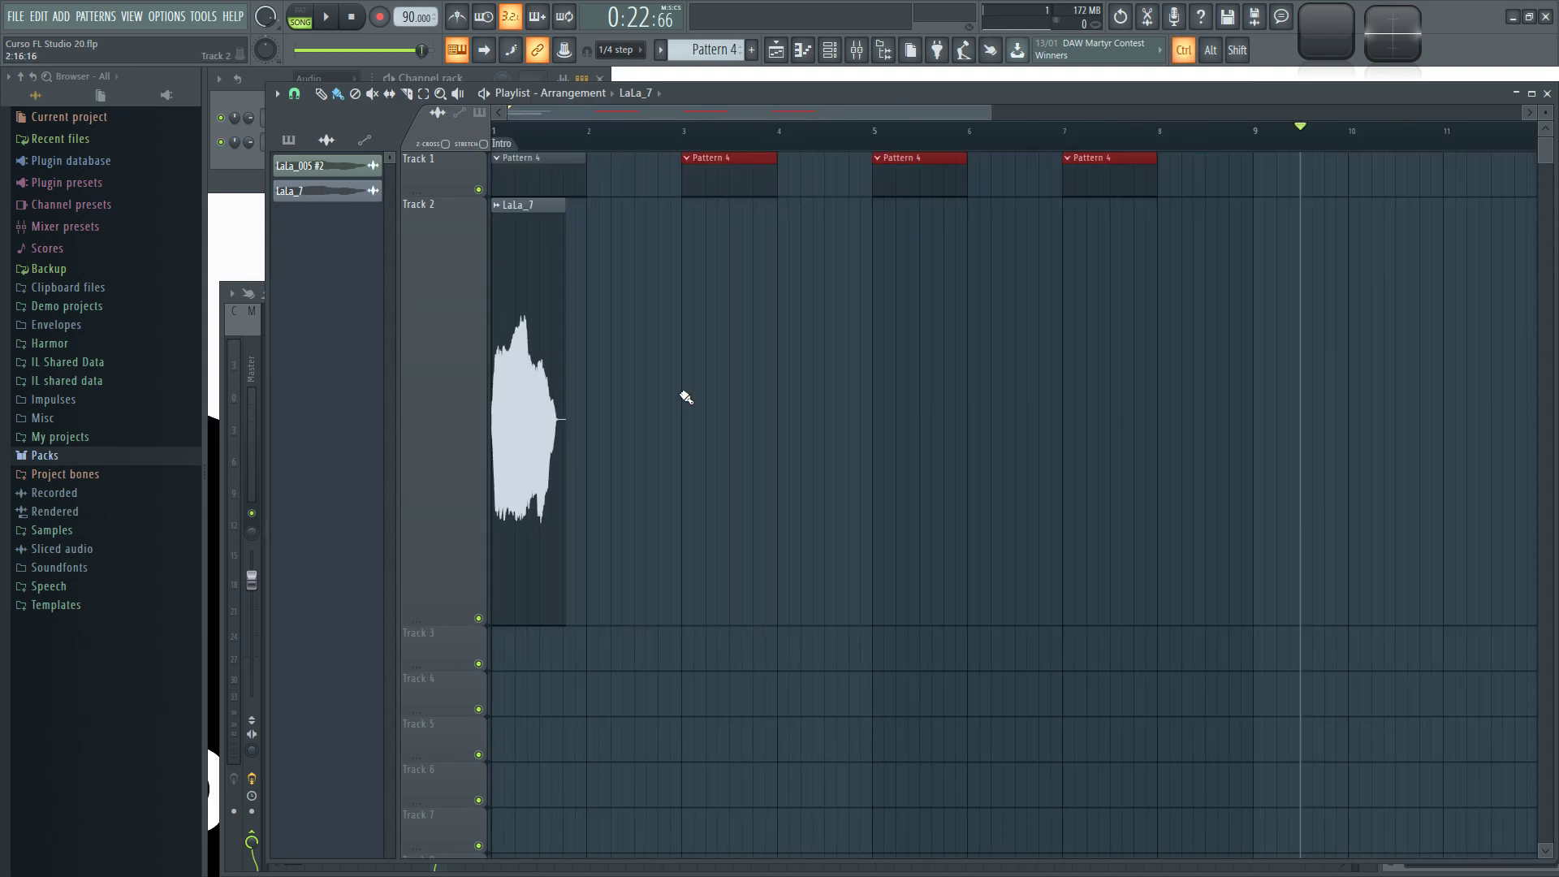
scroll(603, 430, "up", 2)
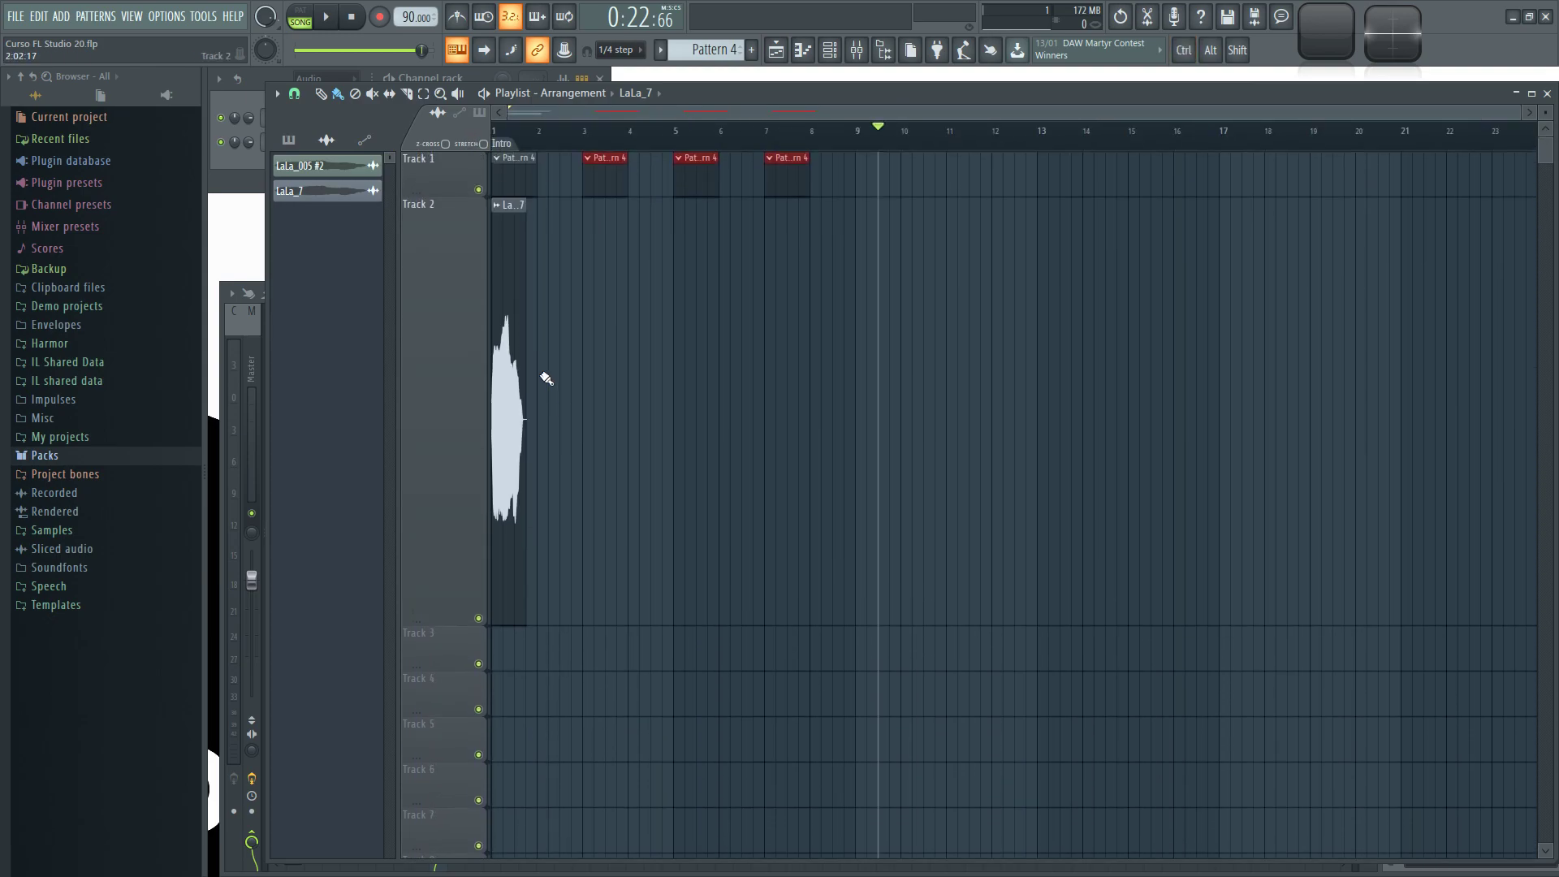
scroll(607, 125, "left", 1)
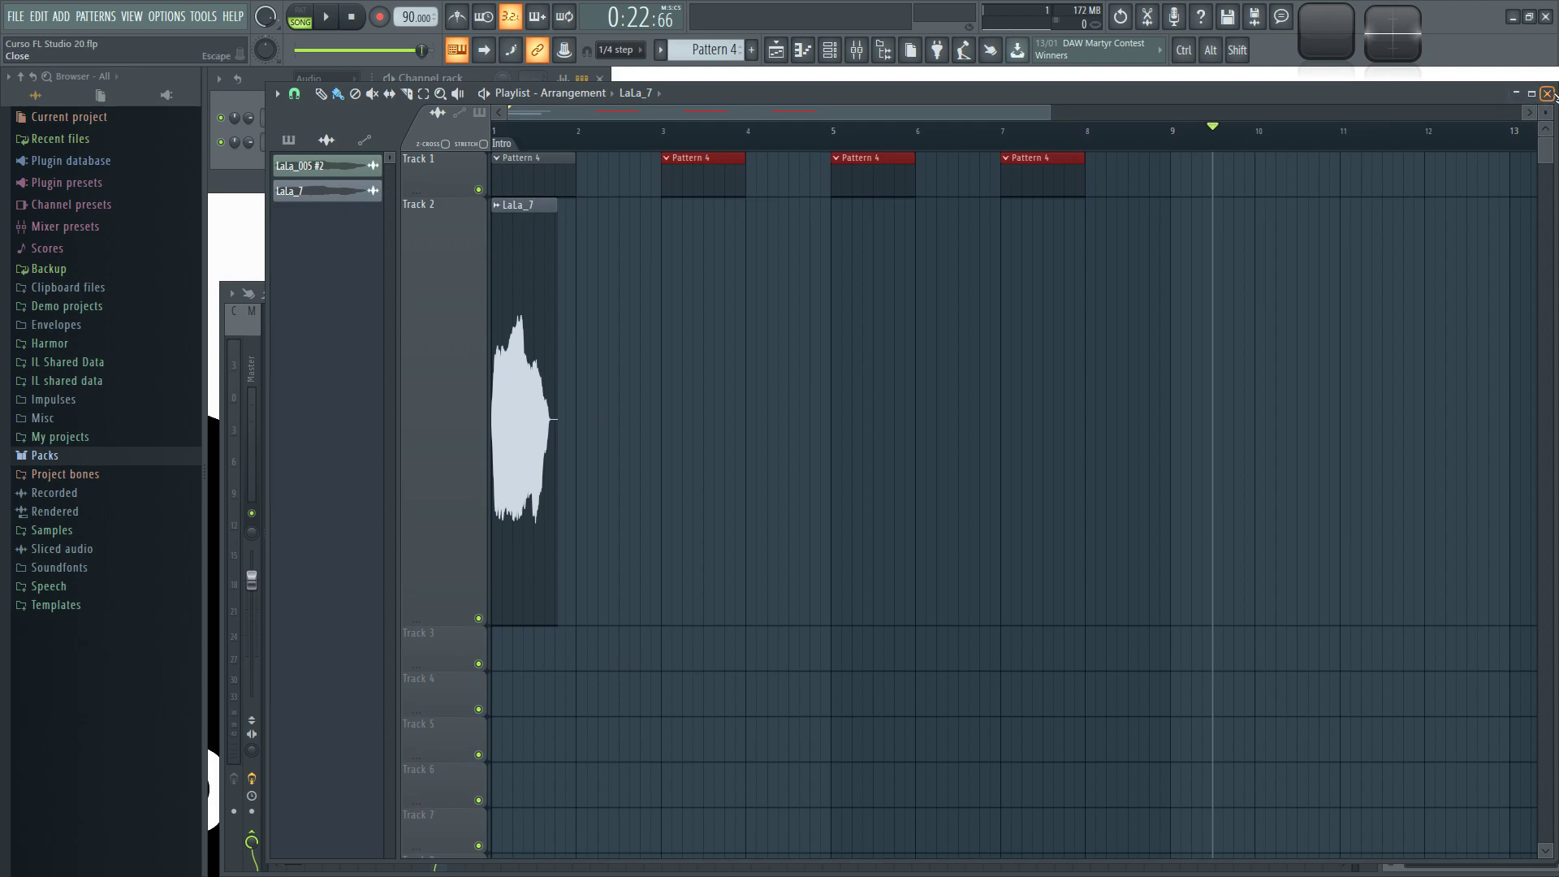
left_click(1548, 94)
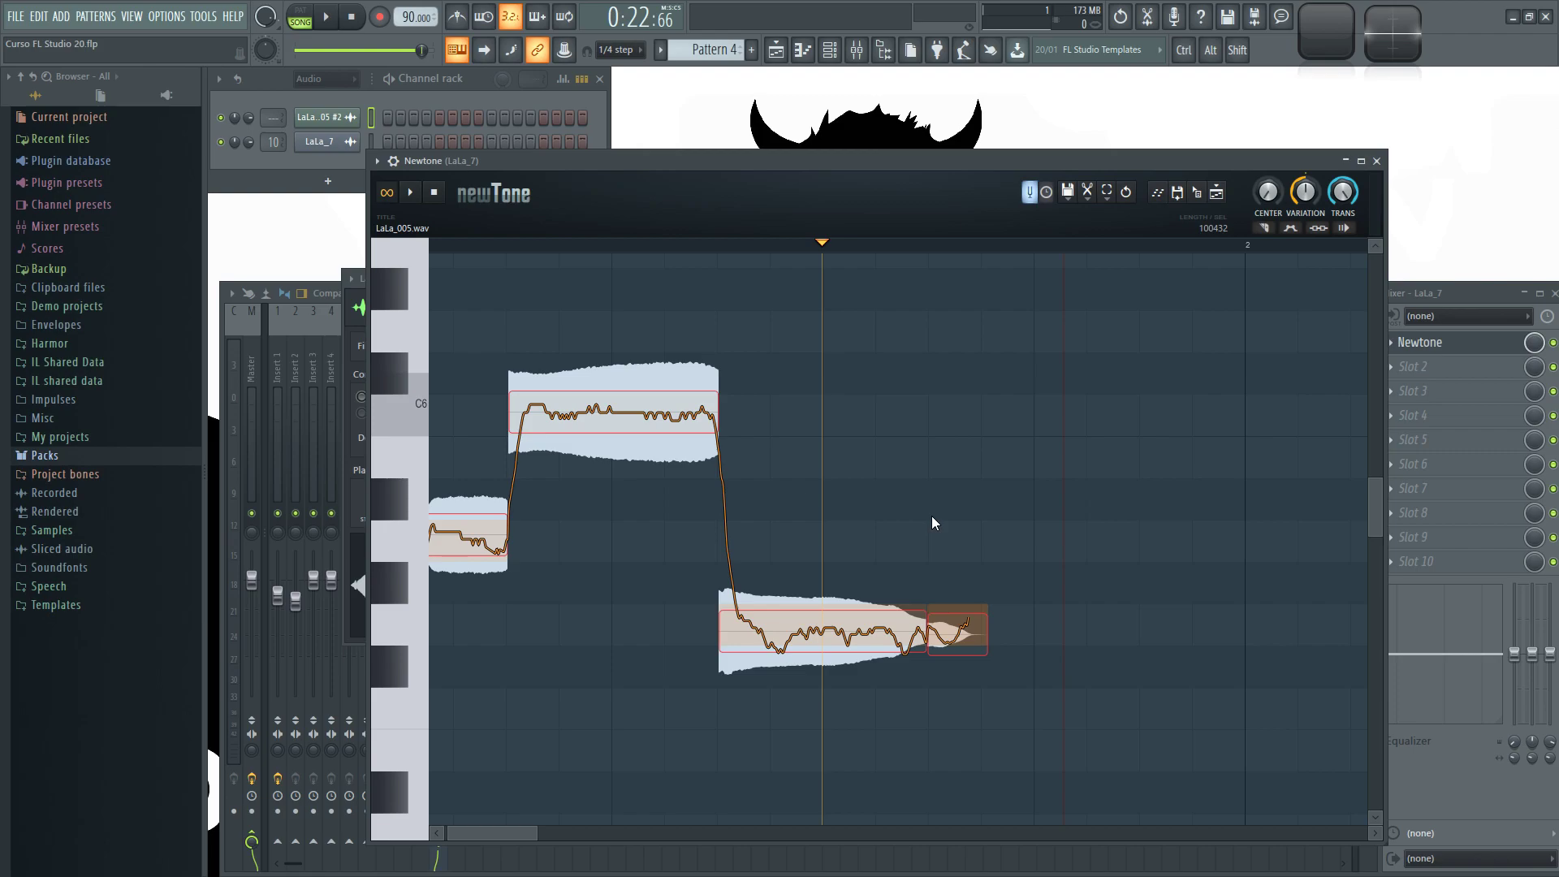
left_click_drag(1006, 160, 914, 133)
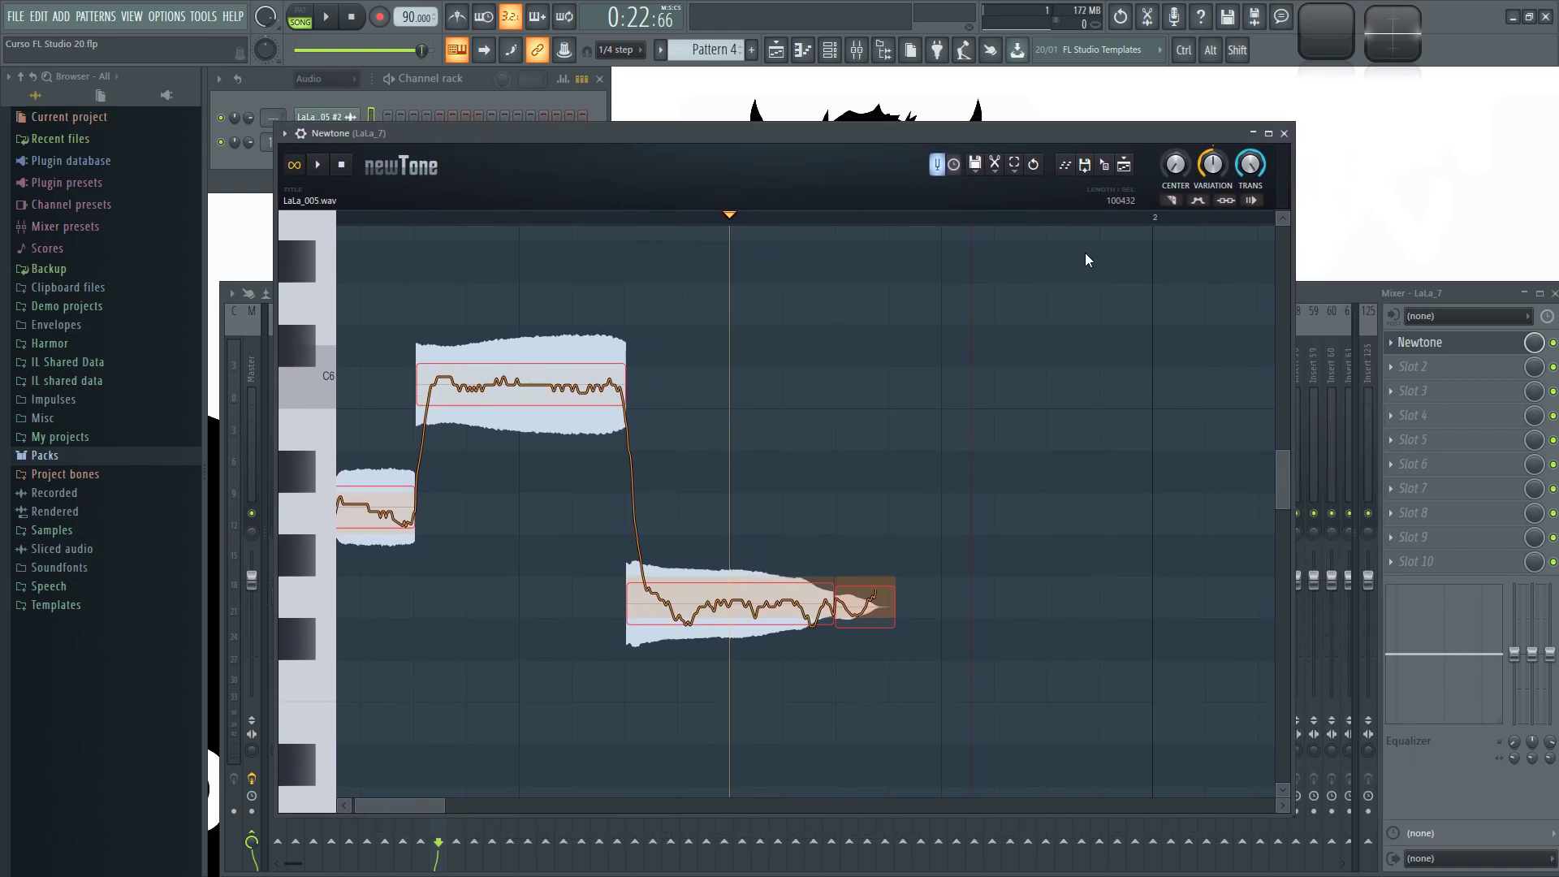